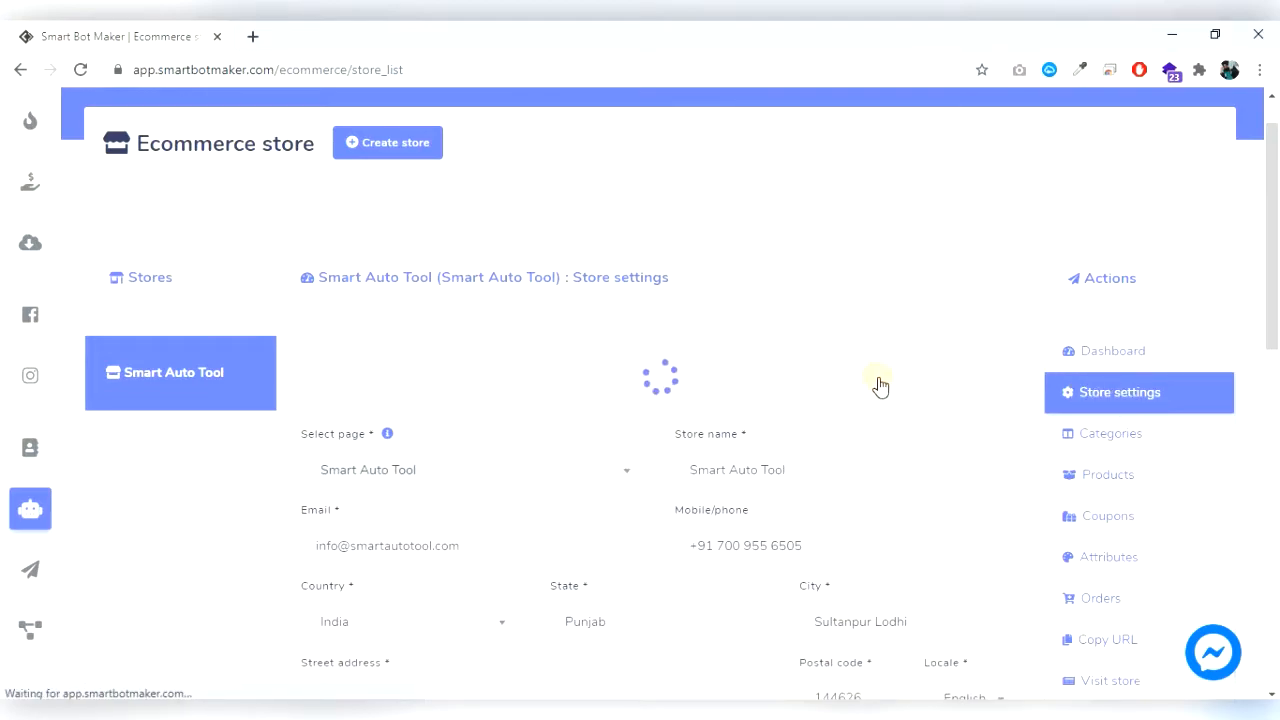
Review the store settings form, from the contact details through the checkout options to the terms of service.
{"action": "scroll", "coordinate": [880, 385], "scroll_direction": "down", "scroll_amount": 4}
{"action": "scroll", "coordinate": [945, 216], "scroll_direction": "up", "scroll_amount": 2}
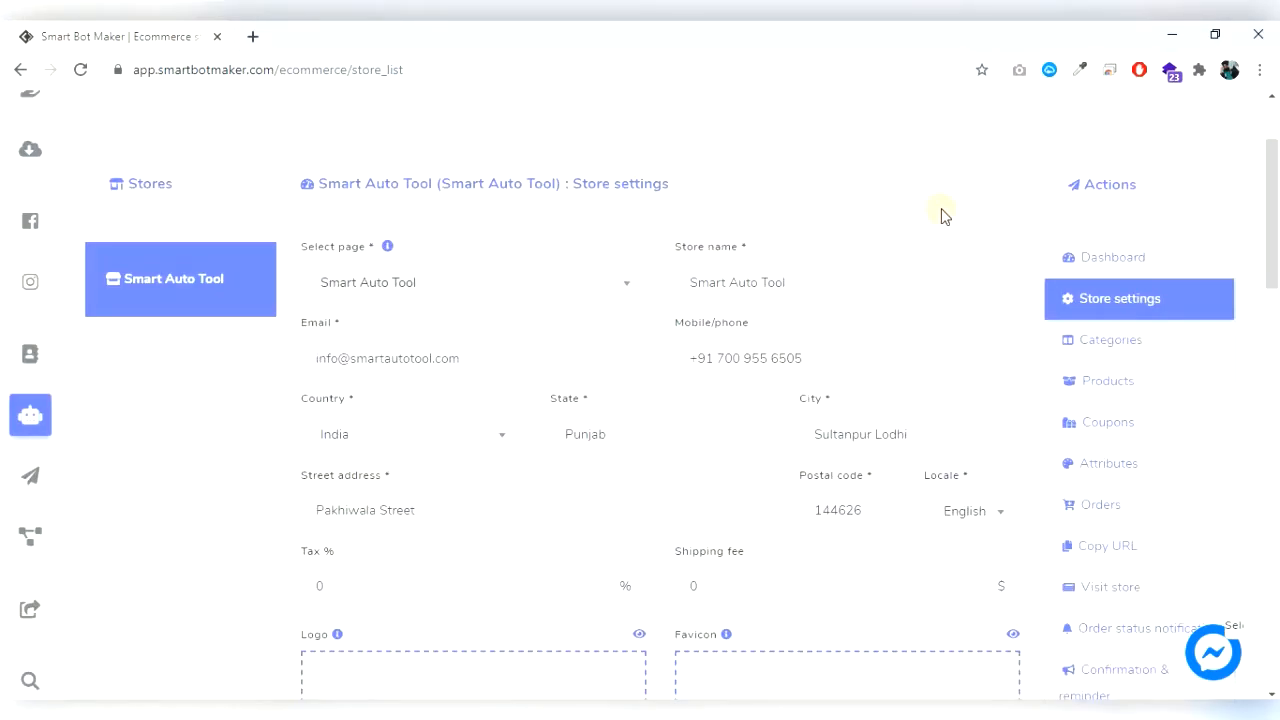
{"action": "scroll", "coordinate": [860, 454], "scroll_direction": "down", "scroll_amount": 7}
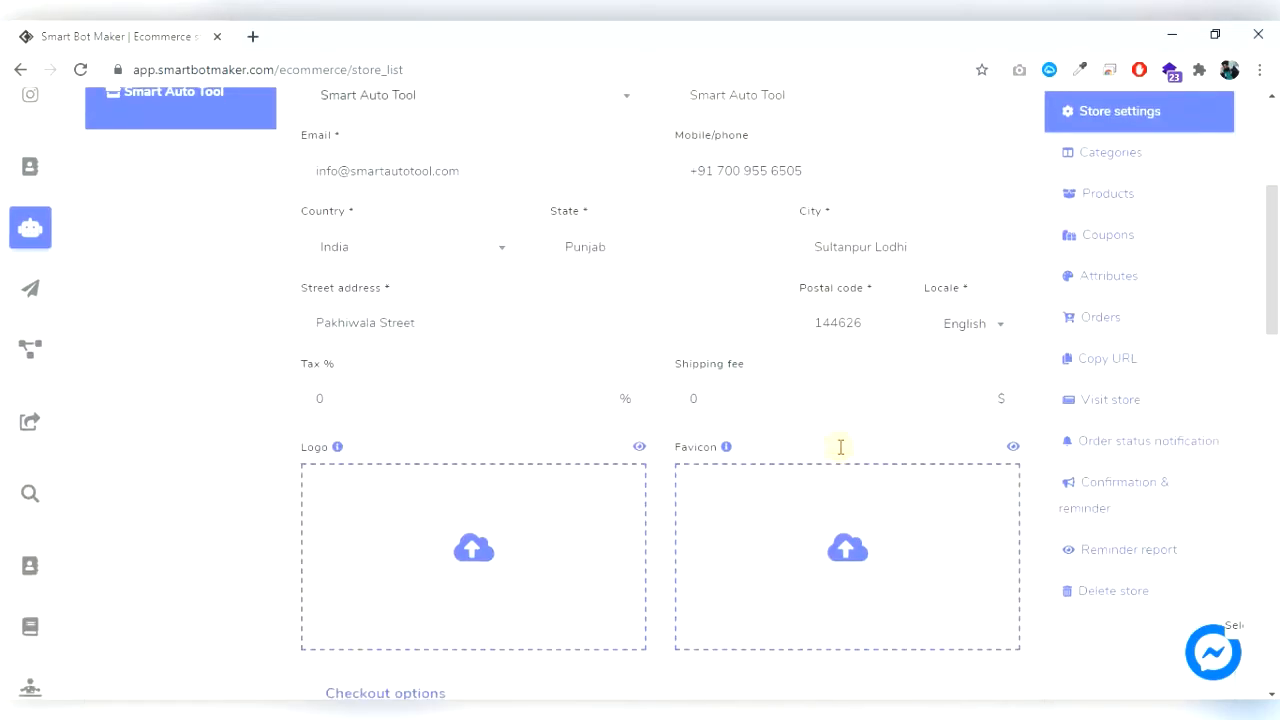
{"action": "scroll", "coordinate": [840, 455], "scroll_direction": "down", "scroll_amount": 9}
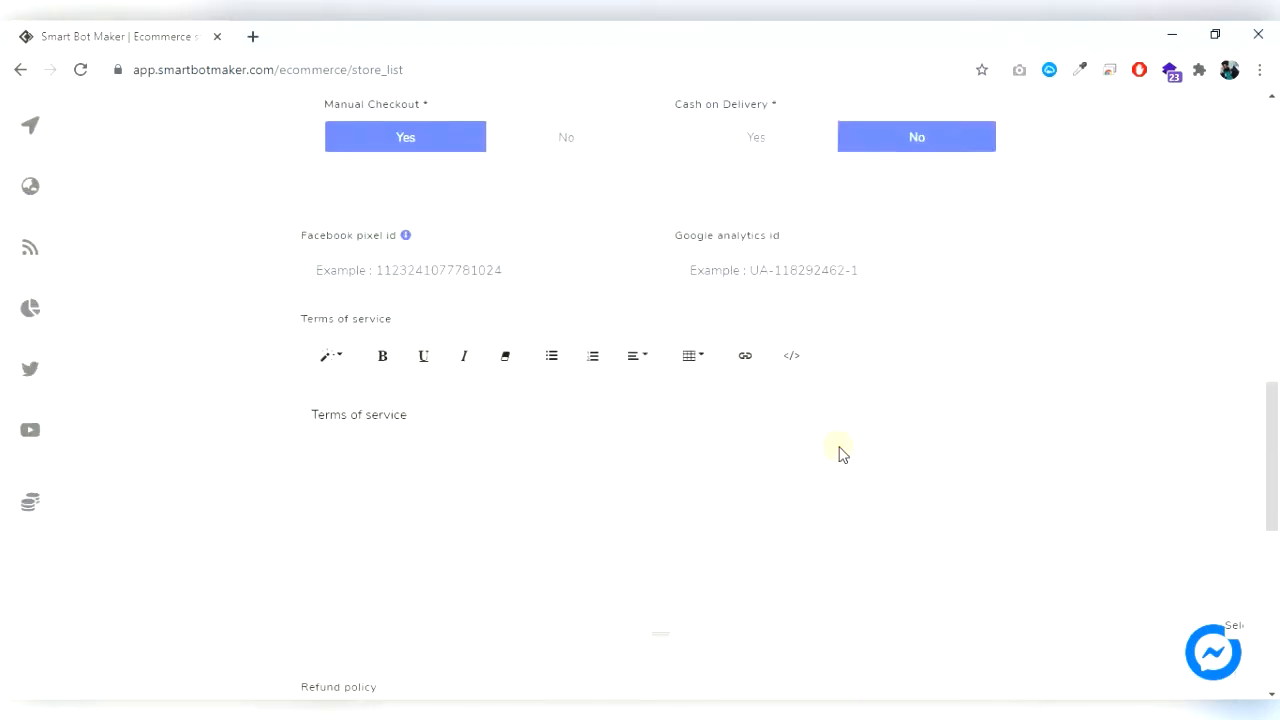
{"action": "scroll", "coordinate": [840, 447], "scroll_direction": "up", "scroll_amount": 16}
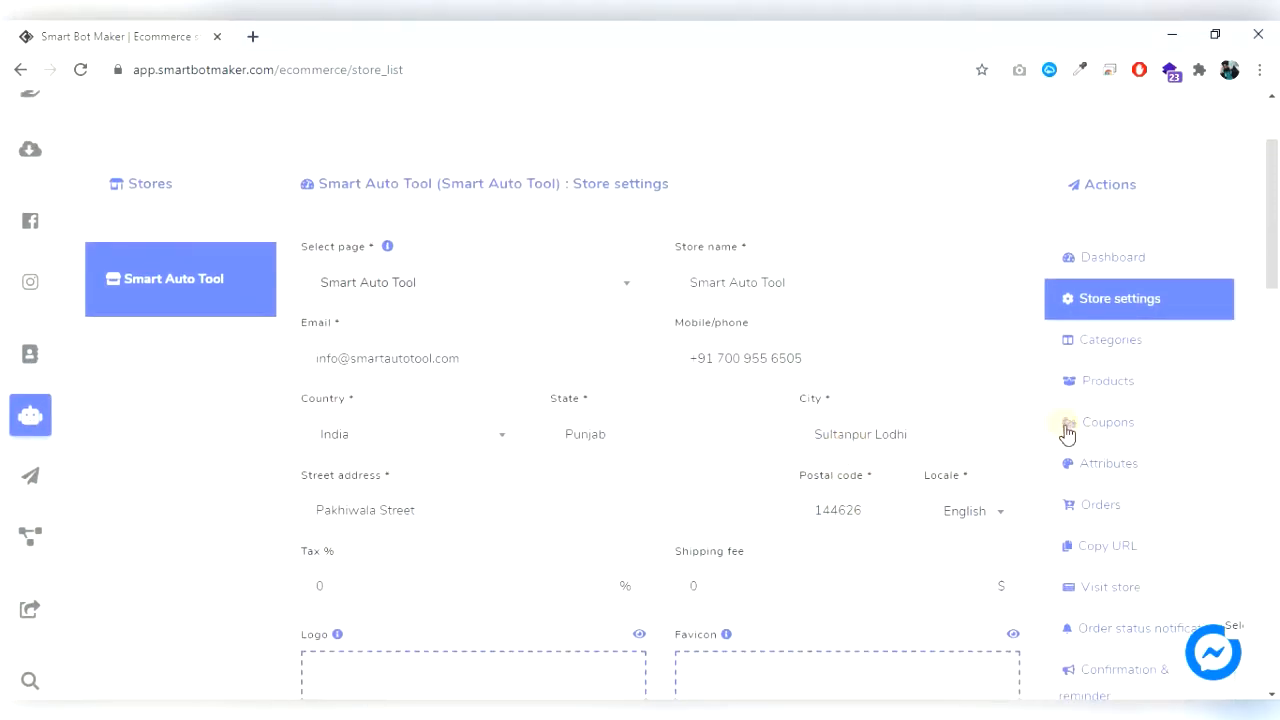
Create and save a product category named Facebook for the Smart Auto Tool store.
{"action": "left_click", "coordinate": [1112, 350]}
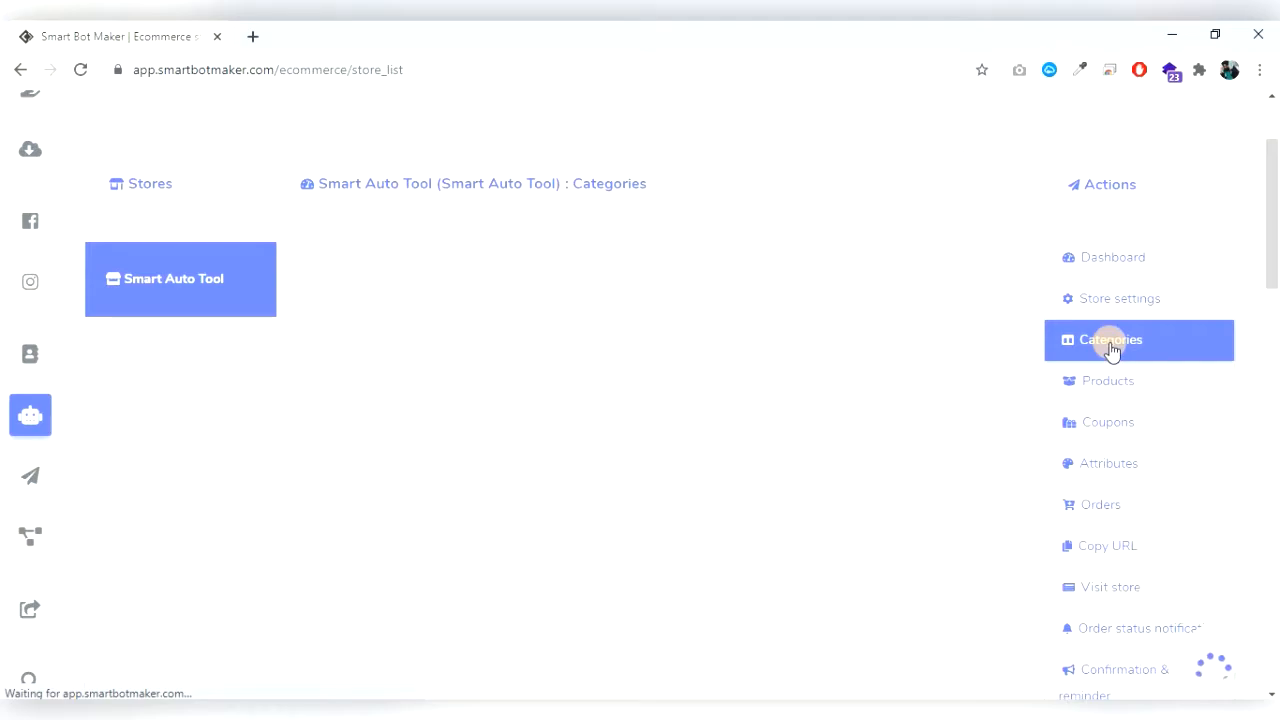
{"action": "left_click", "coordinate": [971, 267]}
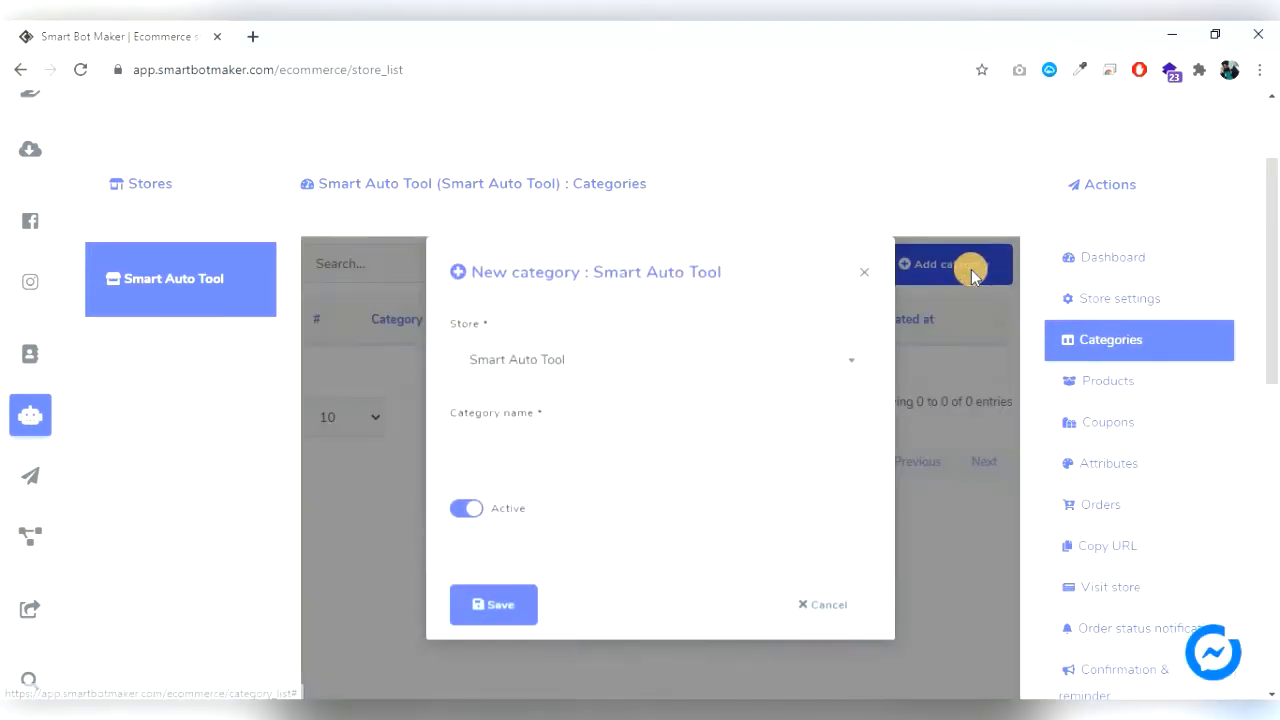
{"action": "left_click", "coordinate": [644, 471]}
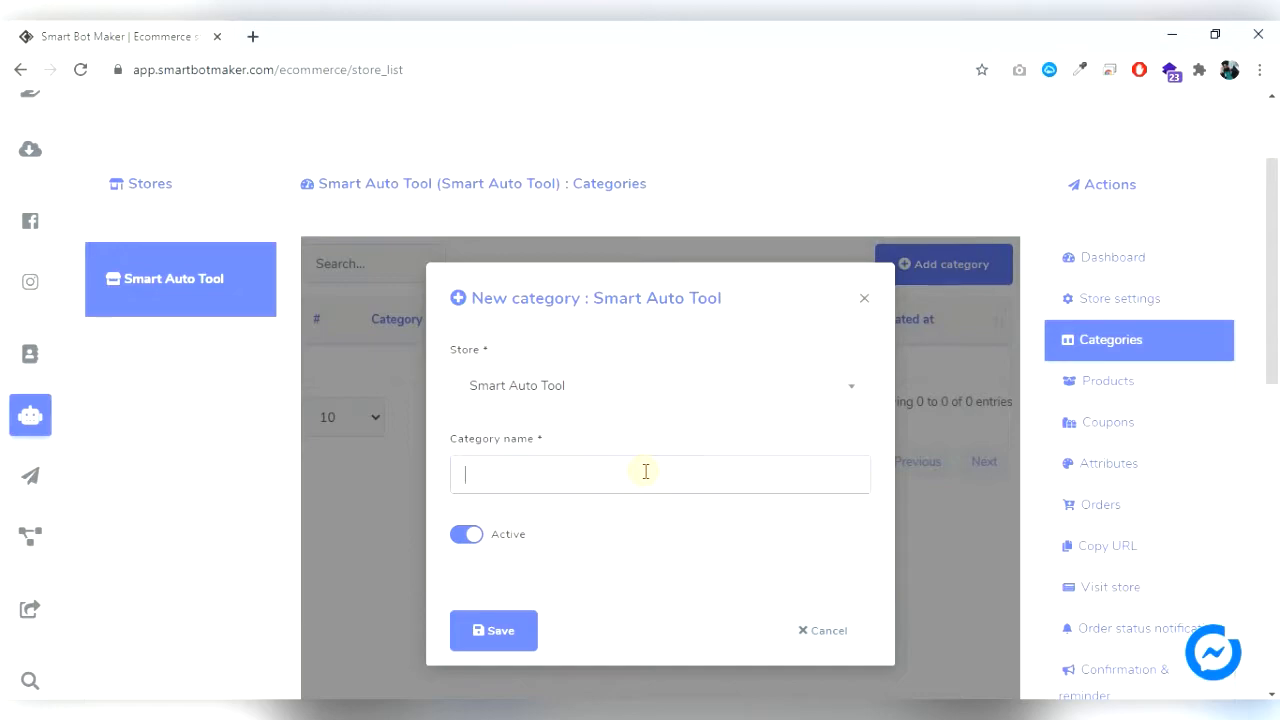
{"action": "type", "text": "Facebook"}
{"action": "left_click", "coordinate": [505, 627]}
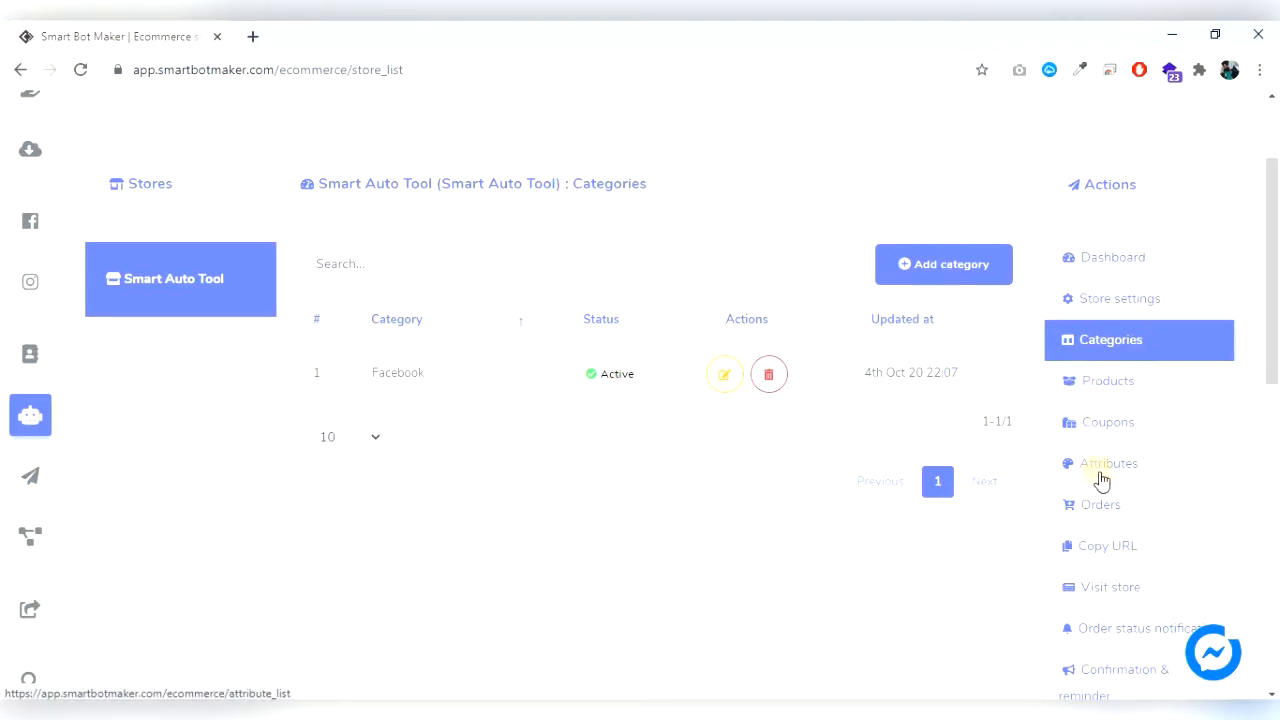
Start a new store attribute and name it Package.
{"action": "left_click", "coordinate": [1103, 477]}
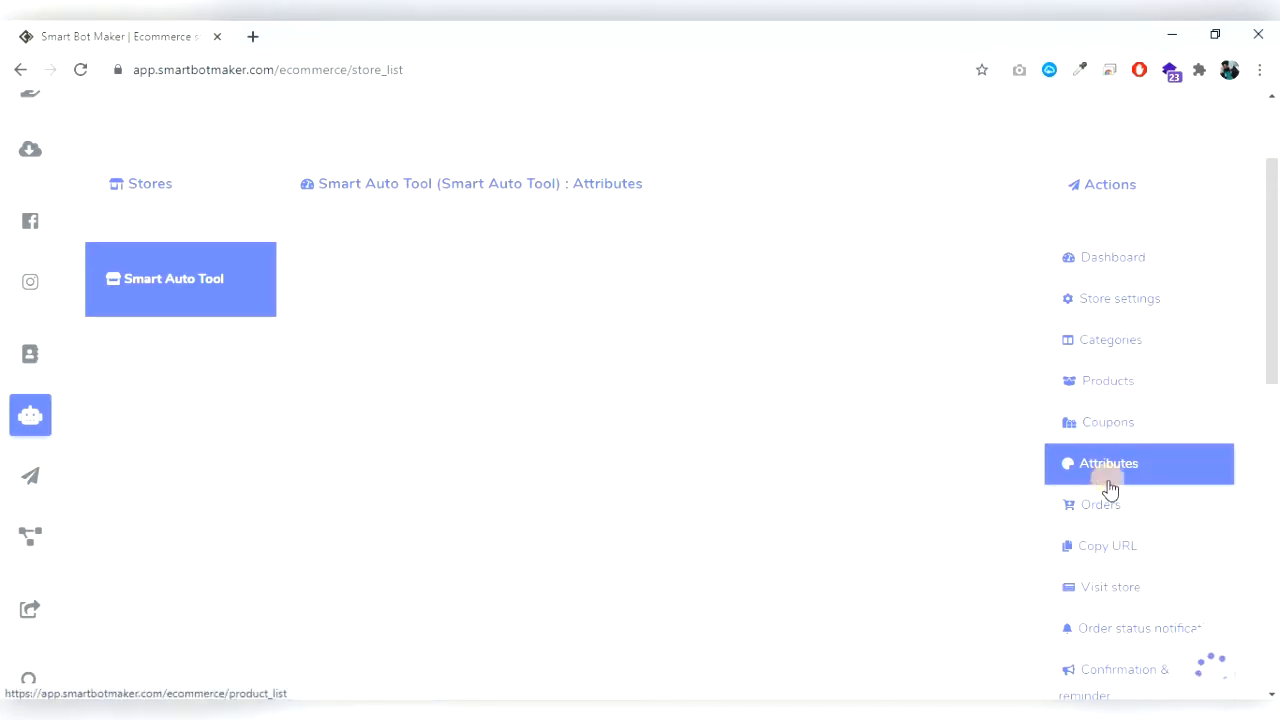
{"action": "left_click", "coordinate": [1132, 460]}
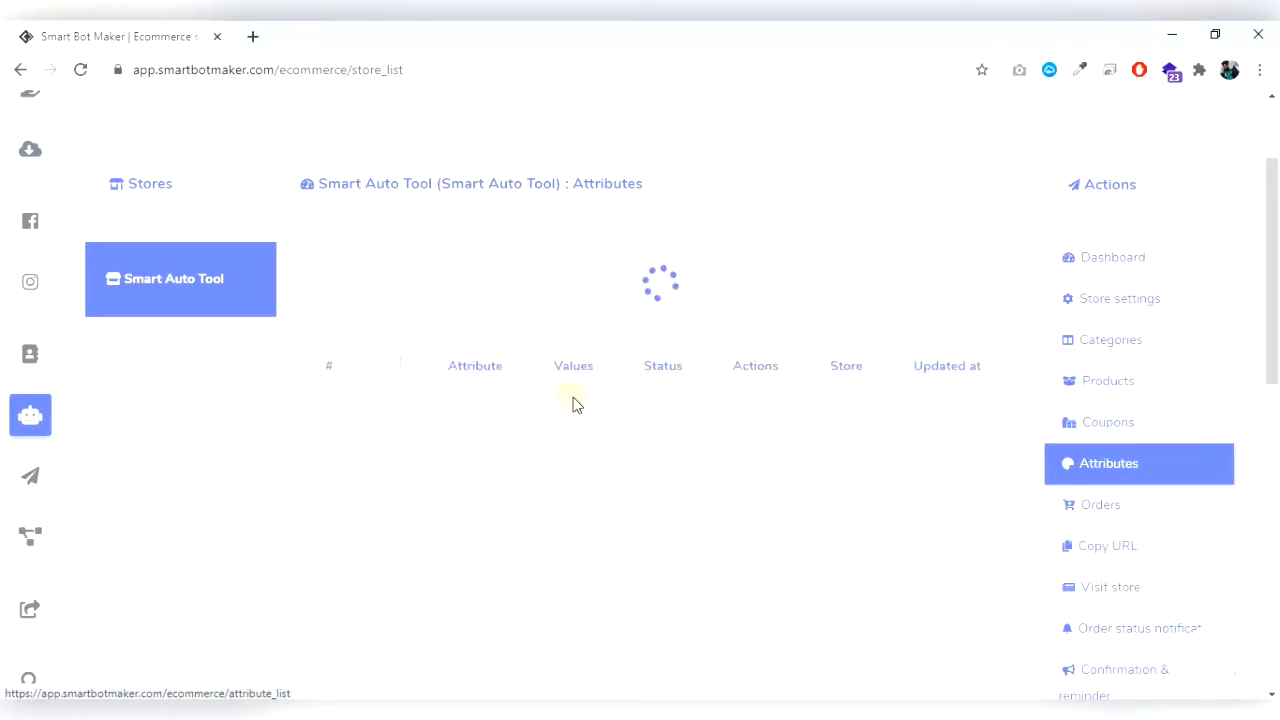
{"action": "left_click", "coordinate": [894, 276]}
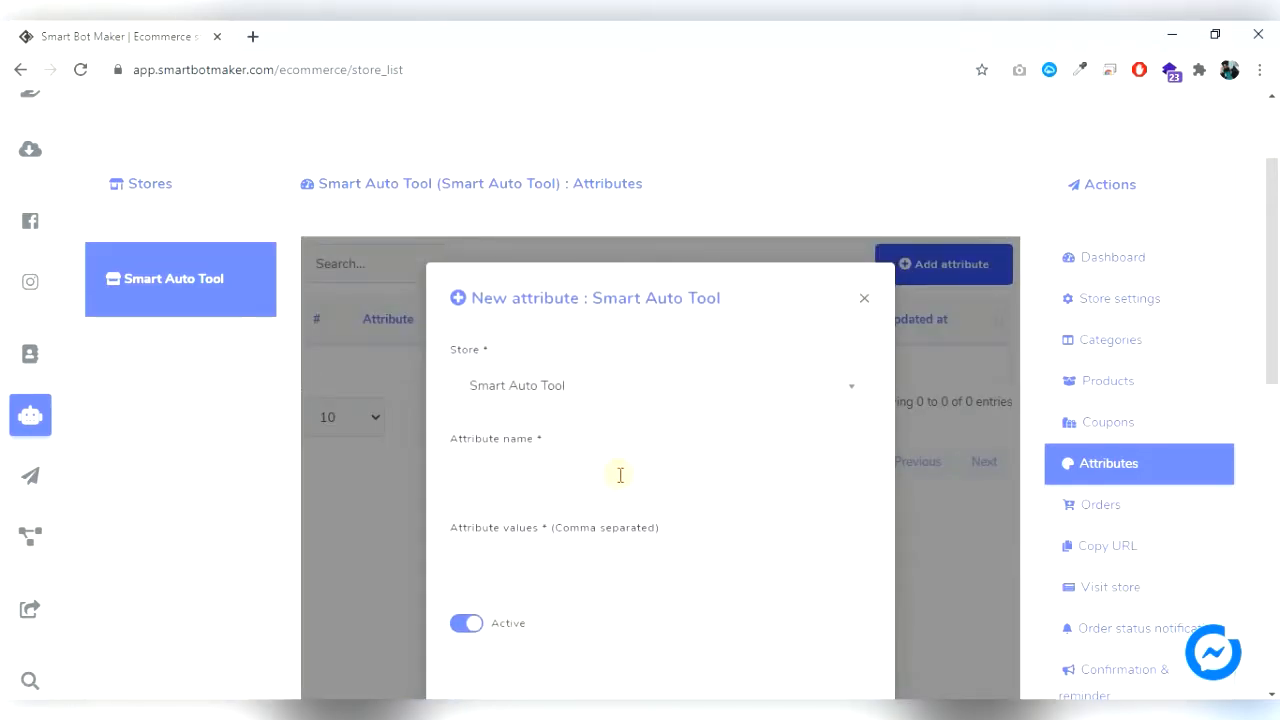
{"action": "left_click", "coordinate": [619, 475]}
{"action": "type", "text": "Package"}
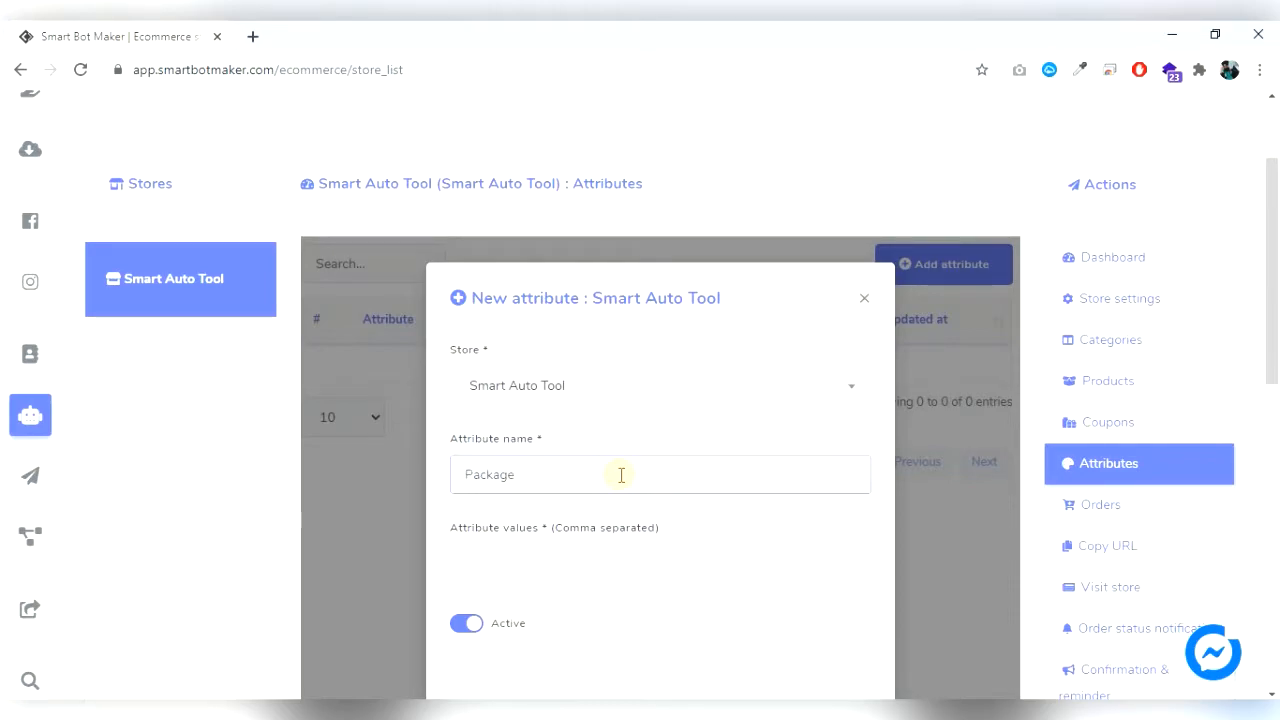
Give the Package attribute the values Personal, Business and Agency, and save it.
{"action": "left_click", "coordinate": [569, 546]}
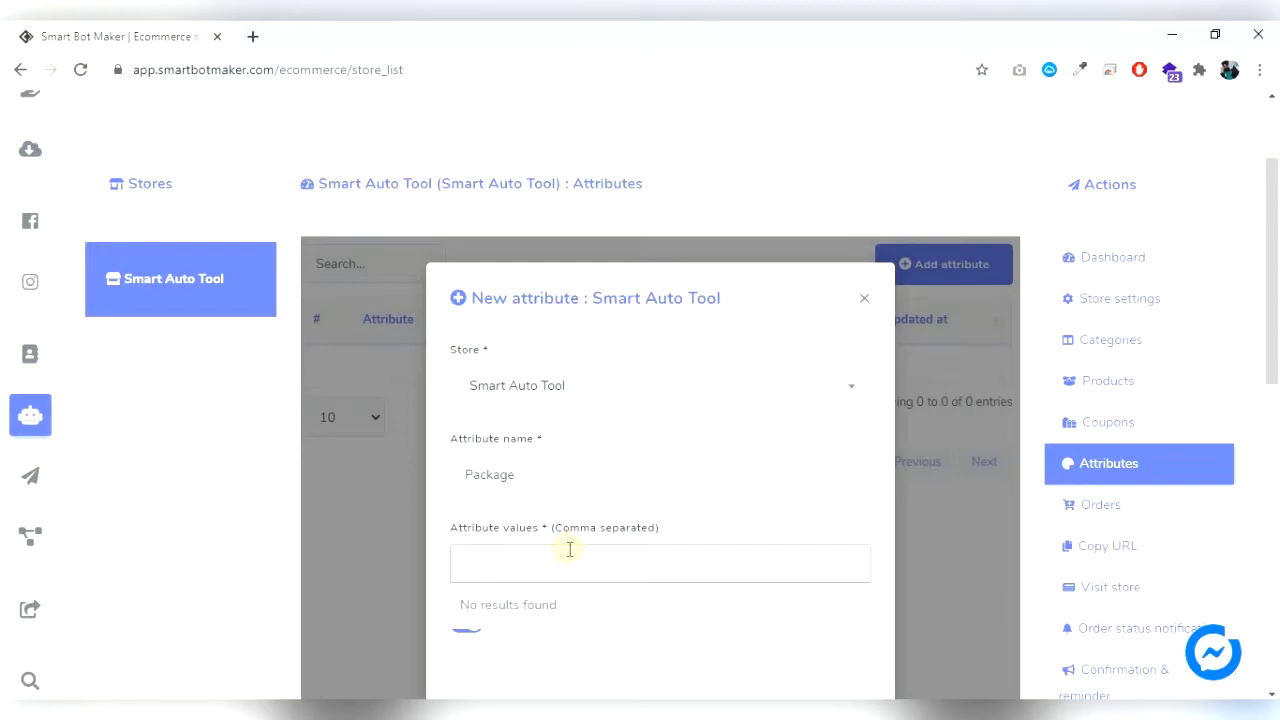
{"action": "type", "text": "Per"}
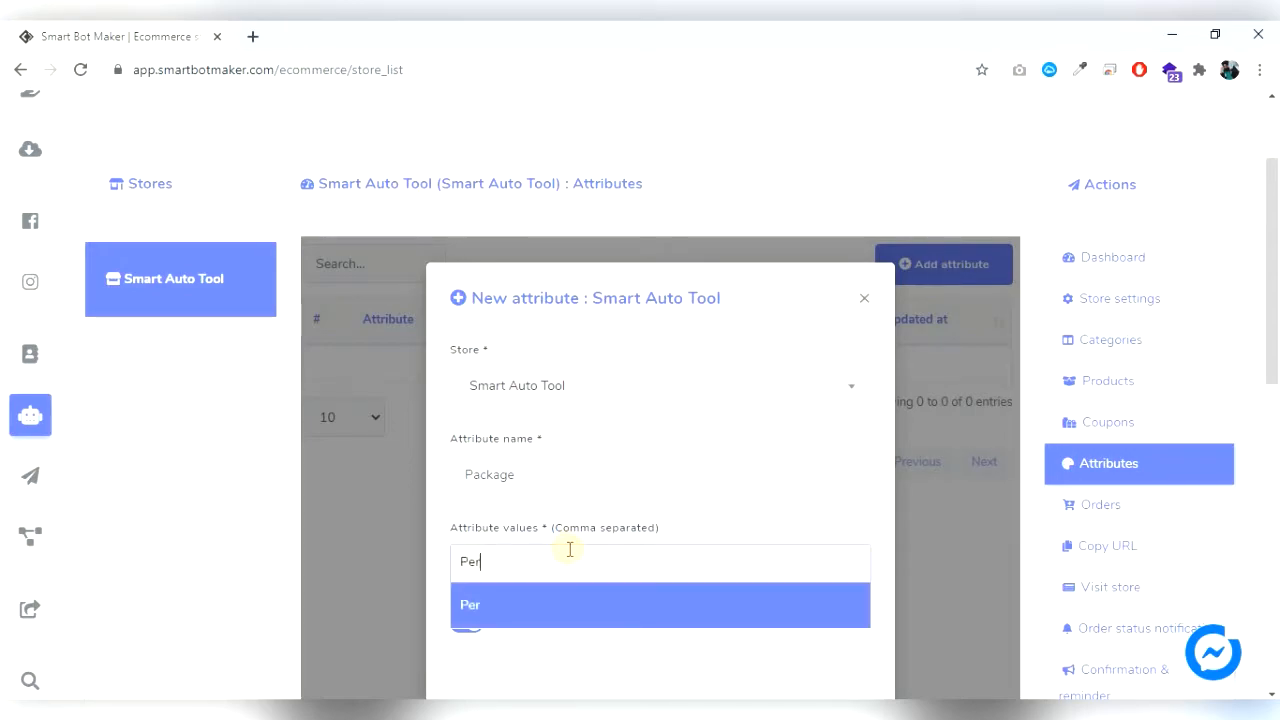
{"action": "type", "text": "sonal"}
{"action": "key", "text": "Return"}
{"action": "type", "text": "Business"}
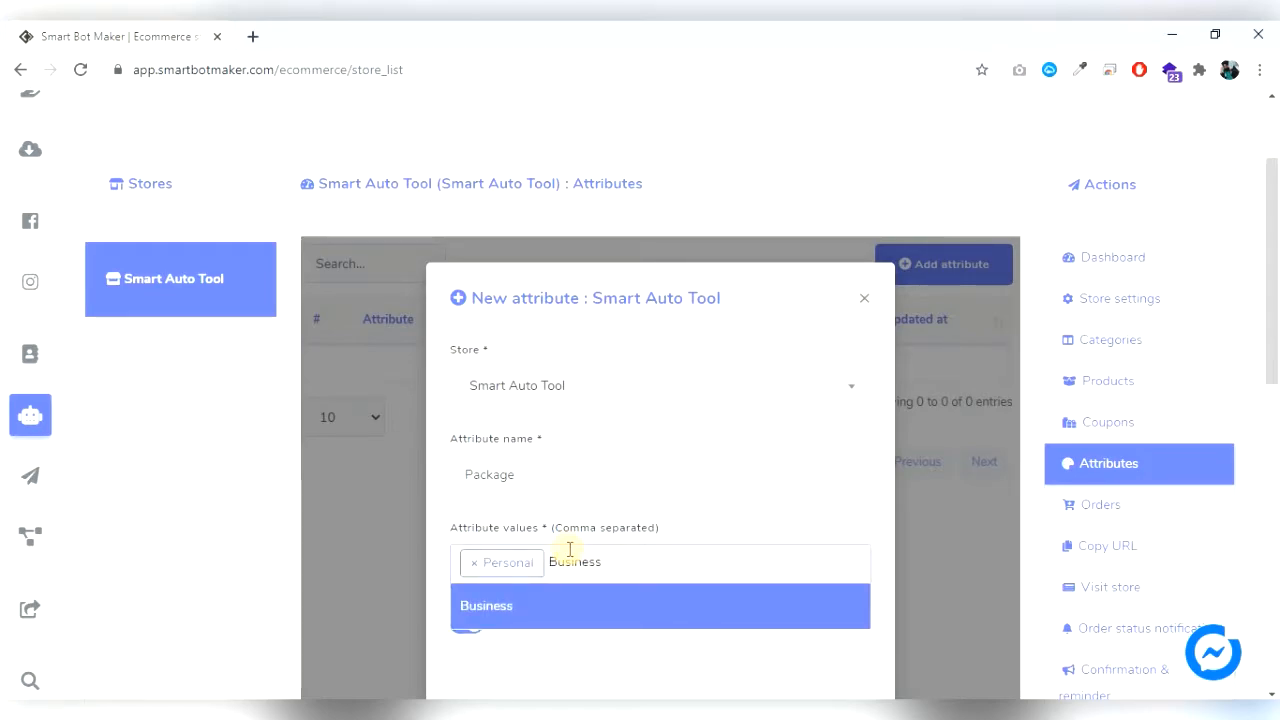
{"action": "key", "text": "Return"}
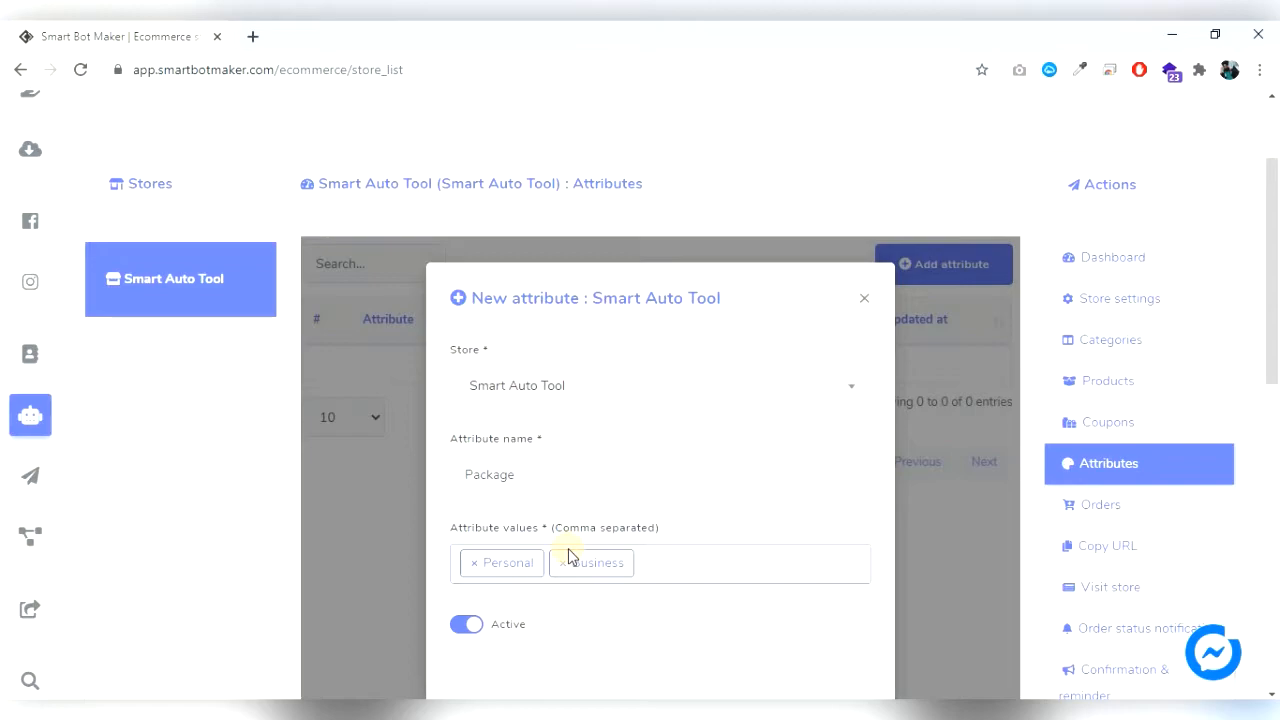
{"action": "type", "text": "Agency"}
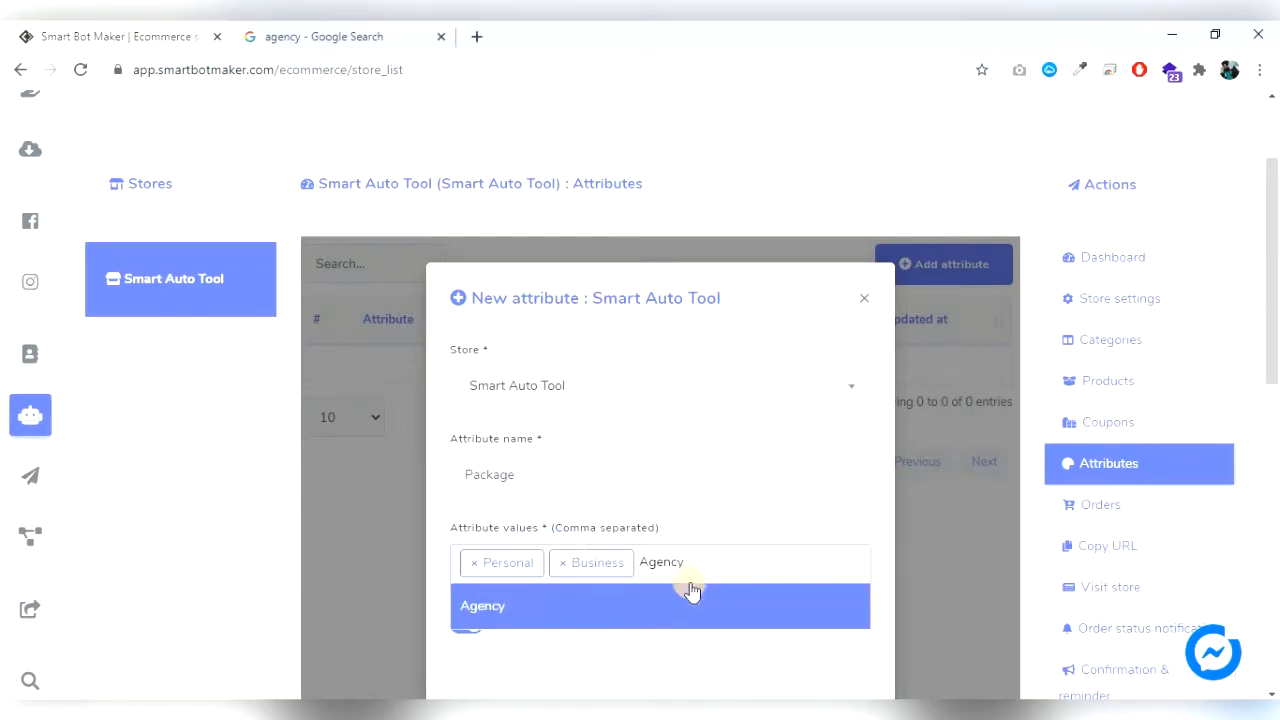
{"action": "left_click", "coordinate": [680, 601]}
{"action": "scroll", "coordinate": [743, 435], "scroll_direction": "down", "scroll_amount": 2}
{"action": "left_click", "coordinate": [505, 563]}
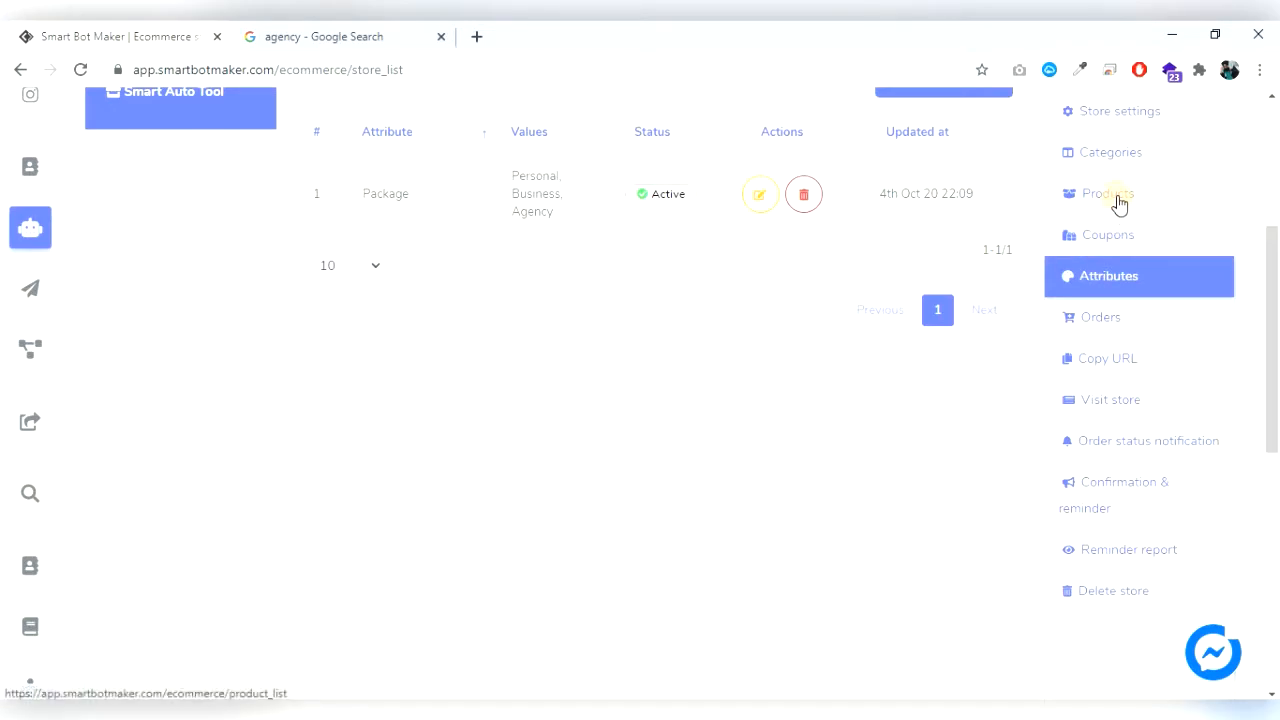
Start a new store product with the category Facebook and the attribute Package, closing the stray Google search page.
{"action": "left_click", "coordinate": [1119, 203]}
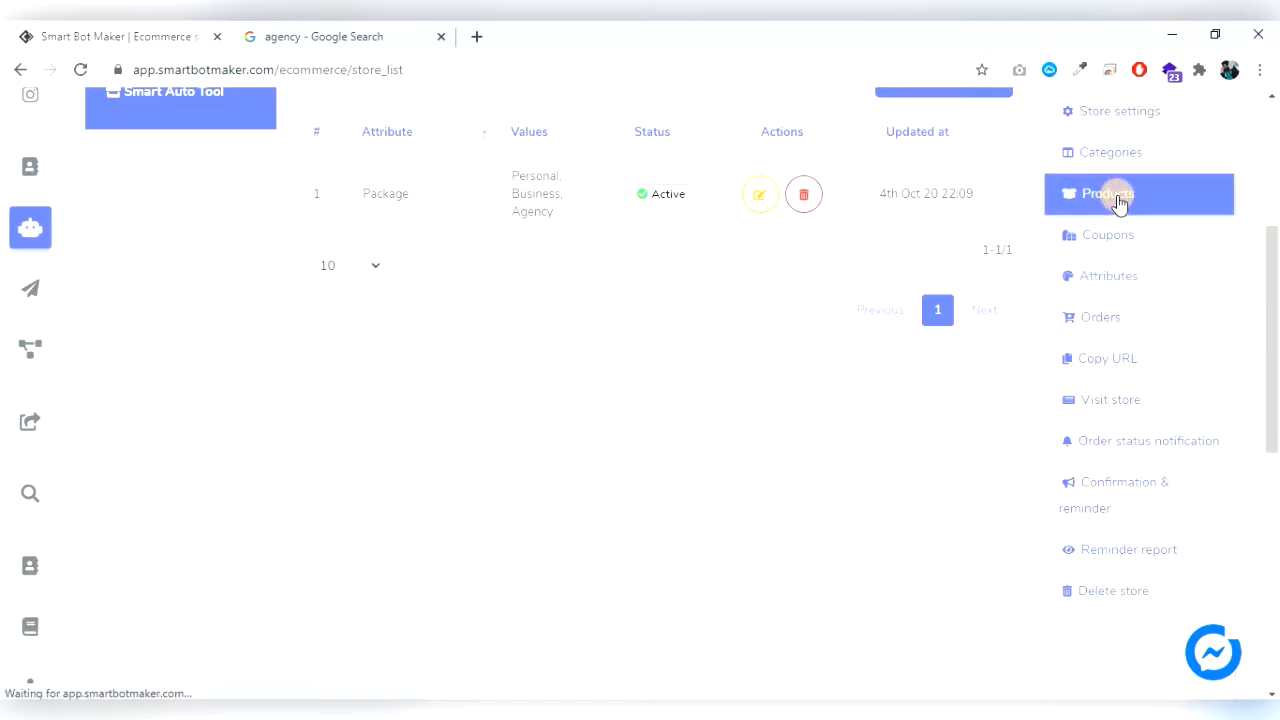
{"action": "middle_click", "coordinate": [343, 35]}
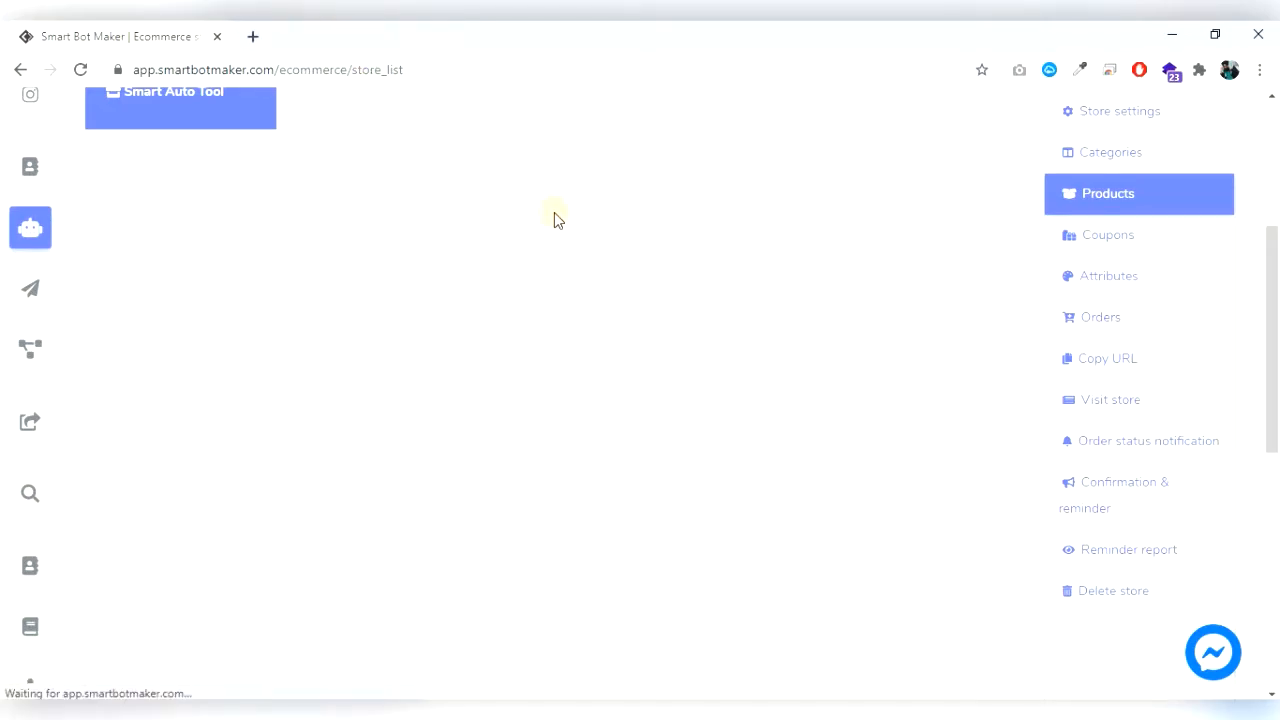
{"action": "left_click", "coordinate": [932, 418]}
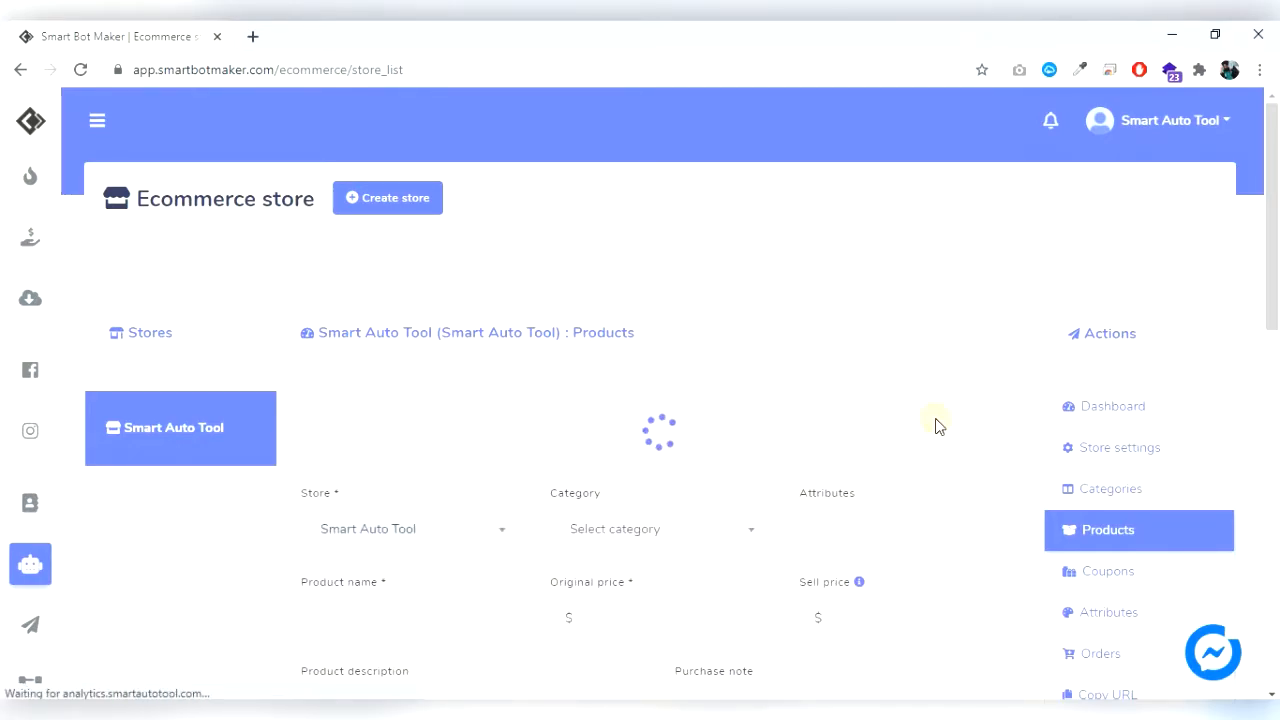
{"action": "scroll", "coordinate": [894, 395], "scroll_direction": "down", "scroll_amount": 1}
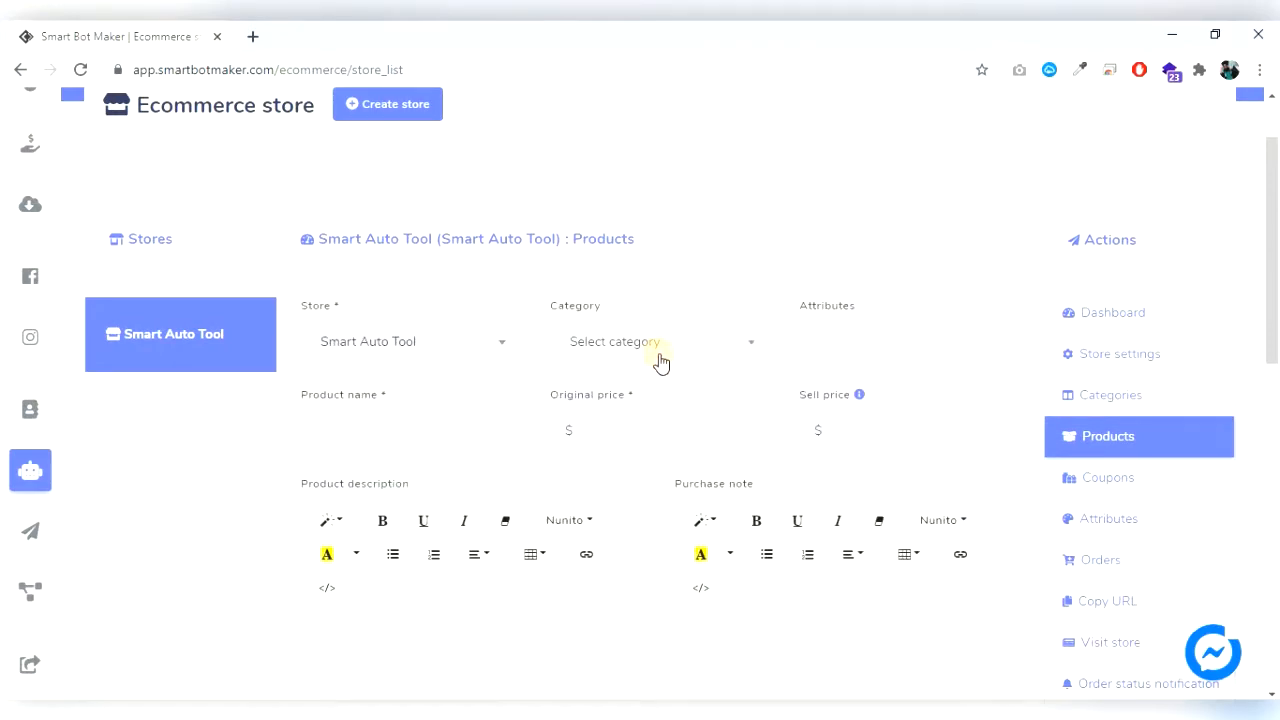
{"action": "left_click", "coordinate": [657, 363]}
{"action": "left_click", "coordinate": [623, 432]}
{"action": "left_click", "coordinate": [832, 342]}
{"action": "left_click", "coordinate": [846, 376]}
Name the product Smart Bot Maker and set its original price to $10.
{"action": "left_click", "coordinate": [368, 440]}
{"action": "type", "text": "S"}
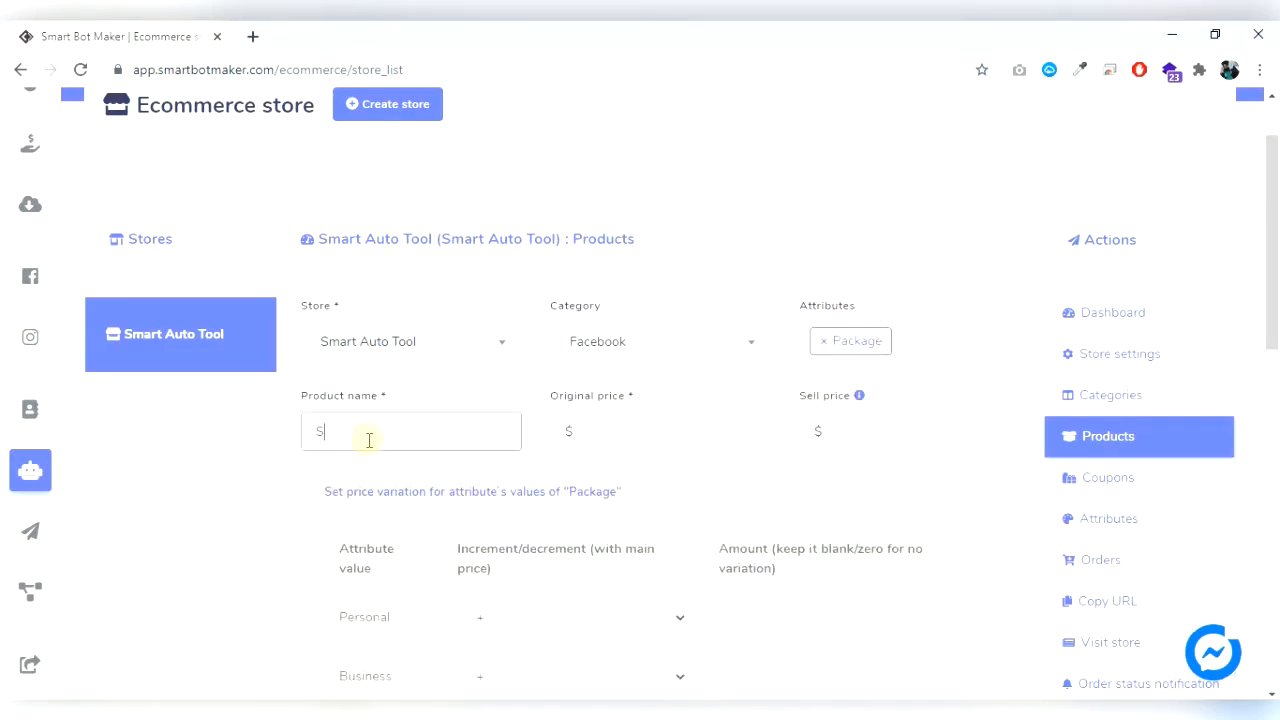
{"action": "type", "text": "mart Bot Make5r"}
{"action": "left_click", "coordinate": [643, 441]}
{"action": "type", "text": "10"}
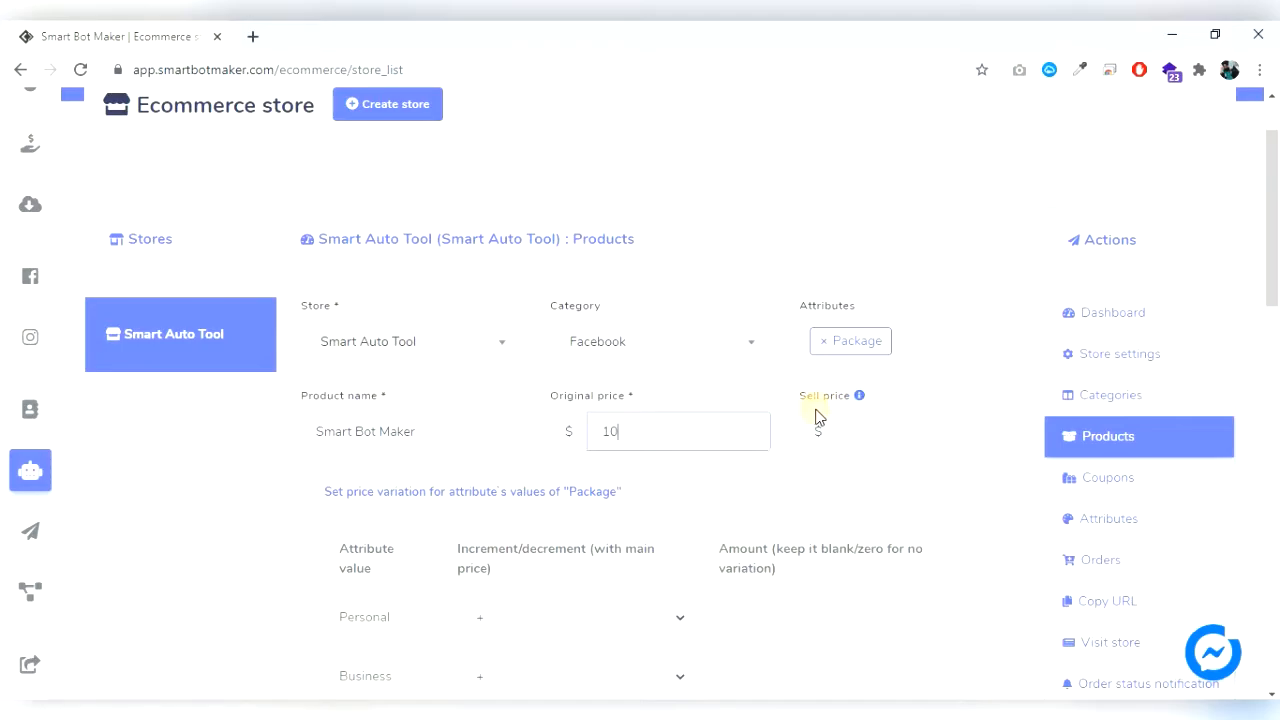
Read the help note for the product's sell price and leave the field blank.
{"action": "left_click", "coordinate": [876, 431]}
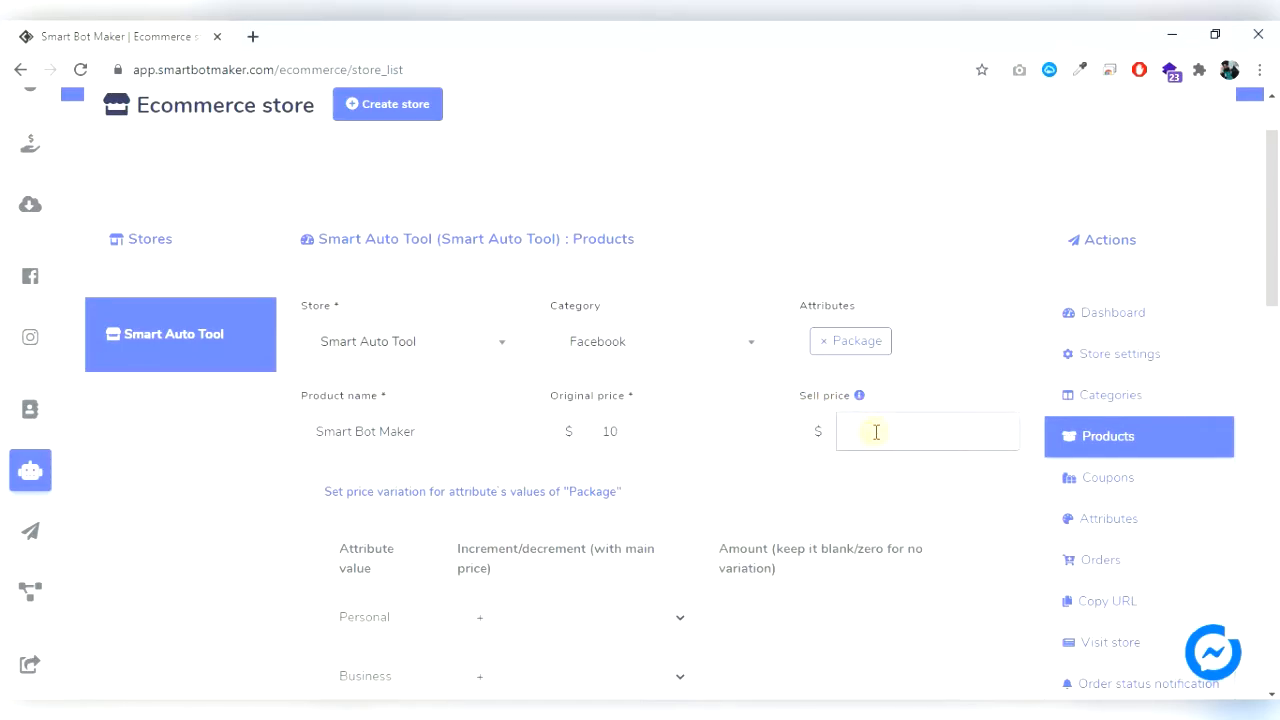
{"action": "left_click", "coordinate": [859, 395]}
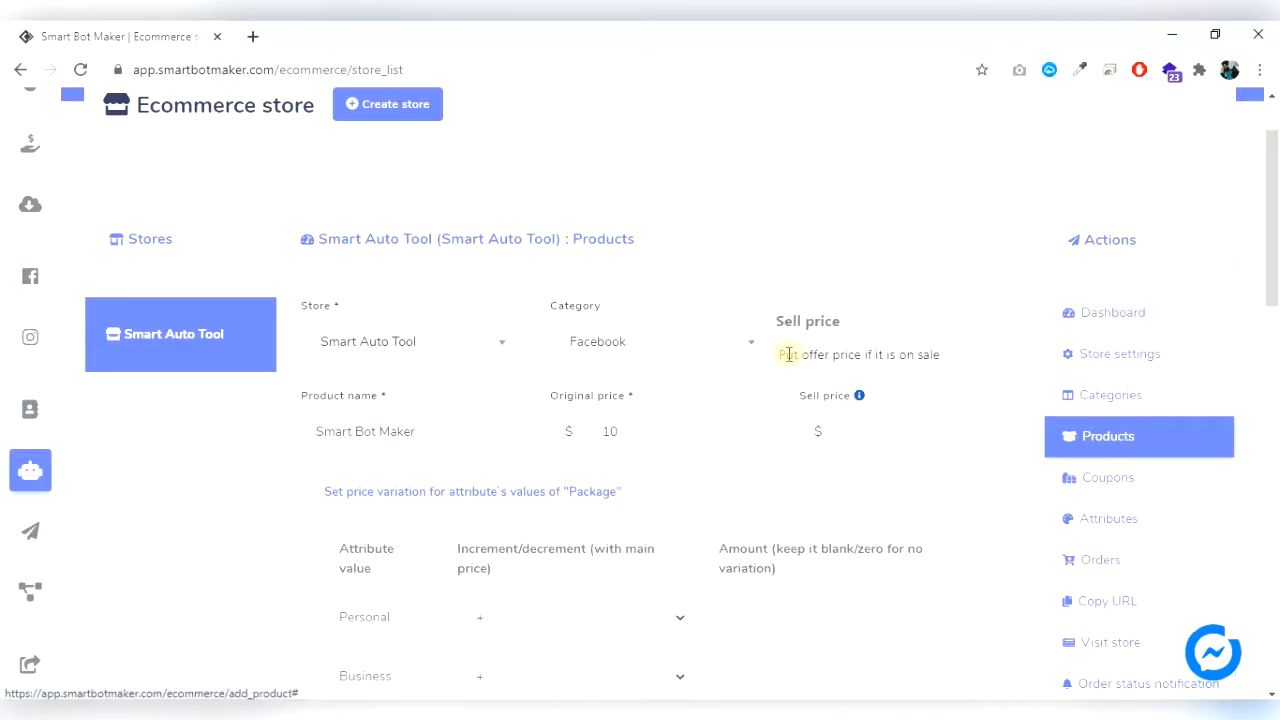
{"action": "left_click", "coordinate": [706, 500]}
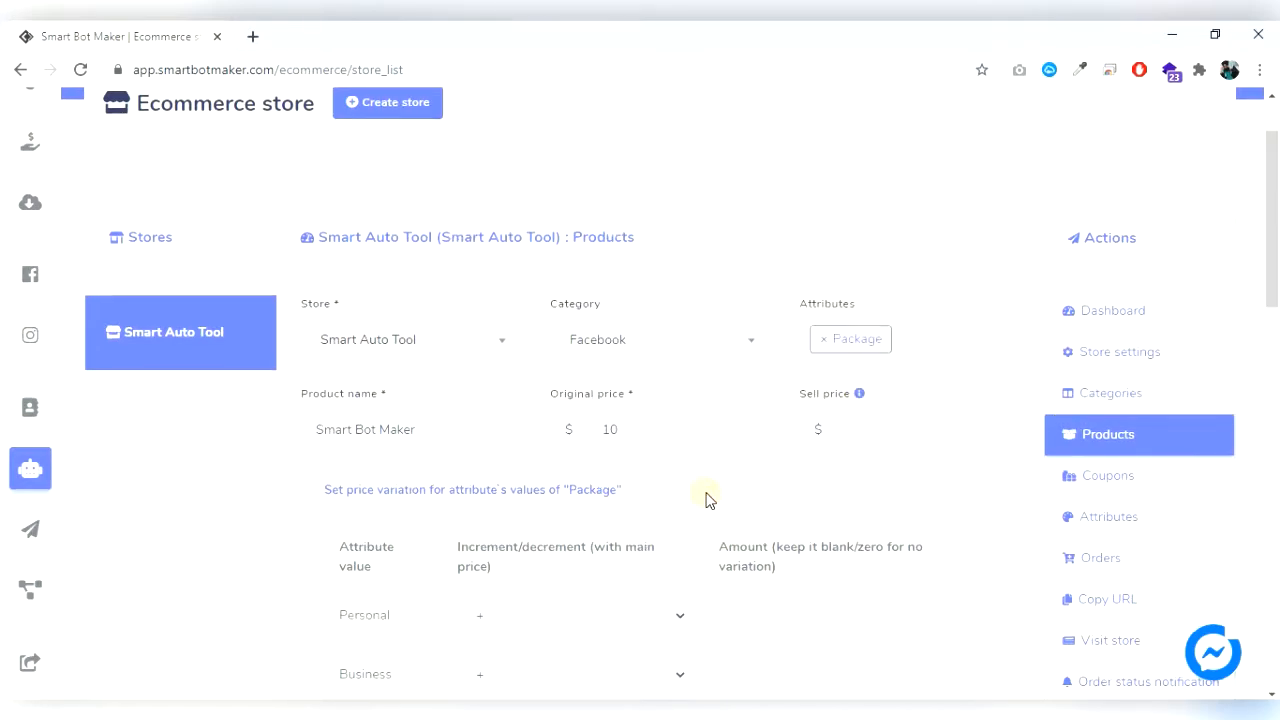
Set the Package price increments to 0 for Personal, 20 for Business and 189 for Agency.
{"action": "scroll", "coordinate": [706, 500], "scroll_direction": "down", "scroll_amount": 2}
{"action": "left_click", "coordinate": [812, 430]}
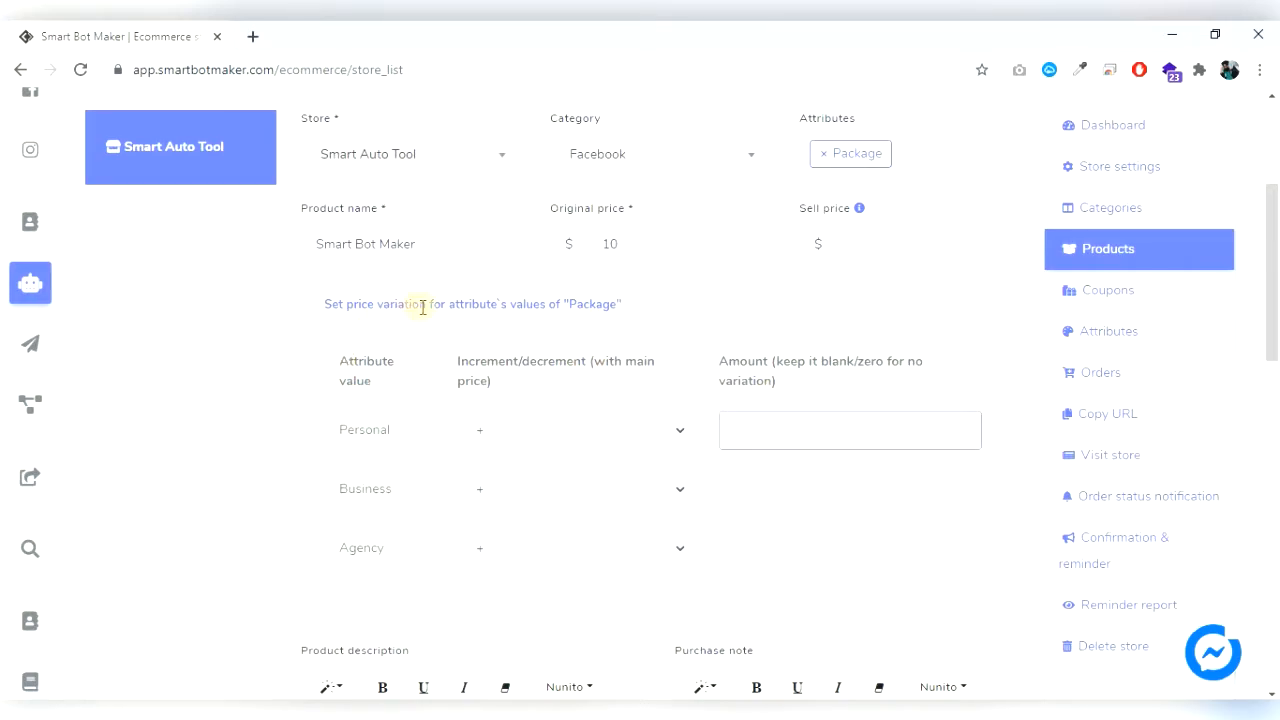
{"action": "left_click_drag", "start_coordinate": [338, 304], "coordinate": [662, 310]}
{"action": "left_click", "coordinate": [665, 313]}
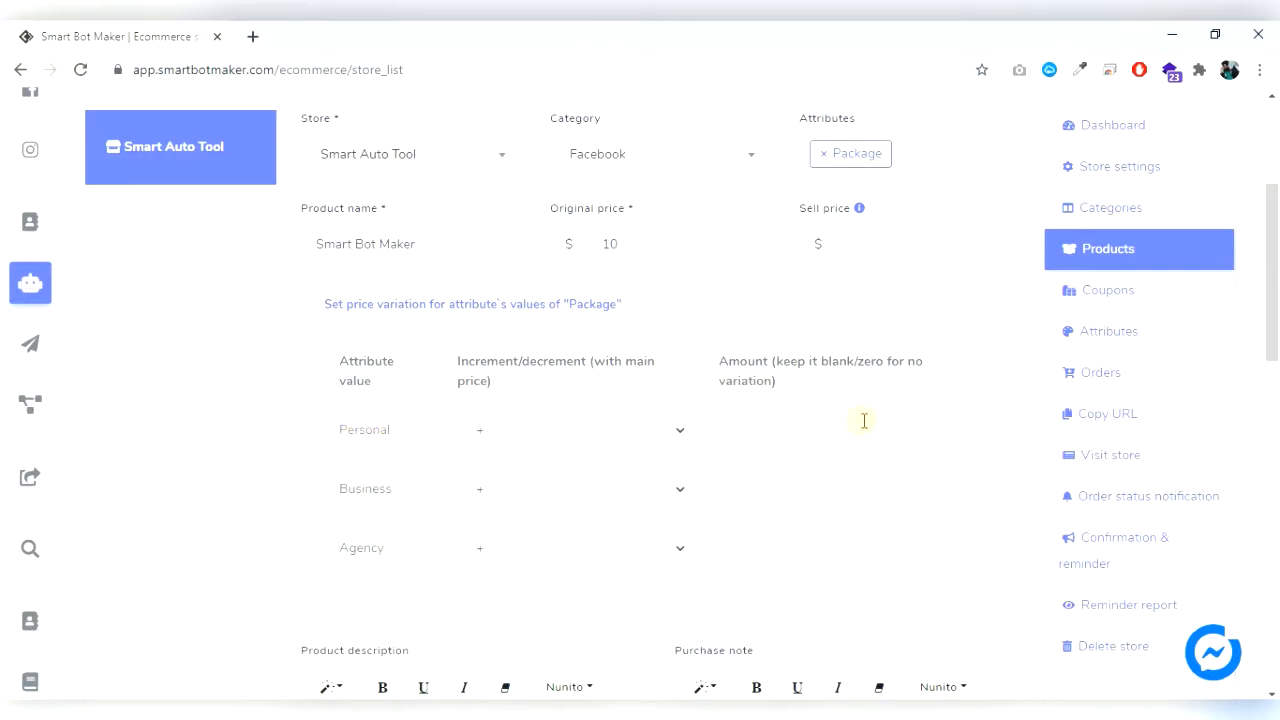
{"action": "left_click", "coordinate": [776, 426]}
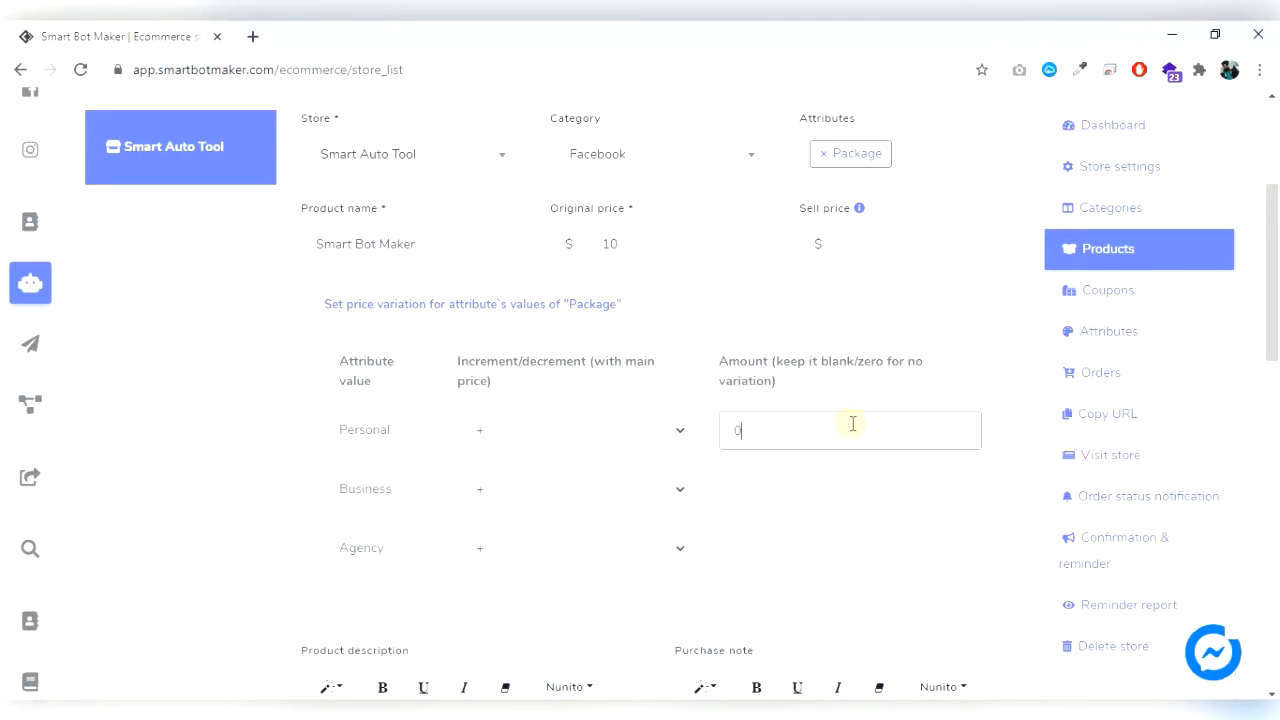
{"action": "scroll", "coordinate": [849, 429], "scroll_direction": "down", "scroll_amount": 1}
{"action": "left_click", "coordinate": [773, 402]}
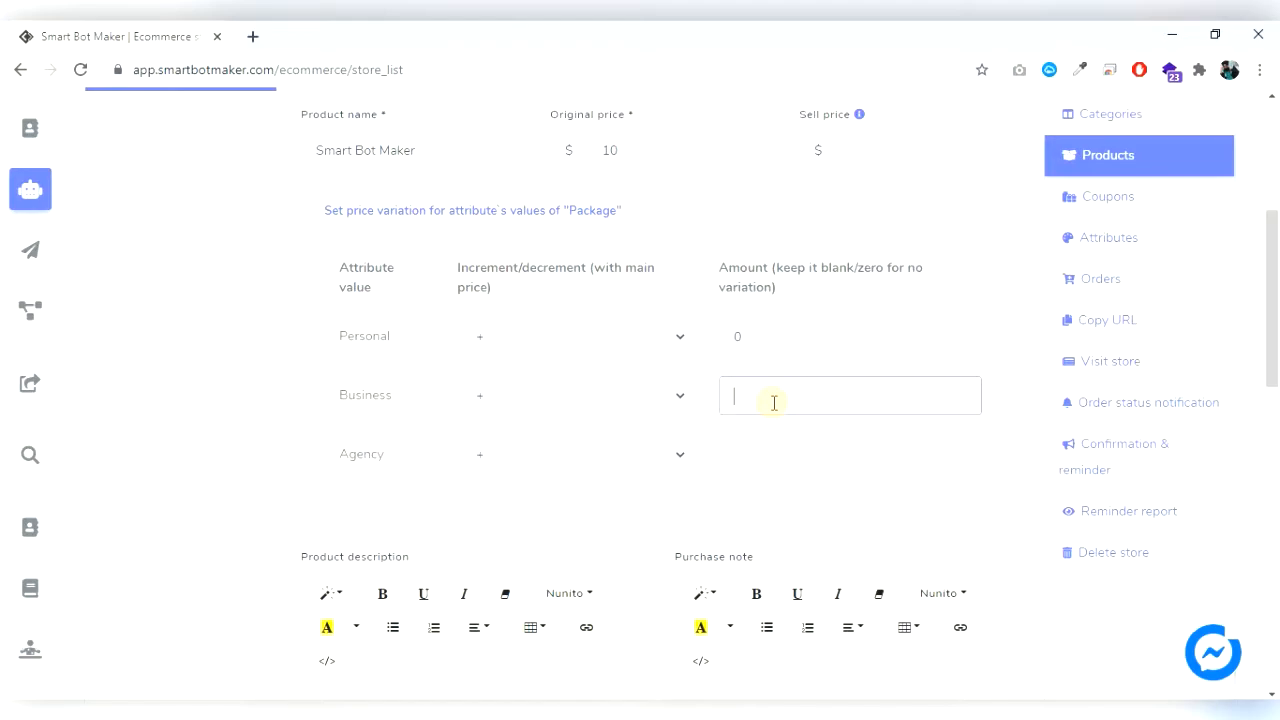
{"action": "type", "text": "20"}
{"action": "left_click", "coordinate": [788, 454]}
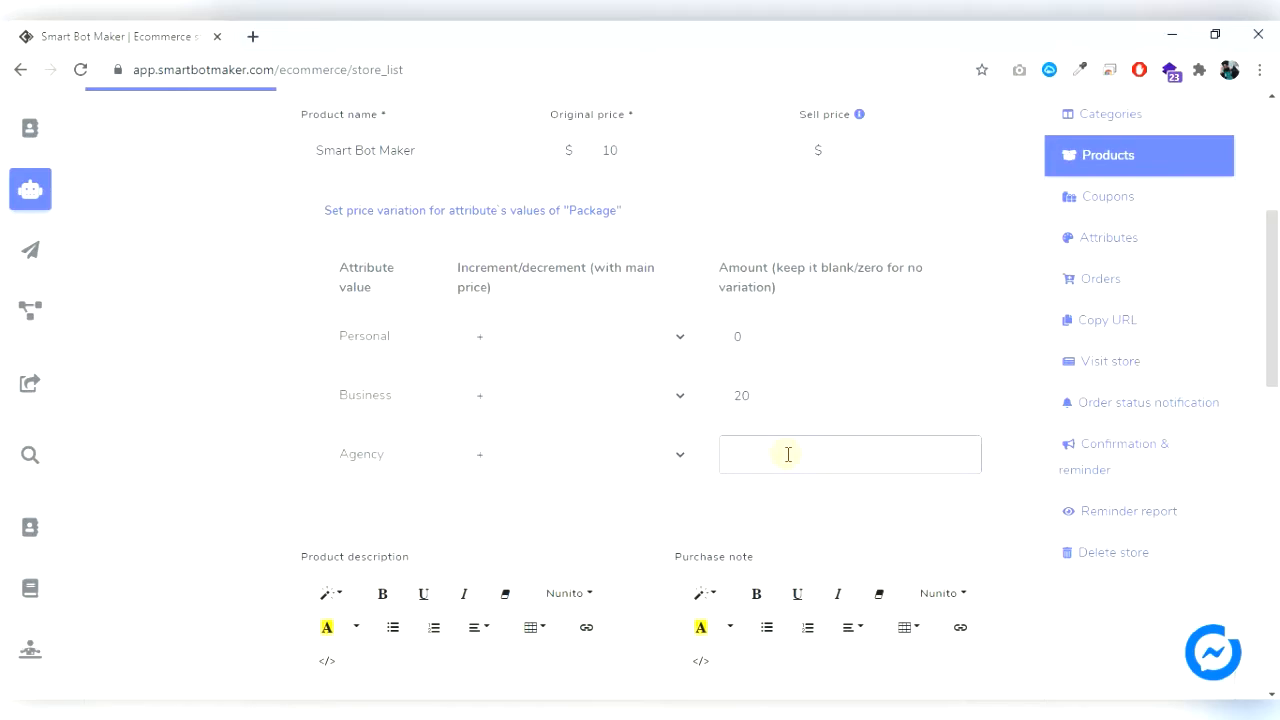
{"action": "type", "text": "189"}
Fill the product description with the software's feature list and add the purchase note "Test it before purchase." in bold.
{"action": "scroll", "coordinate": [766, 305], "scroll_direction": "down", "scroll_amount": 2}
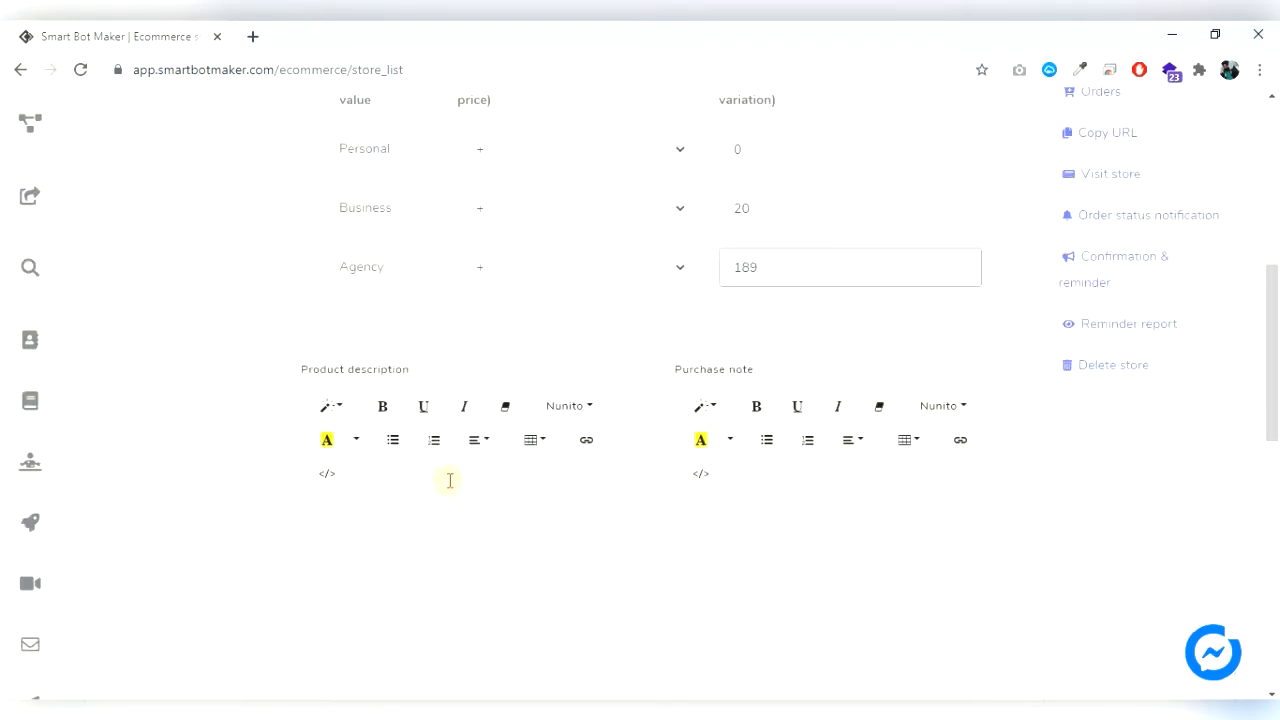
{"action": "left_click", "coordinate": [789, 489]}
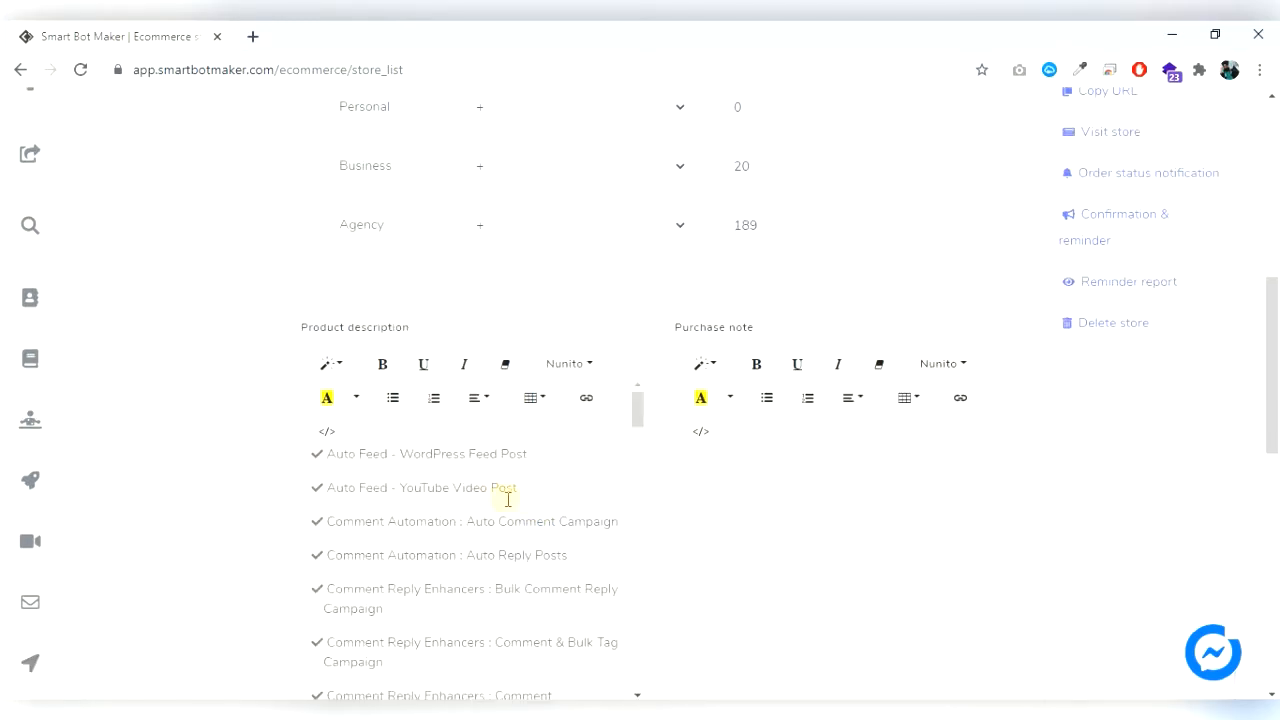
{"action": "left_click", "coordinate": [803, 506]}
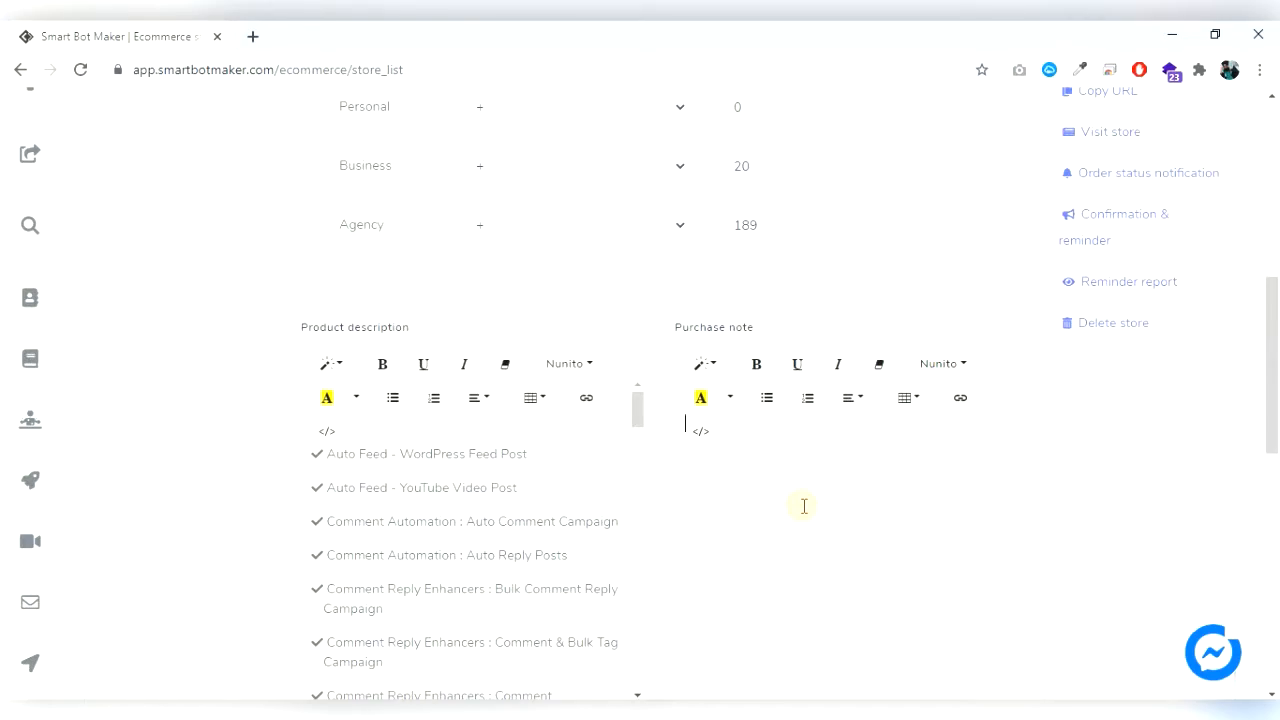
{"action": "type", "text": "Test"}
{"action": "type", "text": "it before purchase."}
{"action": "triple_click", "coordinate": [686, 428]}
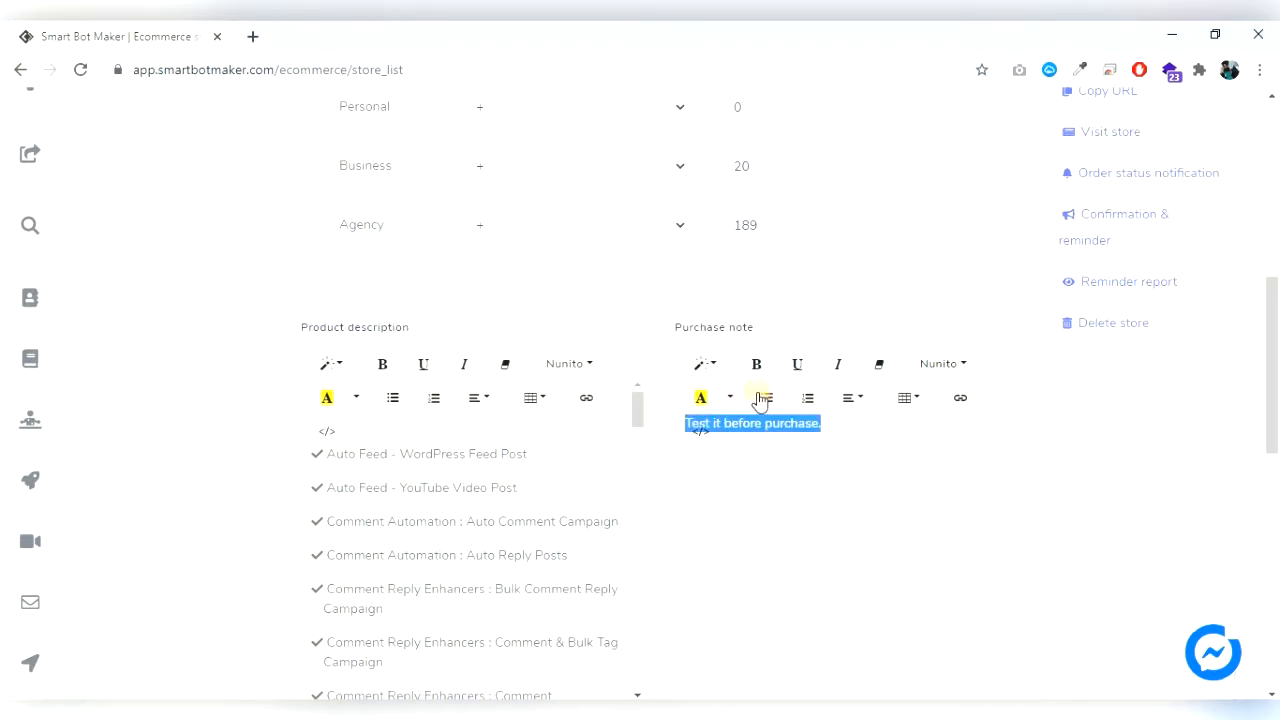
Upload the image social-bot-3870185_640 as both the product's thumbnail and its featured image.
{"action": "scroll", "coordinate": [394, 449], "scroll_direction": "down", "scroll_amount": 3}
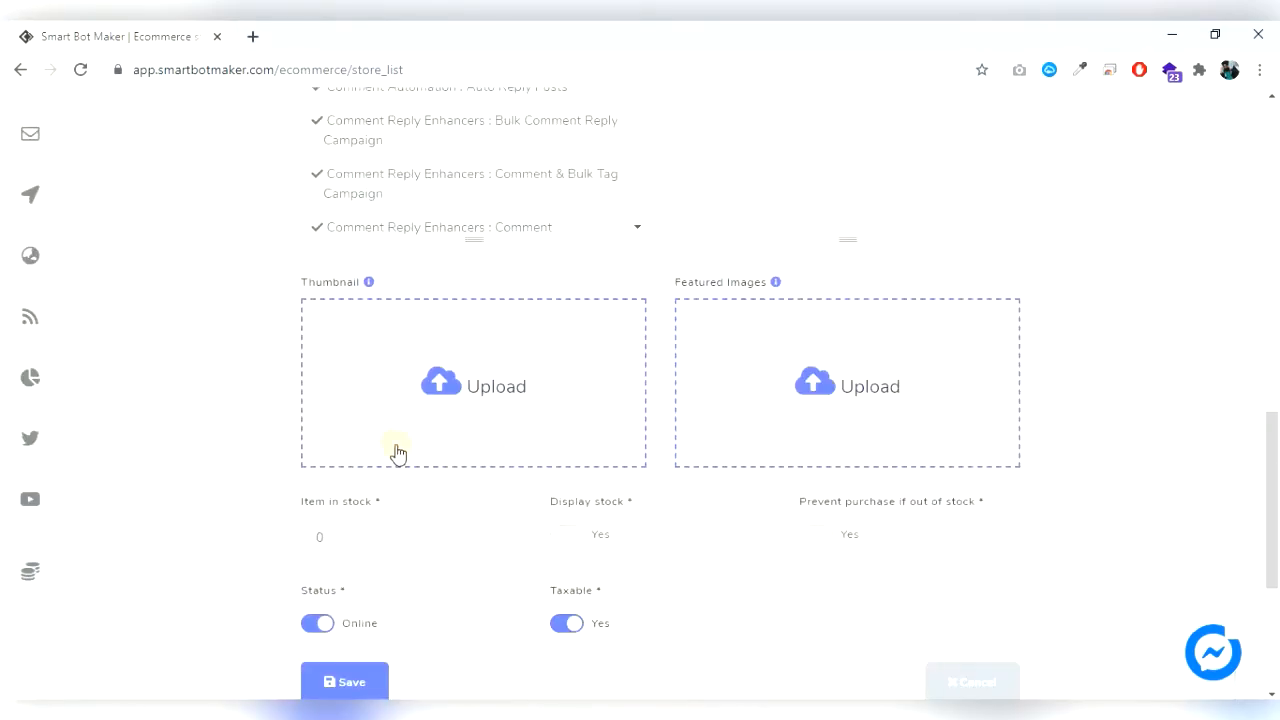
{"action": "left_click", "coordinate": [448, 390]}
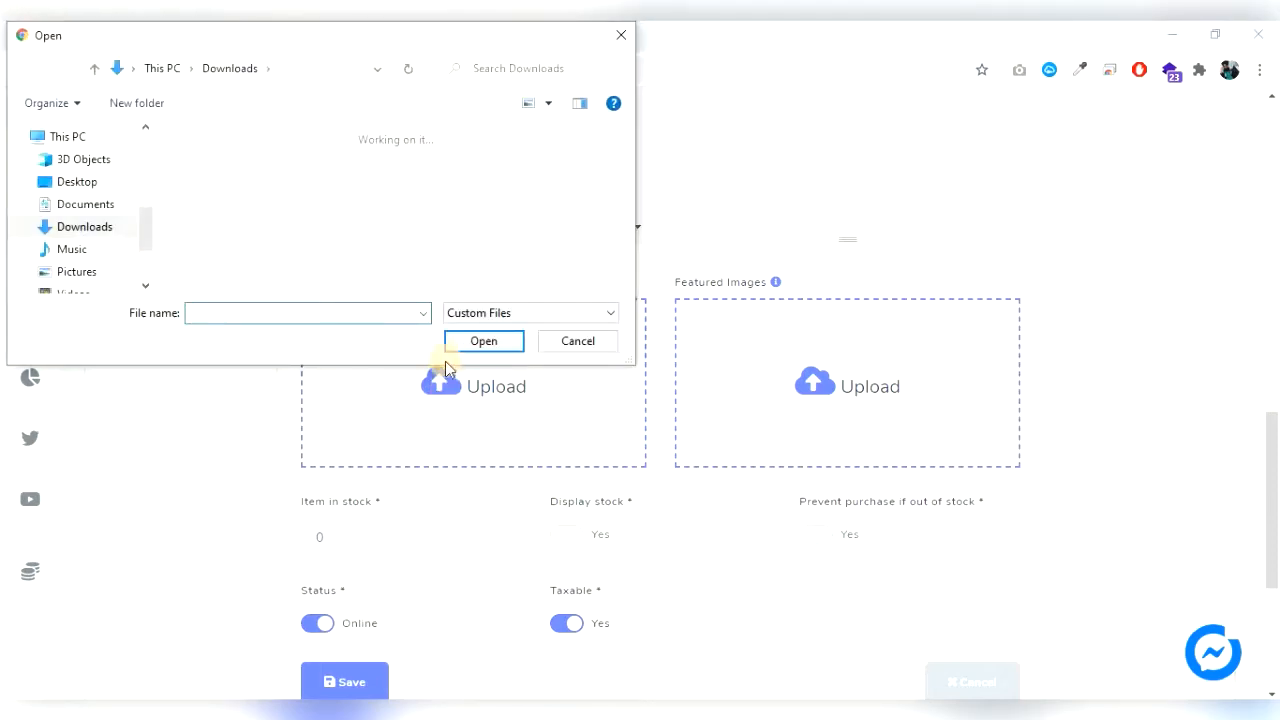
{"action": "left_click", "coordinate": [230, 210]}
{"action": "left_click", "coordinate": [503, 341]}
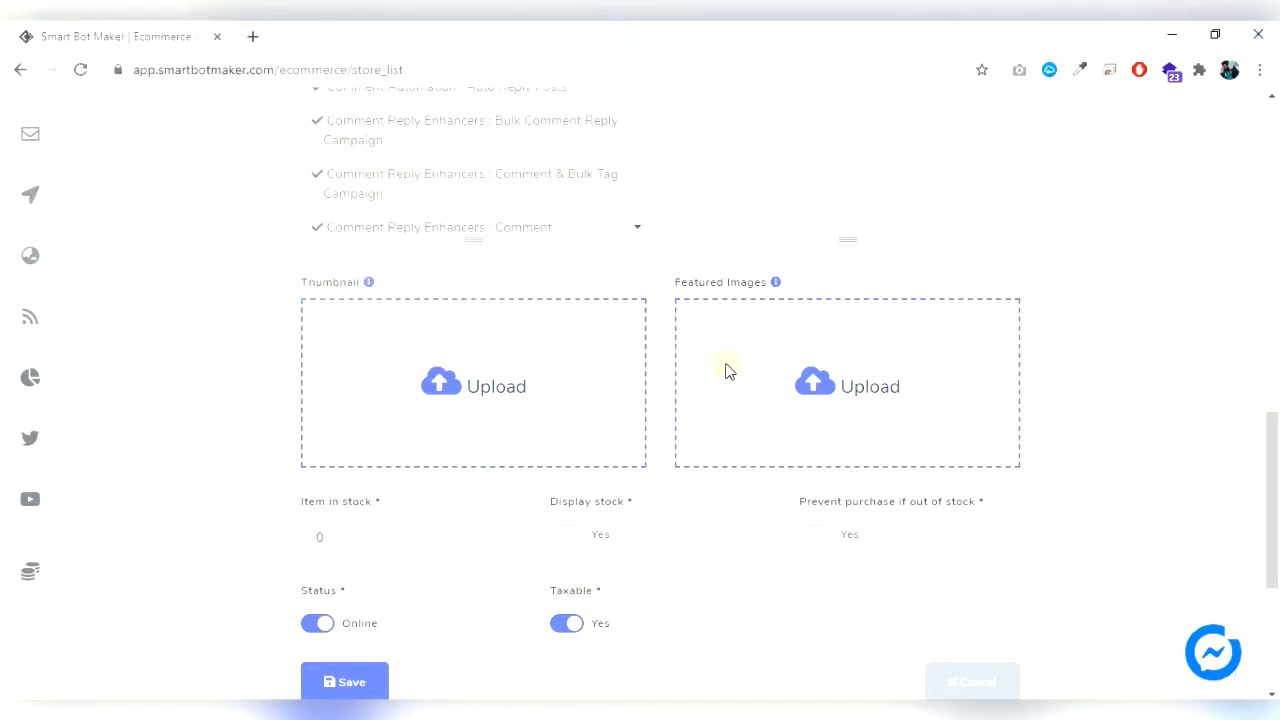
{"action": "left_click", "coordinate": [853, 383]}
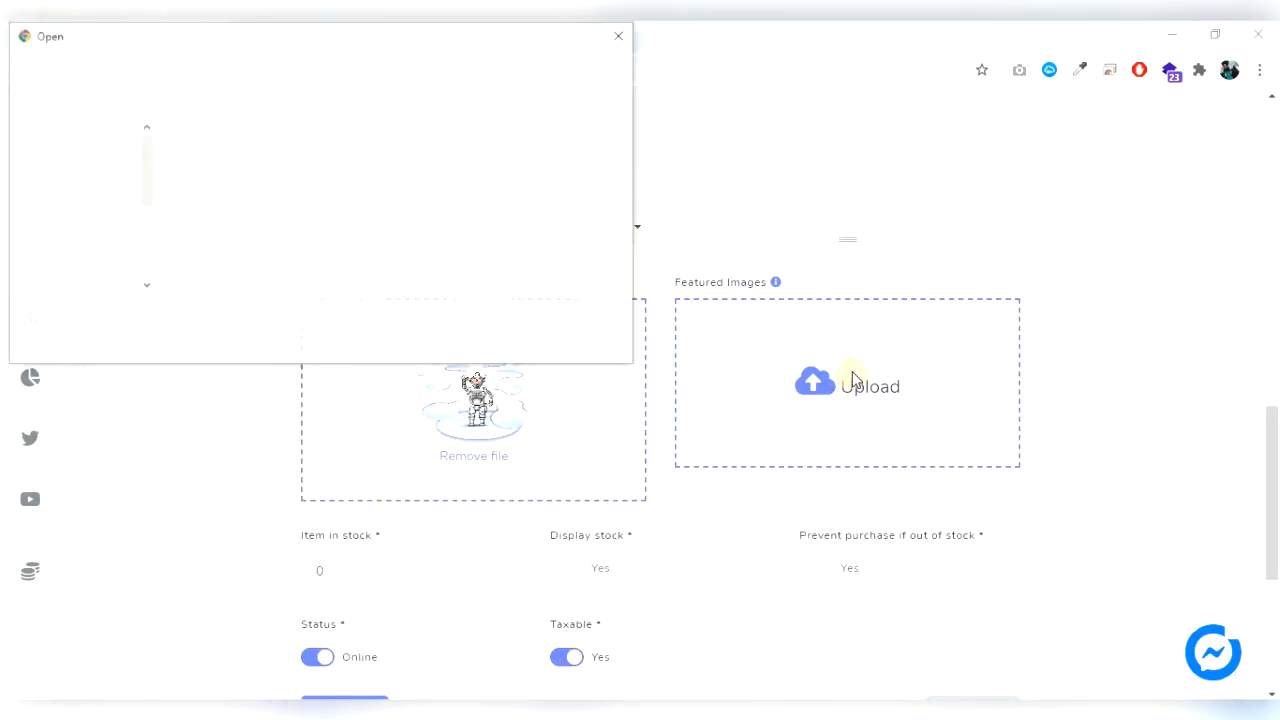
{"action": "left_click", "coordinate": [212, 182]}
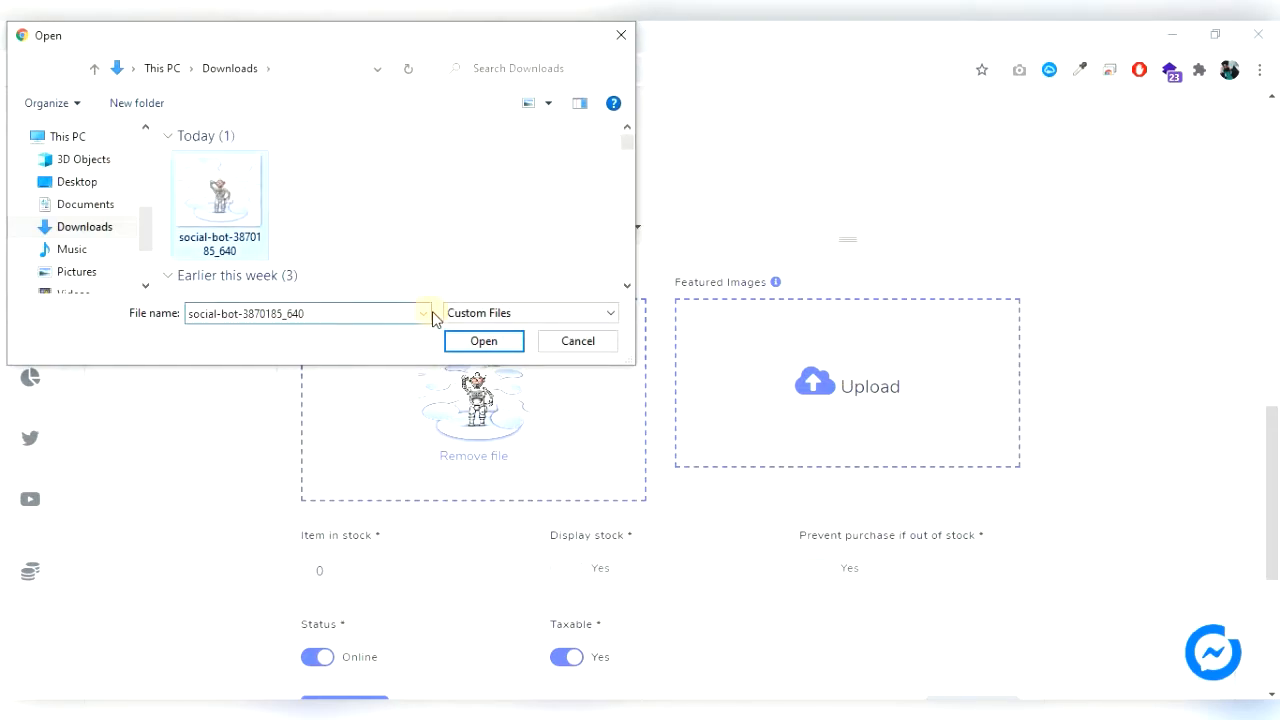
{"action": "left_click", "coordinate": [476, 340]}
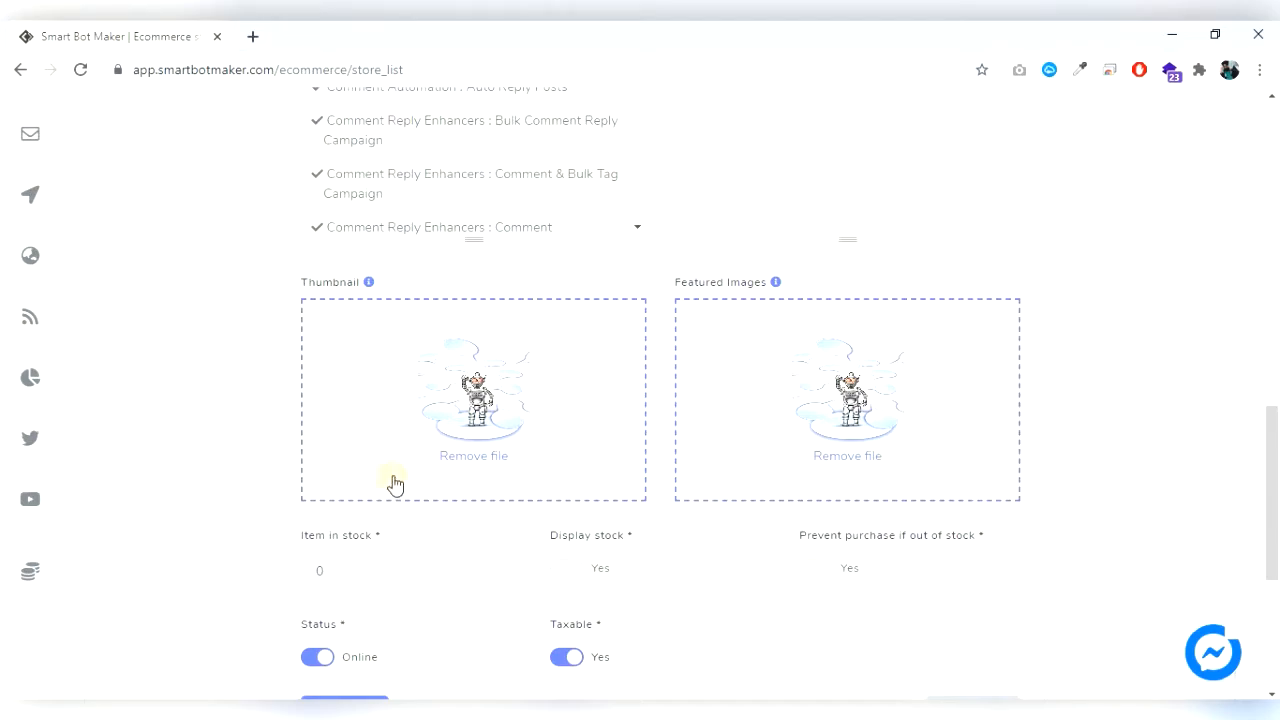
Save the product with 0 items in stock, the status Online and Taxable enabled.
{"action": "left_click", "coordinate": [319, 568]}
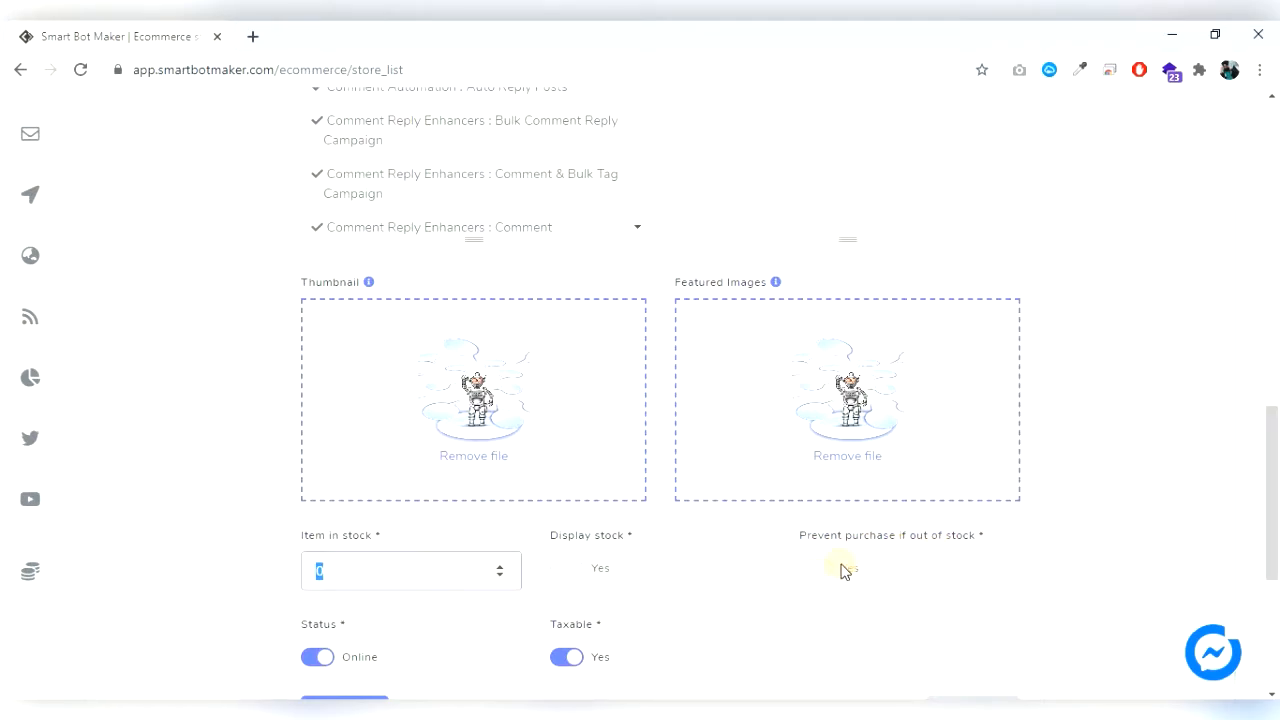
{"action": "scroll", "coordinate": [790, 590], "scroll_direction": "down", "scroll_amount": 1}
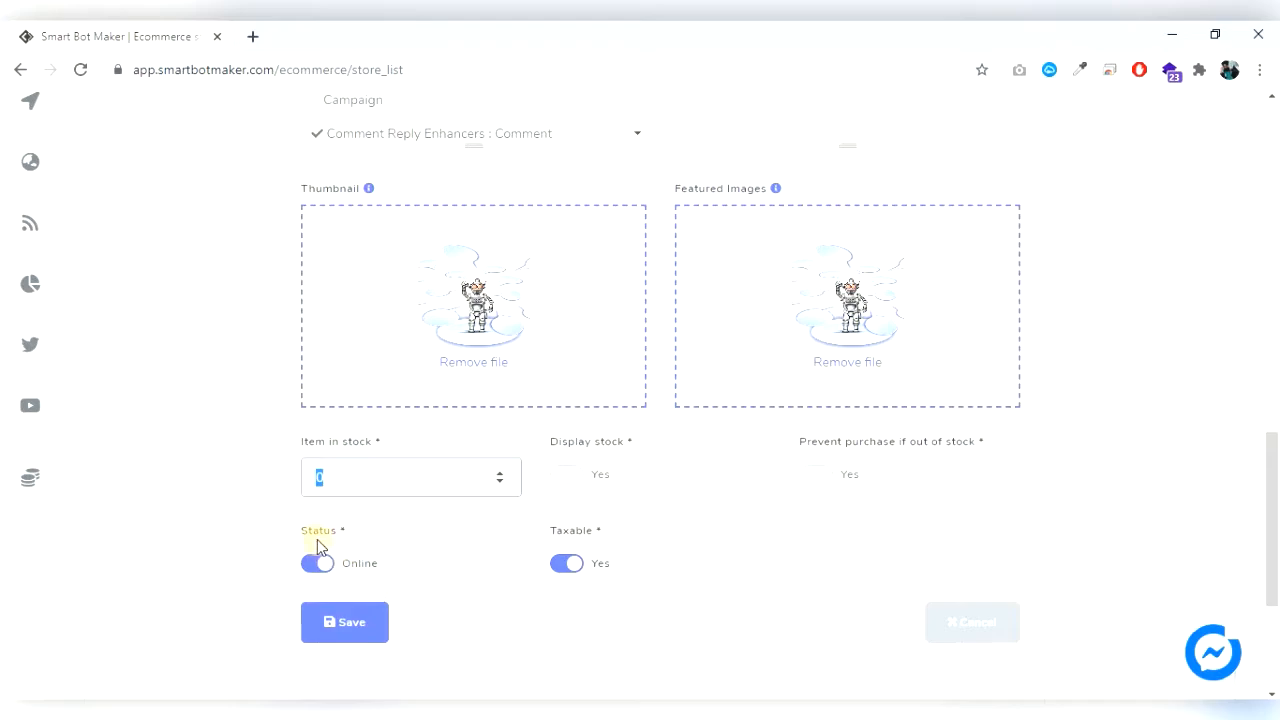
{"action": "left_click", "coordinate": [565, 563]}
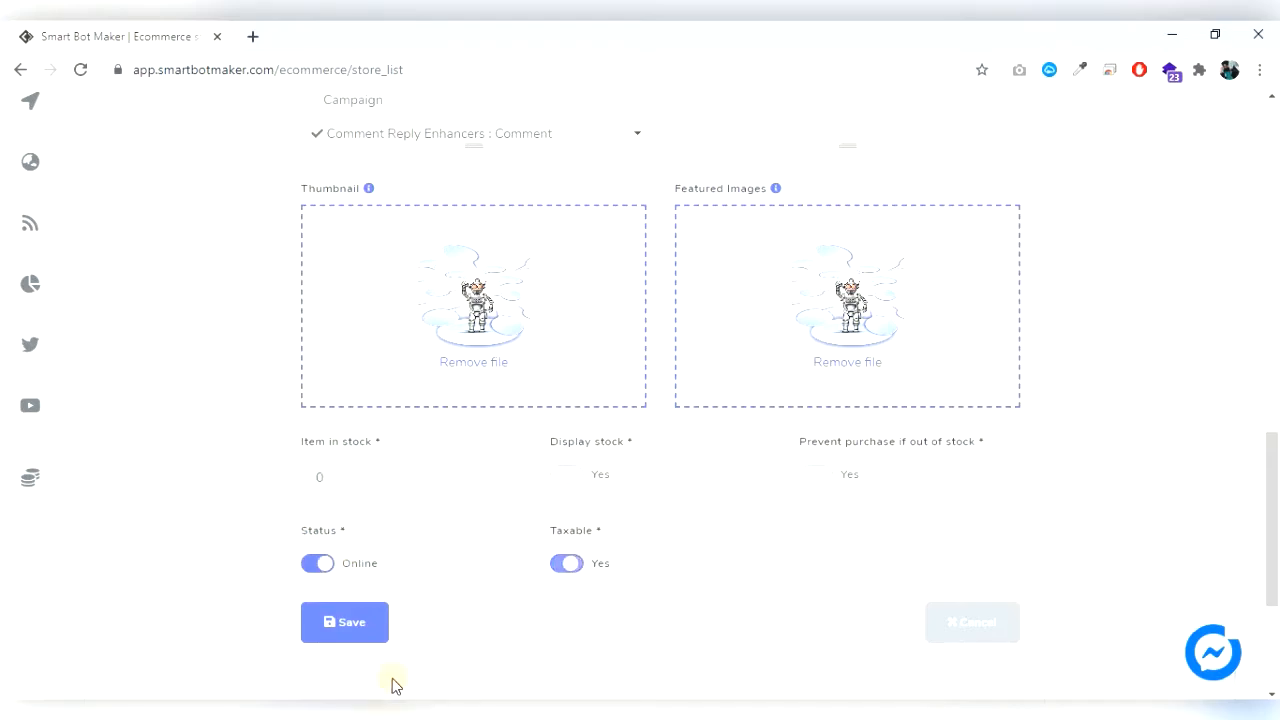
{"action": "left_click", "coordinate": [349, 624]}
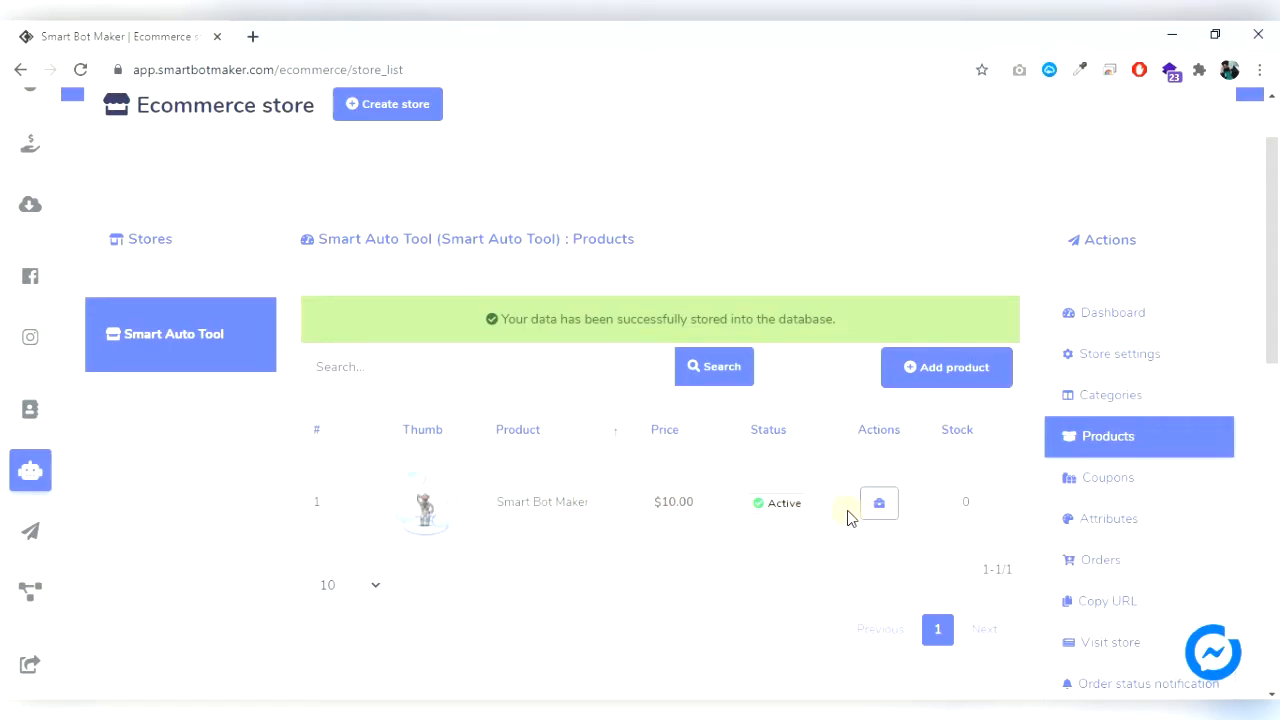
Open the public product page of Smart Bot Maker and look over its layout and featured images.
{"action": "left_click", "coordinate": [878, 508]}
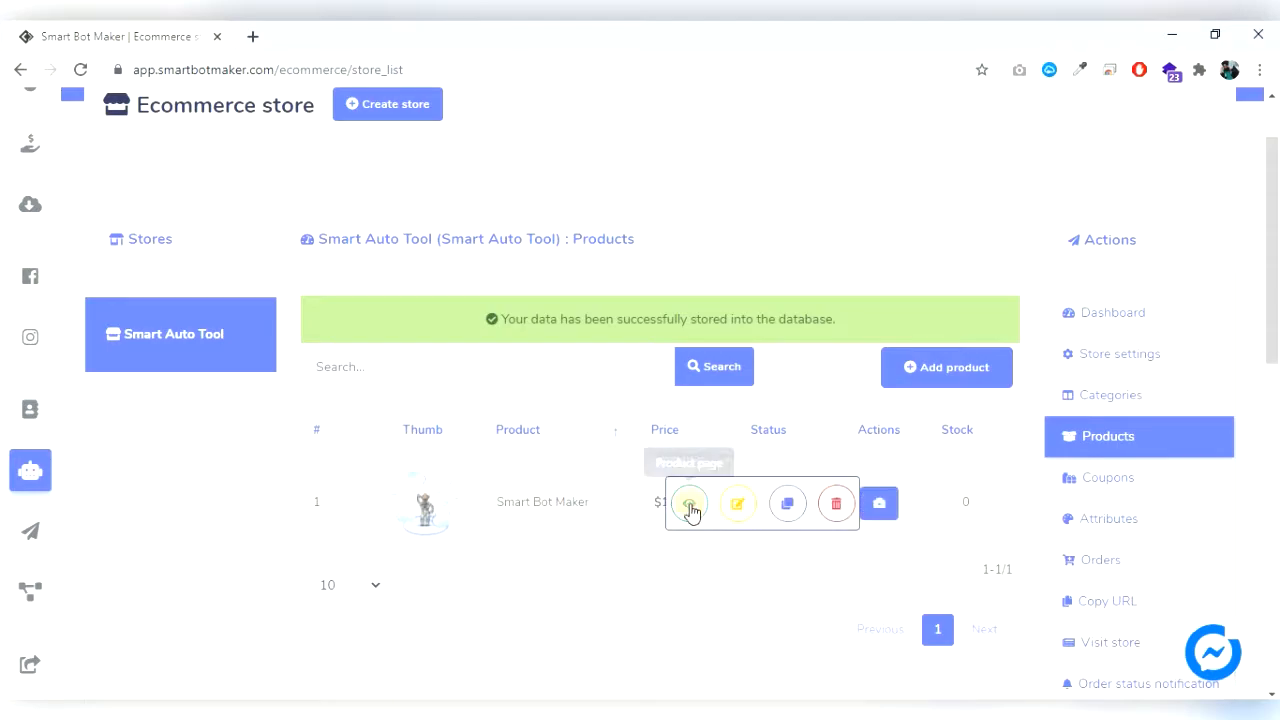
{"action": "left_click", "coordinate": [689, 505]}
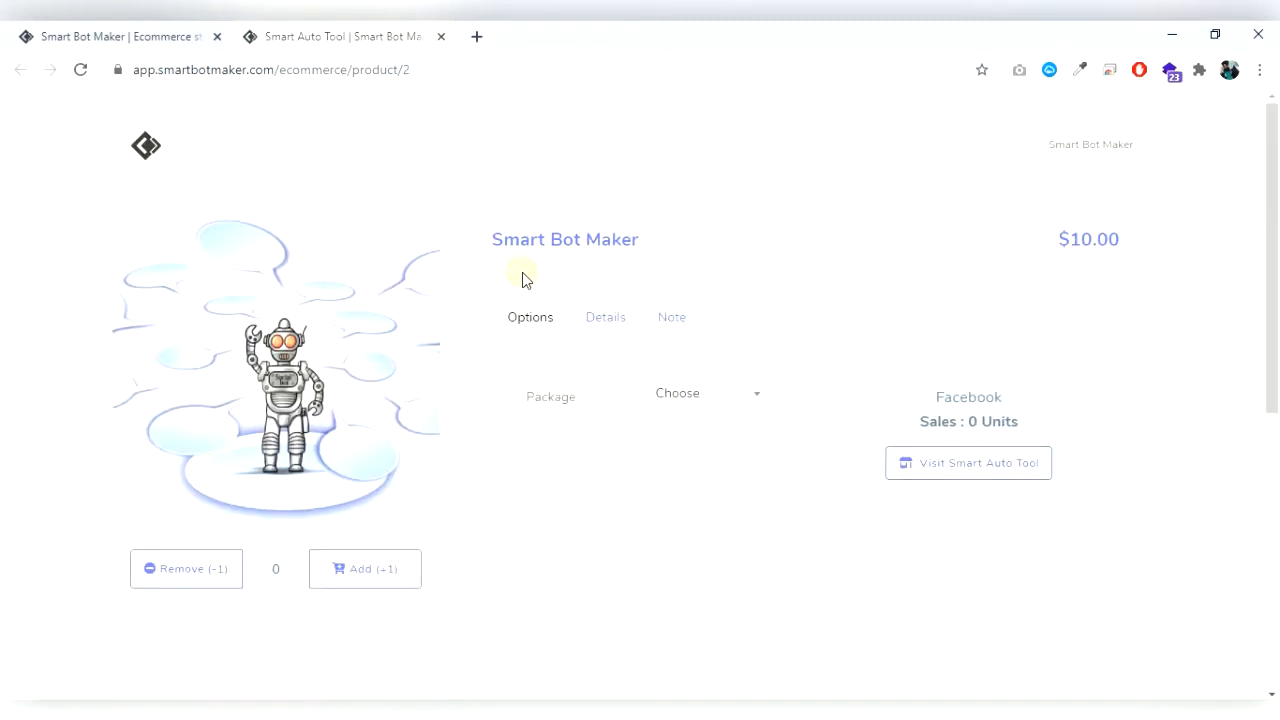
{"action": "scroll", "coordinate": [440, 320], "scroll_direction": "down", "scroll_amount": 4}
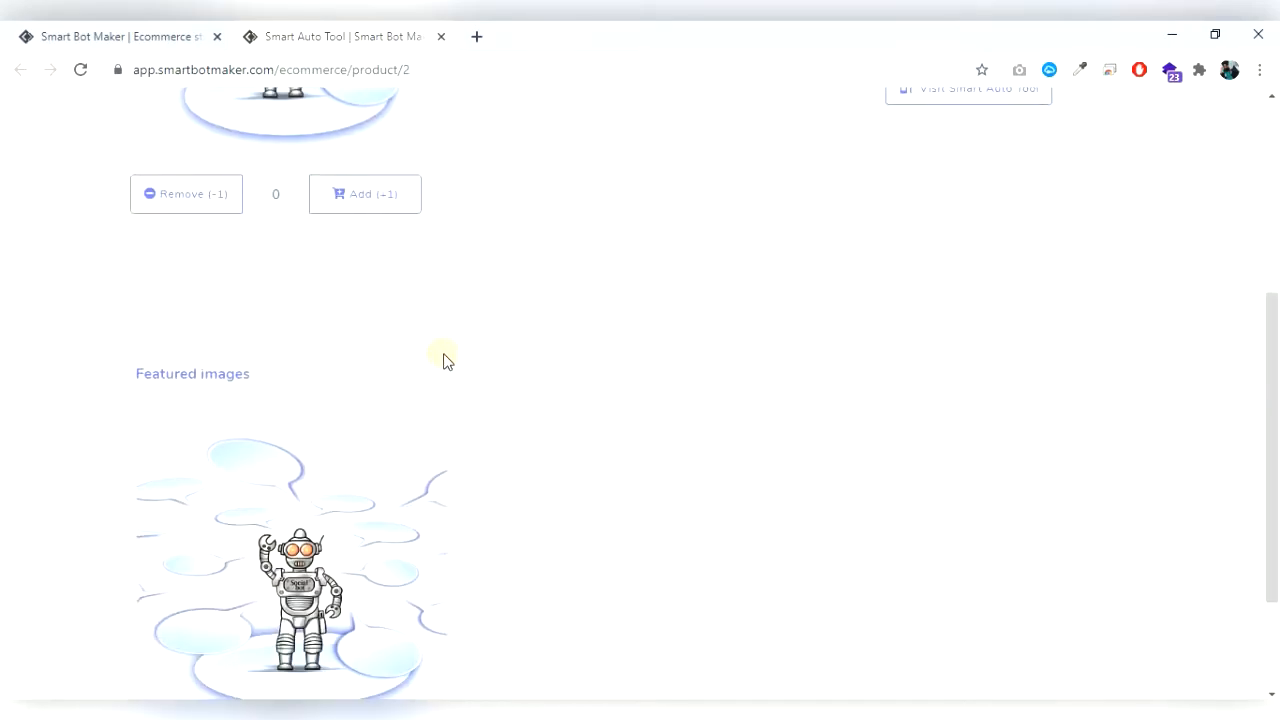
{"action": "scroll", "coordinate": [400, 521], "scroll_direction": "down", "scroll_amount": 2}
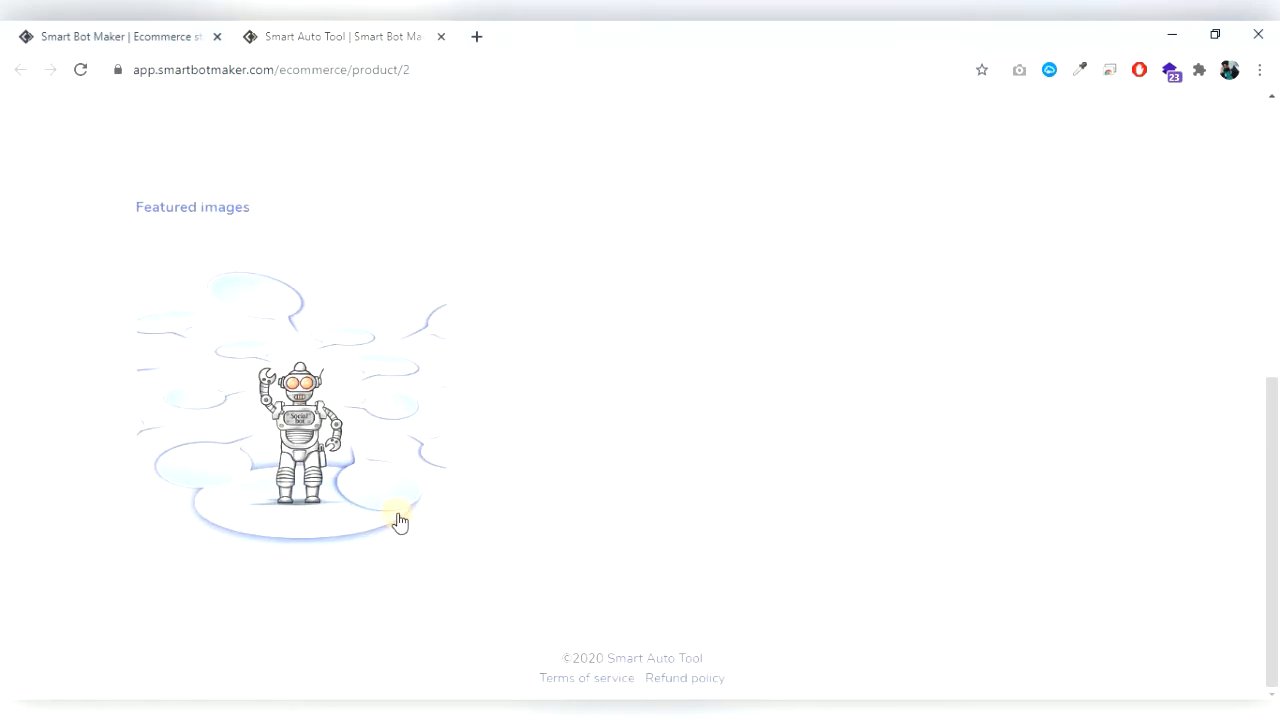
{"action": "scroll", "coordinate": [400, 521], "scroll_direction": "up", "scroll_amount": 6}
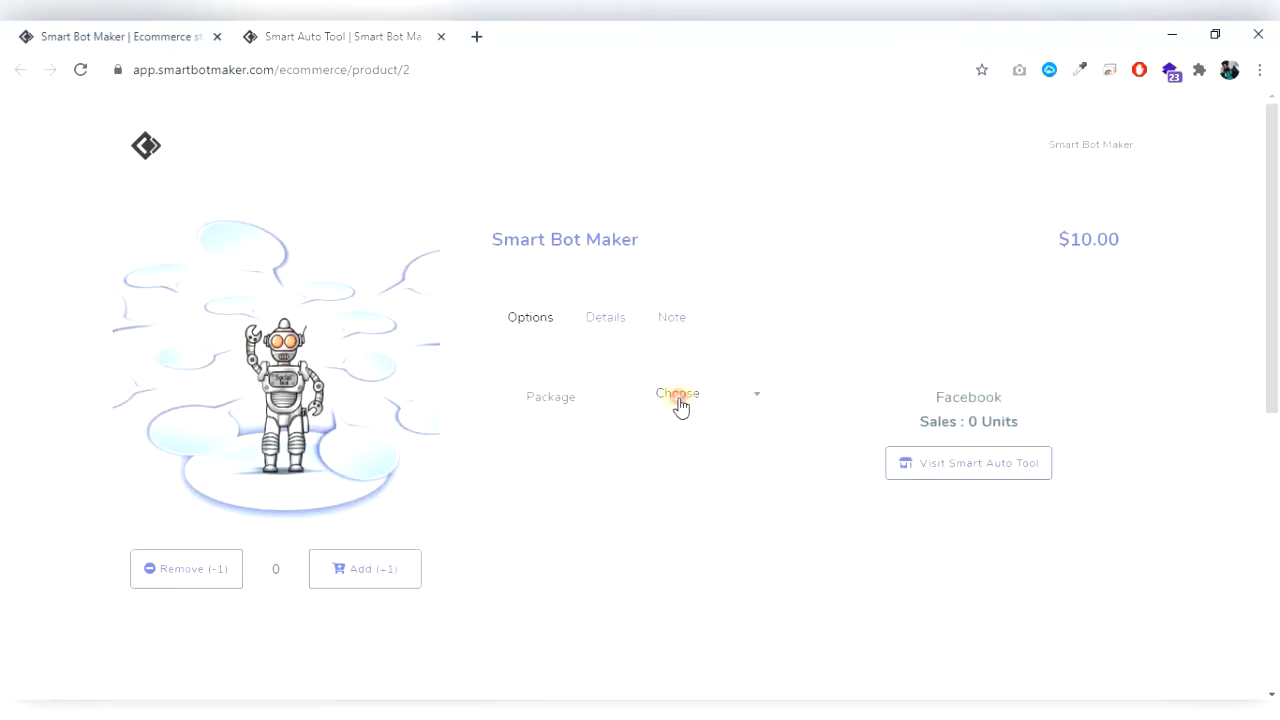
Check the displayed product price for each Package option: Personal, Business and Agency.
{"action": "left_click", "coordinate": [680, 404]}
{"action": "left_click", "coordinate": [694, 480]}
{"action": "left_click_drag", "start_coordinate": [1070, 240], "coordinate": [1107, 246]}
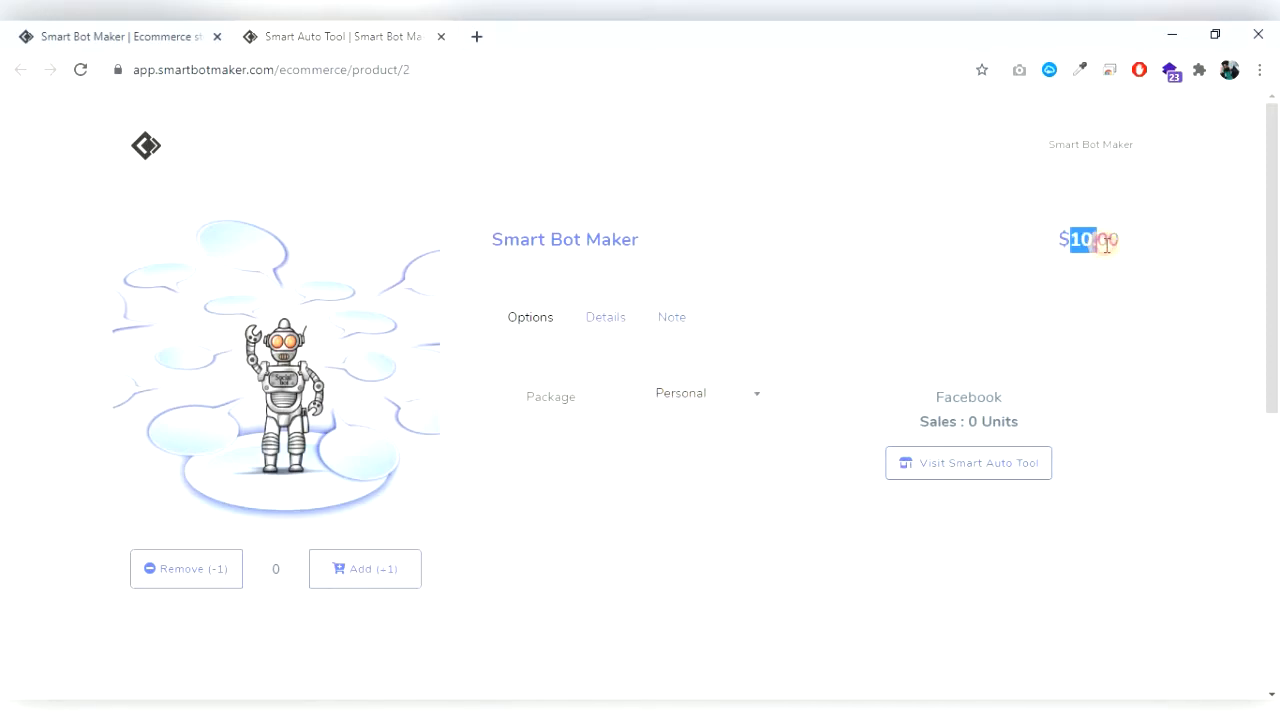
{"action": "left_click", "coordinate": [734, 398]}
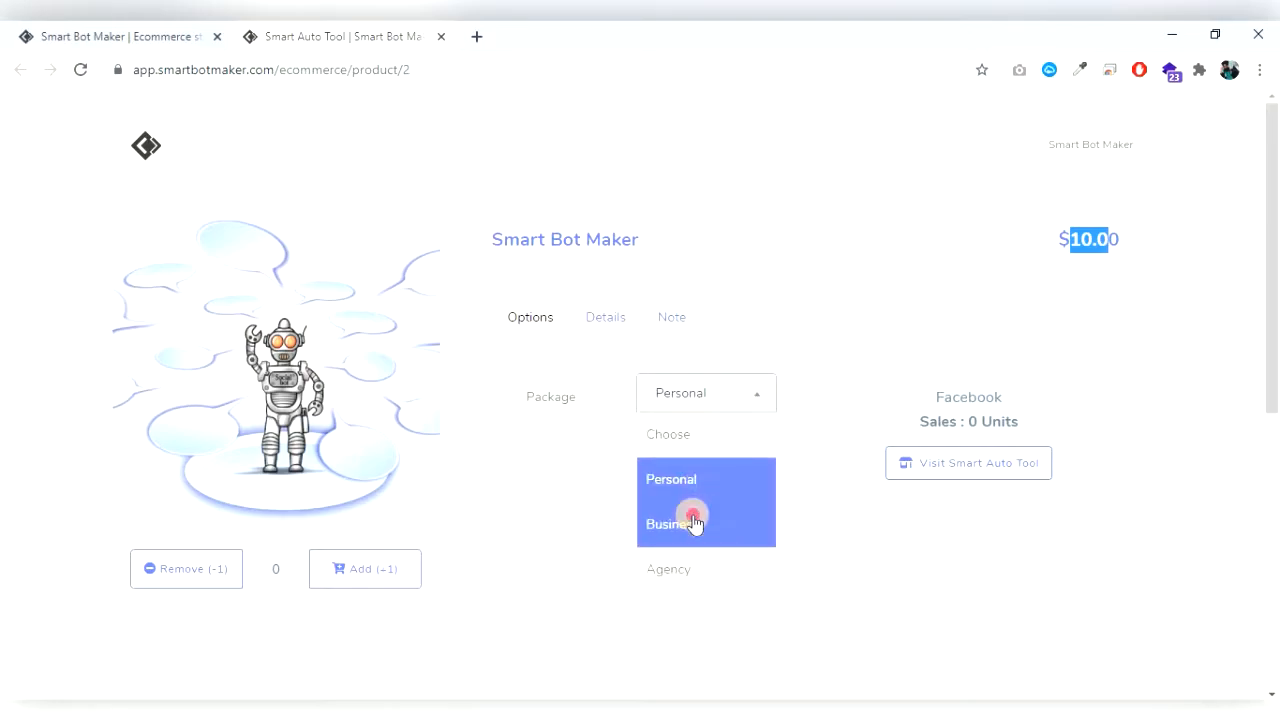
{"action": "left_click", "coordinate": [694, 522]}
{"action": "left_click_drag", "start_coordinate": [1088, 240], "coordinate": [1058, 240]}
{"action": "left_click", "coordinate": [730, 405]}
{"action": "left_click", "coordinate": [703, 568]}
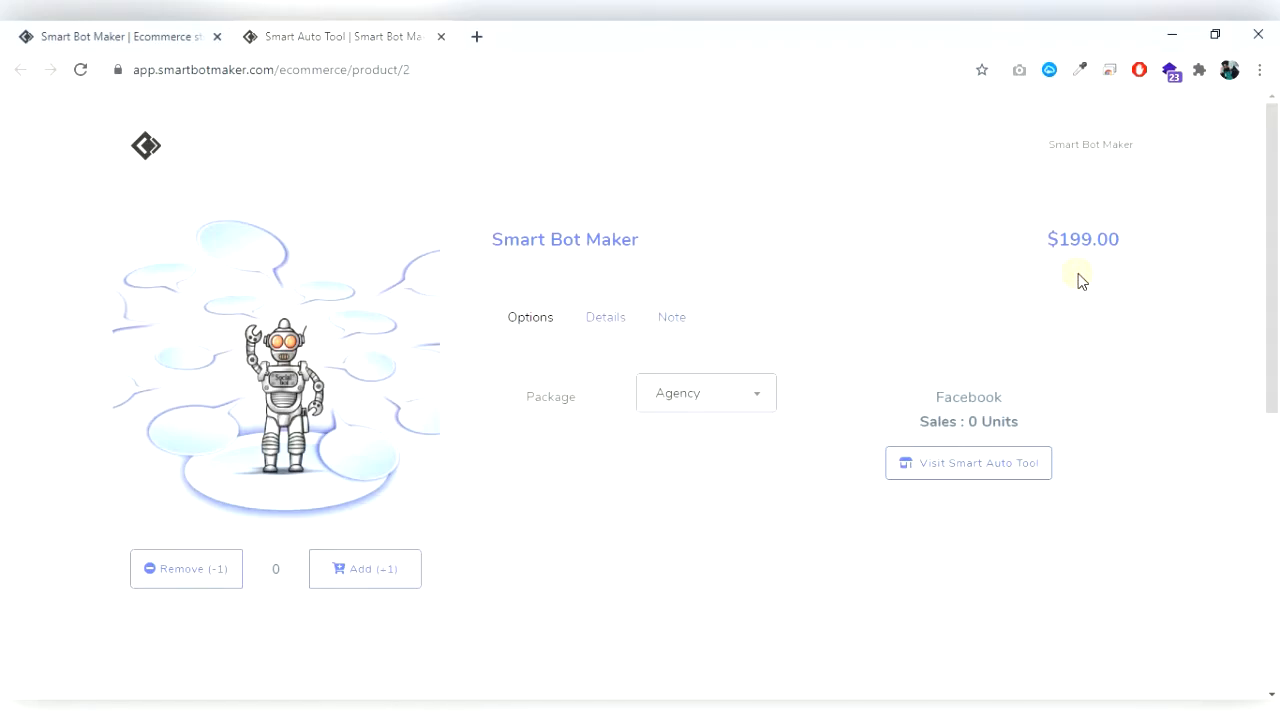
Review the product's details list and its purchase note on the product page.
{"action": "left_click", "coordinate": [609, 326]}
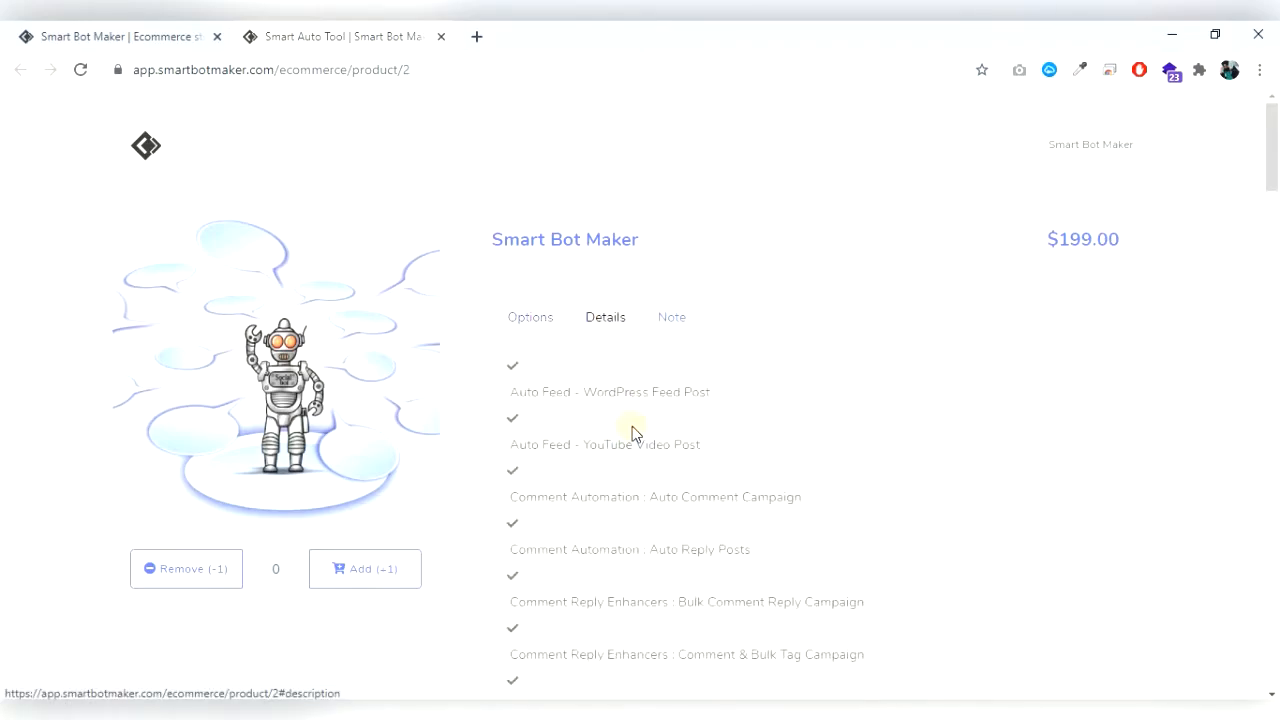
{"action": "scroll", "coordinate": [632, 430], "scroll_direction": "down", "scroll_amount": 20}
{"action": "scroll", "coordinate": [632, 430], "scroll_direction": "up", "scroll_amount": 20}
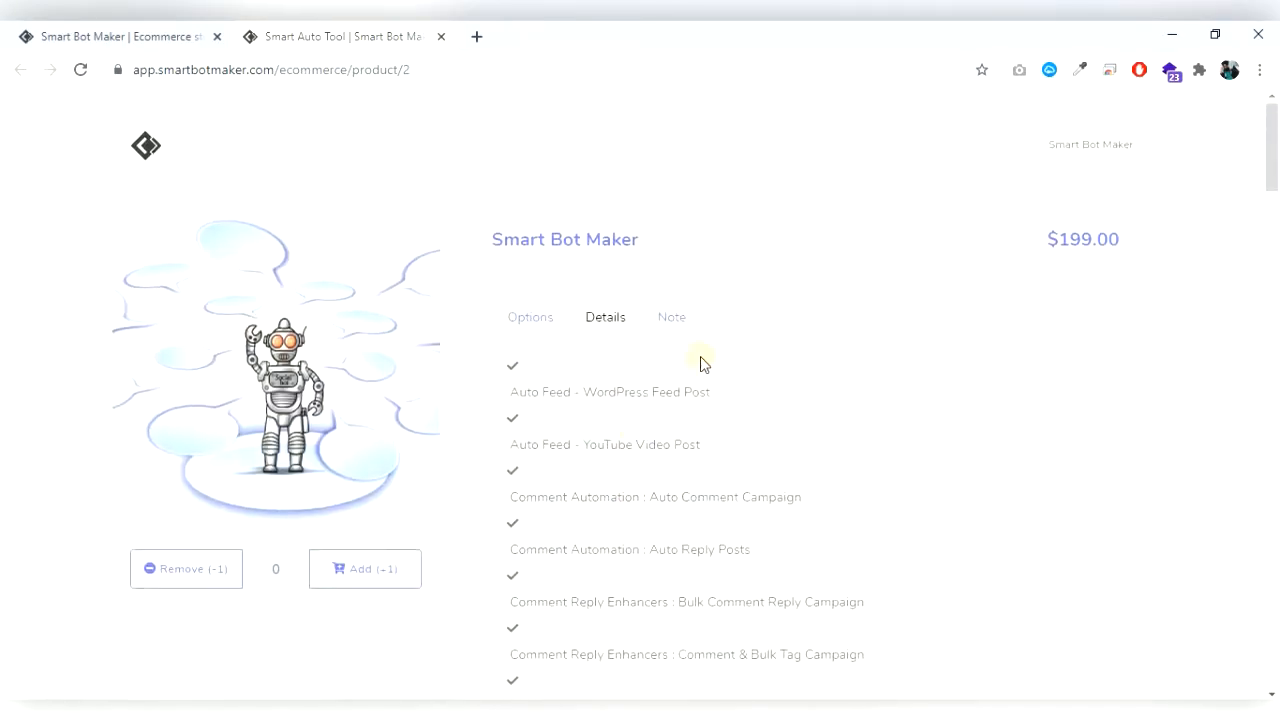
{"action": "left_click", "coordinate": [670, 320]}
{"action": "left_click_drag", "start_coordinate": [633, 362], "coordinate": [723, 386]}
{"action": "left_click", "coordinate": [805, 445]}
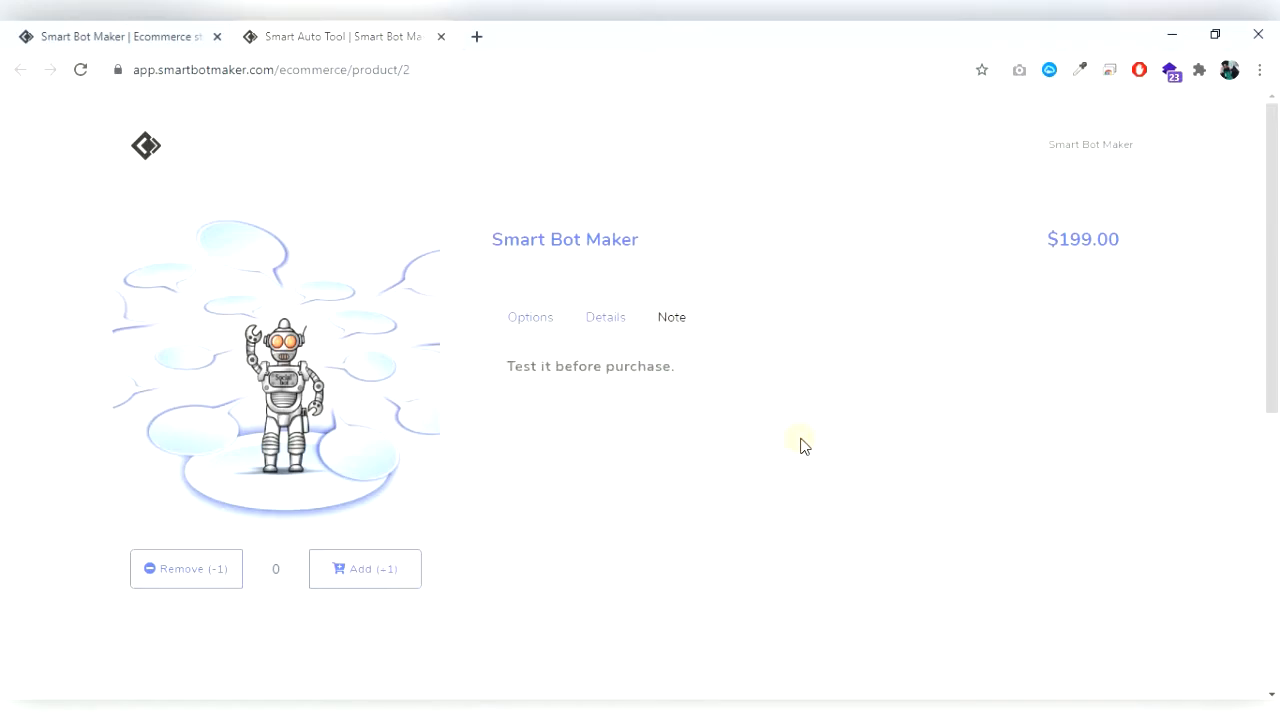
{"action": "scroll", "coordinate": [805, 445], "scroll_direction": "down", "scroll_amount": 3}
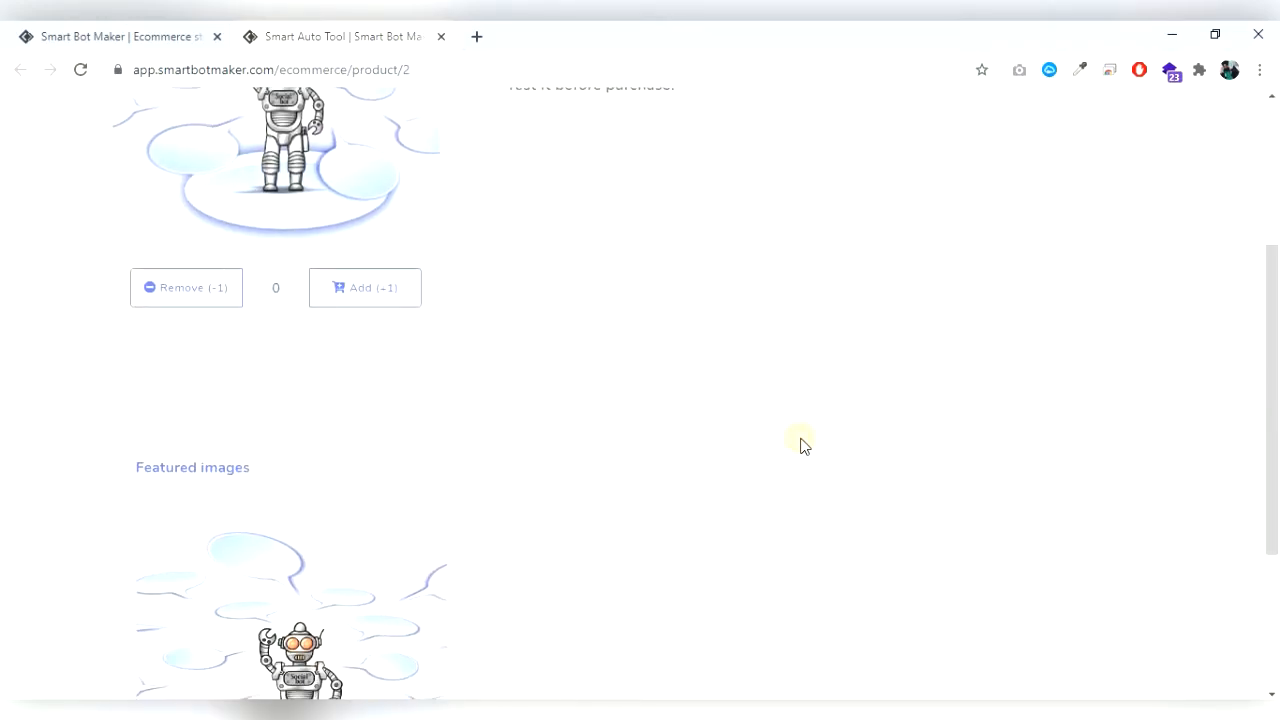
{"action": "scroll", "coordinate": [805, 445], "scroll_direction": "up", "scroll_amount": 2}
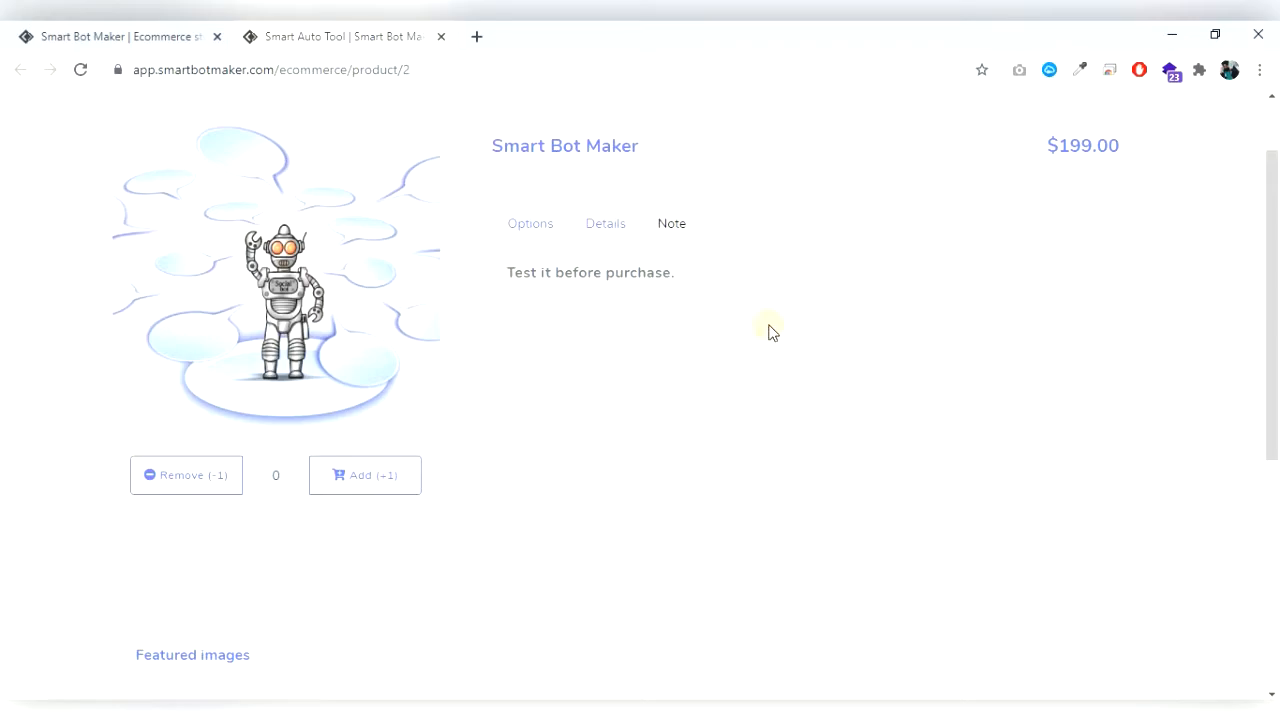
Return to the store management page and start a new coupon that applies to the product Smart Bot Maker.
{"action": "left_click", "coordinate": [170, 33]}
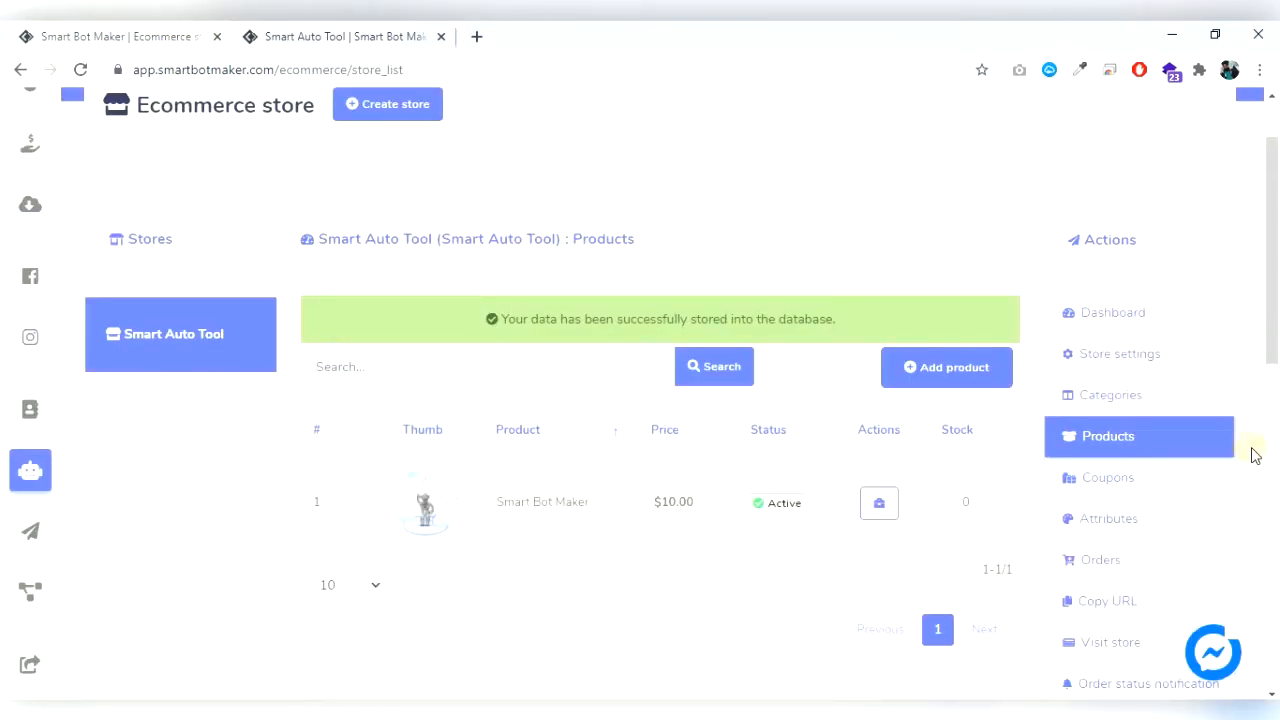
{"action": "scroll", "coordinate": [1166, 400], "scroll_direction": "down", "scroll_amount": 1}
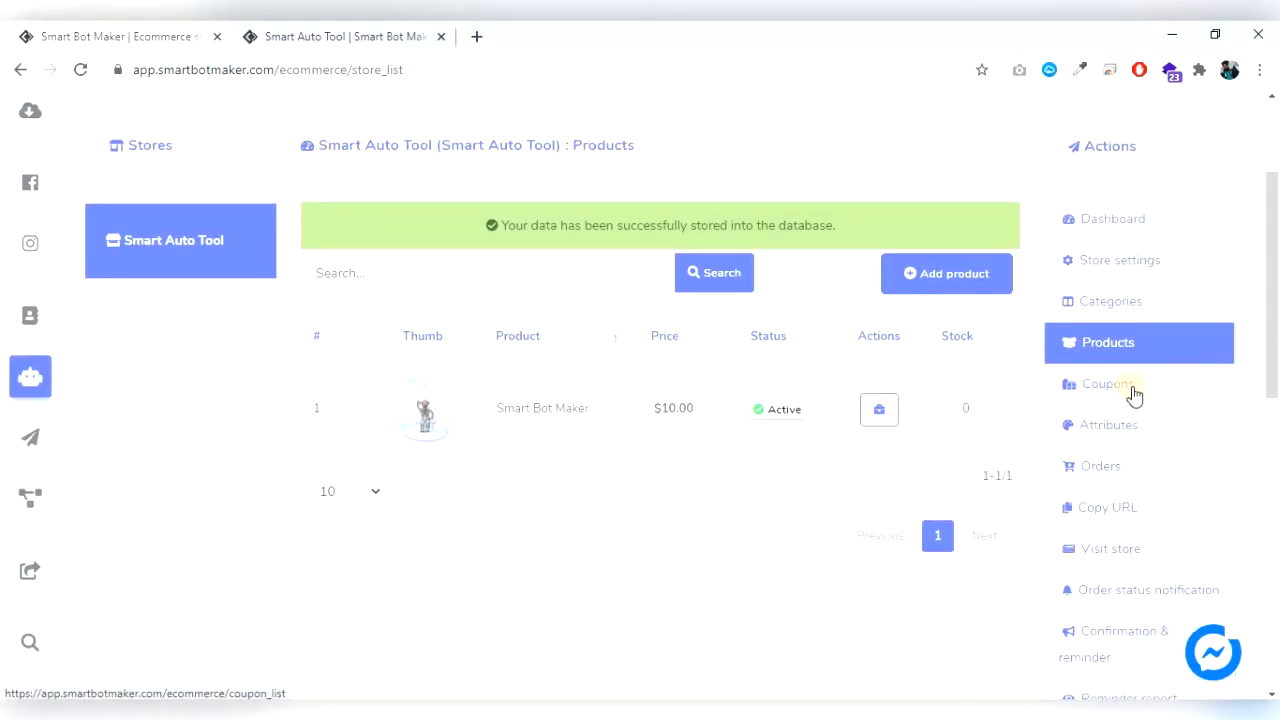
{"action": "left_click", "coordinate": [1135, 394]}
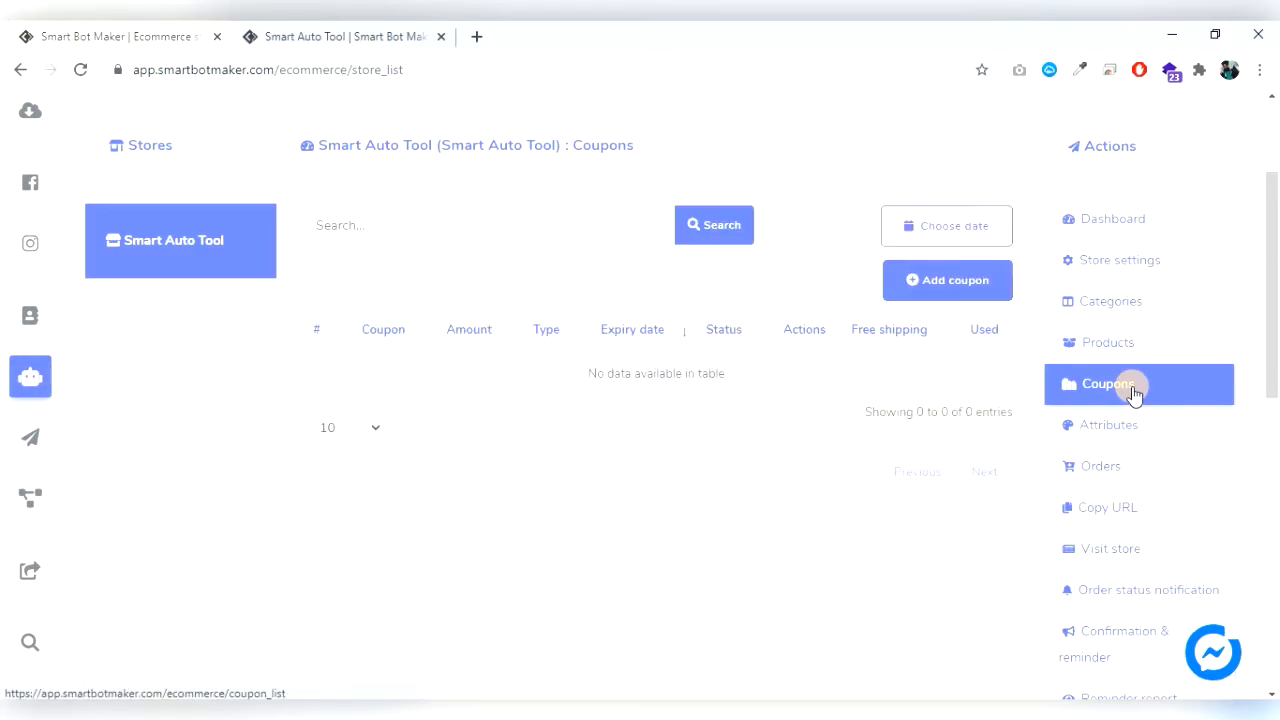
{"action": "left_click", "coordinate": [982, 284]}
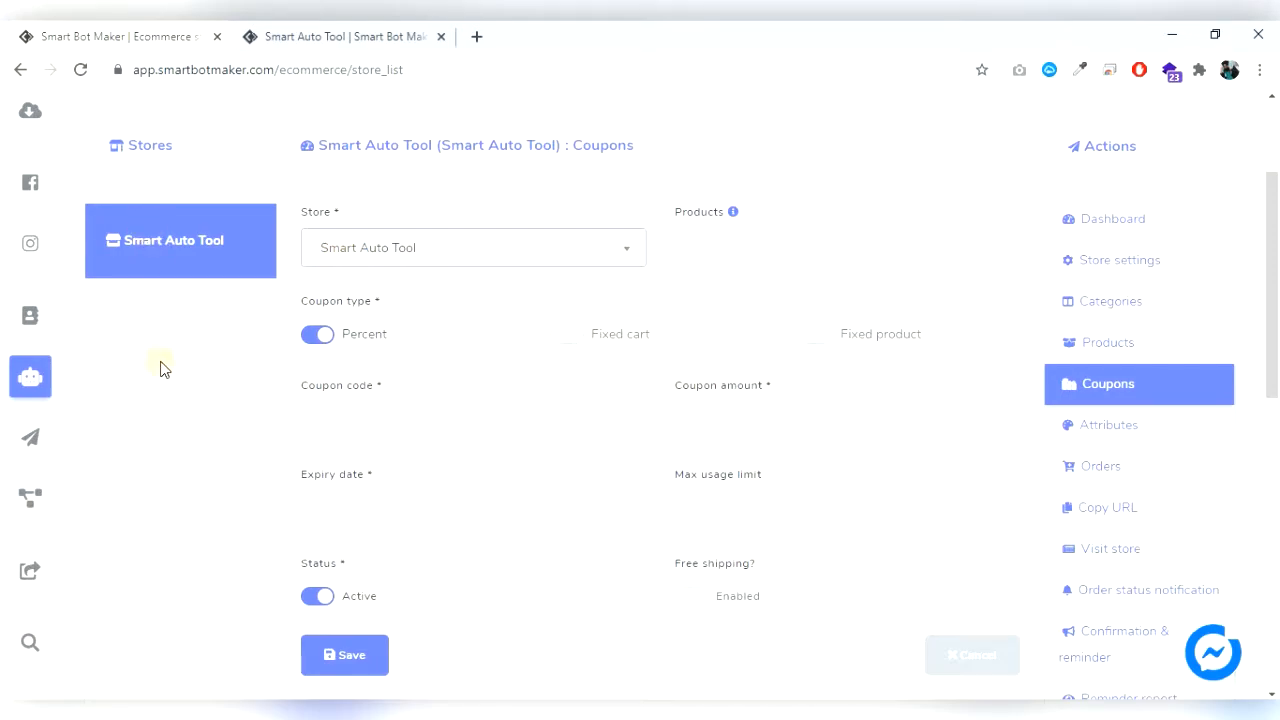
{"action": "left_click", "coordinate": [749, 249]}
{"action": "left_click", "coordinate": [746, 289]}
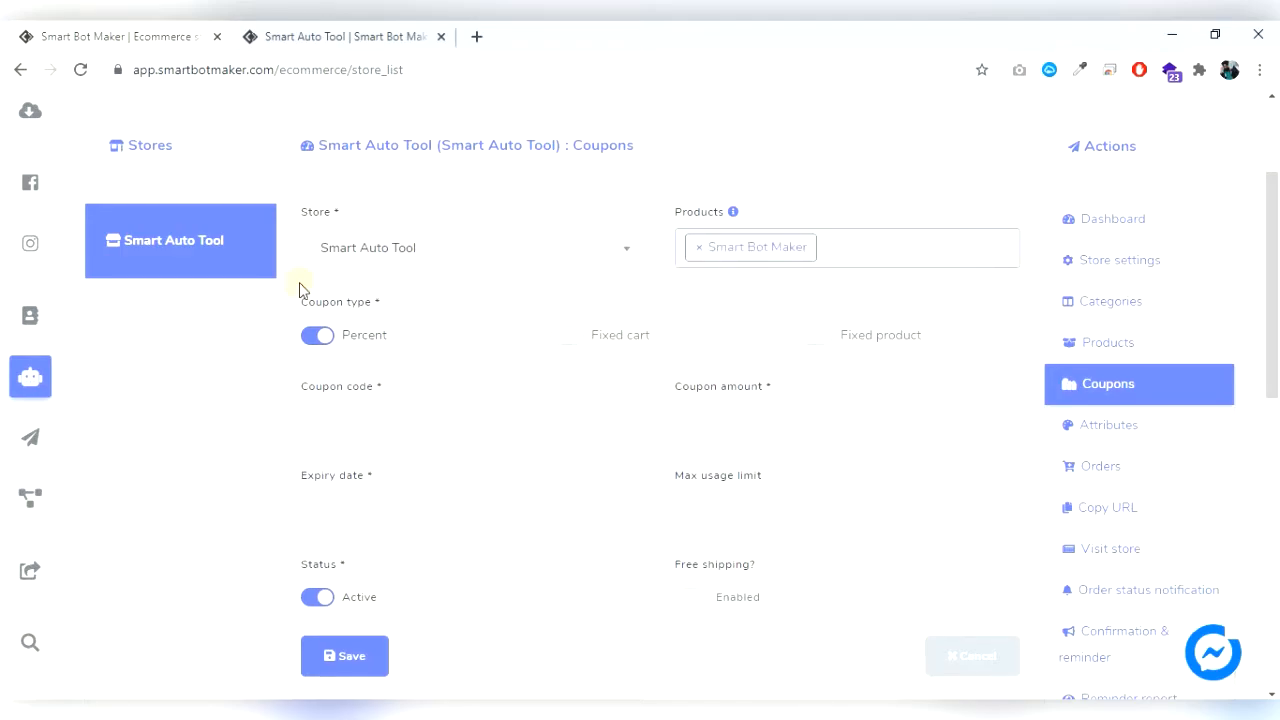
Try the Fixed cart and Fixed product coupon types, and set the coupon type back to Percent.
{"action": "left_click", "coordinate": [319, 337]}
{"action": "left_click", "coordinate": [319, 337]}
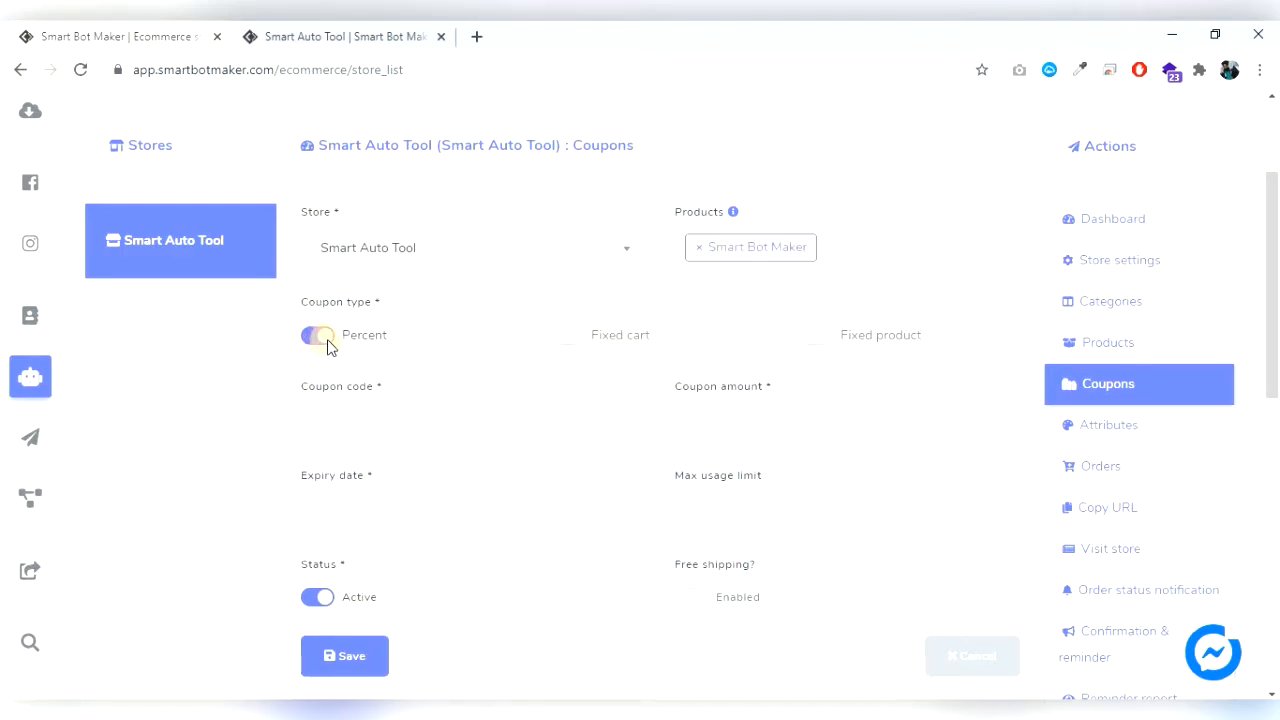
{"action": "left_click", "coordinate": [566, 337]}
{"action": "left_click", "coordinate": [815, 338]}
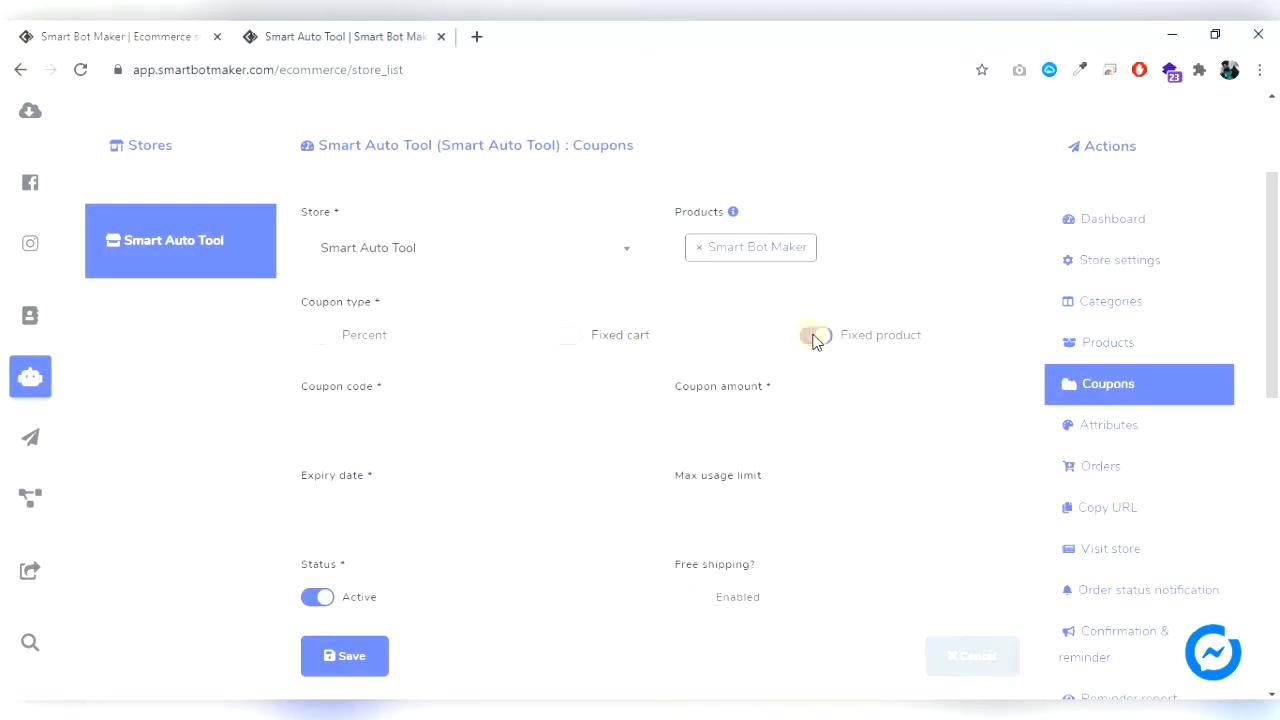
{"action": "left_click", "coordinate": [316, 336]}
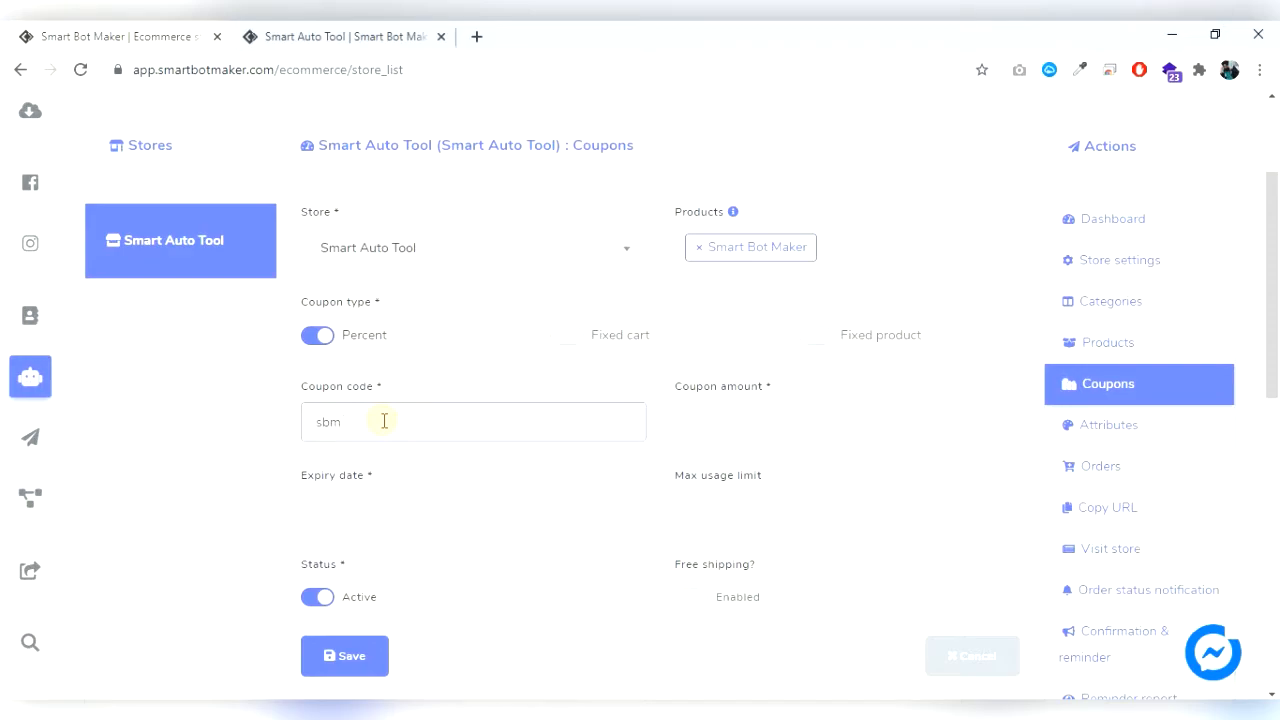
{"action": "left_click", "coordinate": [761, 426]}
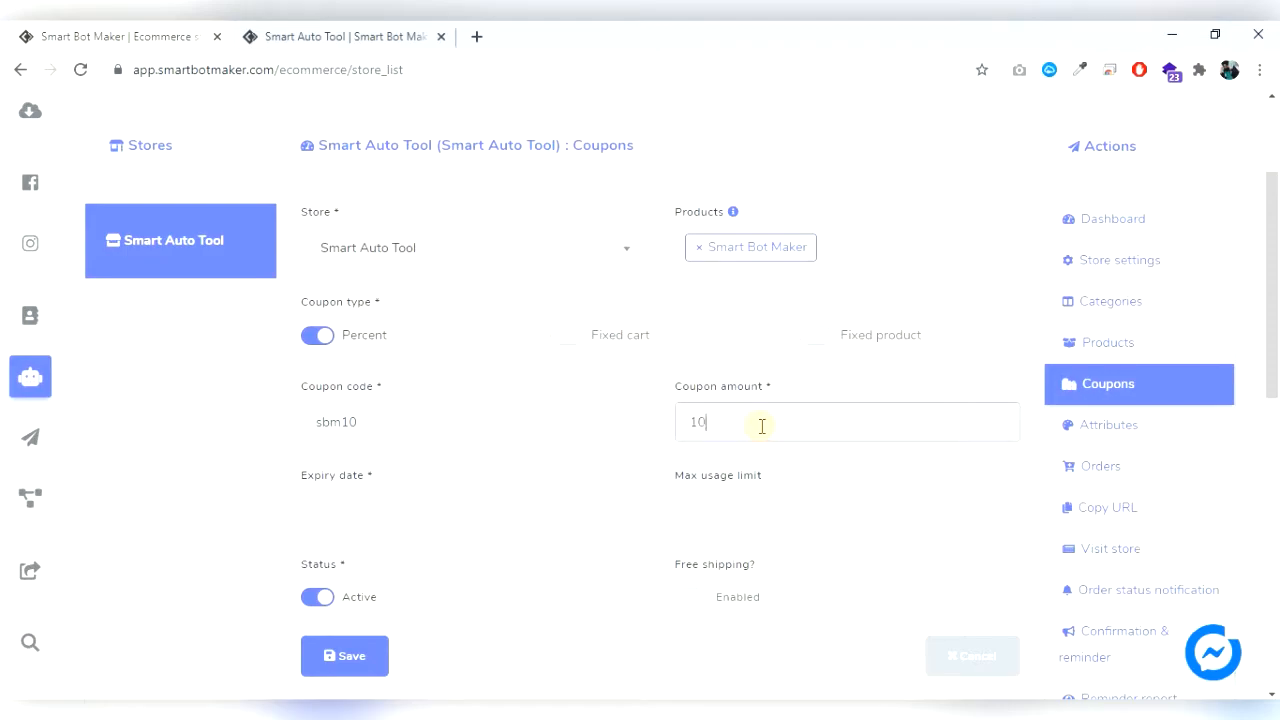
{"action": "left_click", "coordinate": [391, 514]}
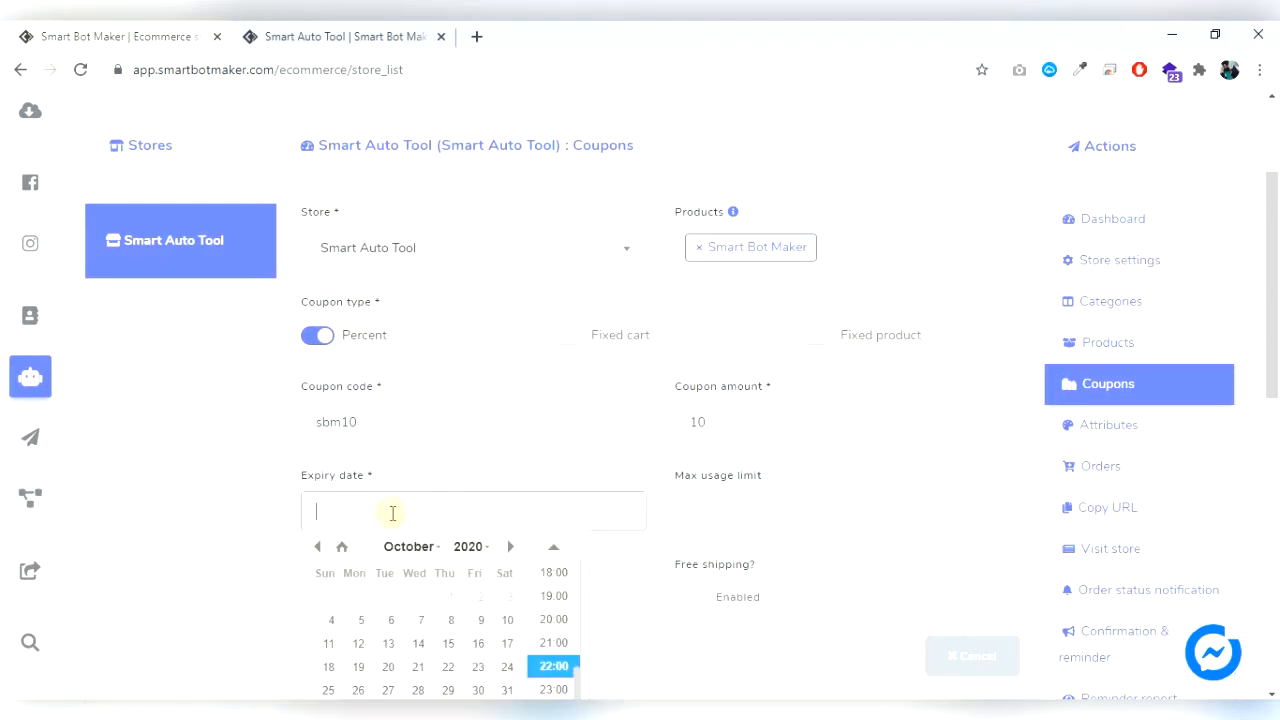
{"action": "scroll", "coordinate": [596, 494], "scroll_direction": "down", "scroll_amount": 2}
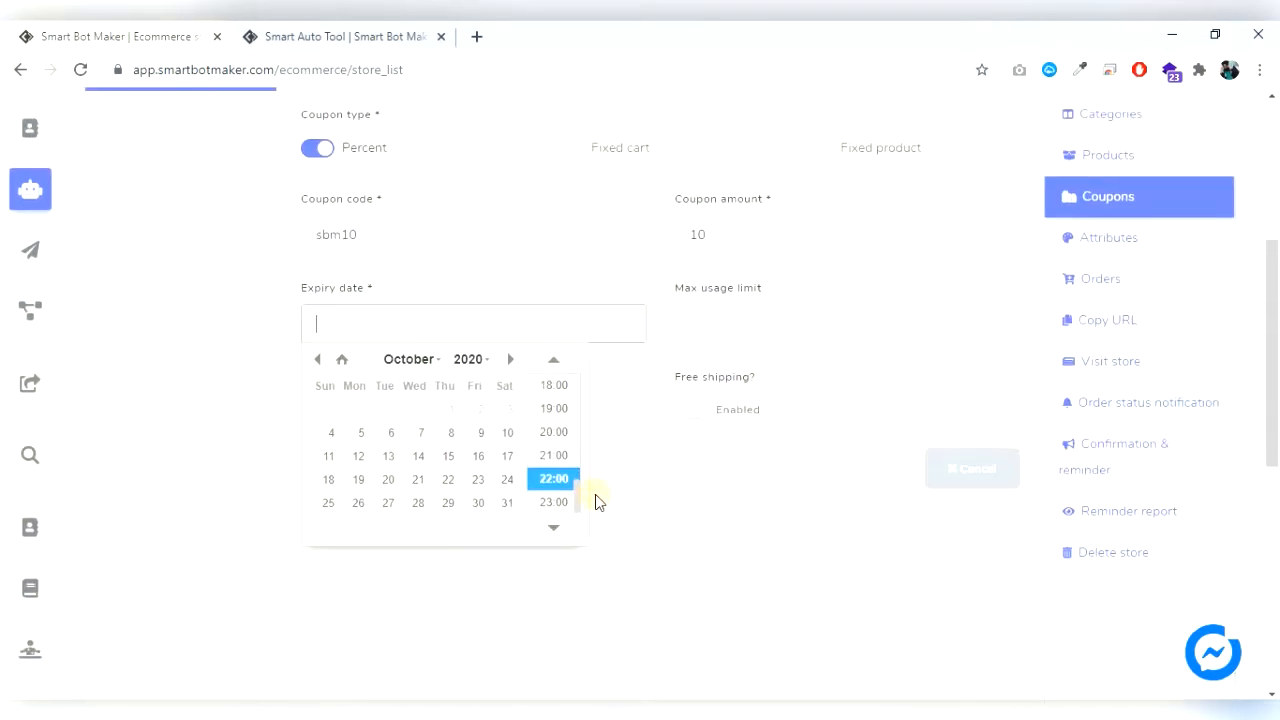
{"action": "left_click", "coordinate": [510, 359]}
{"action": "left_click", "coordinate": [510, 359]}
{"action": "left_click", "coordinate": [510, 359]}
{"action": "left_click", "coordinate": [507, 409]}
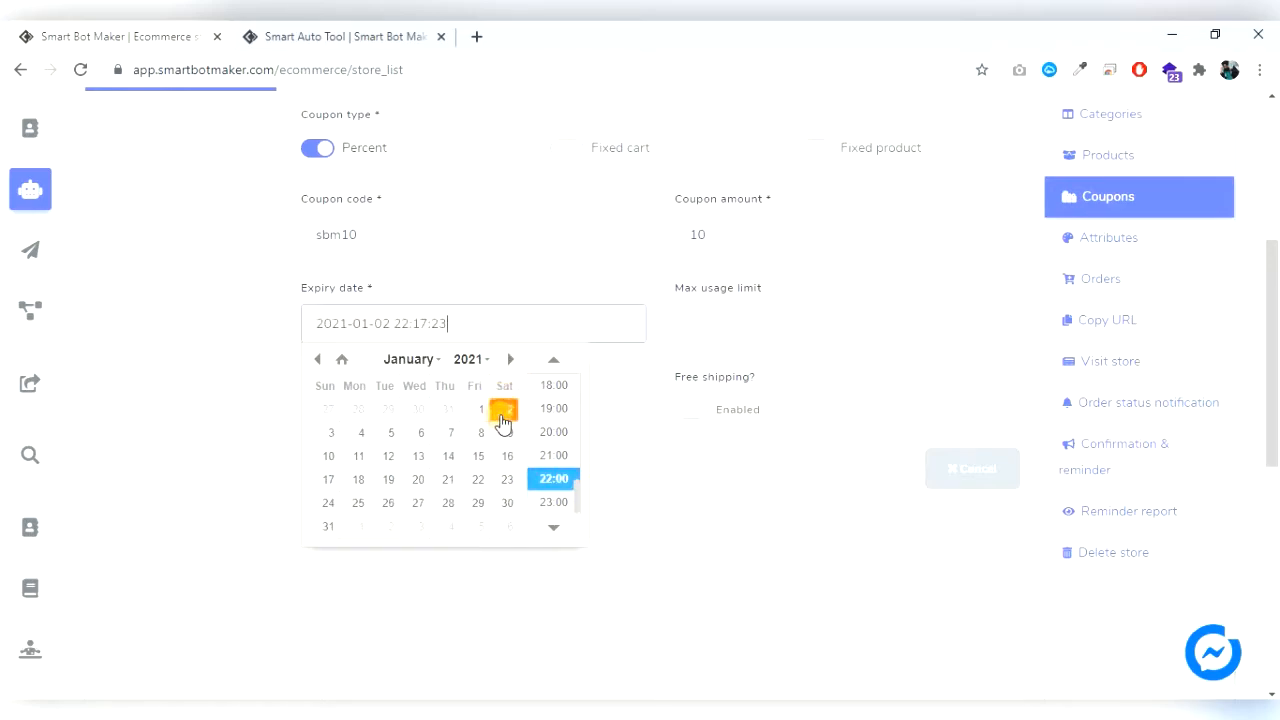
{"action": "left_click", "coordinate": [660, 294]}
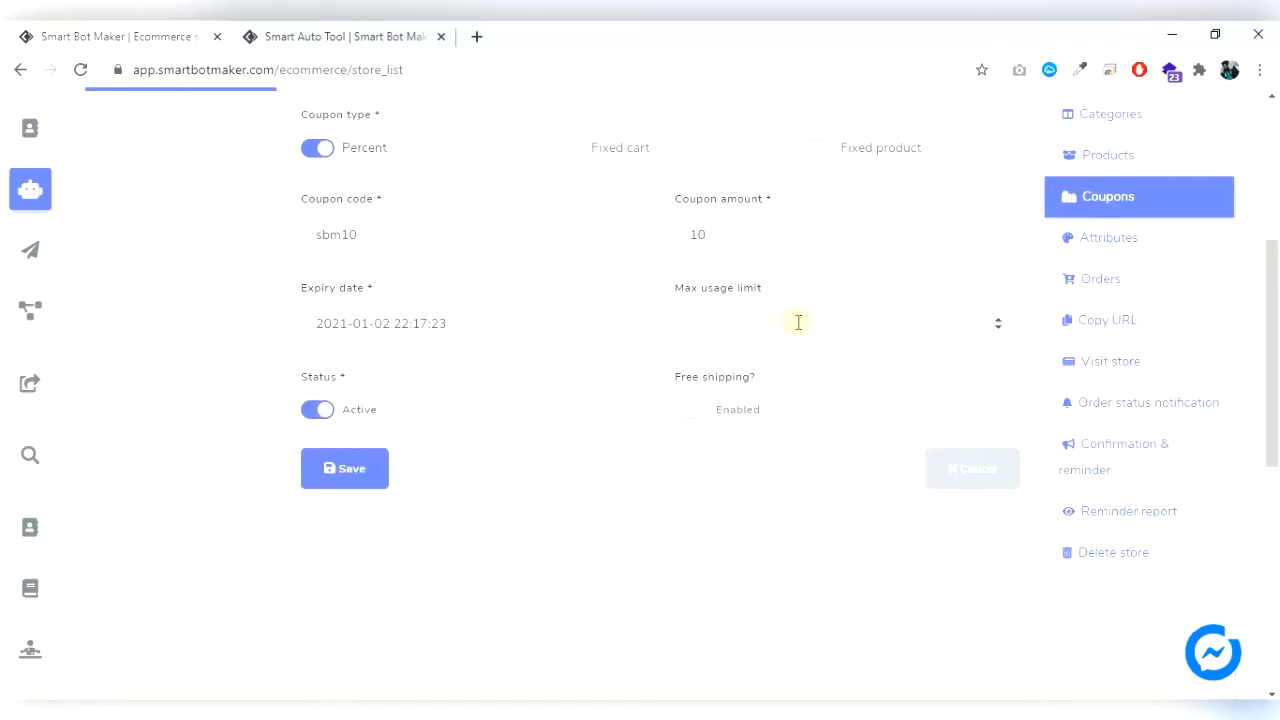
Set the coupon's max usage limit to 150 and save the coupon.
{"action": "left_click", "coordinate": [798, 322]}
{"action": "left_click", "coordinate": [808, 368]}
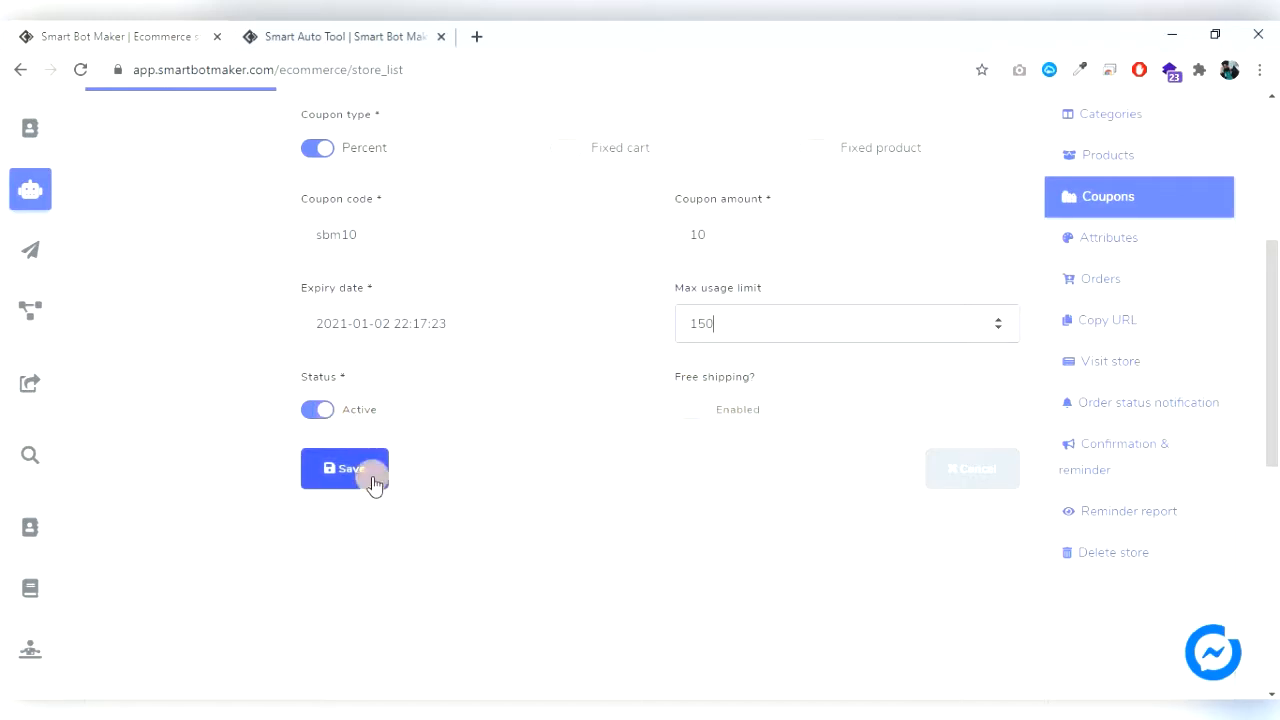
{"action": "scroll", "coordinate": [366, 537], "scroll_direction": "up", "scroll_amount": 1}
{"action": "left_click", "coordinate": [366, 562]}
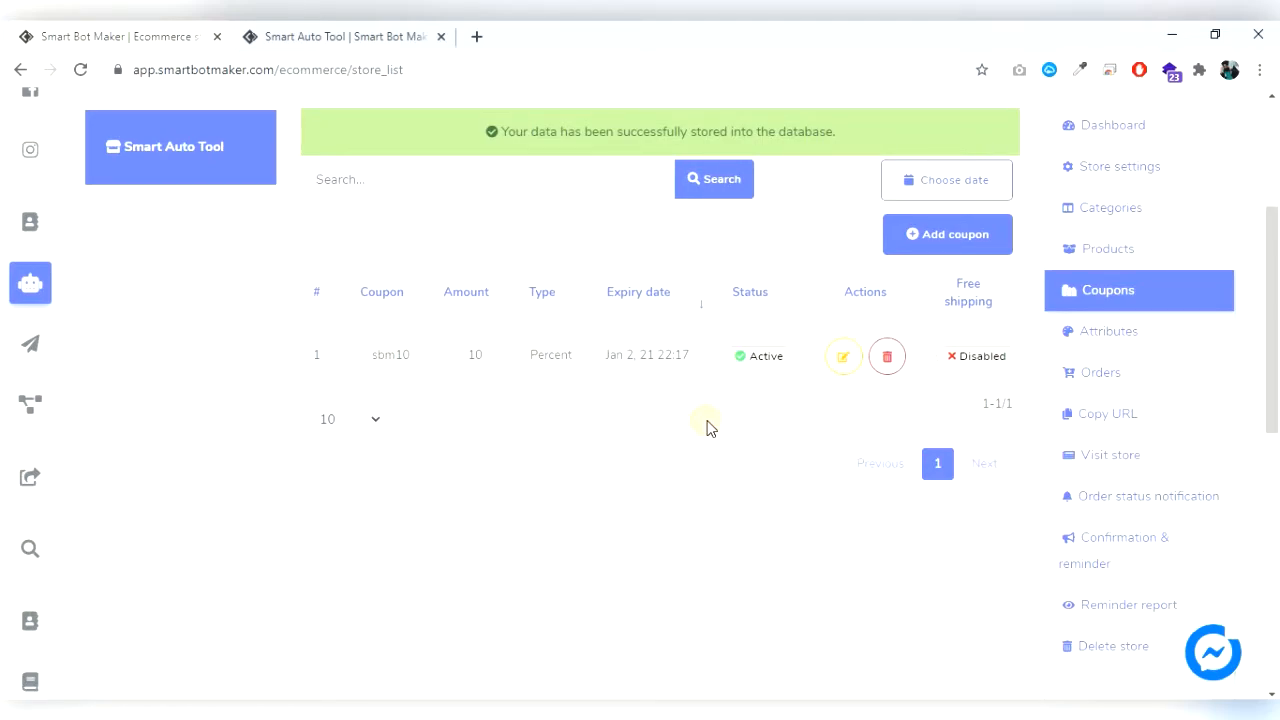
Go to the store's product list and start adding another product.
{"action": "scroll", "coordinate": [1157, 240], "scroll_direction": "up", "scroll_amount": 1}
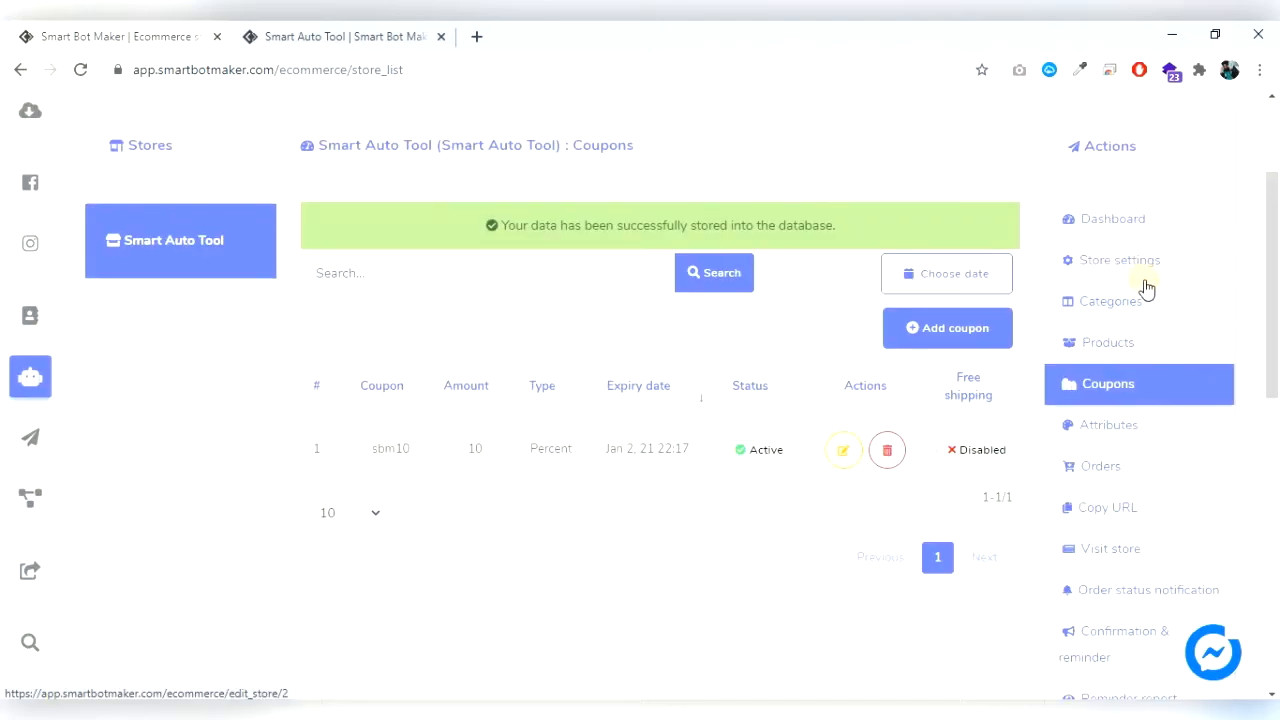
{"action": "left_click", "coordinate": [1118, 340]}
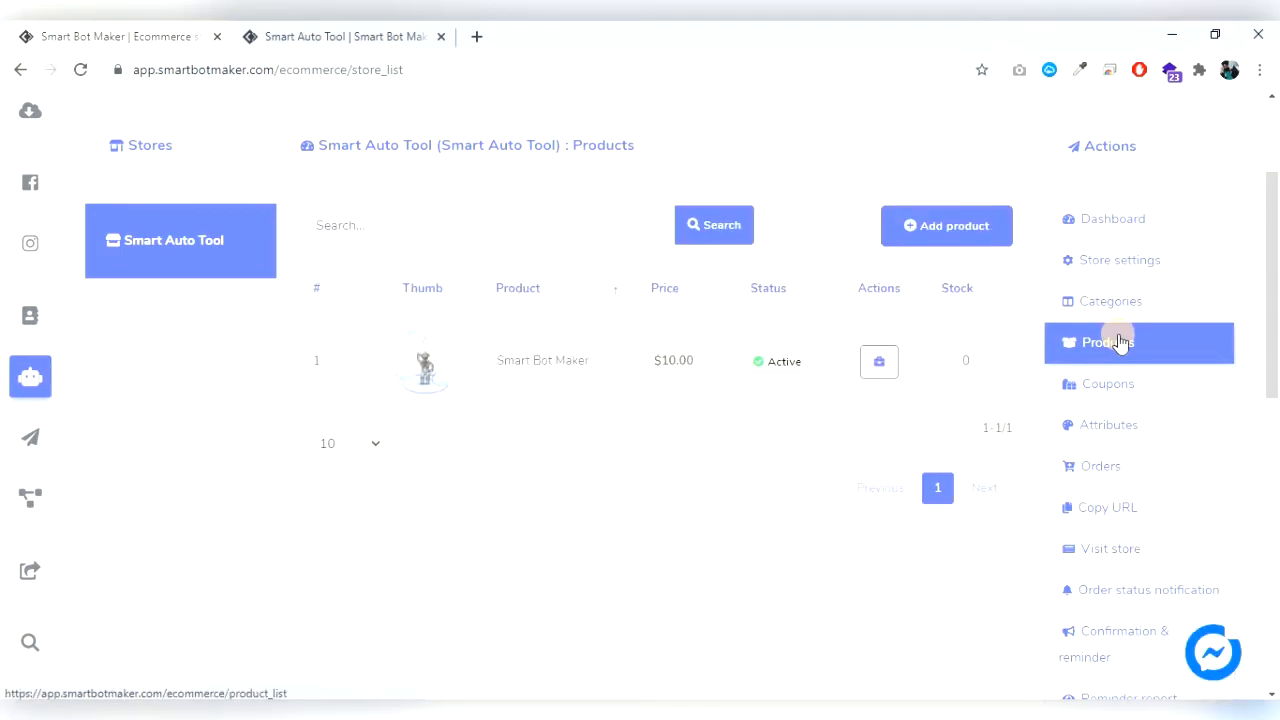
{"action": "left_click", "coordinate": [940, 228]}
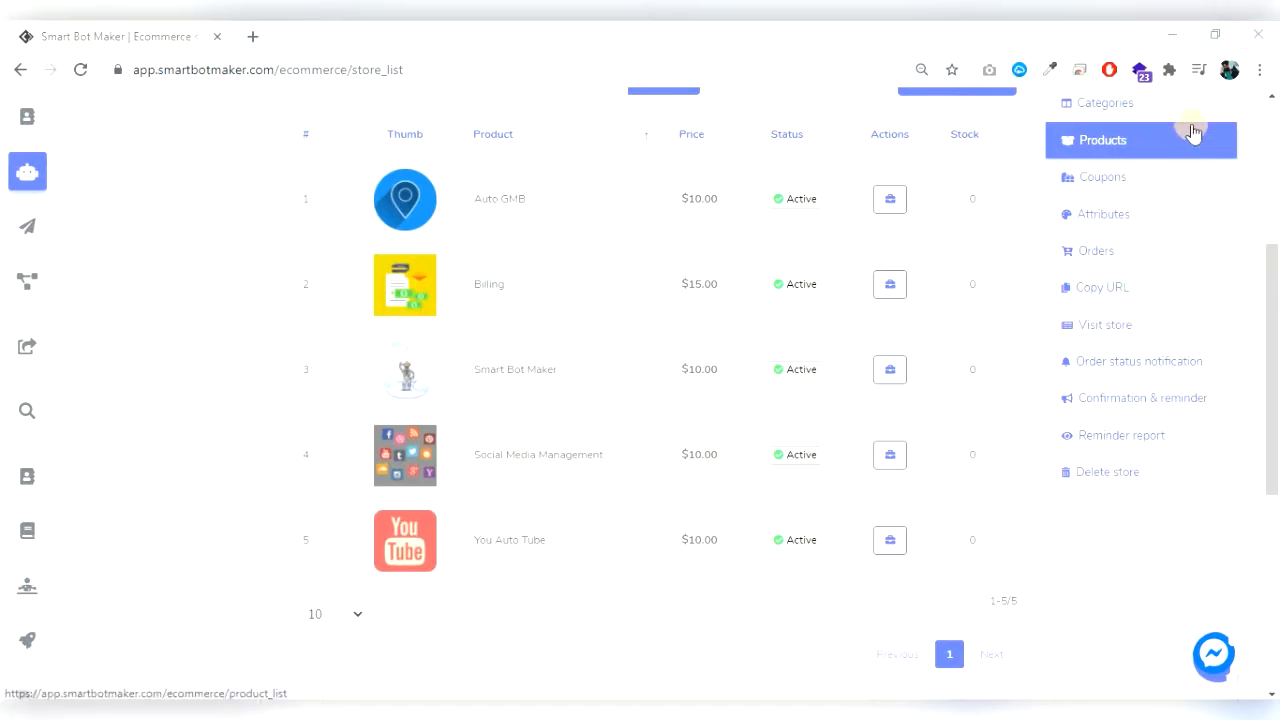
Review the store page, category page and buyer's orders page links in the store's URL list.
{"action": "left_click", "coordinate": [1120, 290]}
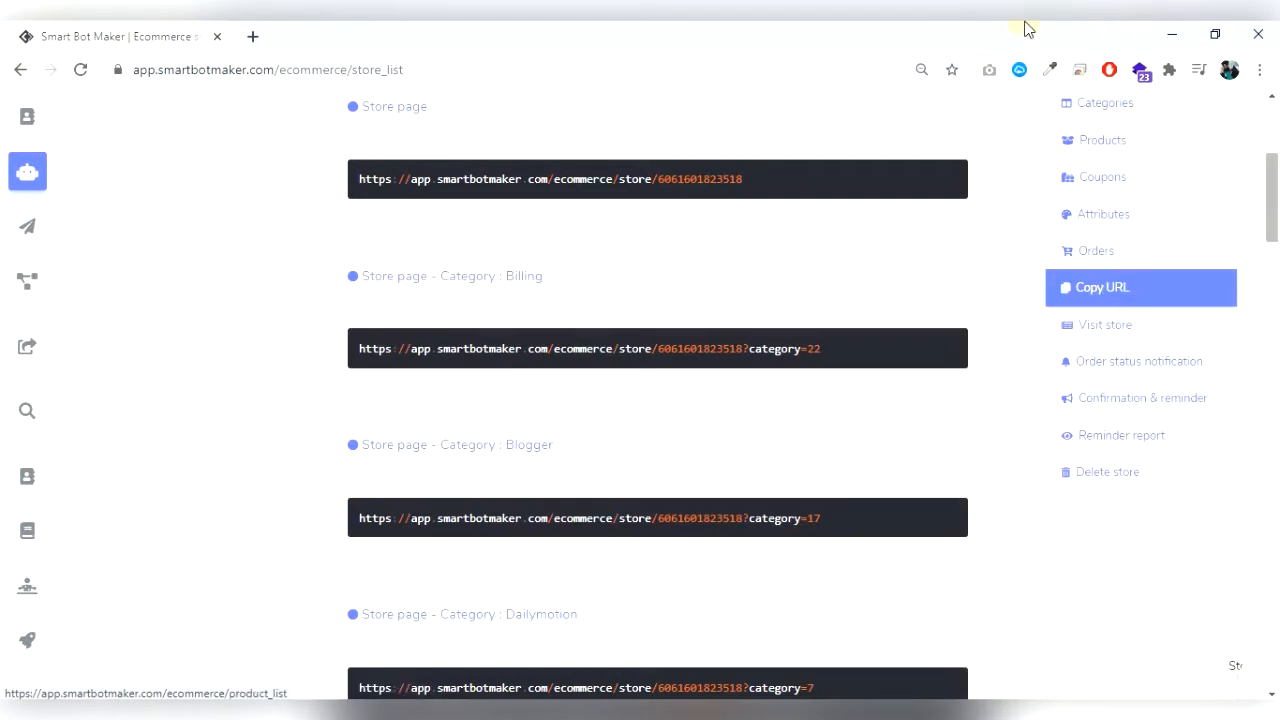
{"action": "scroll", "coordinate": [709, 234], "scroll_direction": "up", "scroll_amount": 1}
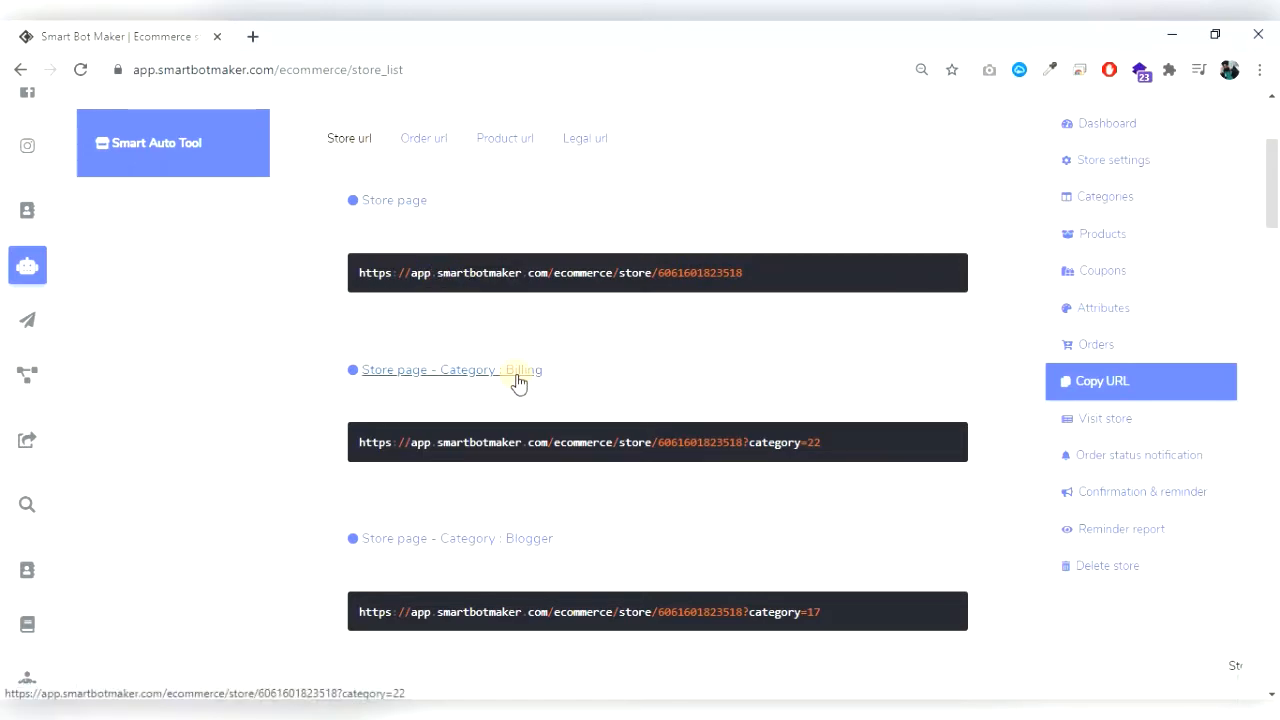
{"action": "scroll", "coordinate": [519, 383], "scroll_direction": "down", "scroll_amount": 15}
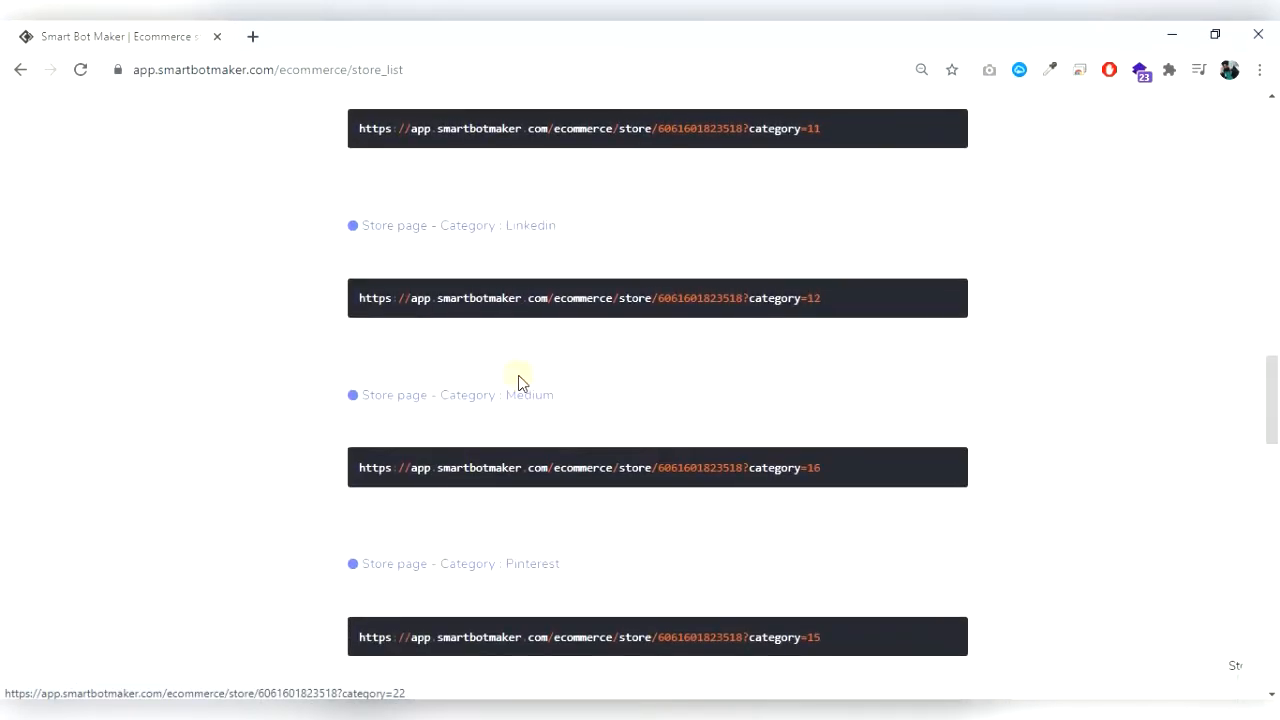
{"action": "scroll", "coordinate": [519, 383], "scroll_direction": "down", "scroll_amount": 8}
{"action": "scroll", "coordinate": [519, 380], "scroll_direction": "up", "scroll_amount": 10}
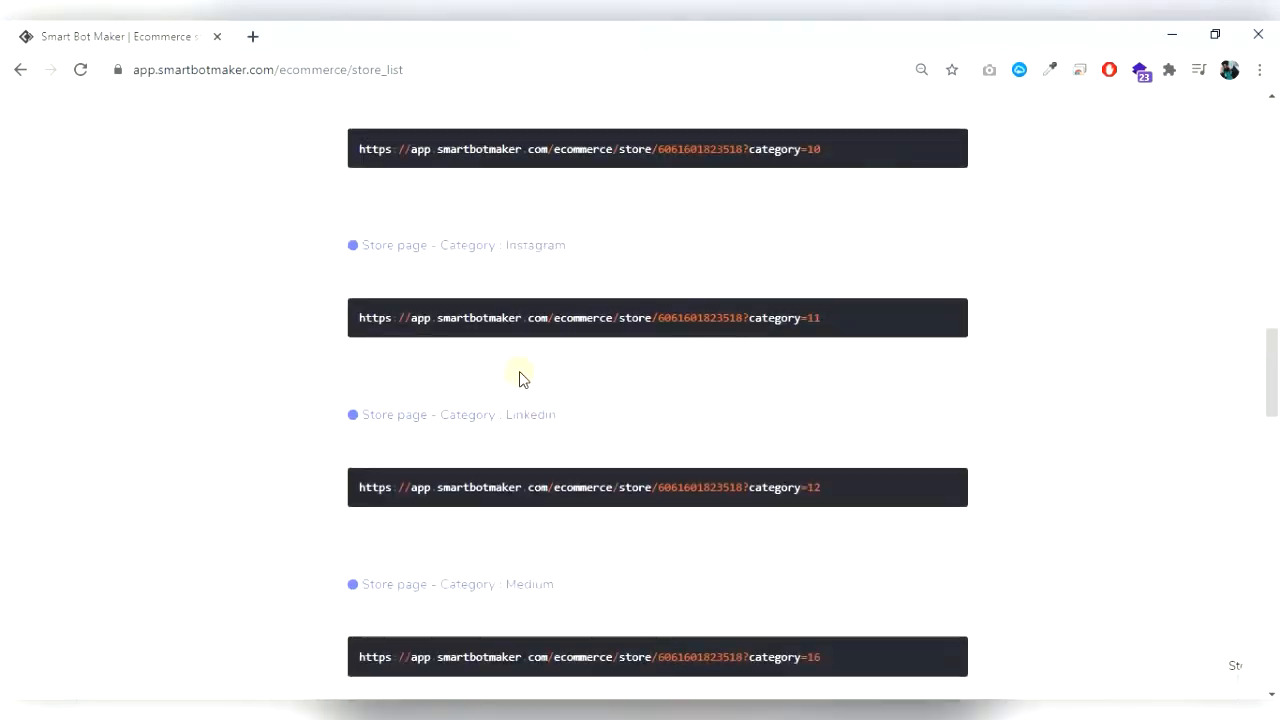
{"action": "scroll", "coordinate": [519, 374], "scroll_direction": "up", "scroll_amount": 15}
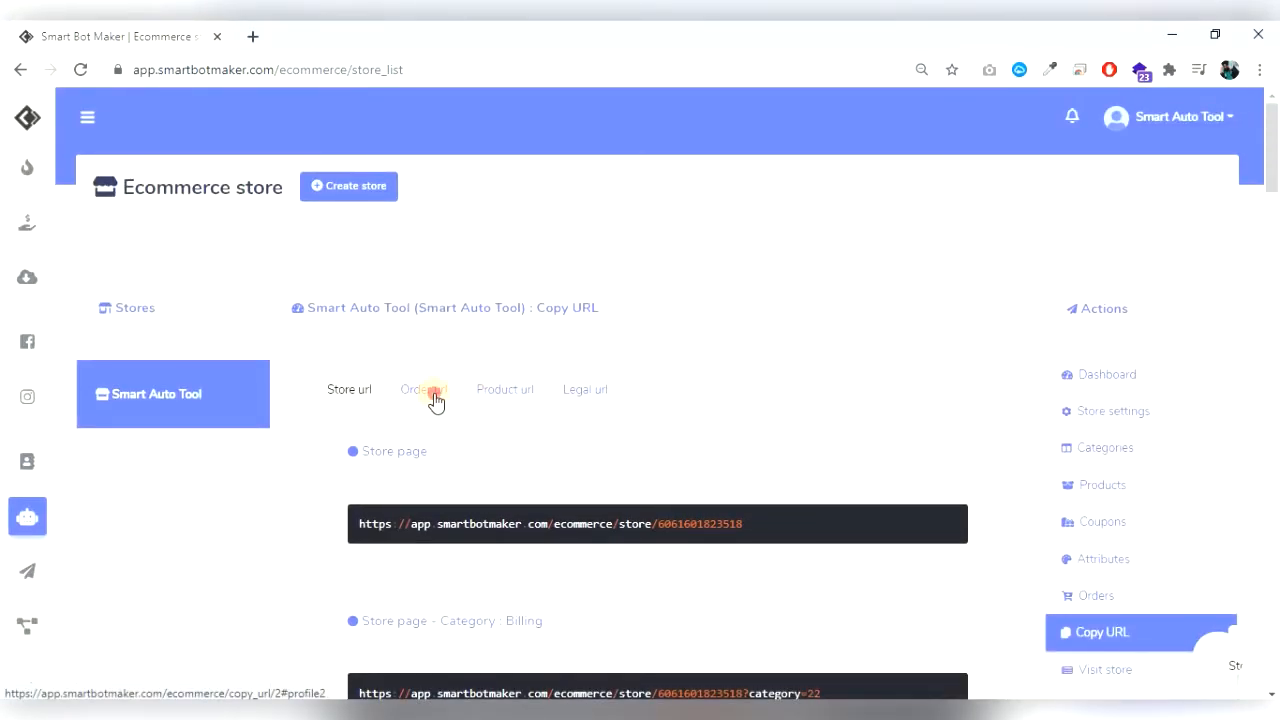
{"action": "left_click", "coordinate": [435, 396]}
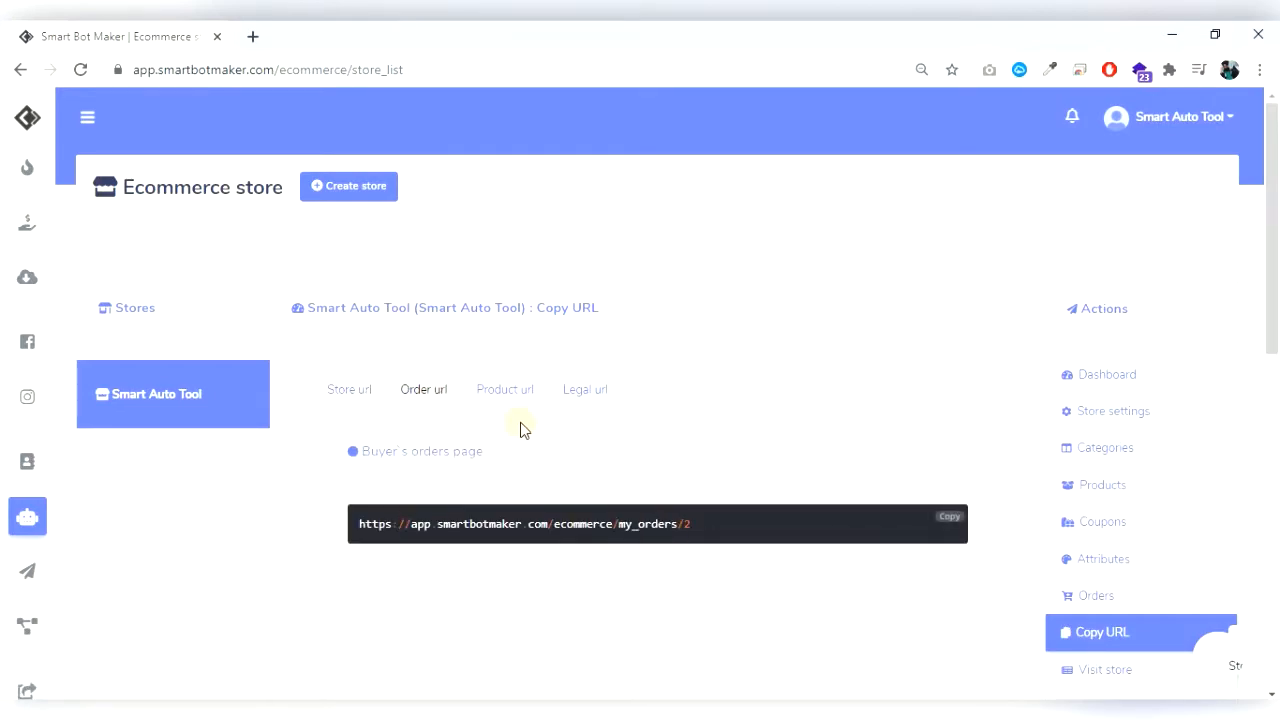
Copy the product page URL of Auto GMB and open it in a new browser tab.
{"action": "left_click", "coordinate": [505, 390]}
{"action": "scroll", "coordinate": [509, 480], "scroll_direction": "down", "scroll_amount": 3}
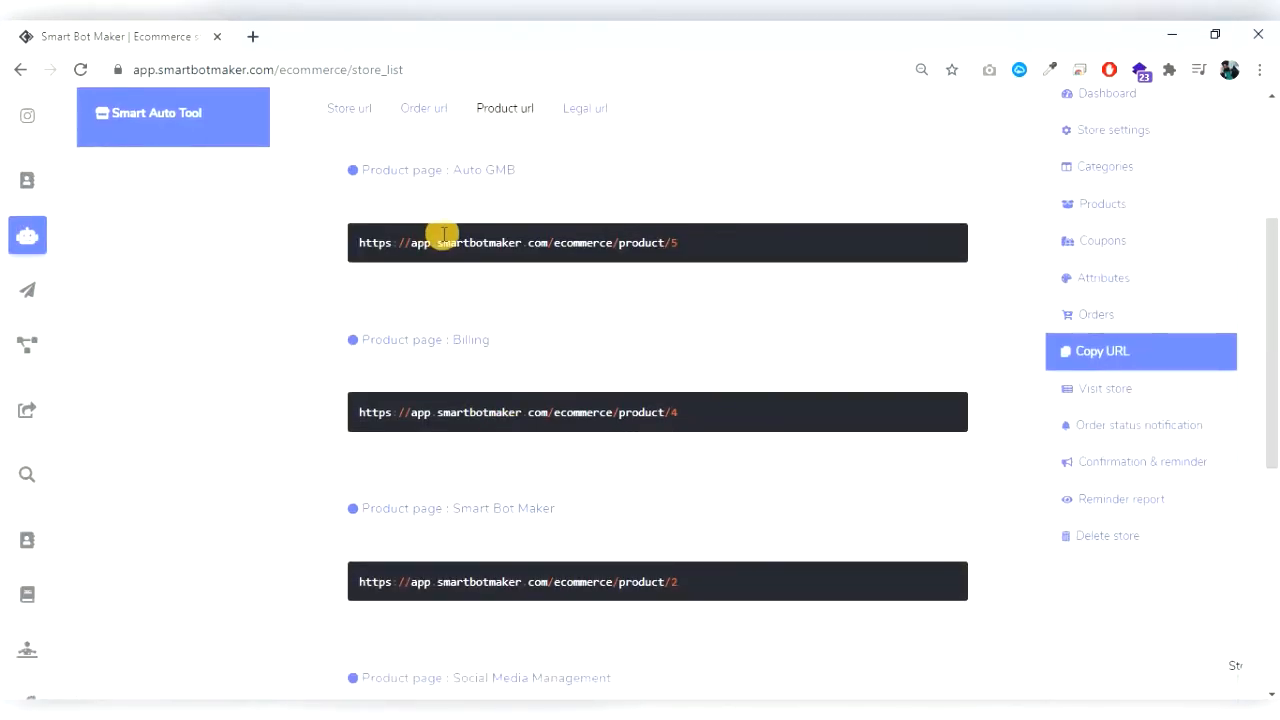
{"action": "left_click", "coordinate": [953, 240]}
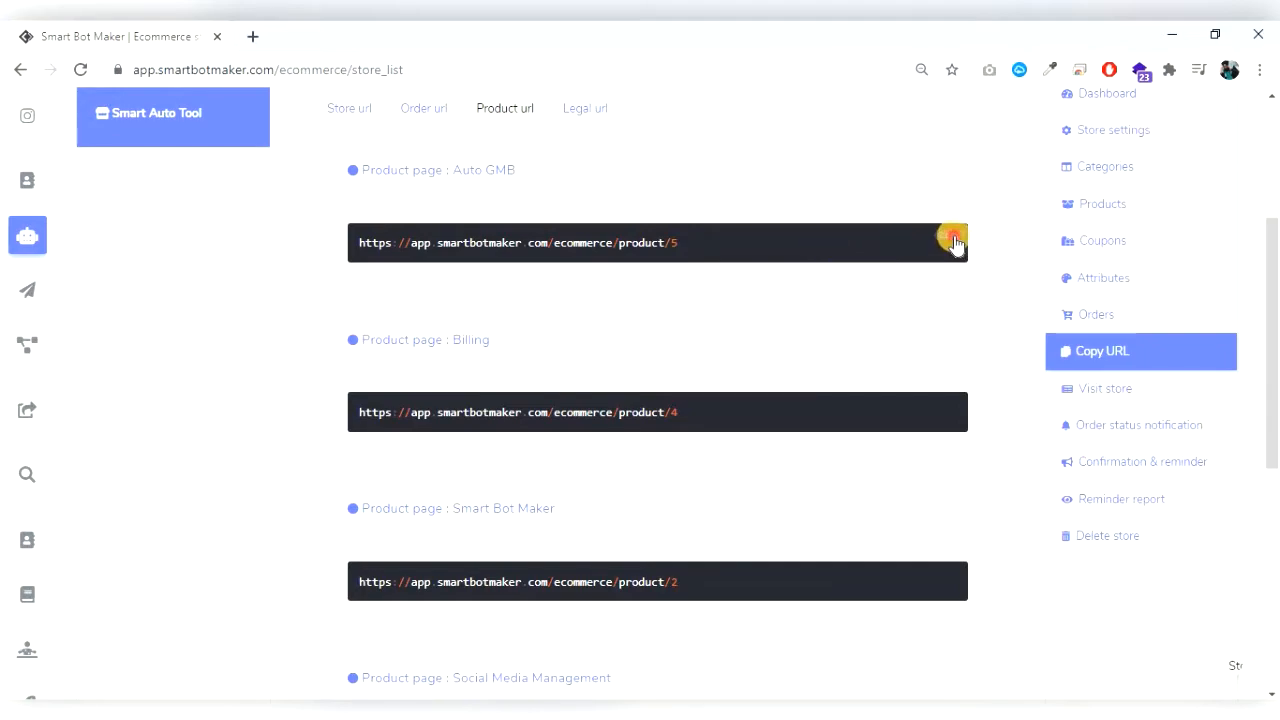
{"action": "left_click", "coordinate": [252, 36]}
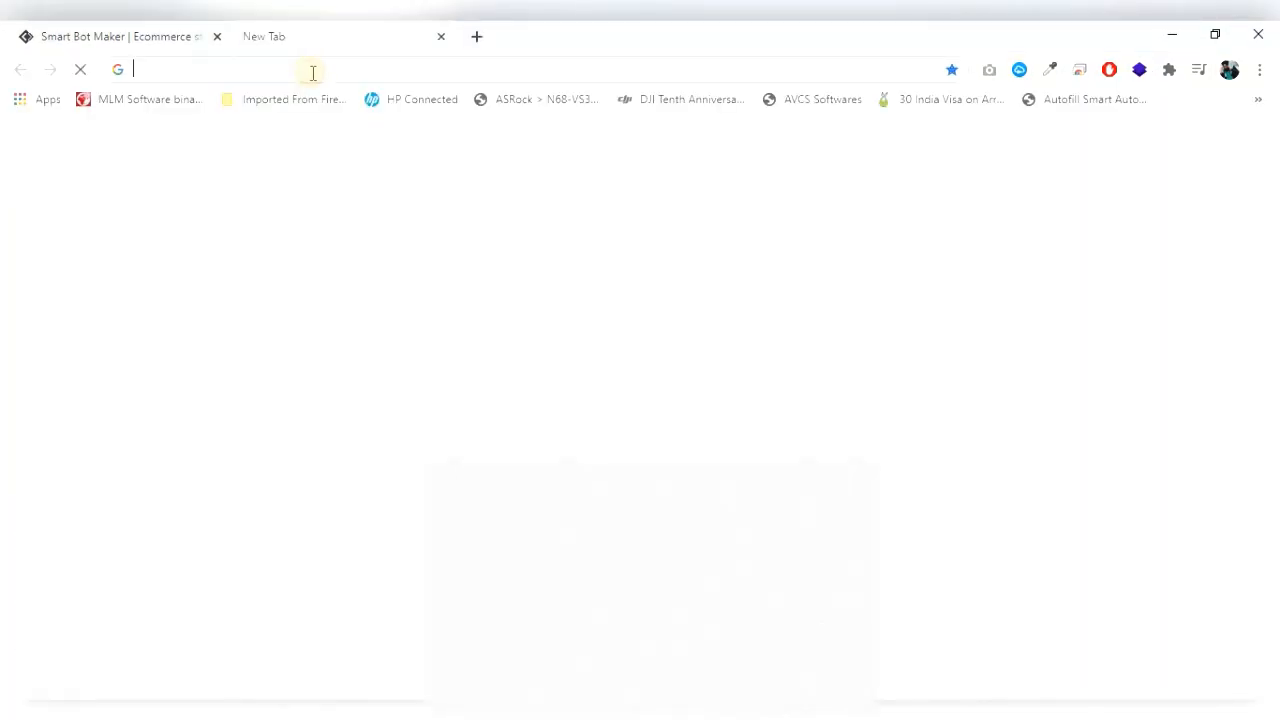
{"action": "key", "text": "ctrl+v"}
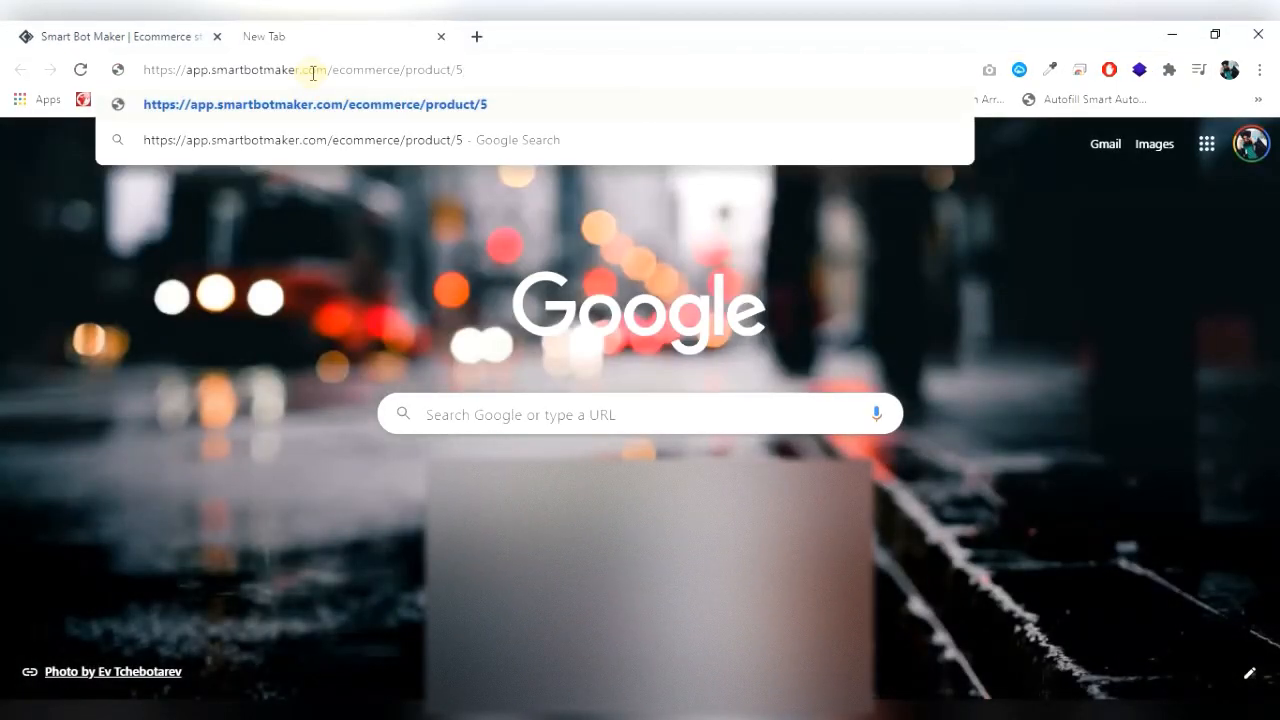
{"action": "key", "text": "Return"}
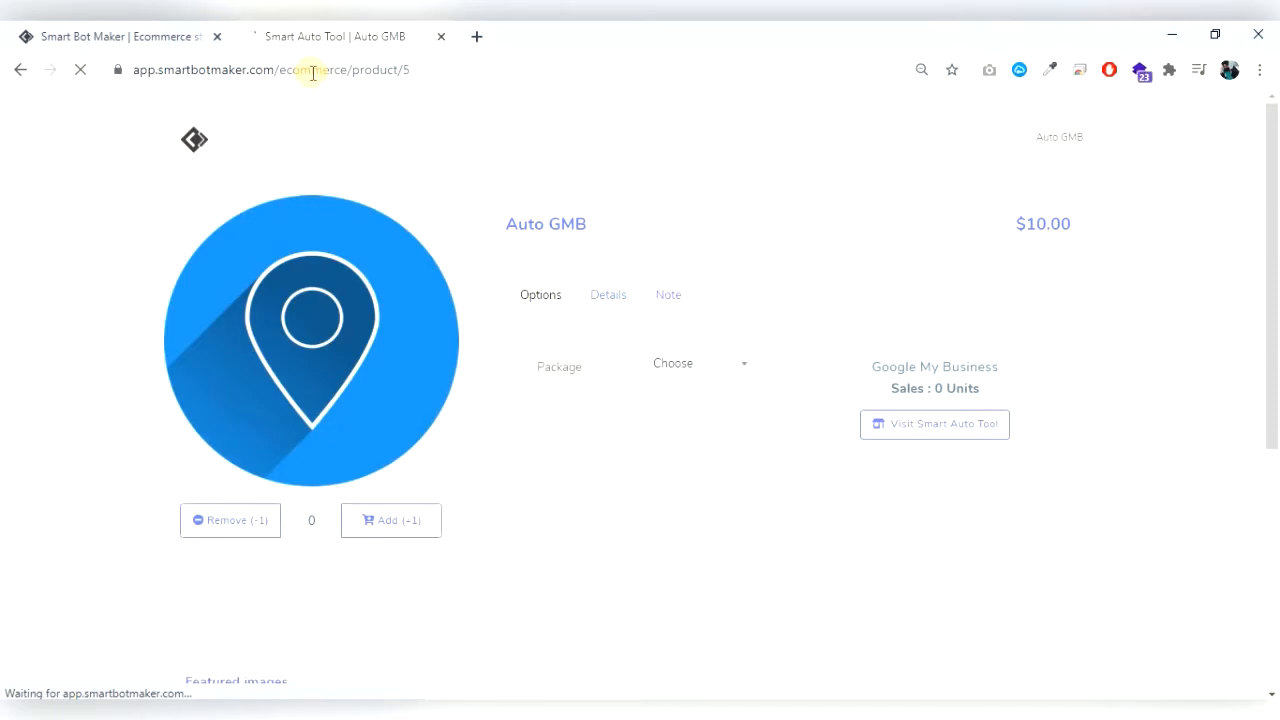
Review the Auto GMB product page, checking its address, details and options.
{"action": "left_click", "coordinate": [428, 77]}
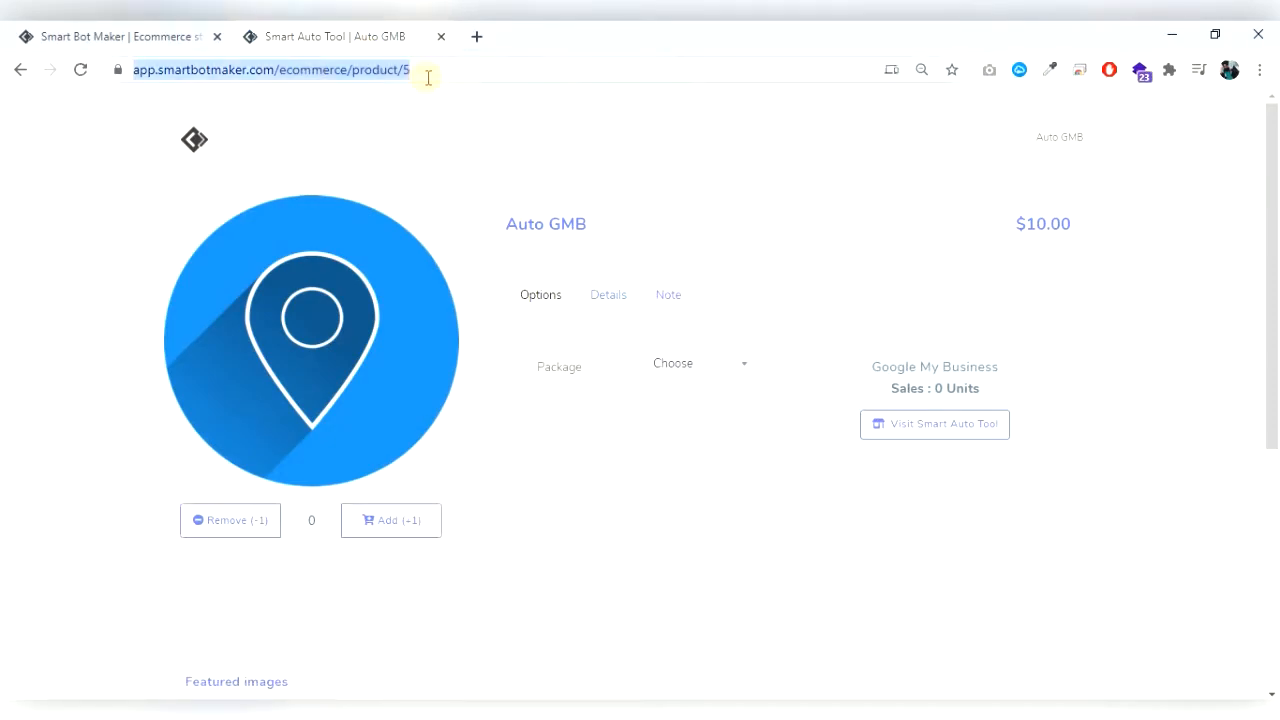
{"action": "left_click", "coordinate": [614, 297]}
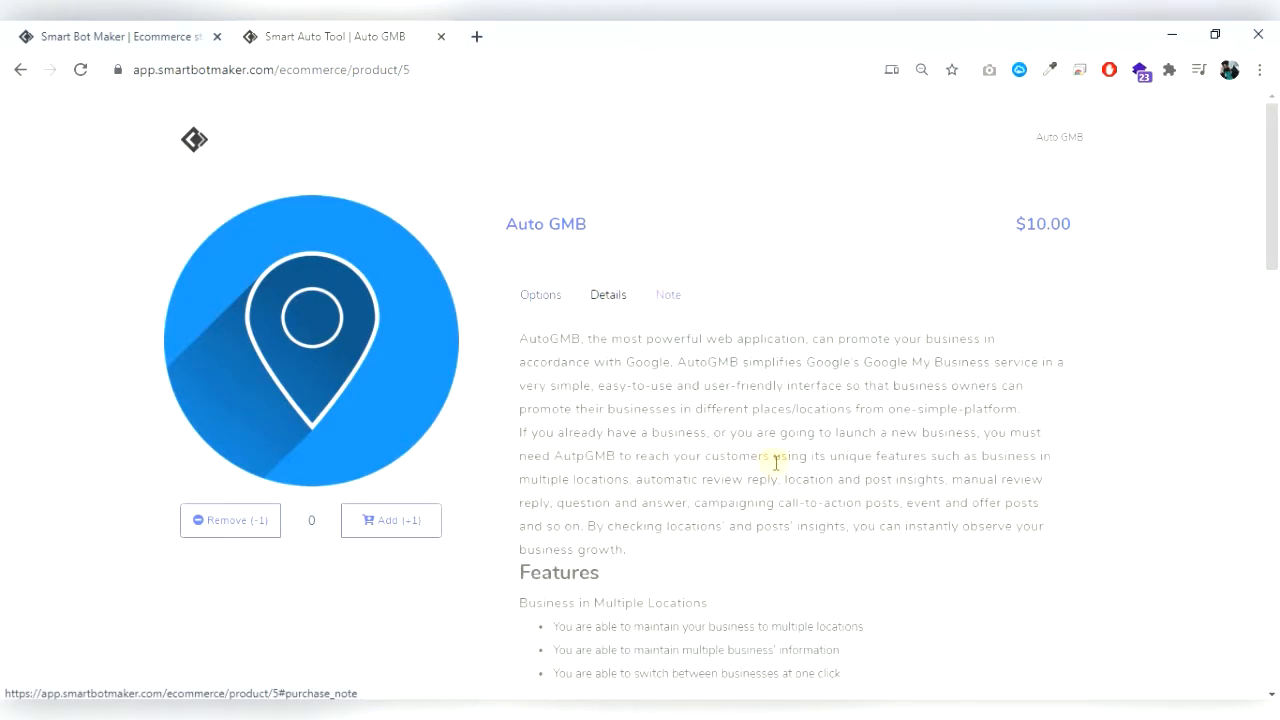
{"action": "scroll", "coordinate": [771, 457], "scroll_direction": "down", "scroll_amount": 4}
{"action": "scroll", "coordinate": [771, 457], "scroll_direction": "up", "scroll_amount": 4}
{"action": "left_click", "coordinate": [557, 300]}
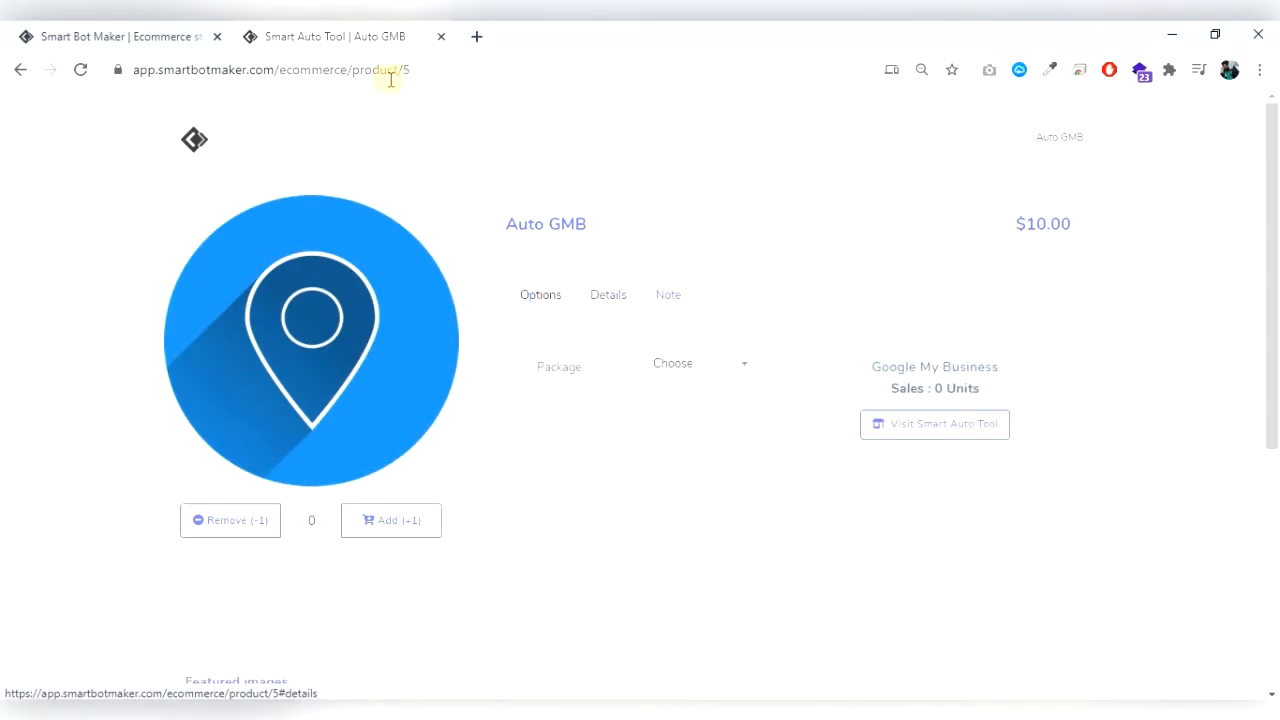
{"action": "left_click", "coordinate": [408, 70]}
Return to the store management page and look through the remaining product page URLs.
{"action": "left_click", "coordinate": [122, 36]}
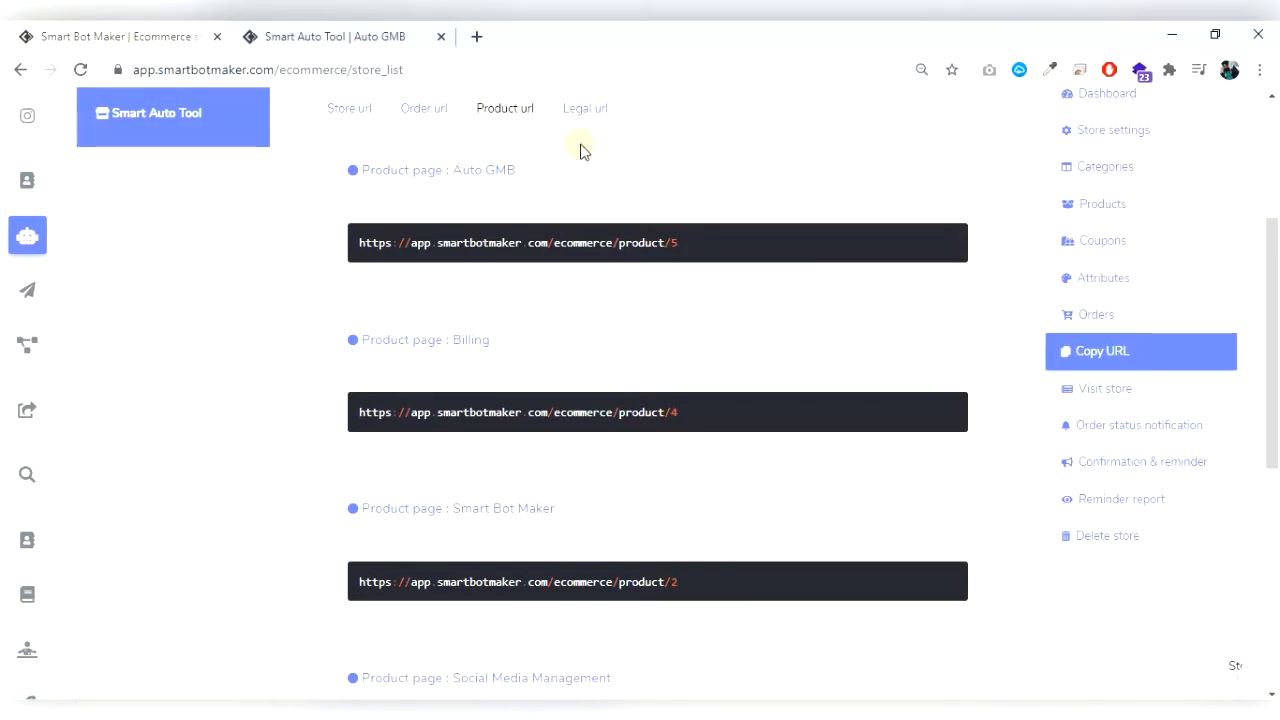
{"action": "scroll", "coordinate": [551, 342], "scroll_direction": "down", "scroll_amount": 5}
{"action": "scroll", "coordinate": [553, 343], "scroll_direction": "up", "scroll_amount": 8}
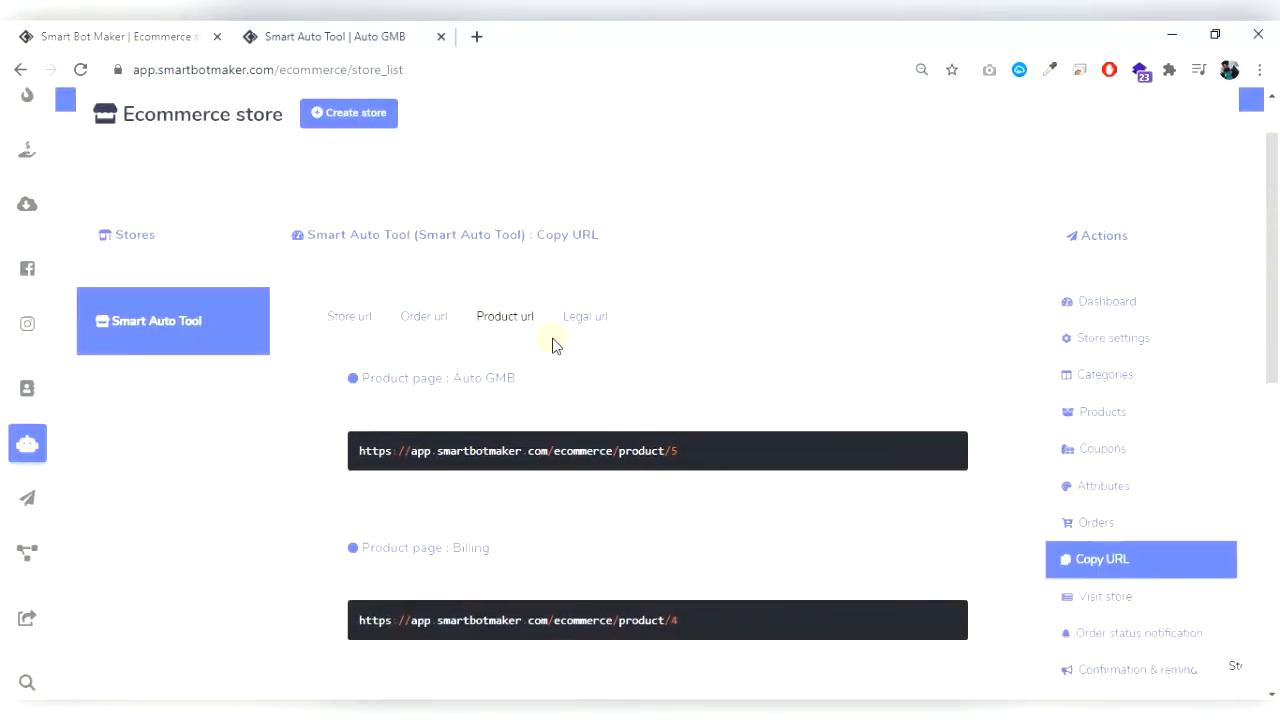
{"action": "scroll", "coordinate": [555, 344], "scroll_direction": "down", "scroll_amount": 3}
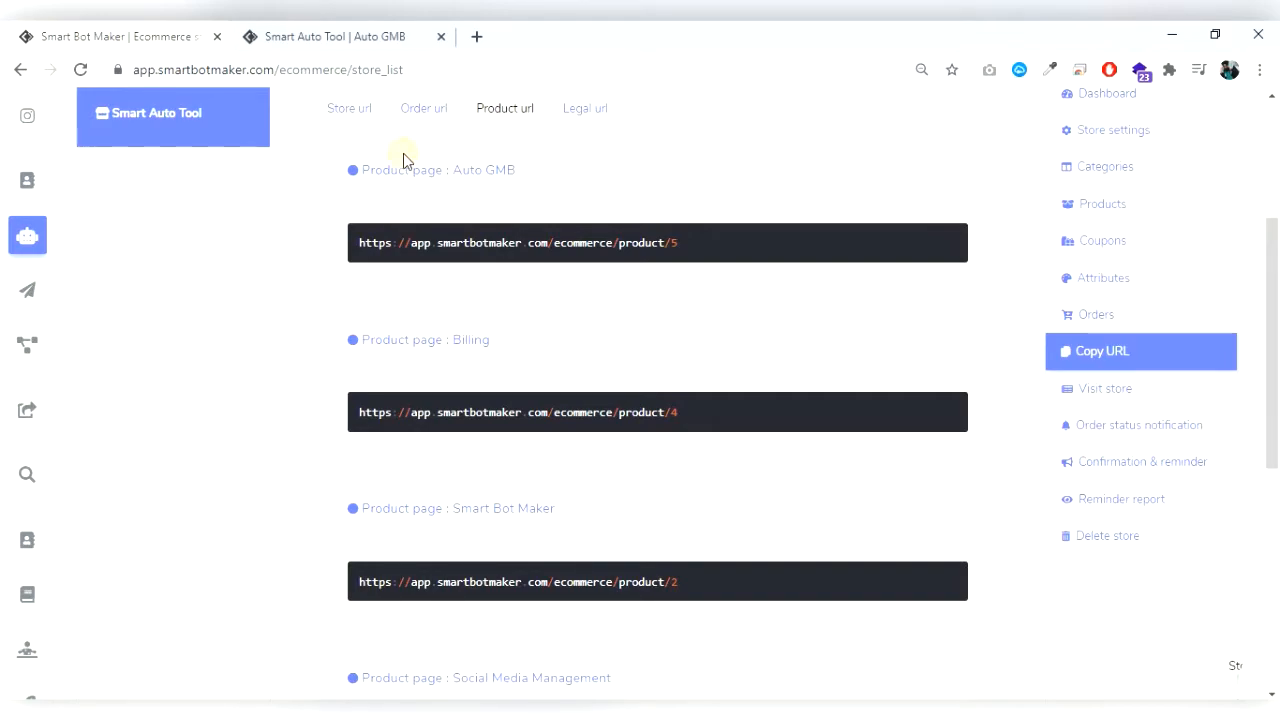
Open the Messenger Bot settings for the Smart Auto Tool page and bring up its Get-started template.
{"action": "left_click", "coordinate": [30, 240]}
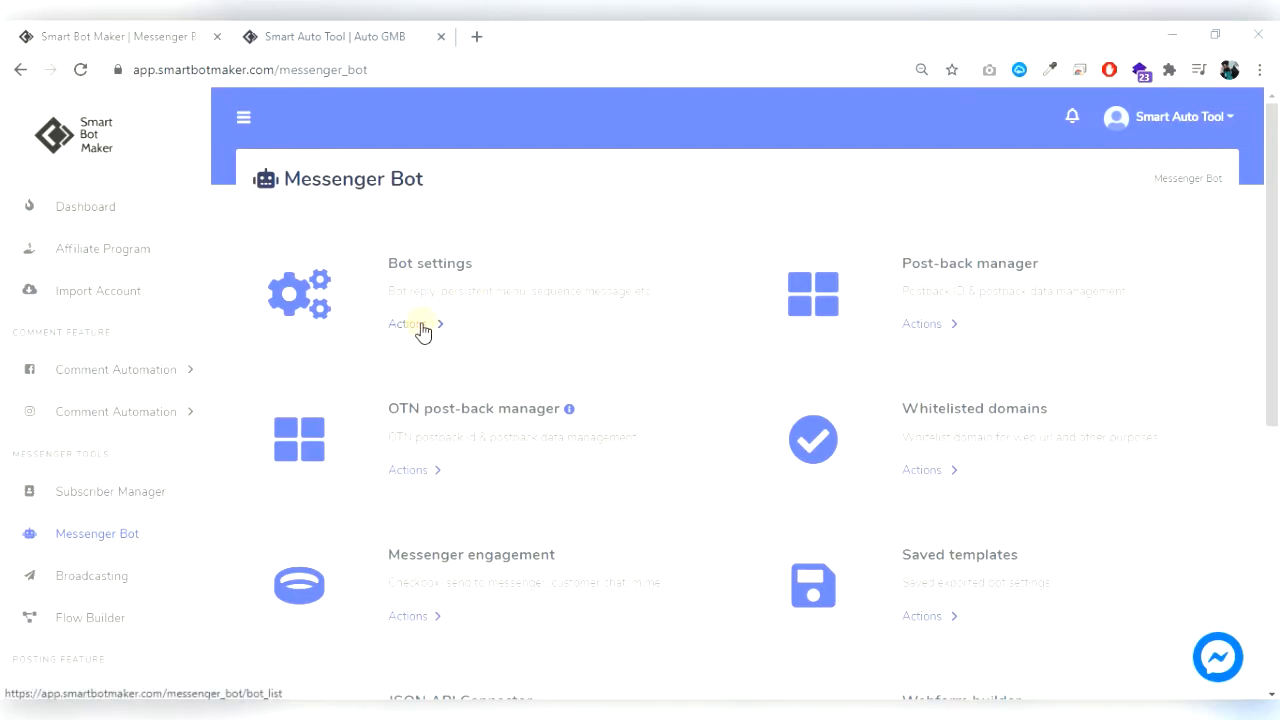
{"action": "left_click", "coordinate": [422, 328]}
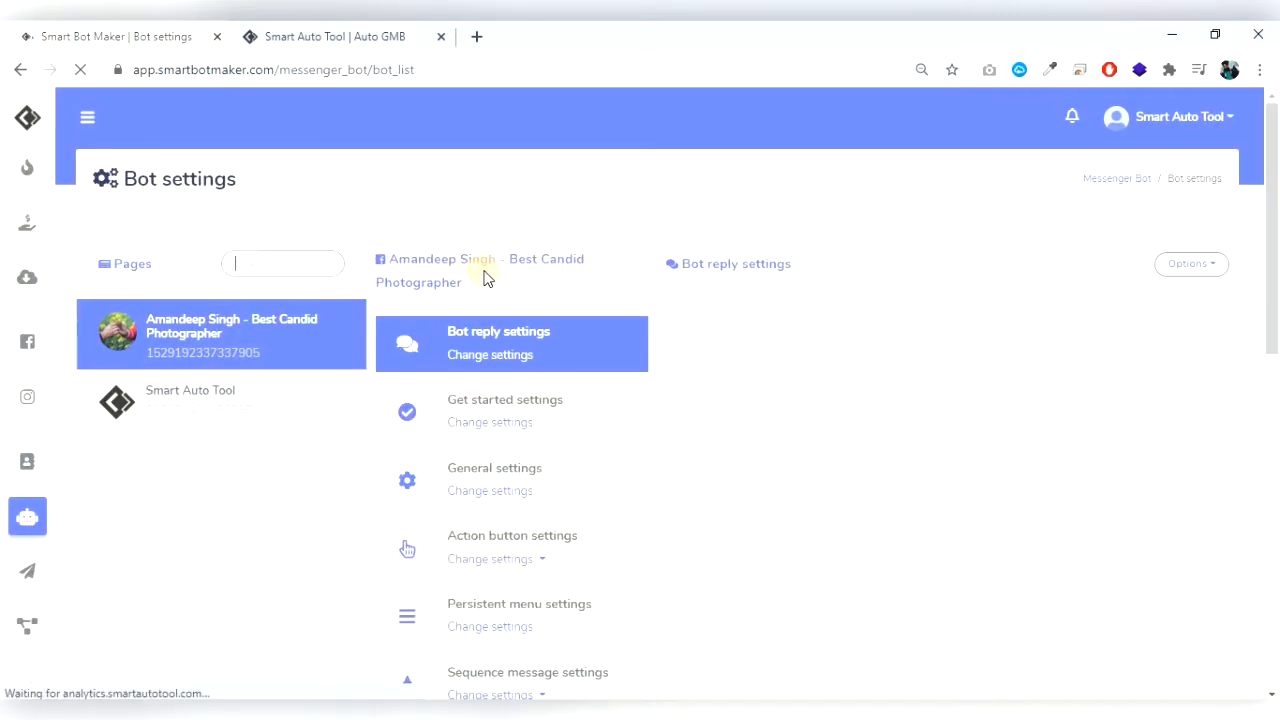
{"action": "left_click", "coordinate": [195, 405]}
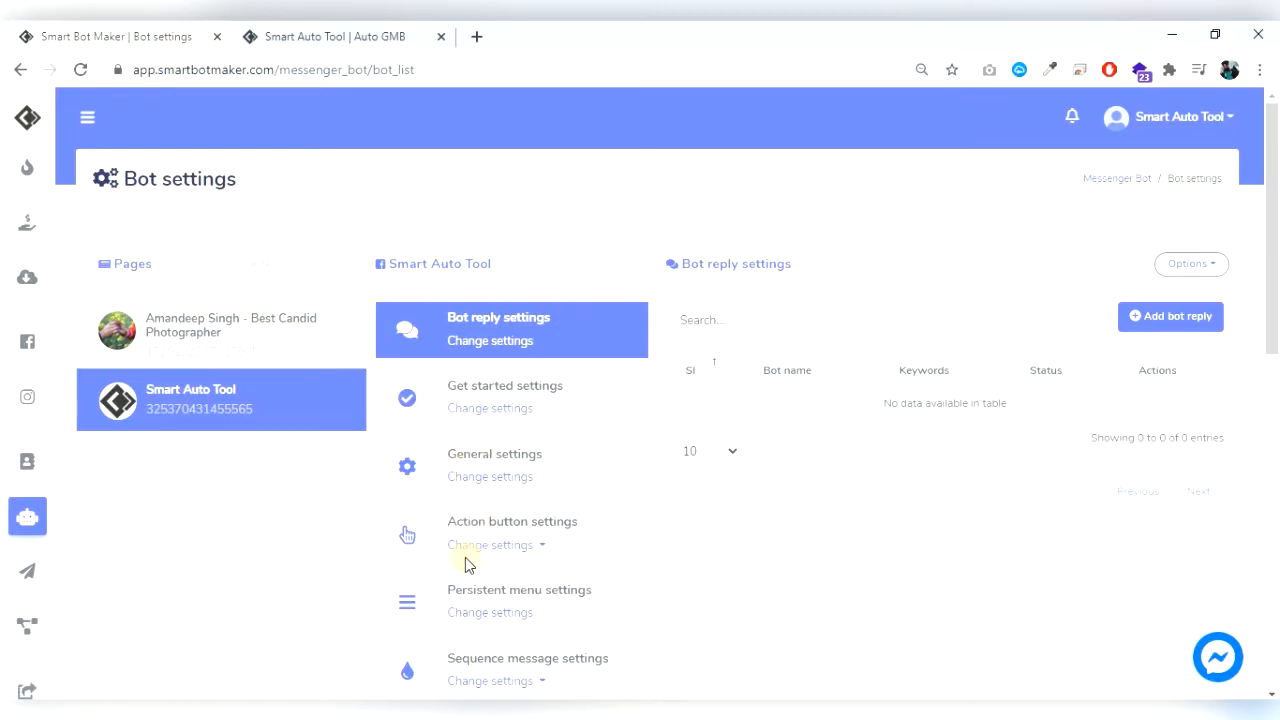
{"action": "left_click", "coordinate": [506, 549]}
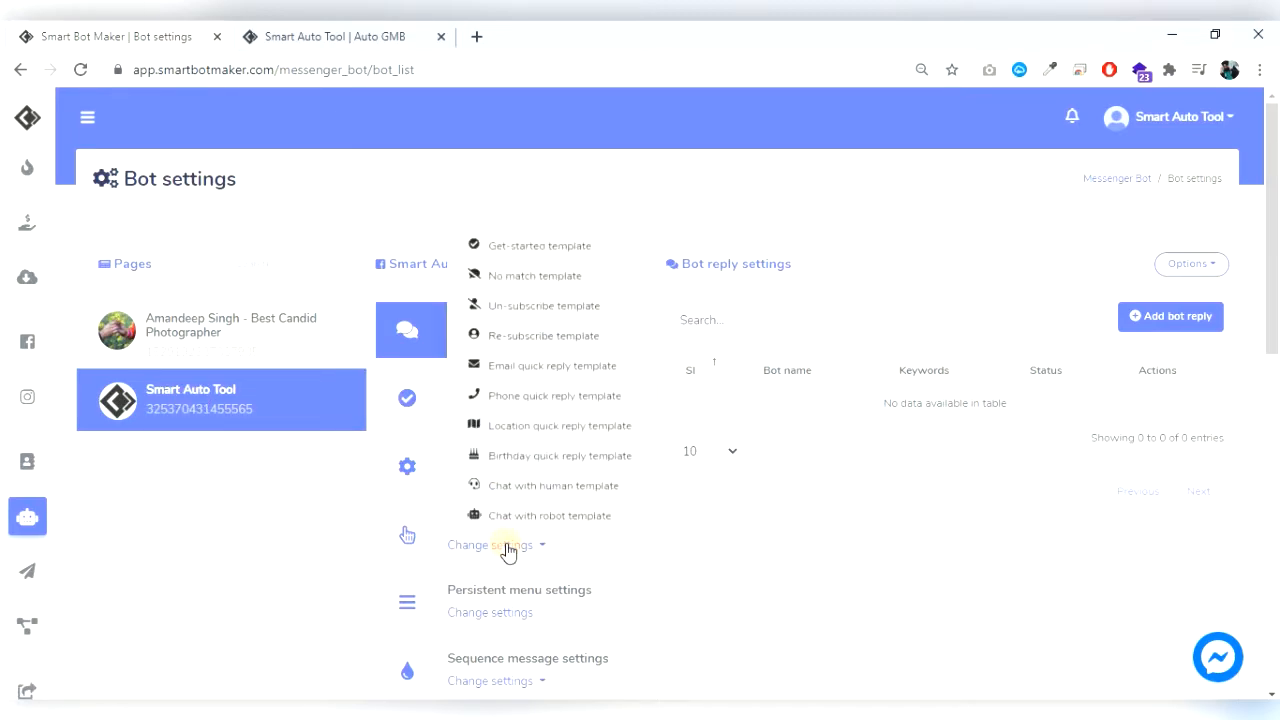
{"action": "left_click", "coordinate": [560, 246]}
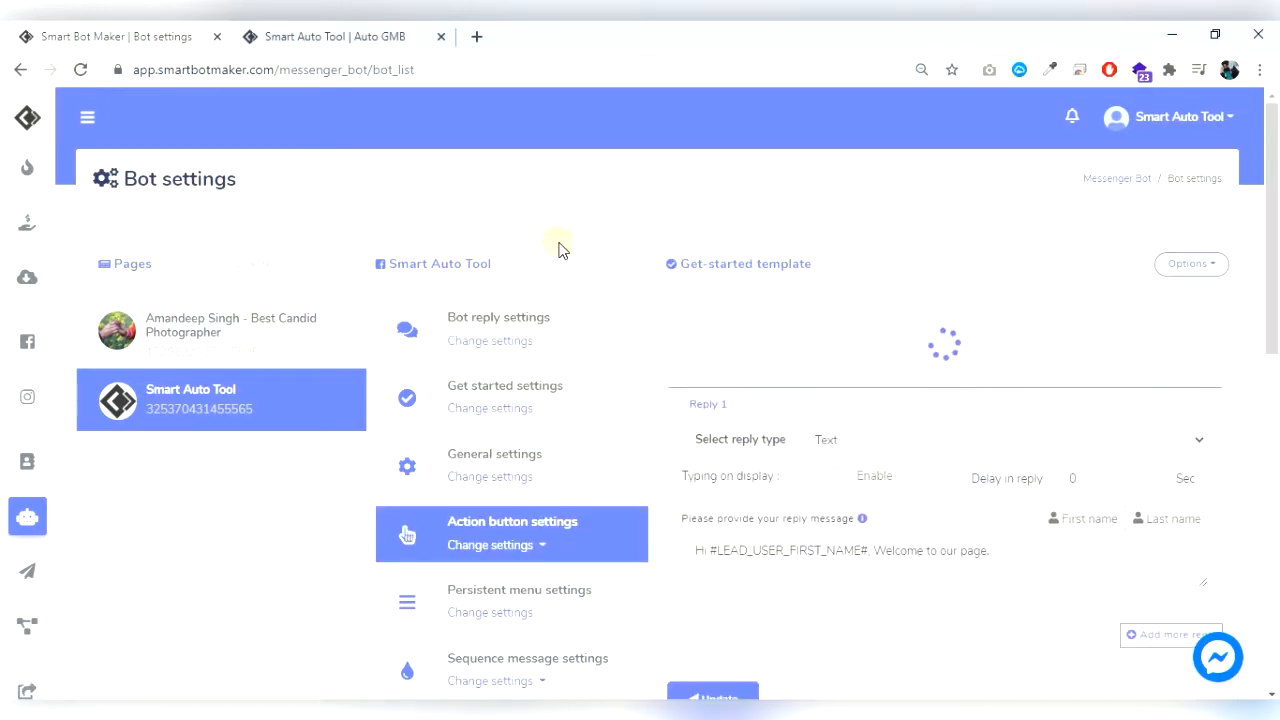
Set Reply 1 to Quick reply and write its message starting with "Hi" and the first-name and last-name variables, followed by the Smart Auto Tool welcome.
{"action": "left_click", "coordinate": [878, 368]}
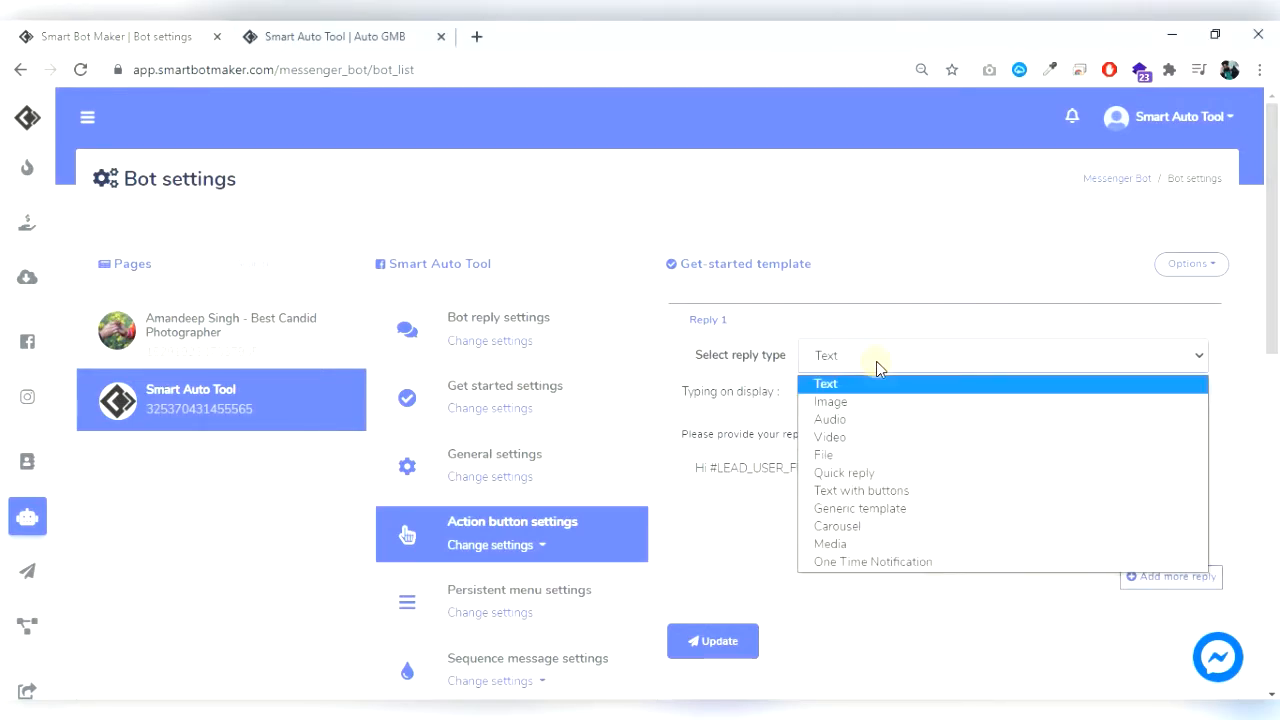
{"action": "left_click", "coordinate": [876, 474]}
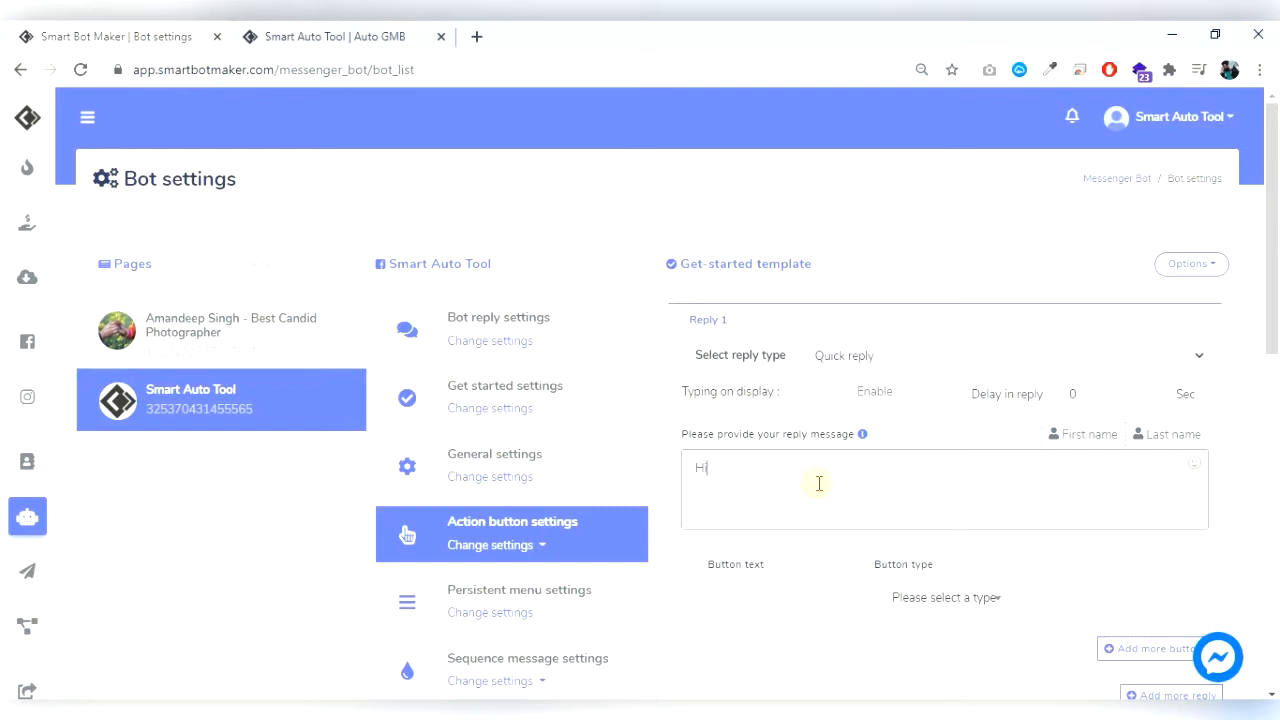
{"action": "left_click", "coordinate": [1100, 440]}
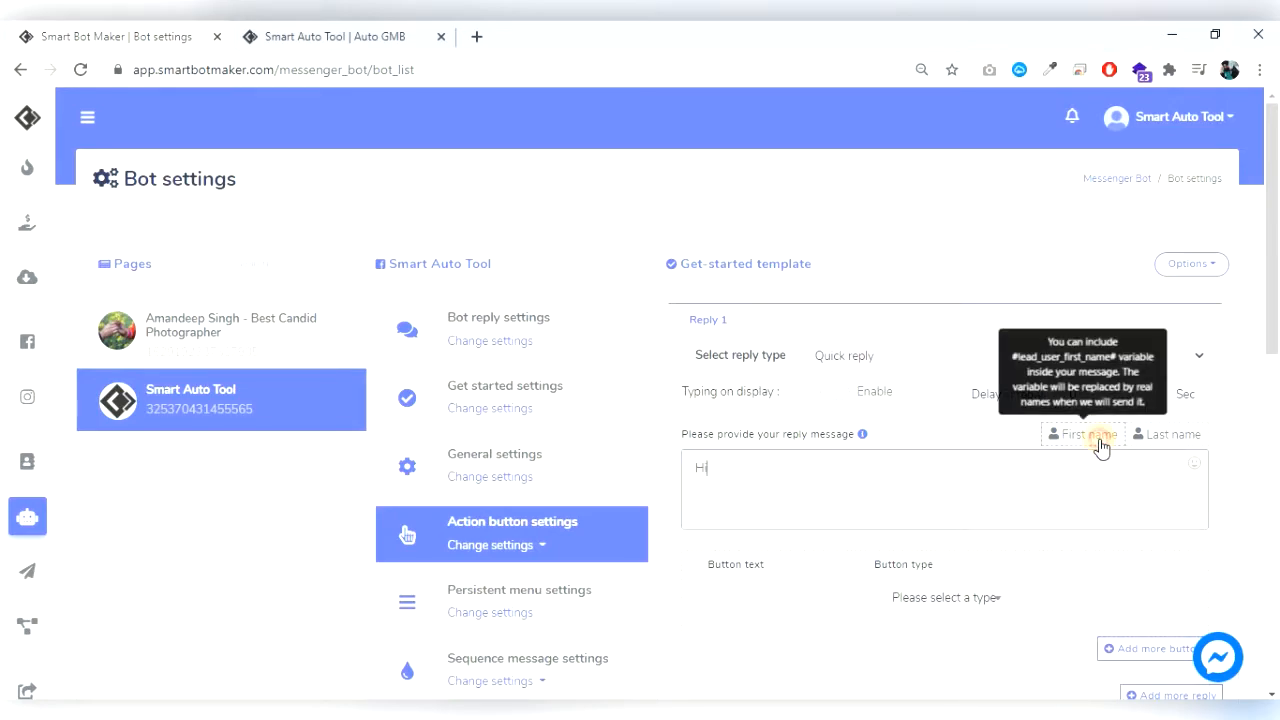
{"action": "left_click", "coordinate": [1183, 440]}
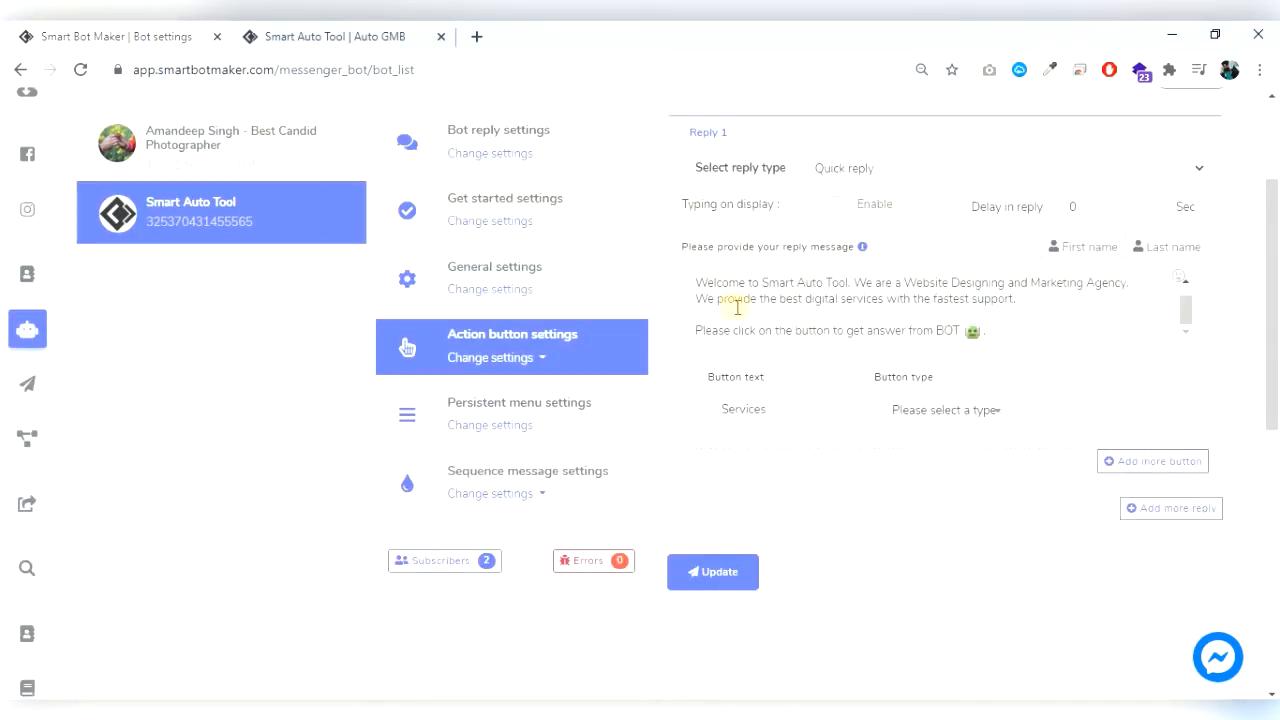
Review the full quick reply greeting message and look at the emoji picker available for it.
{"action": "left_click_drag", "start_coordinate": [718, 287], "coordinate": [844, 287]}
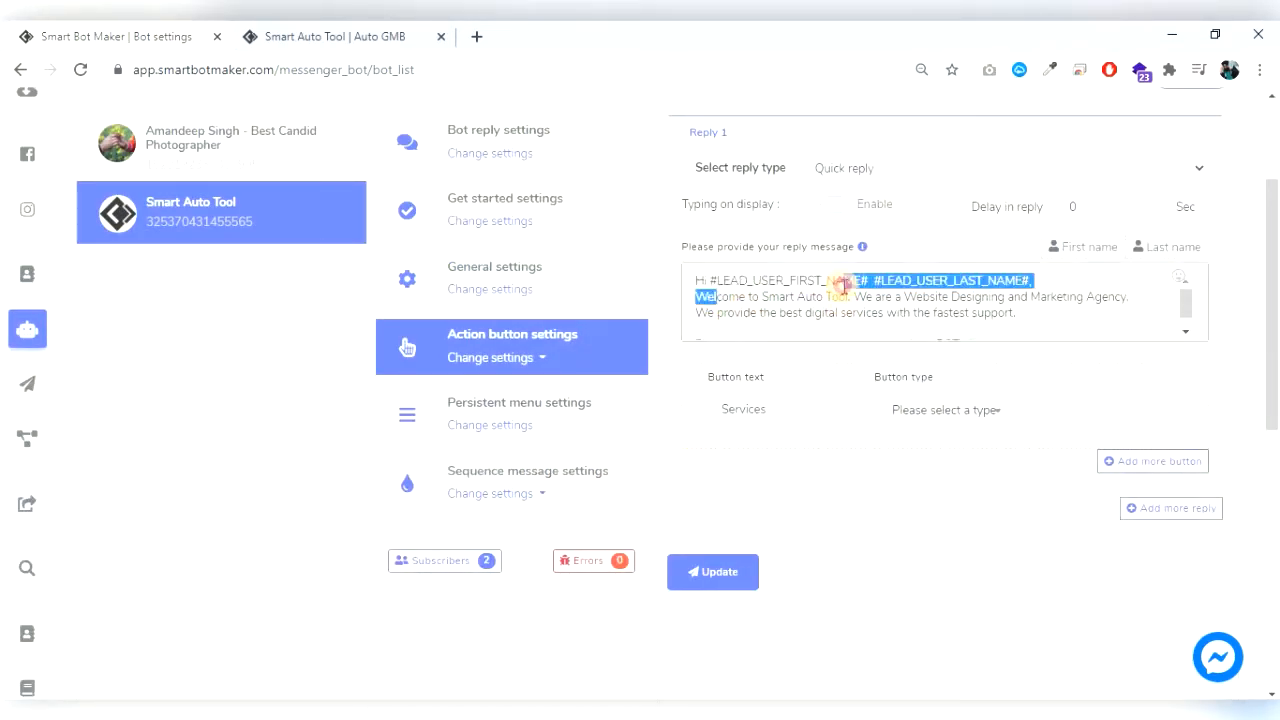
{"action": "scroll", "coordinate": [803, 314], "scroll_direction": "up", "scroll_amount": 1}
{"action": "scroll", "coordinate": [801, 321], "scroll_direction": "down", "scroll_amount": 1}
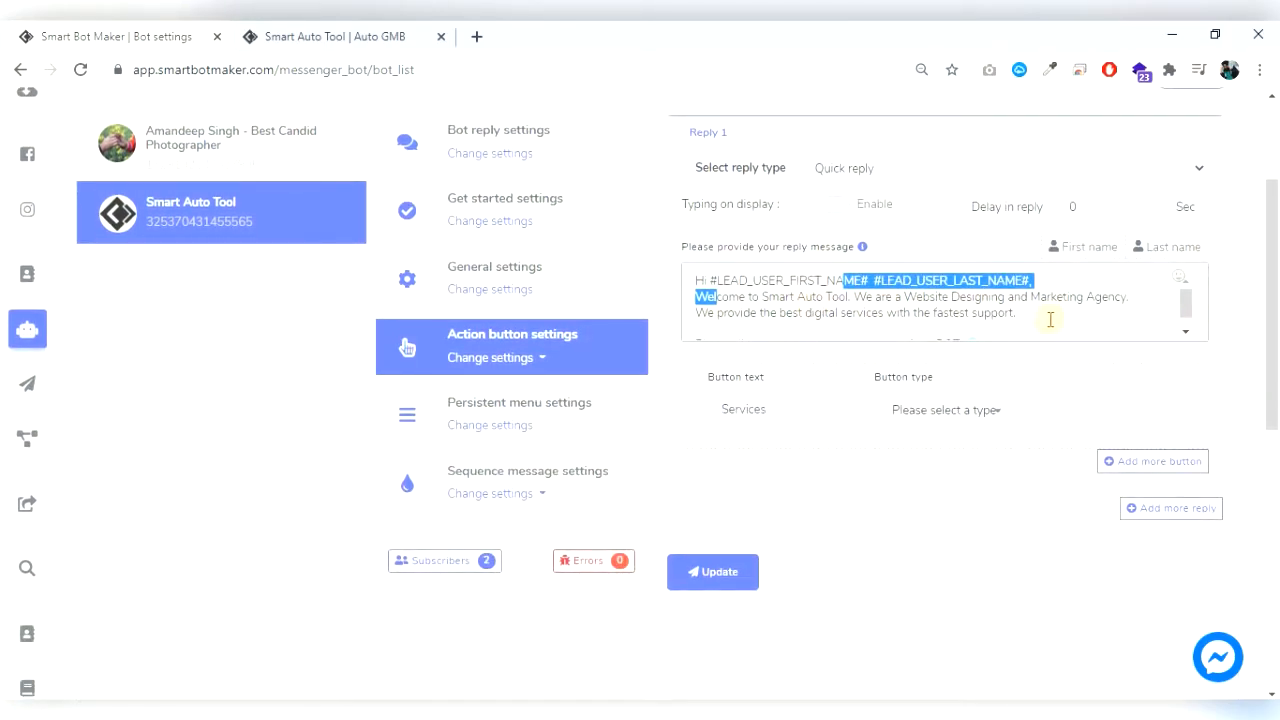
{"action": "scroll", "coordinate": [1050, 319], "scroll_direction": "down", "scroll_amount": 1}
{"action": "left_click", "coordinate": [788, 328]}
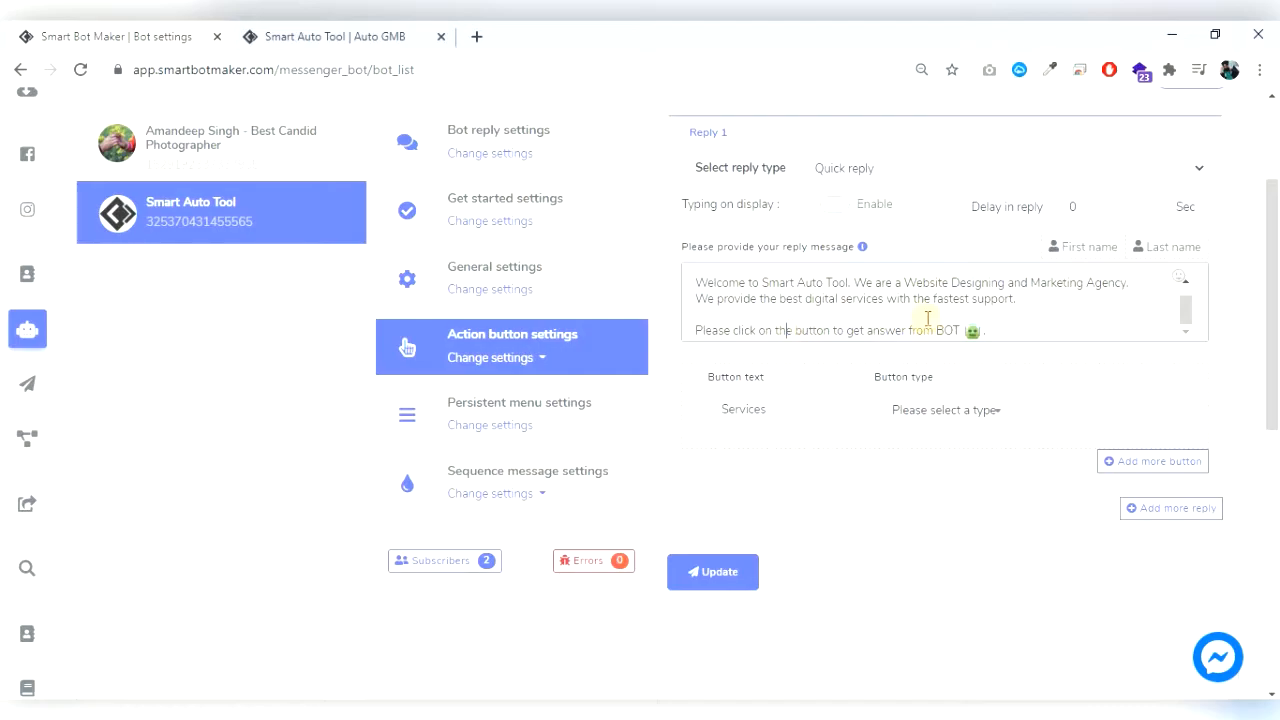
{"action": "left_click", "coordinate": [1183, 278]}
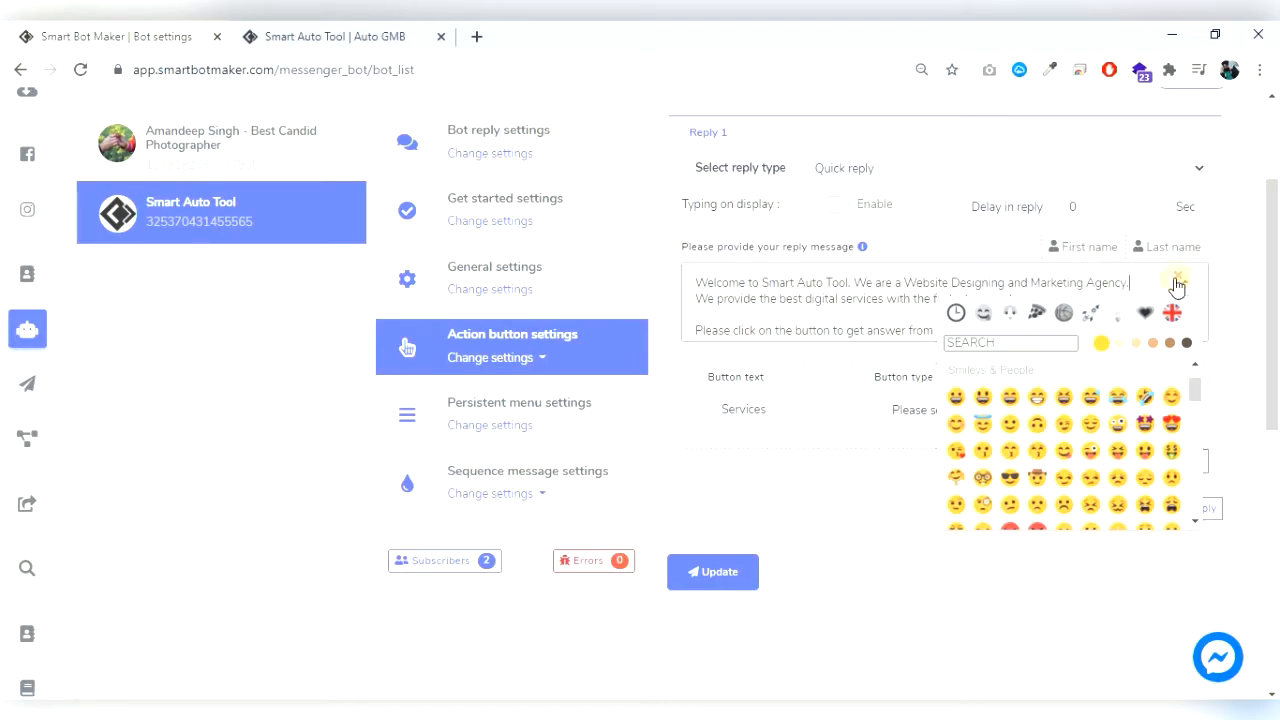
{"action": "left_click", "coordinate": [1177, 283]}
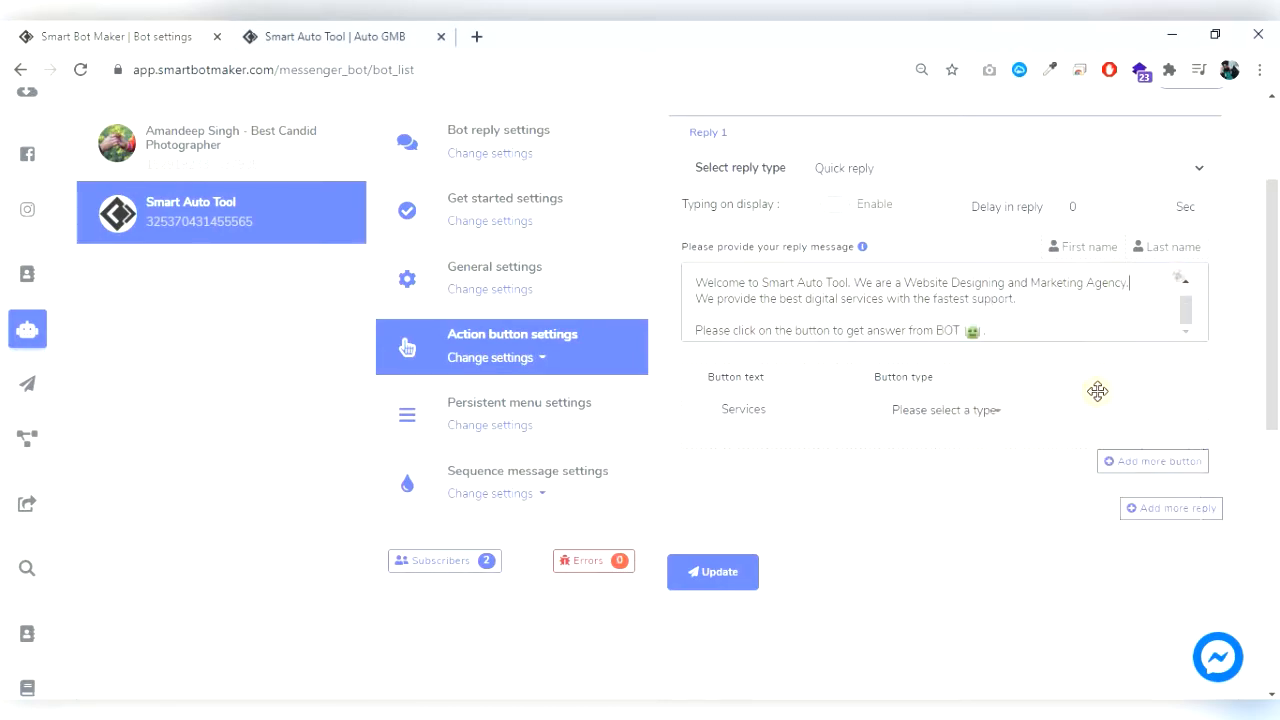
Set the button type of the "Services" quick reply button to Post back.
{"action": "double_click", "coordinate": [745, 408]}
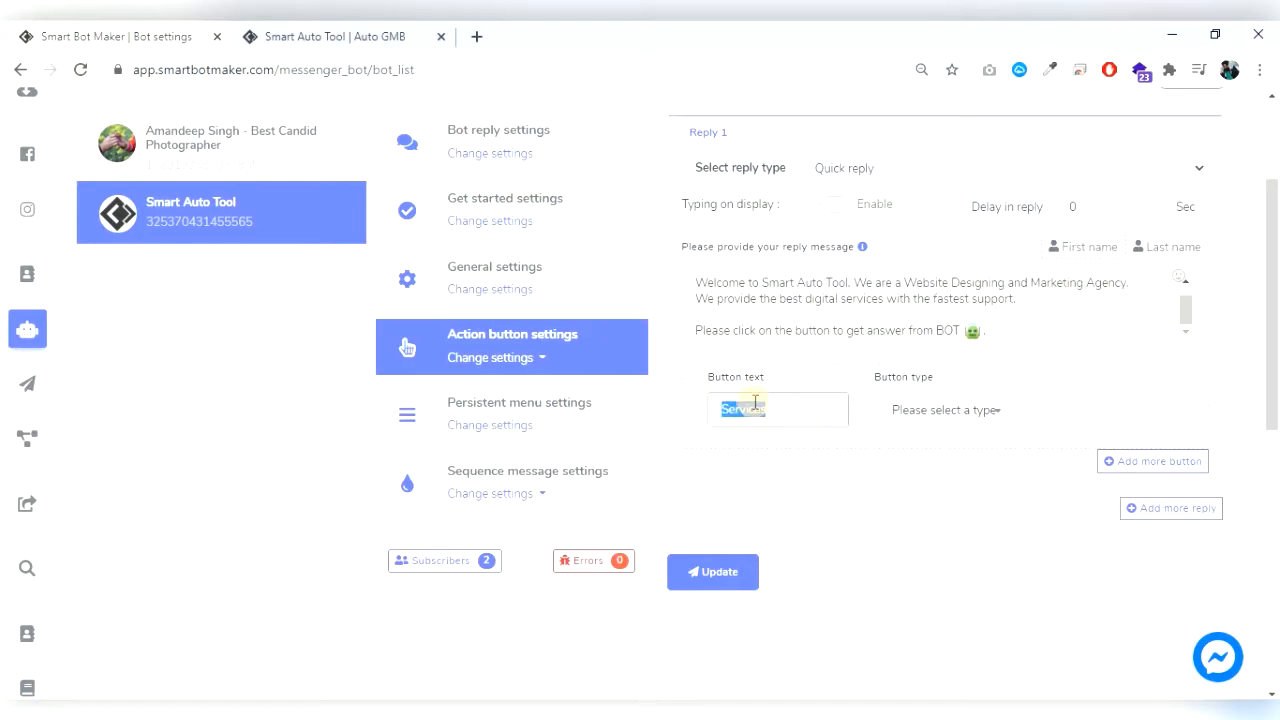
{"action": "left_click", "coordinate": [982, 412]}
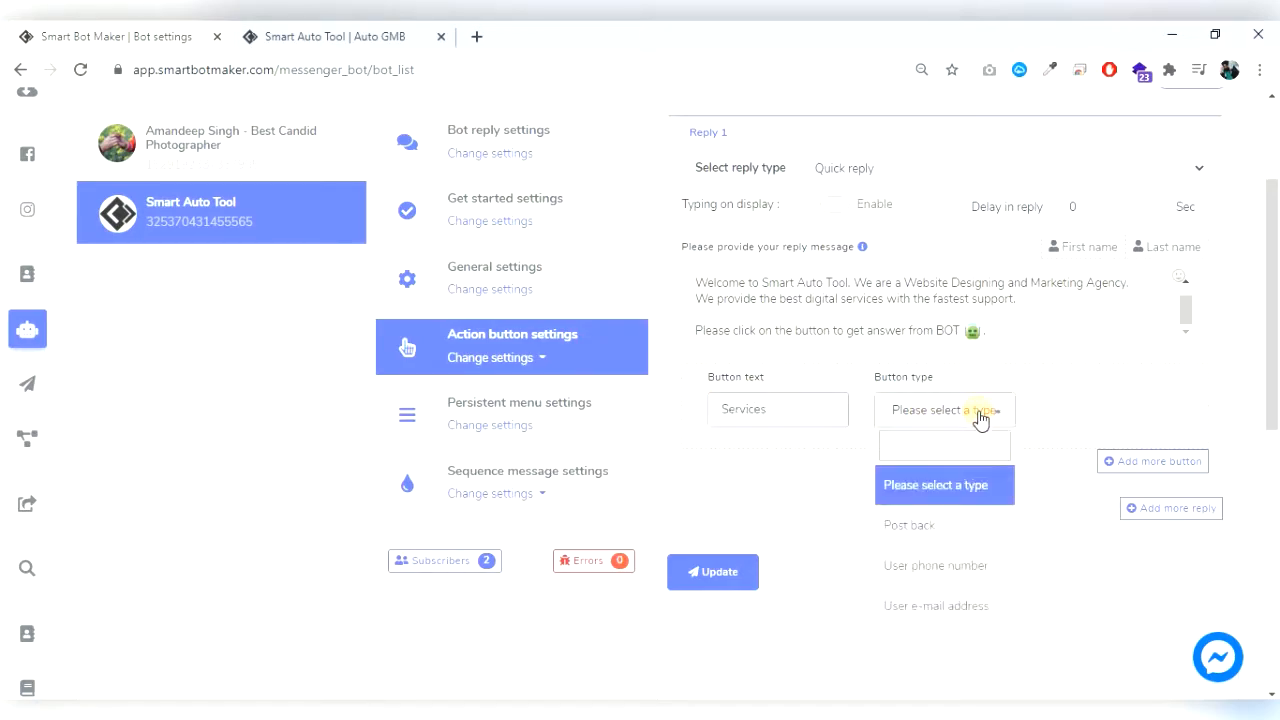
{"action": "left_click", "coordinate": [940, 527]}
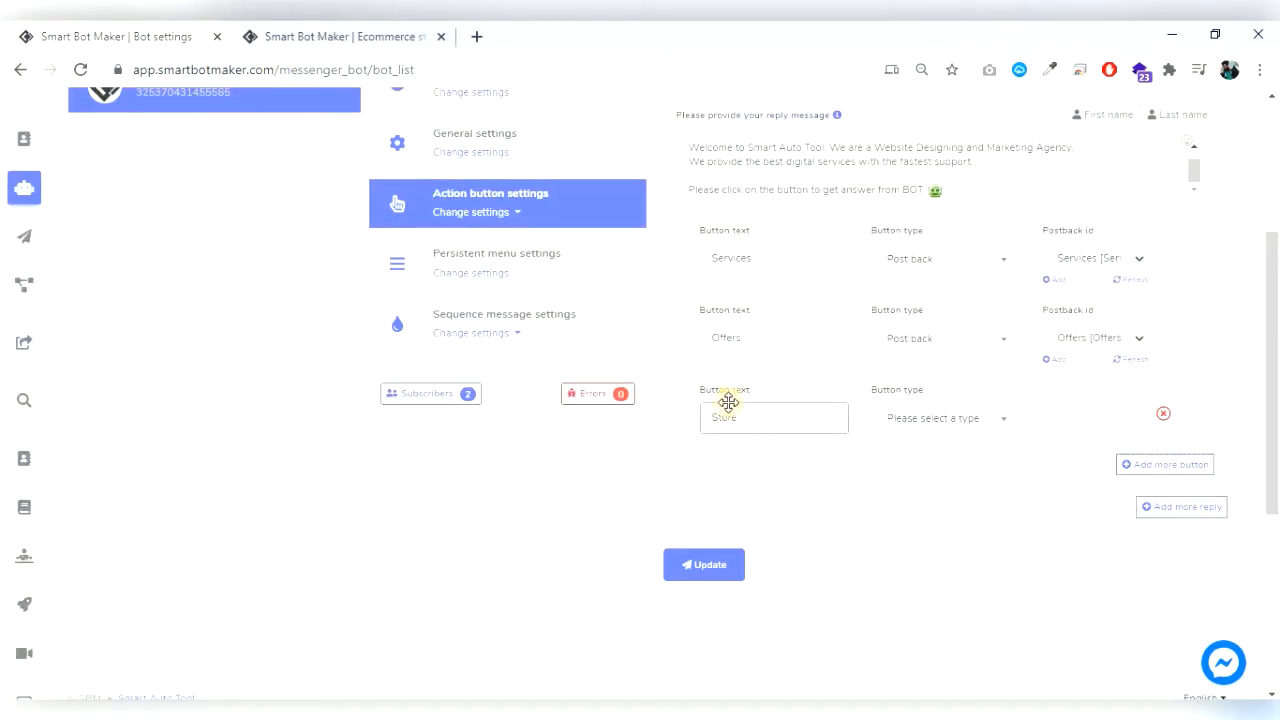
Set the "Store" button's type to Post back and start adding a new postback template for it.
{"action": "left_click", "coordinate": [921, 428]}
{"action": "left_click", "coordinate": [923, 520]}
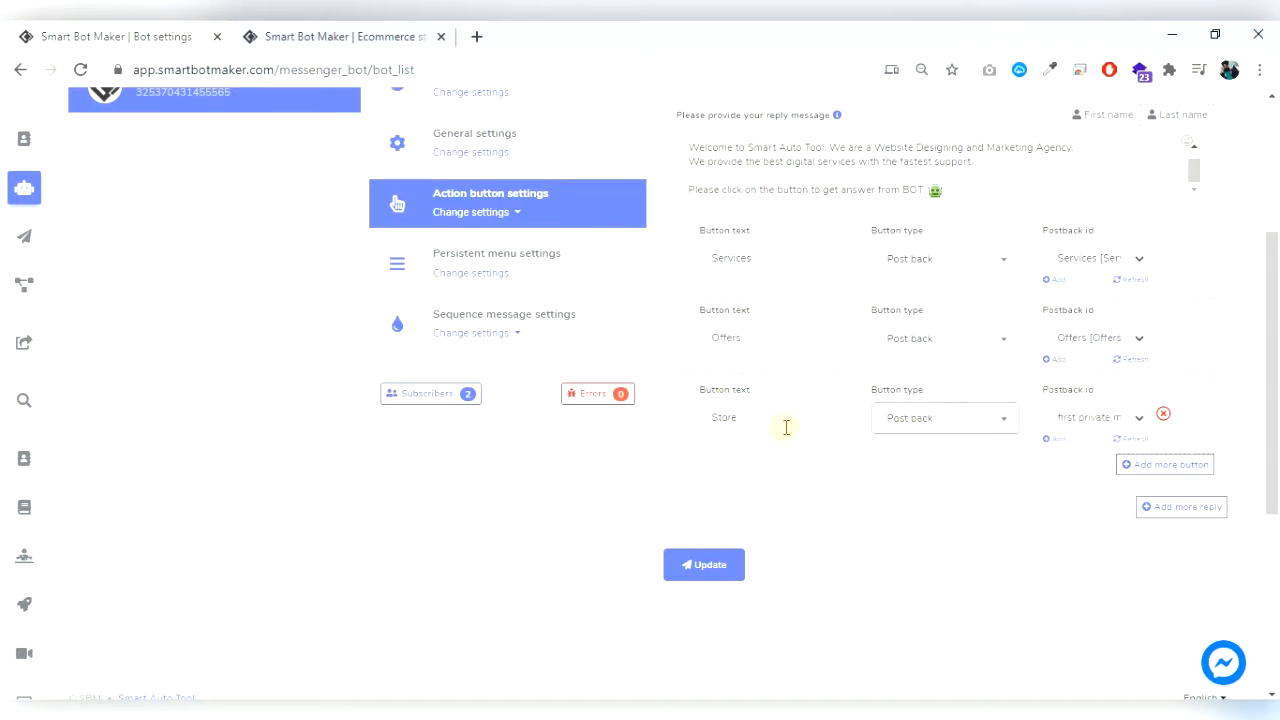
{"action": "double_click", "coordinate": [716, 417]}
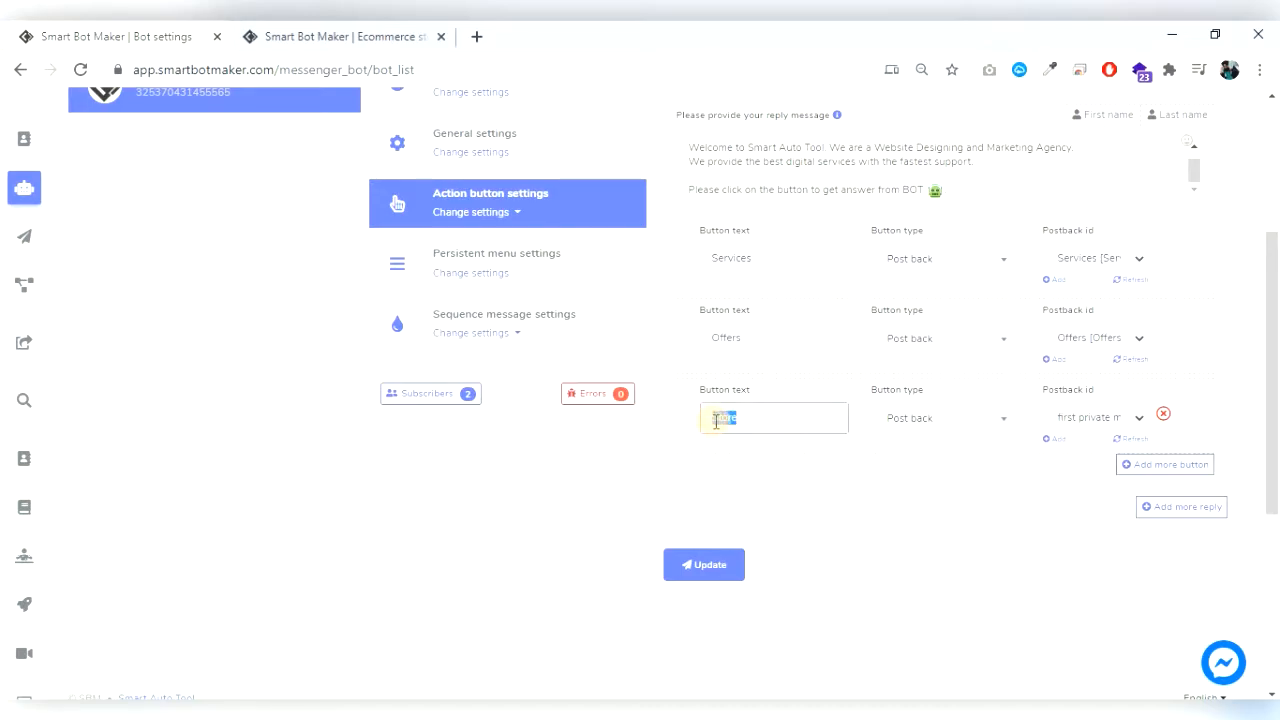
{"action": "left_click", "coordinate": [1058, 442]}
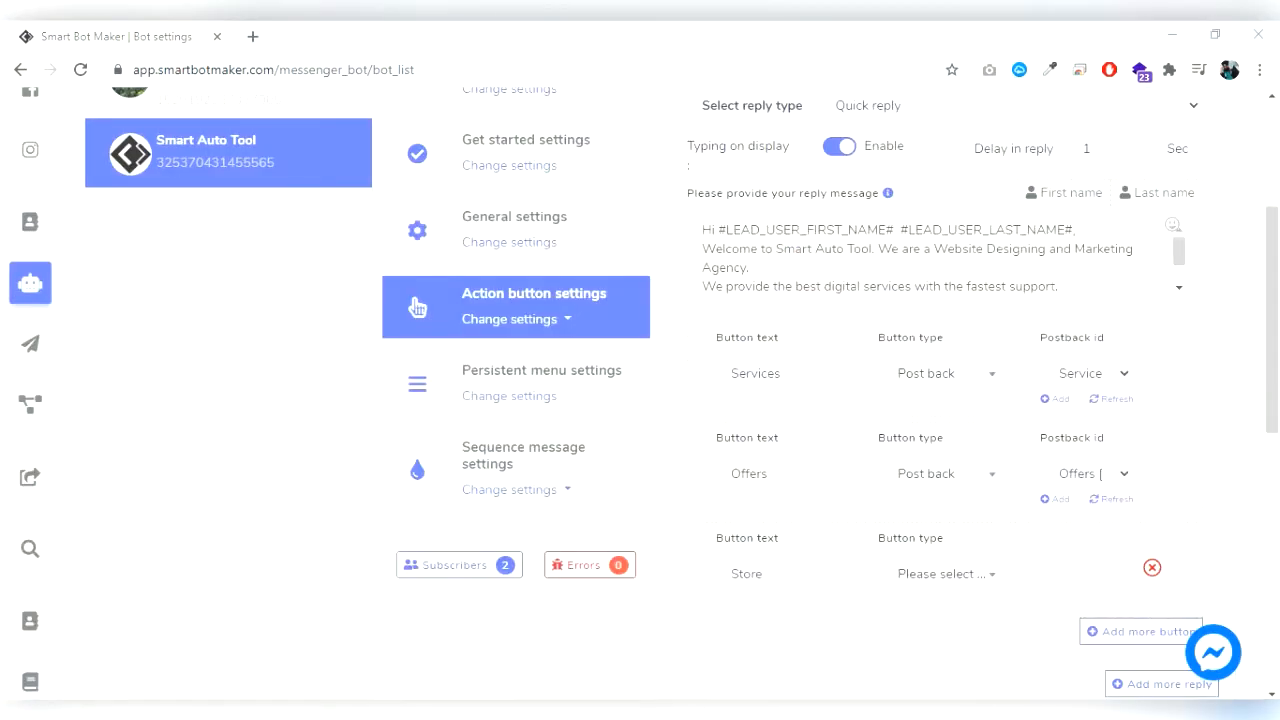
Rename the "Store" quick reply button to "Trending Services" and set its type to Post back.
{"action": "left_click", "coordinate": [794, 576]}
{"action": "key", "text": "ctrl+a"}
{"action": "key", "text": "BackSpace"}
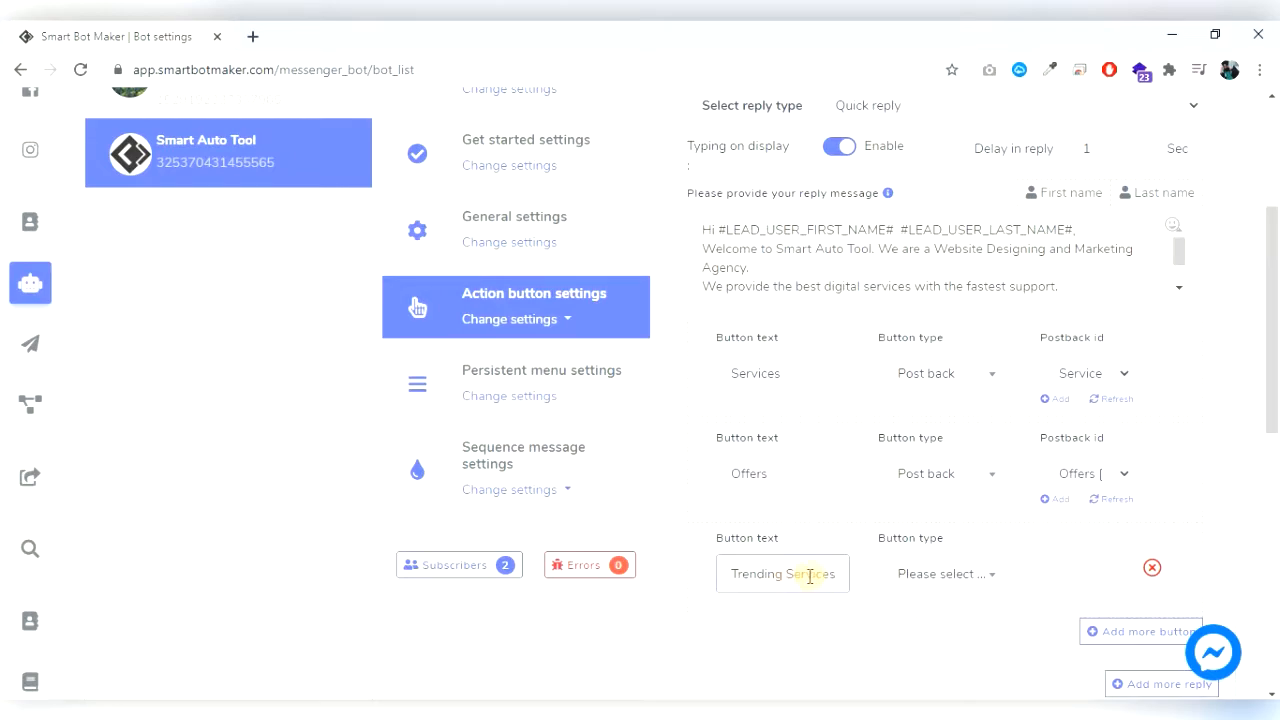
{"action": "left_click", "coordinate": [943, 574]}
{"action": "scroll", "coordinate": [945, 577], "scroll_direction": "down", "scroll_amount": 1}
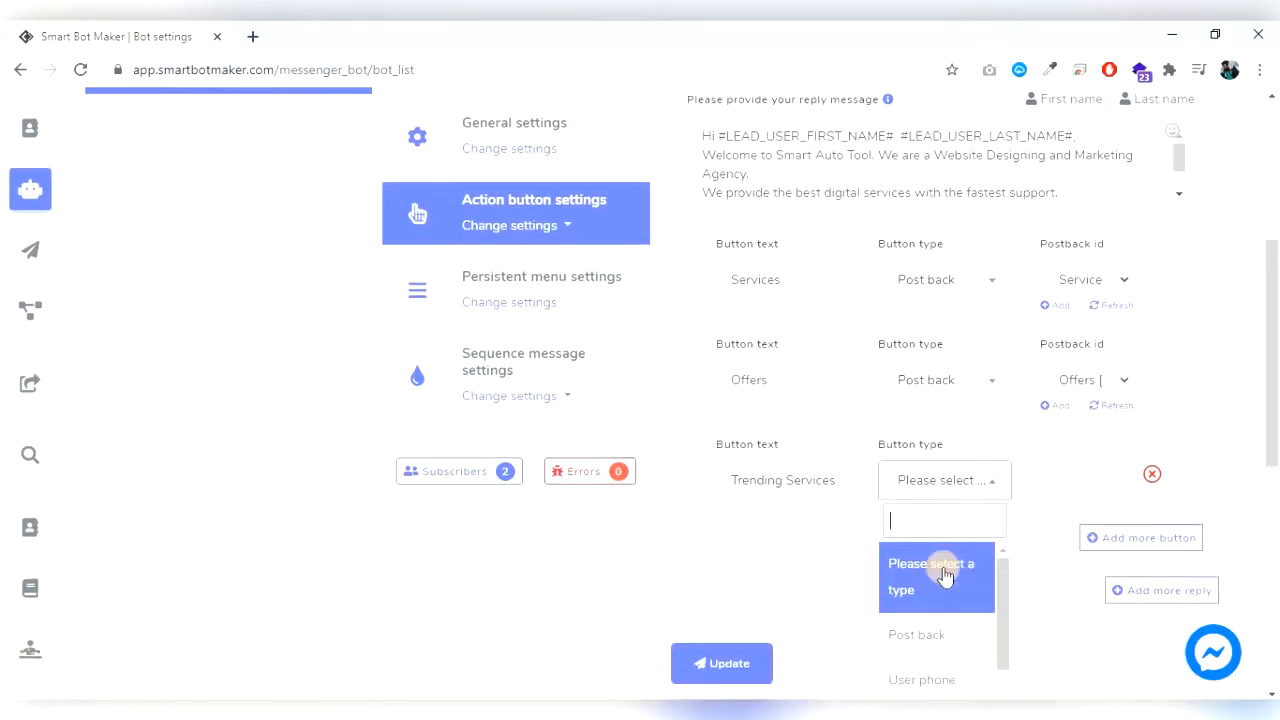
{"action": "scroll", "coordinate": [944, 575], "scroll_direction": "down", "scroll_amount": 1}
{"action": "left_click", "coordinate": [934, 566]}
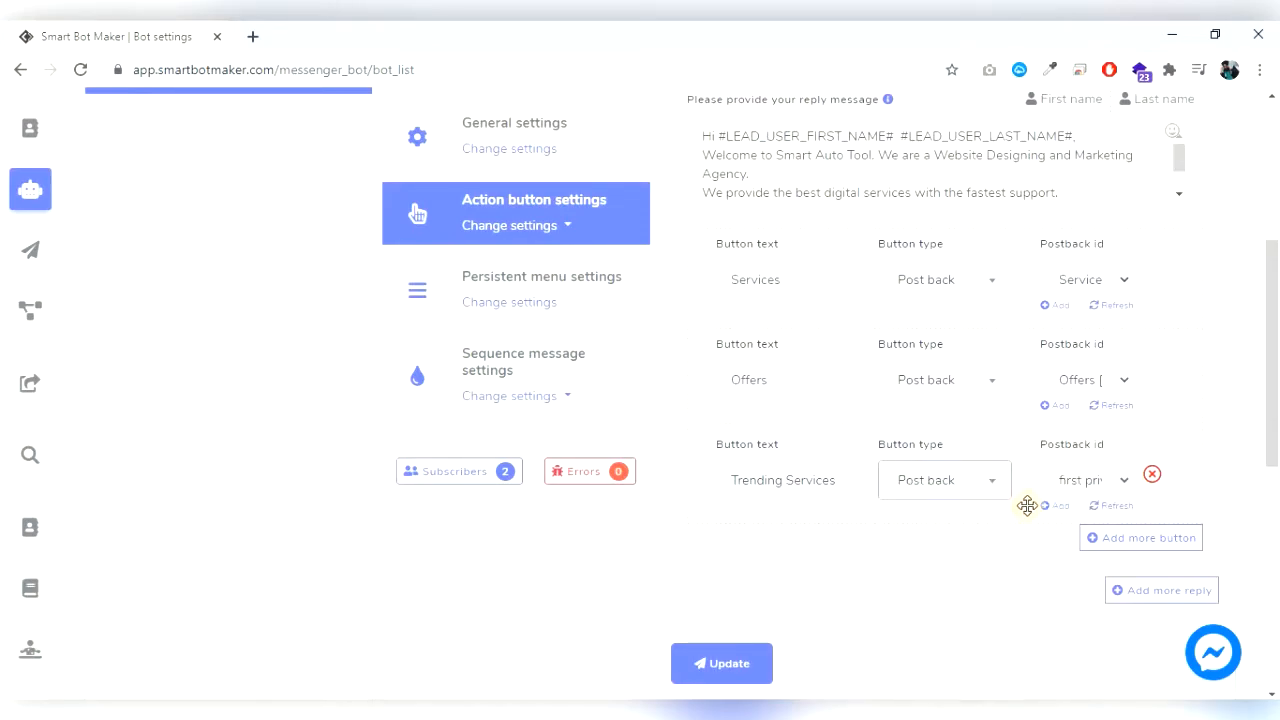
Add a new postback template for the Trending Services button and name it "trending services".
{"action": "left_click", "coordinate": [1053, 506]}
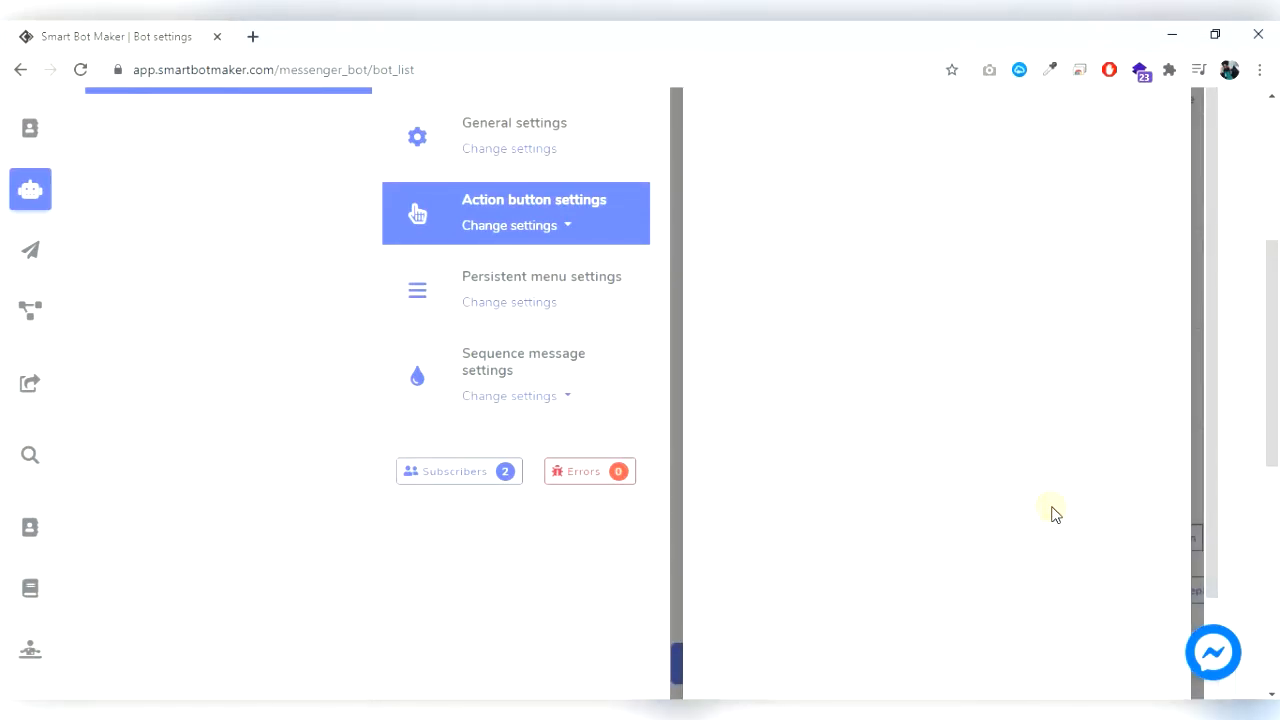
{"action": "left_click", "coordinate": [805, 381]}
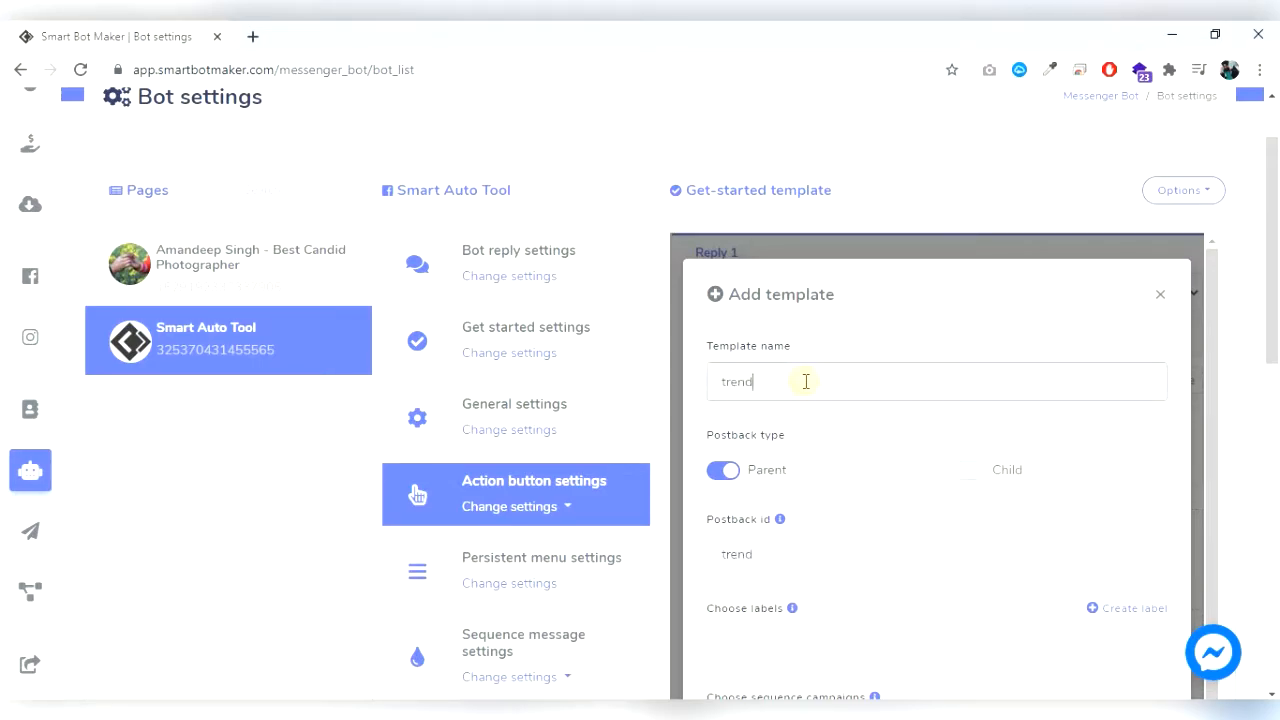
{"action": "type", "text": "trending pr"}
{"action": "key", "text": "BackSpace"}
{"action": "key", "text": "BackSpace"}
{"action": "key", "text": "BackSpace"}
{"action": "key", "text": "BackSpace"}
{"action": "key", "text": "BackSpace"}
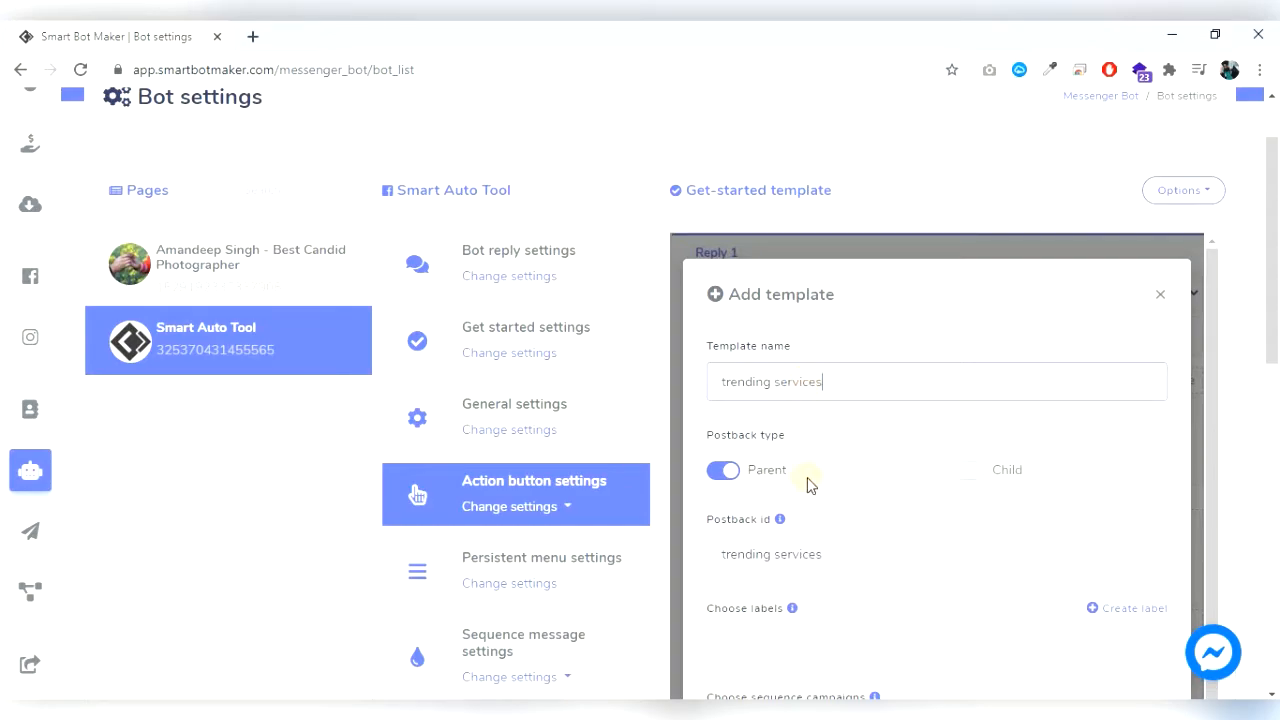
Set the reply type of Reply 1 in the new template to Carousel.
{"action": "scroll", "coordinate": [828, 555], "scroll_direction": "down", "scroll_amount": 3}
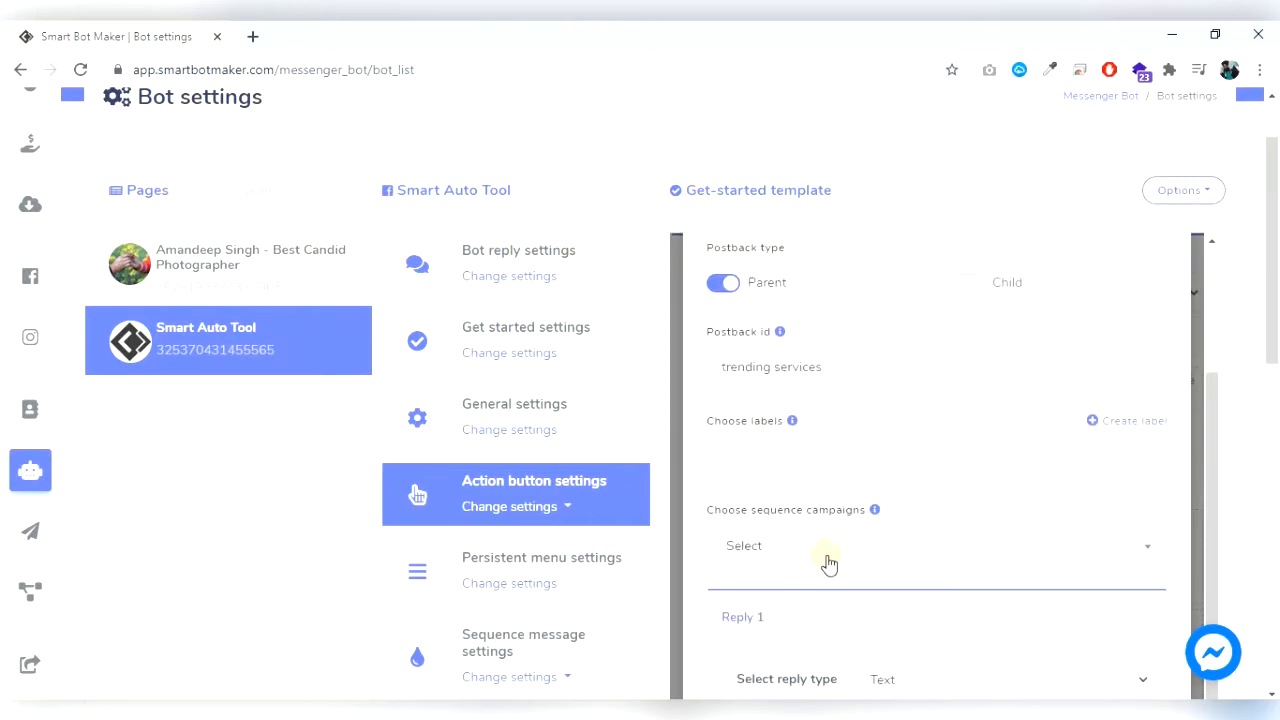
{"action": "scroll", "coordinate": [800, 520], "scroll_direction": "down", "scroll_amount": 1}
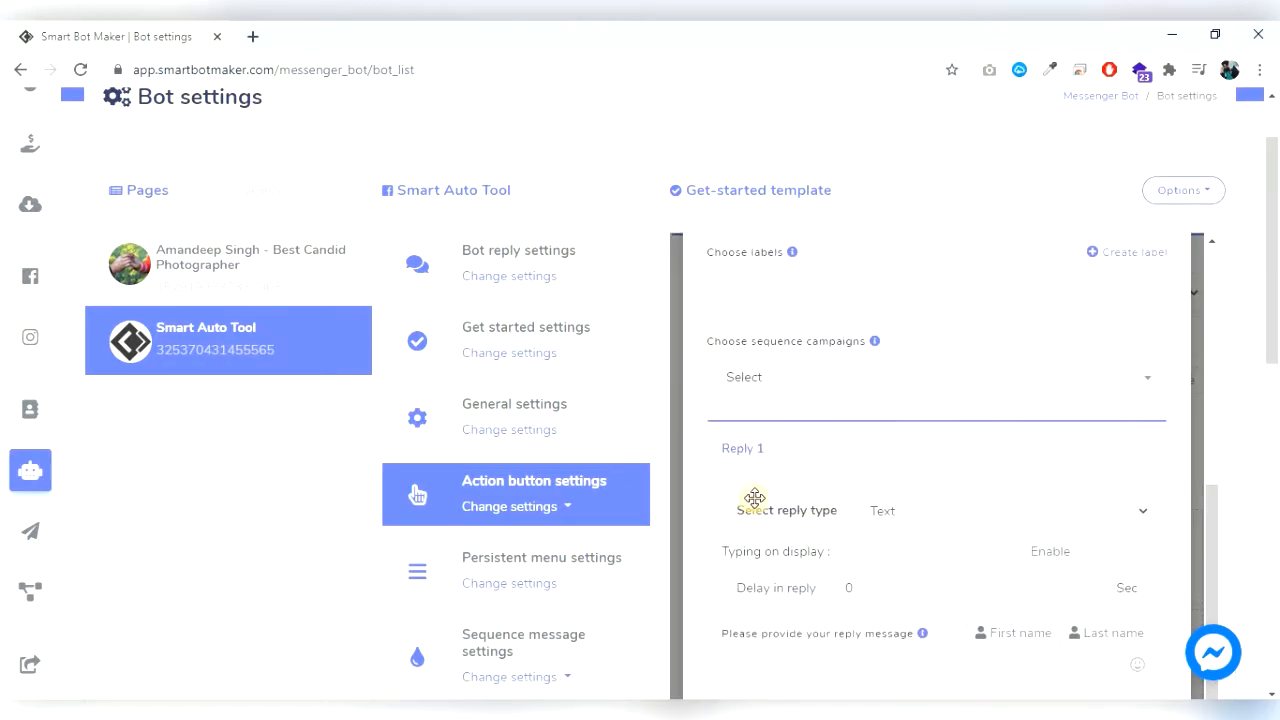
{"action": "left_click", "coordinate": [910, 508]}
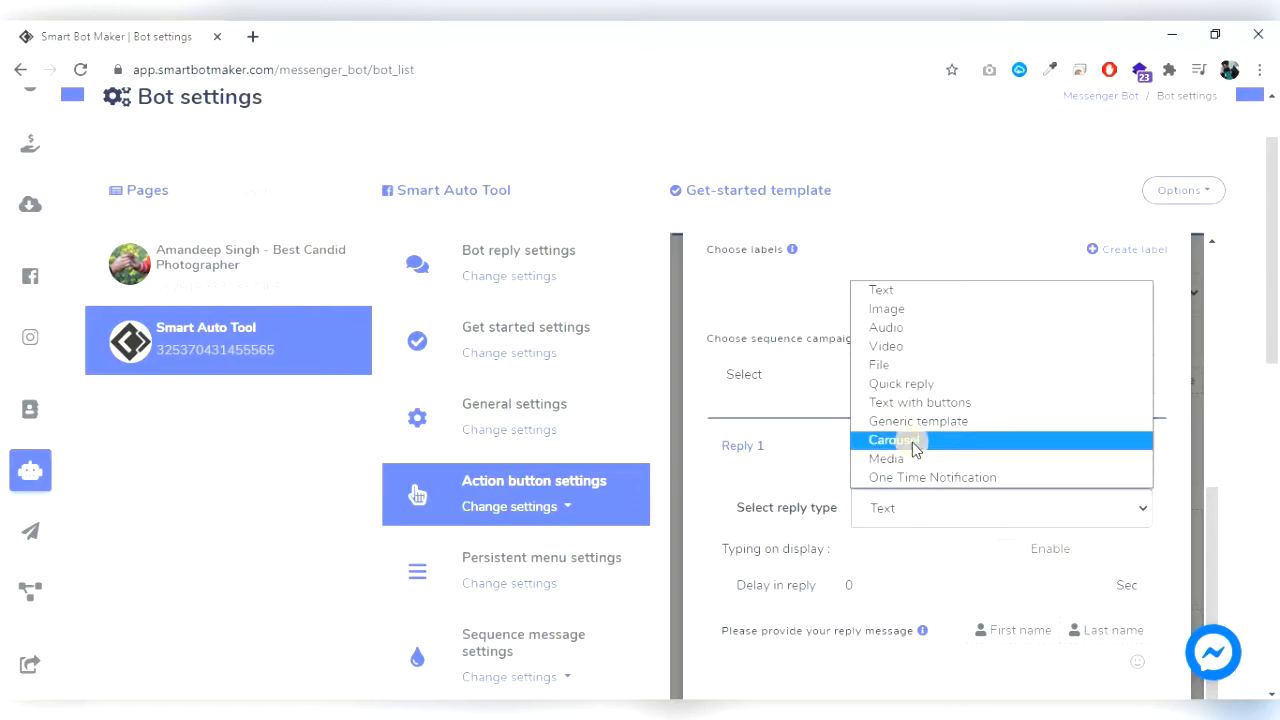
{"action": "left_click", "coordinate": [912, 445]}
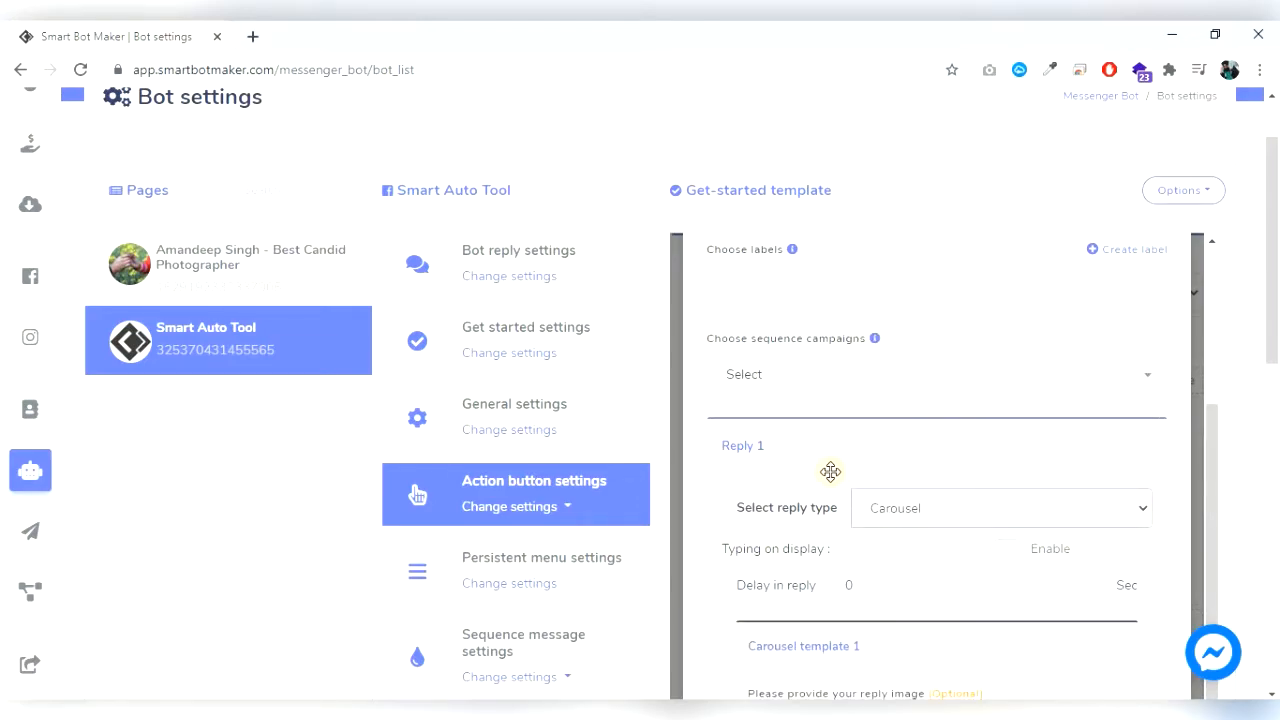
Upload the image social-bot-3870185_640 from Downloads as the reply image of Carousel template 1.
{"action": "scroll", "coordinate": [894, 458], "scroll_direction": "down", "scroll_amount": 3}
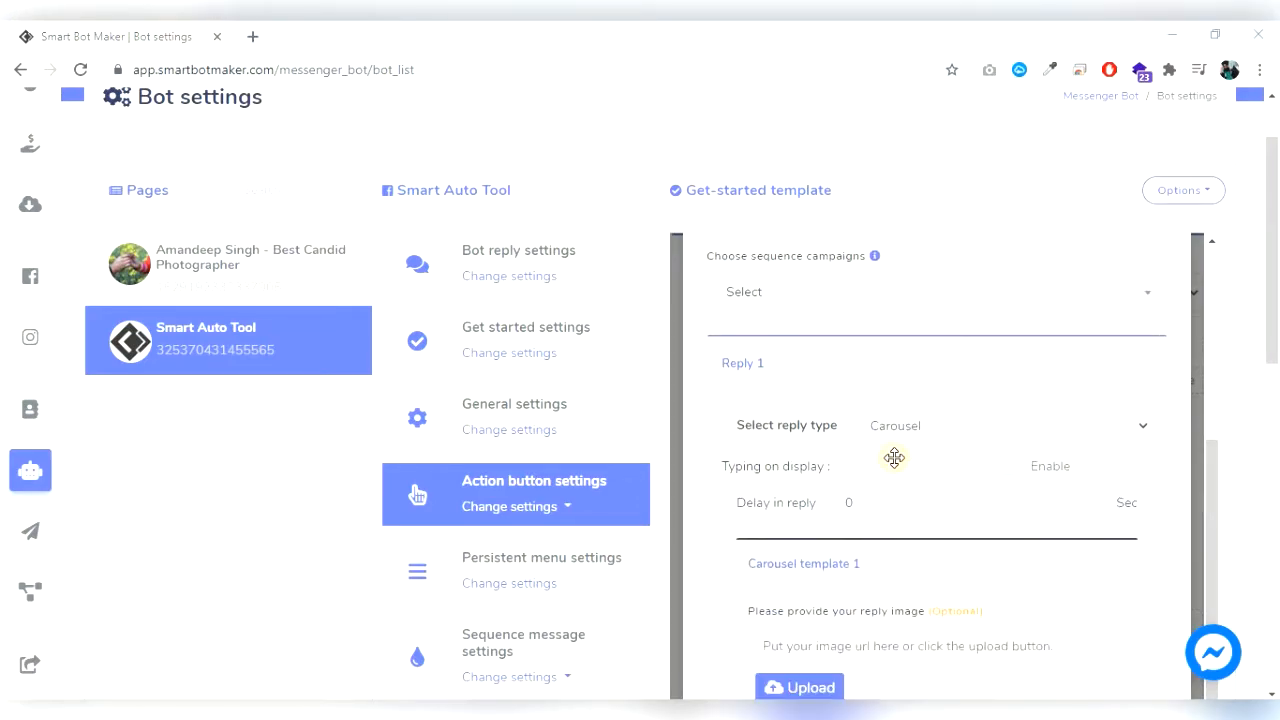
{"action": "scroll", "coordinate": [894, 458], "scroll_direction": "down", "scroll_amount": 2}
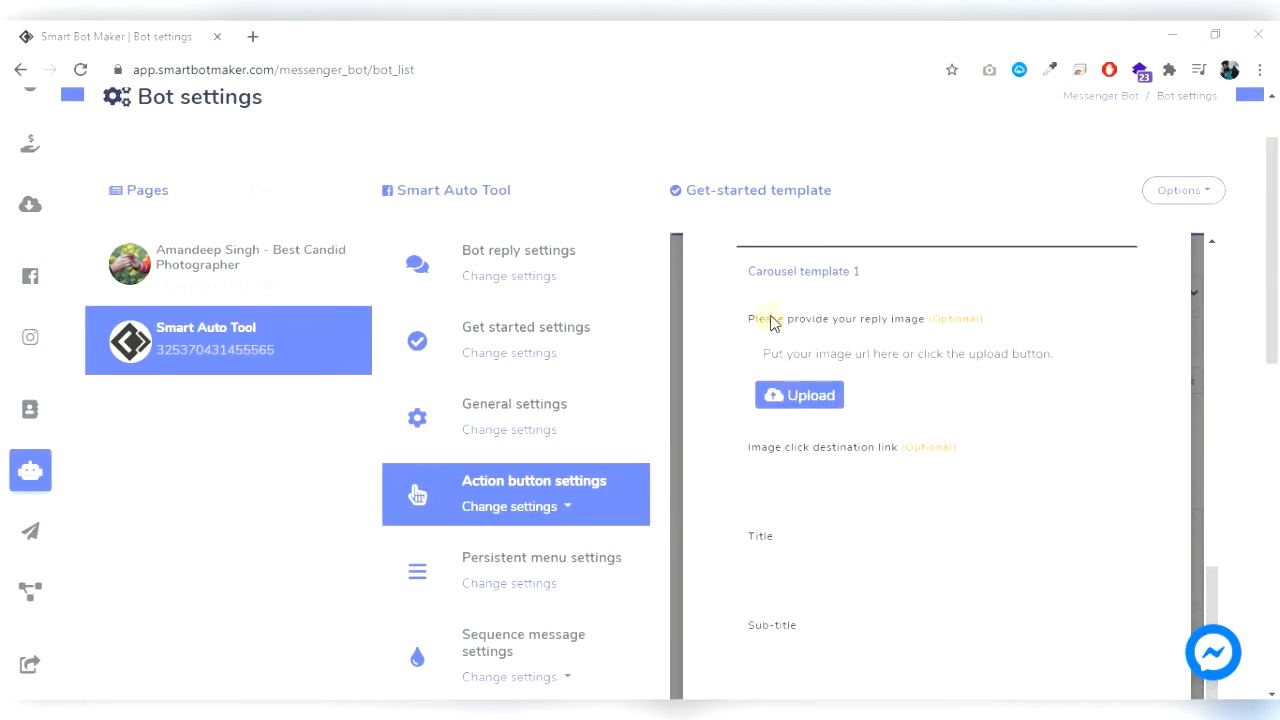
{"action": "left_click", "coordinate": [820, 396]}
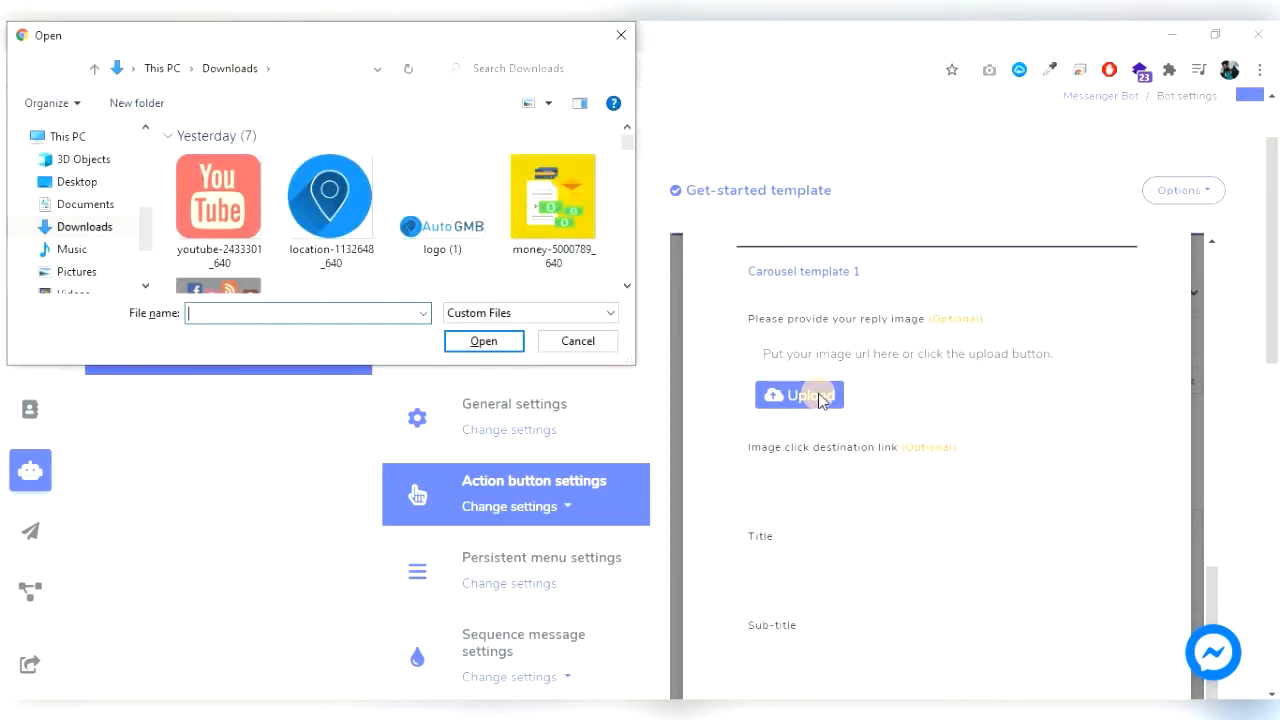
{"action": "scroll", "coordinate": [576, 232], "scroll_direction": "down", "scroll_amount": 1}
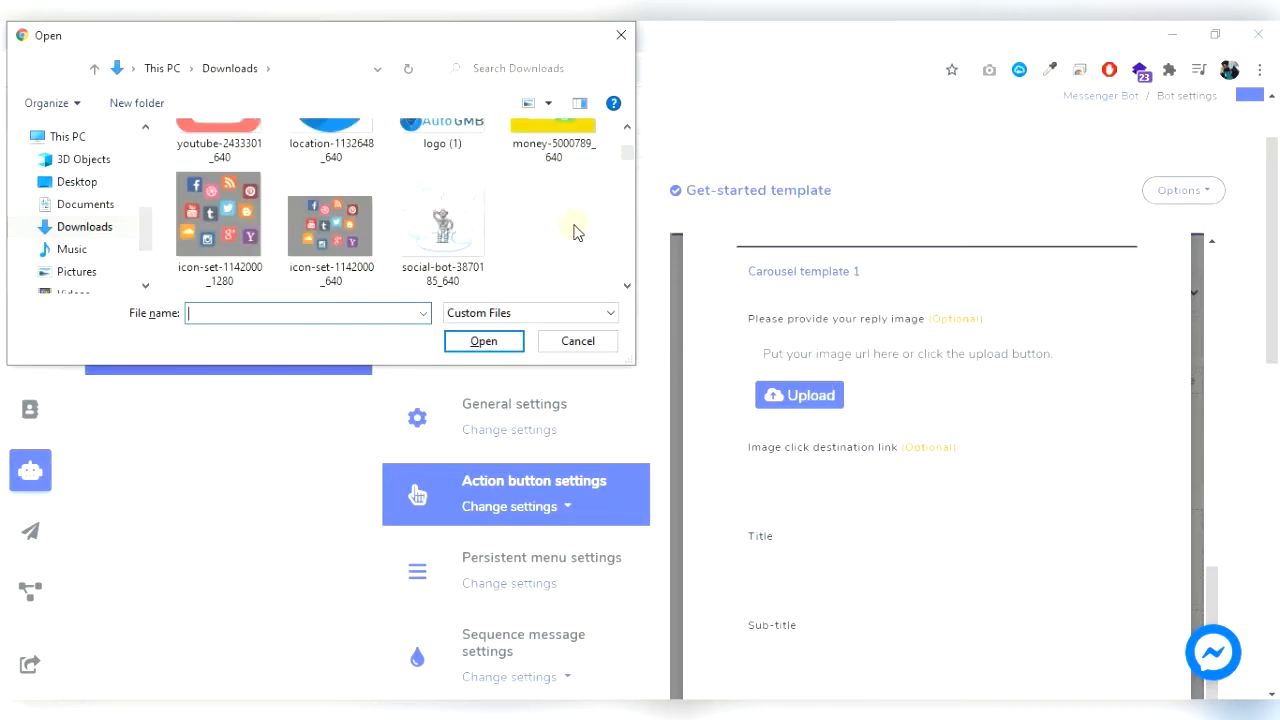
{"action": "left_click", "coordinate": [442, 235]}
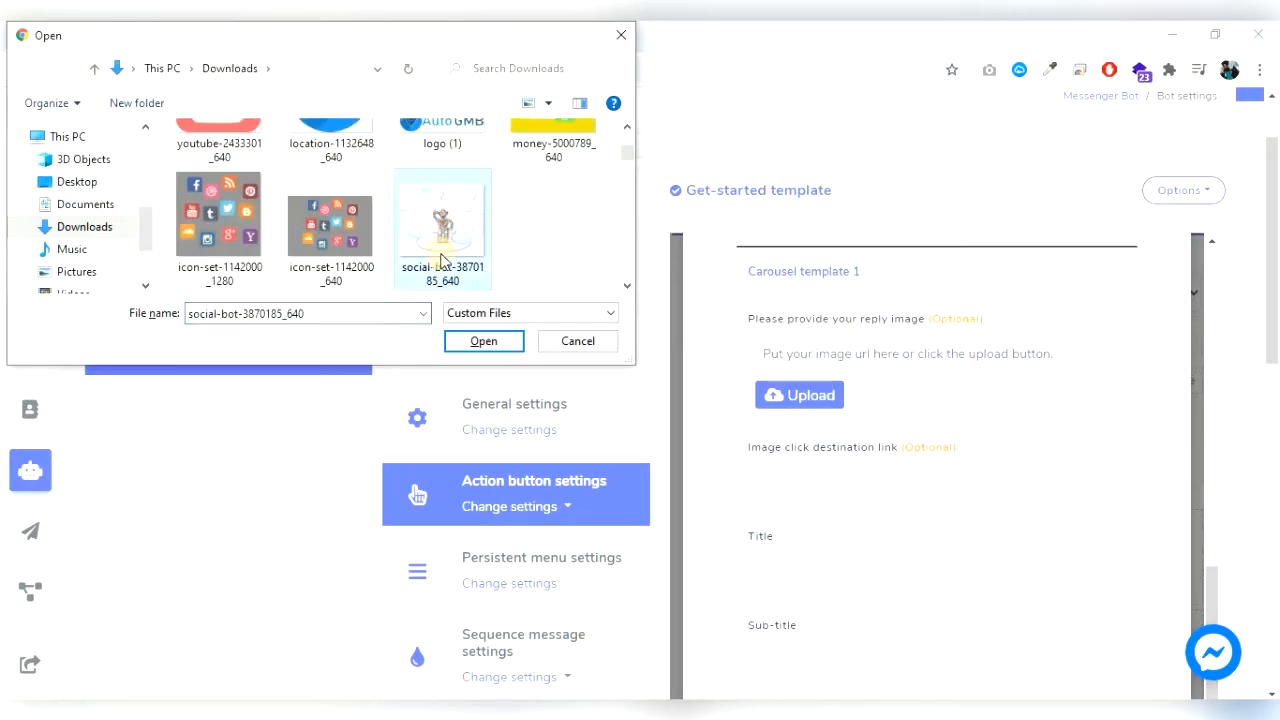
{"action": "left_click", "coordinate": [461, 341]}
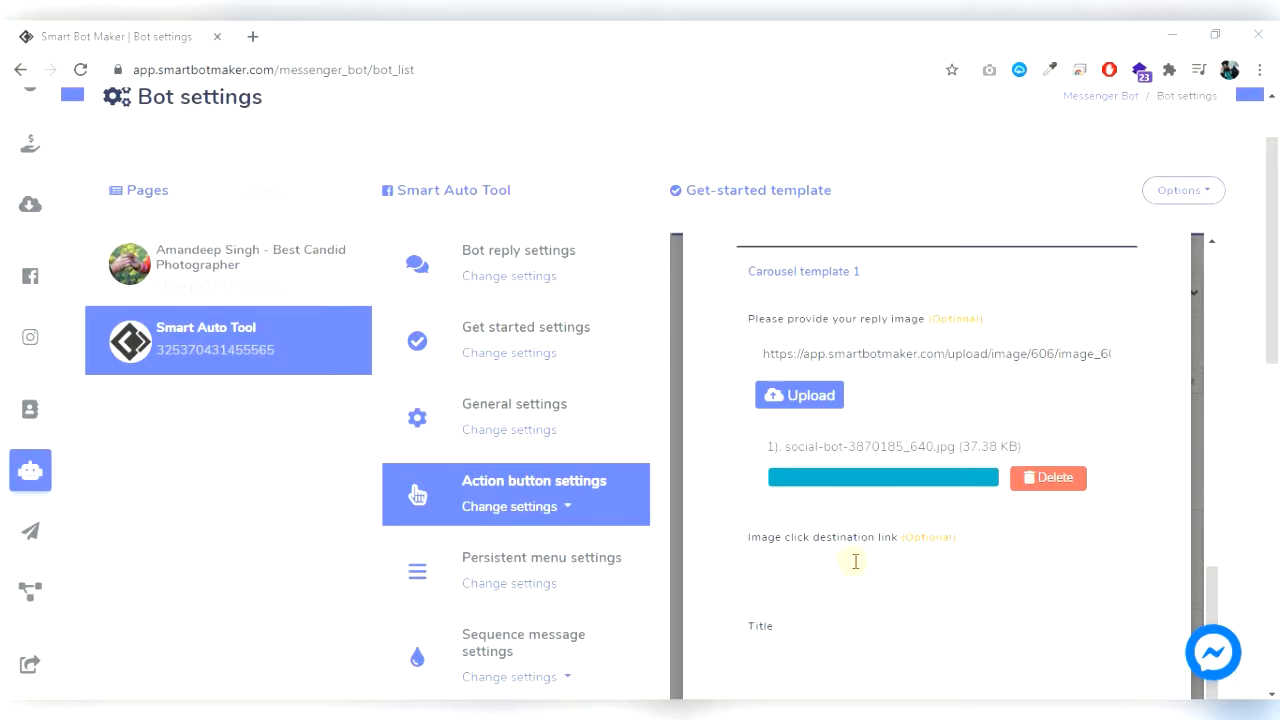
Give Carousel template 1 the title "Smart Bot Maker" and the sub-title "Bot Maker for Facebook".
{"action": "scroll", "coordinate": [855, 561], "scroll_direction": "down", "scroll_amount": 2}
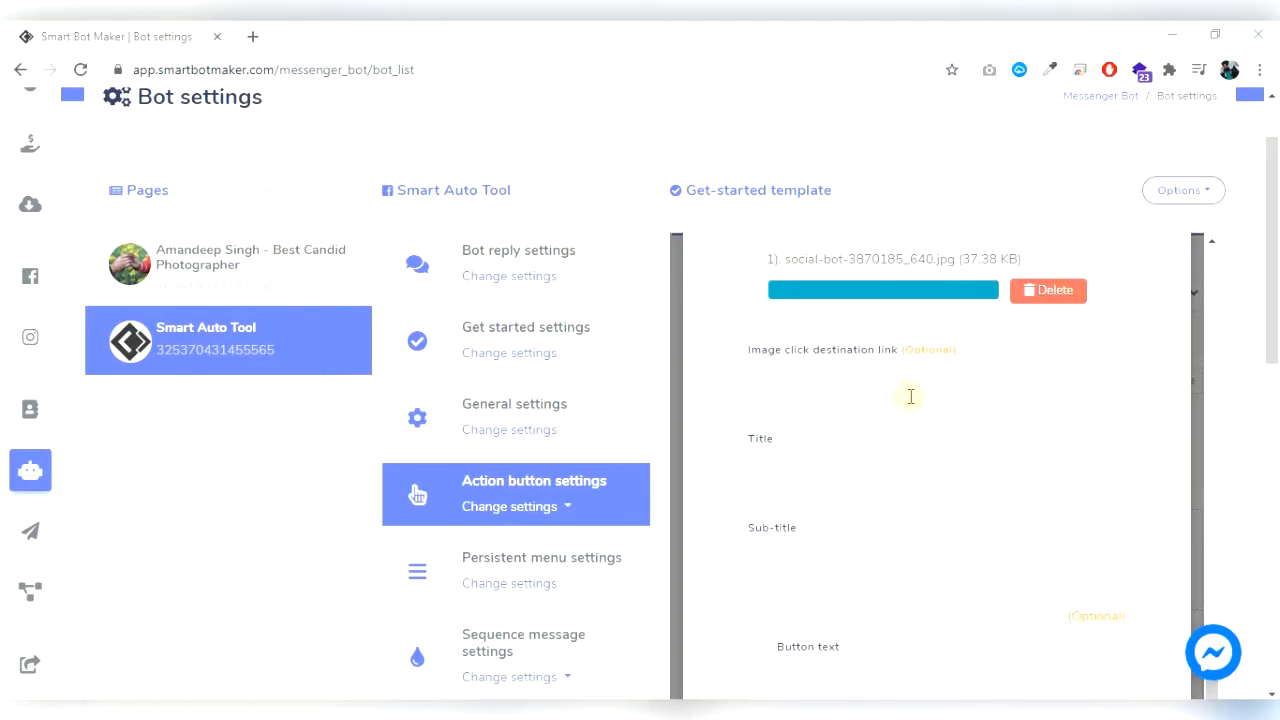
{"action": "left_click", "coordinate": [897, 476]}
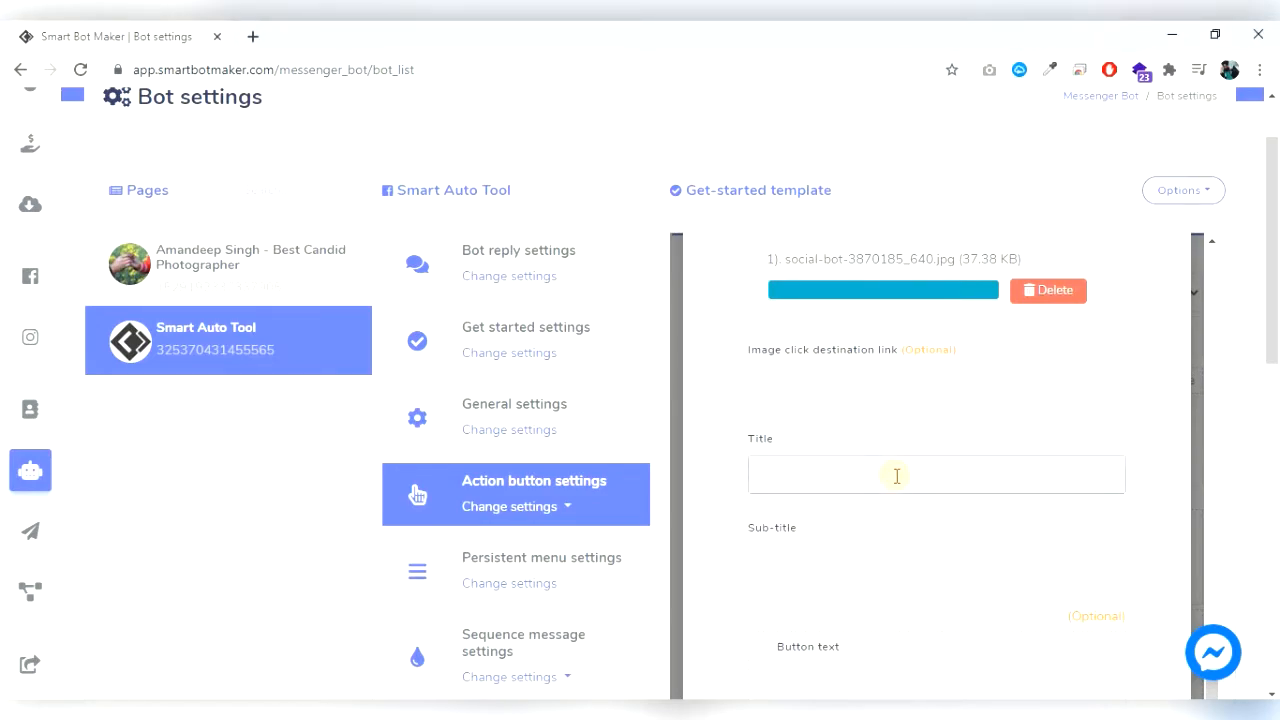
{"action": "type", "text": "Sm"}
{"action": "type", "text": "art"}
{"action": "type", "text": " Aut"}
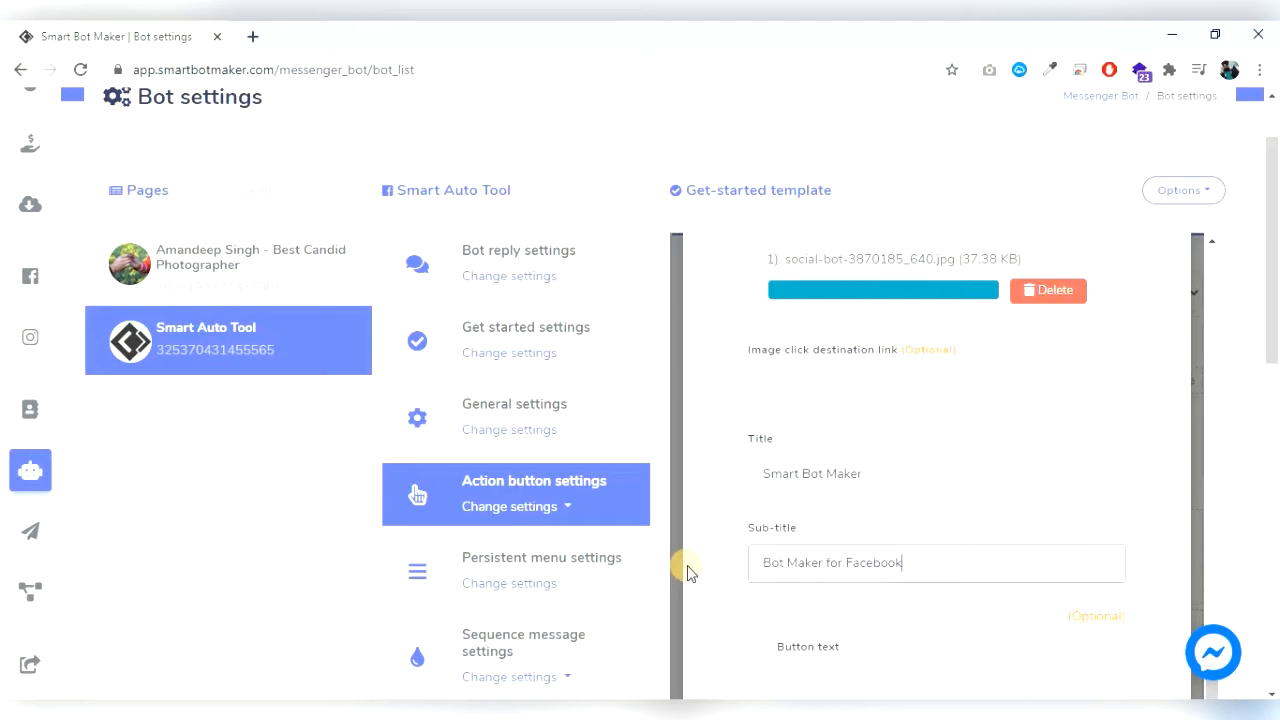
Give the button of Carousel template 1 the text "Buy Now" and set its button type to Webview [full].
{"action": "scroll", "coordinate": [826, 543], "scroll_direction": "down", "scroll_amount": 1}
{"action": "left_click", "coordinate": [850, 545]}
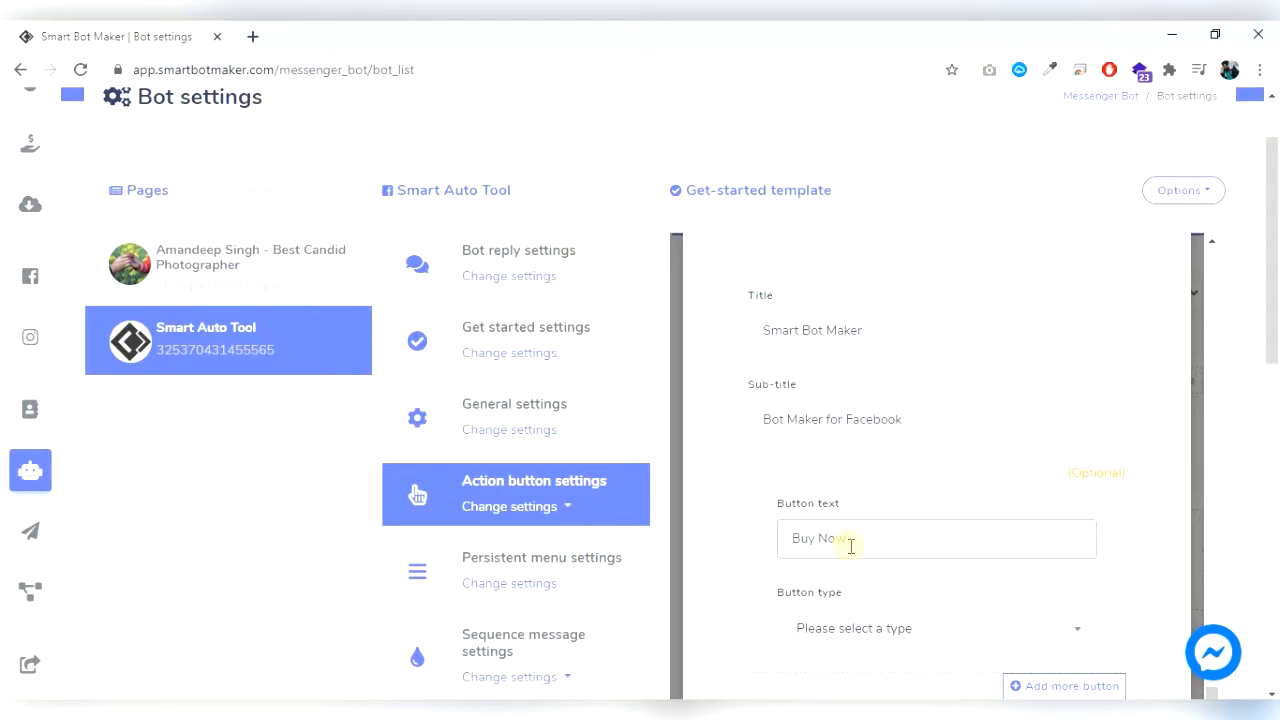
{"action": "scroll", "coordinate": [980, 460], "scroll_direction": "down", "scroll_amount": 1}
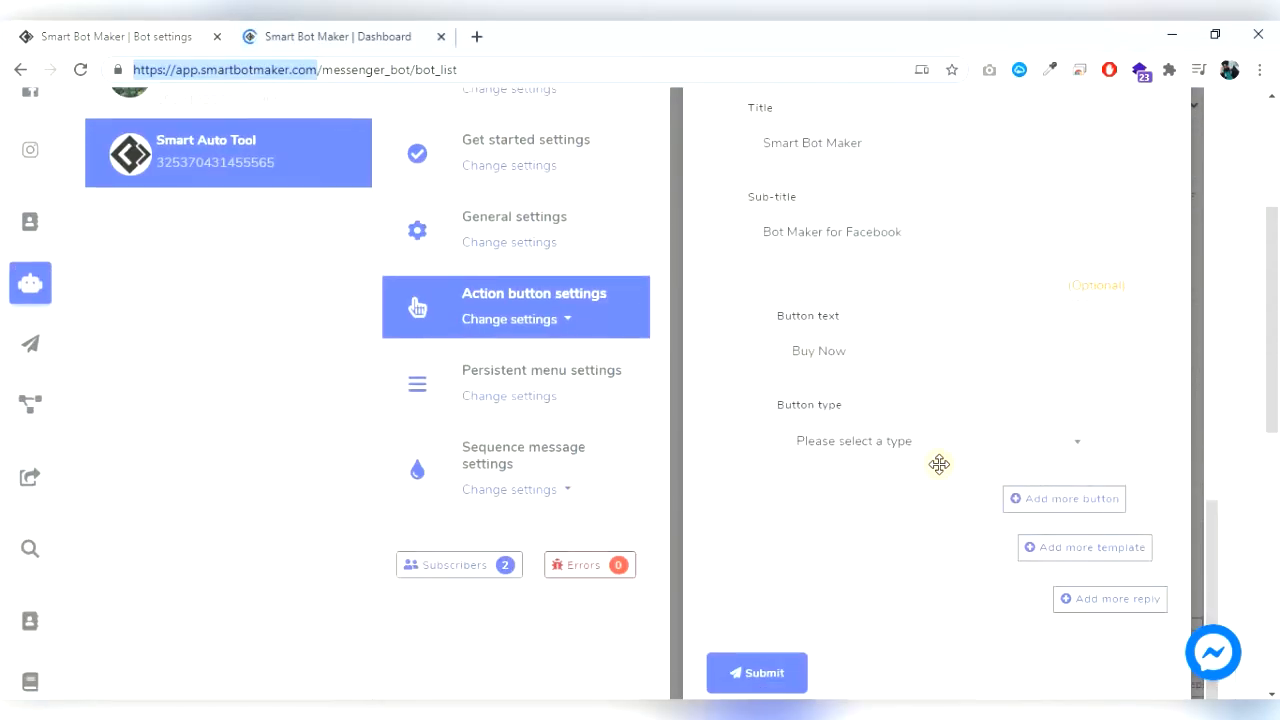
{"action": "left_click", "coordinate": [893, 449]}
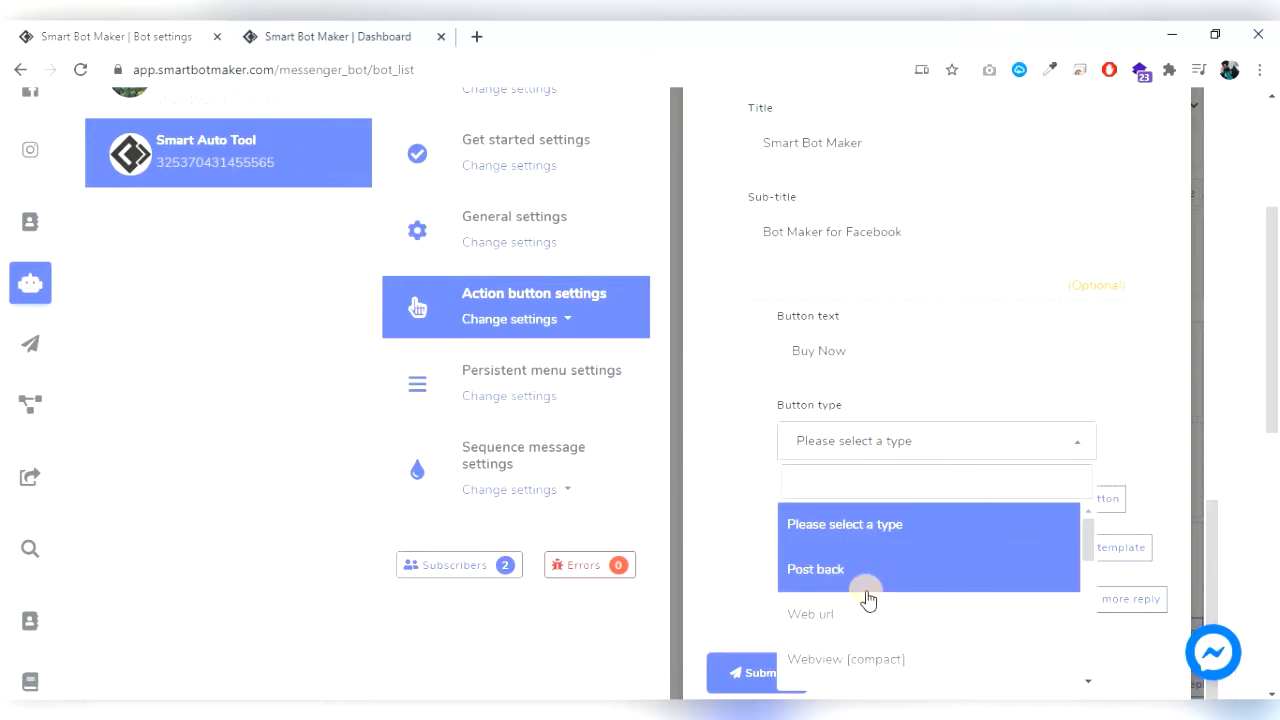
{"action": "scroll", "coordinate": [865, 602], "scroll_direction": "down", "scroll_amount": 2}
{"action": "scroll", "coordinate": [868, 603], "scroll_direction": "down", "scroll_amount": 2}
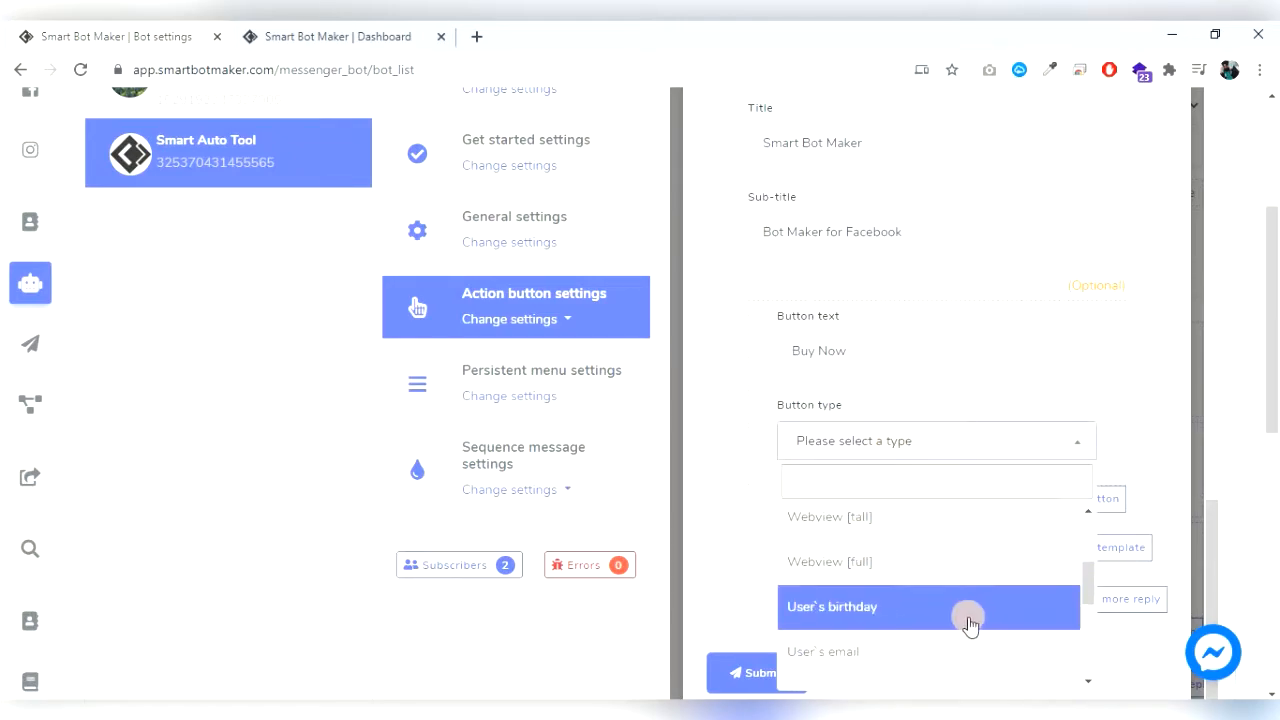
{"action": "scroll", "coordinate": [880, 630], "scroll_direction": "up", "scroll_amount": 2}
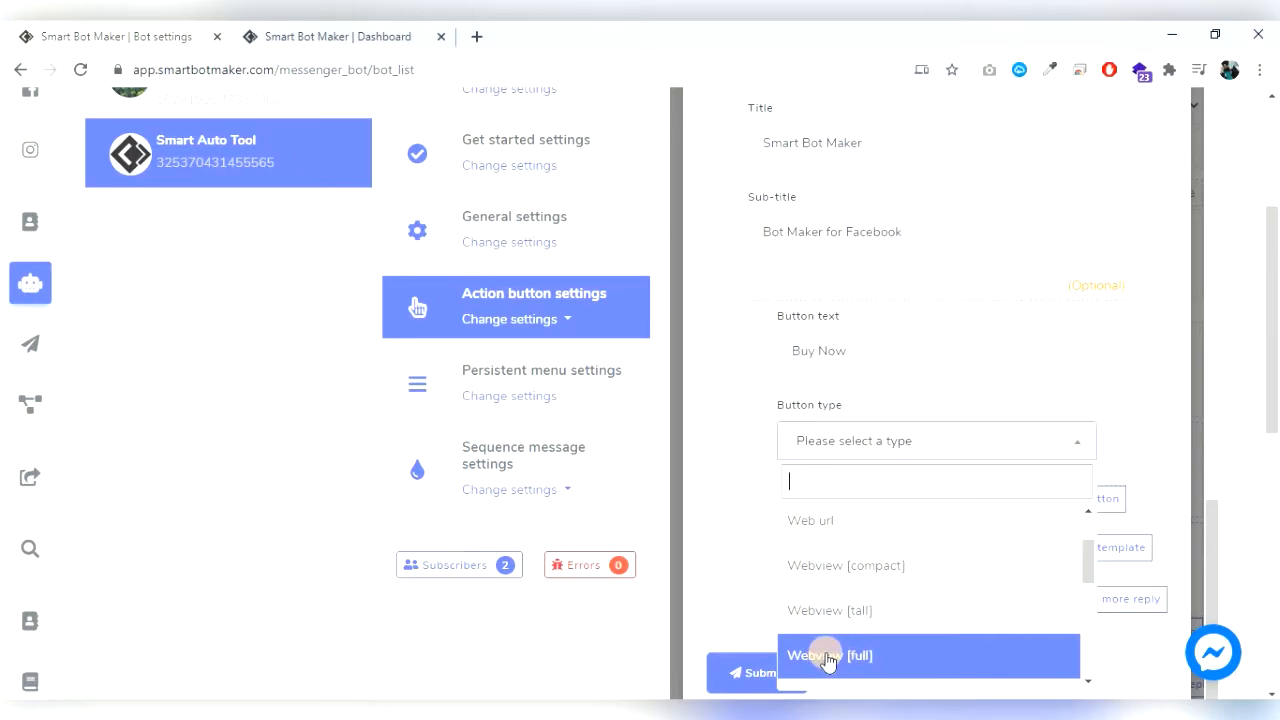
{"action": "left_click", "coordinate": [828, 655]}
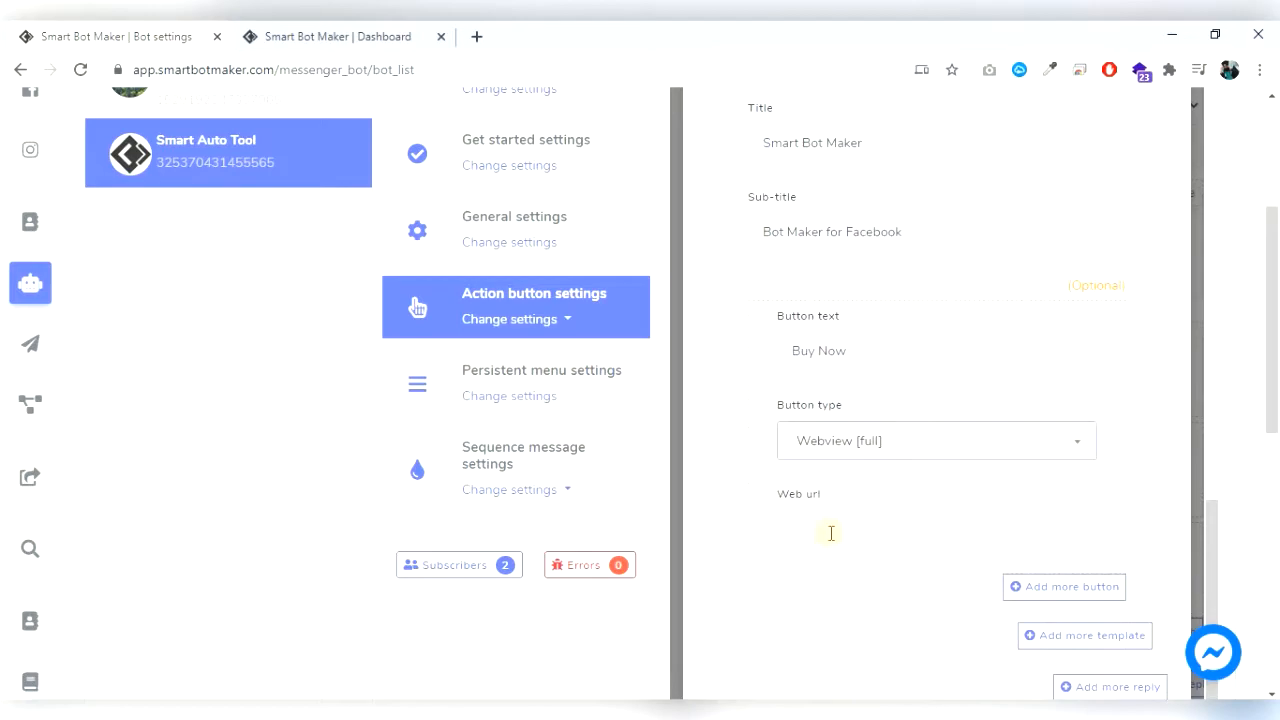
Copy the Smart Bot Maker product page URL (ecommerce/product/2) from the ecommerce store and paste it as the Buy Now button's web URL.
{"action": "left_click", "coordinate": [830, 533]}
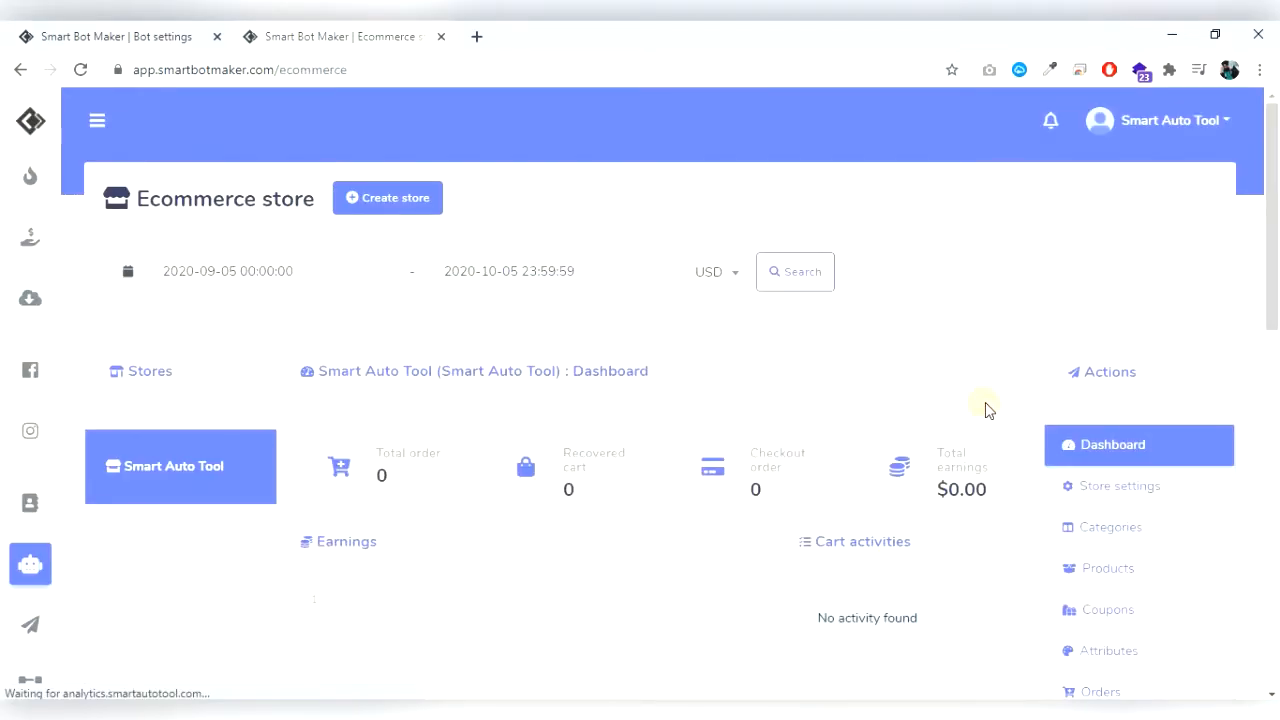
{"action": "scroll", "coordinate": [985, 410], "scroll_direction": "down", "scroll_amount": 3}
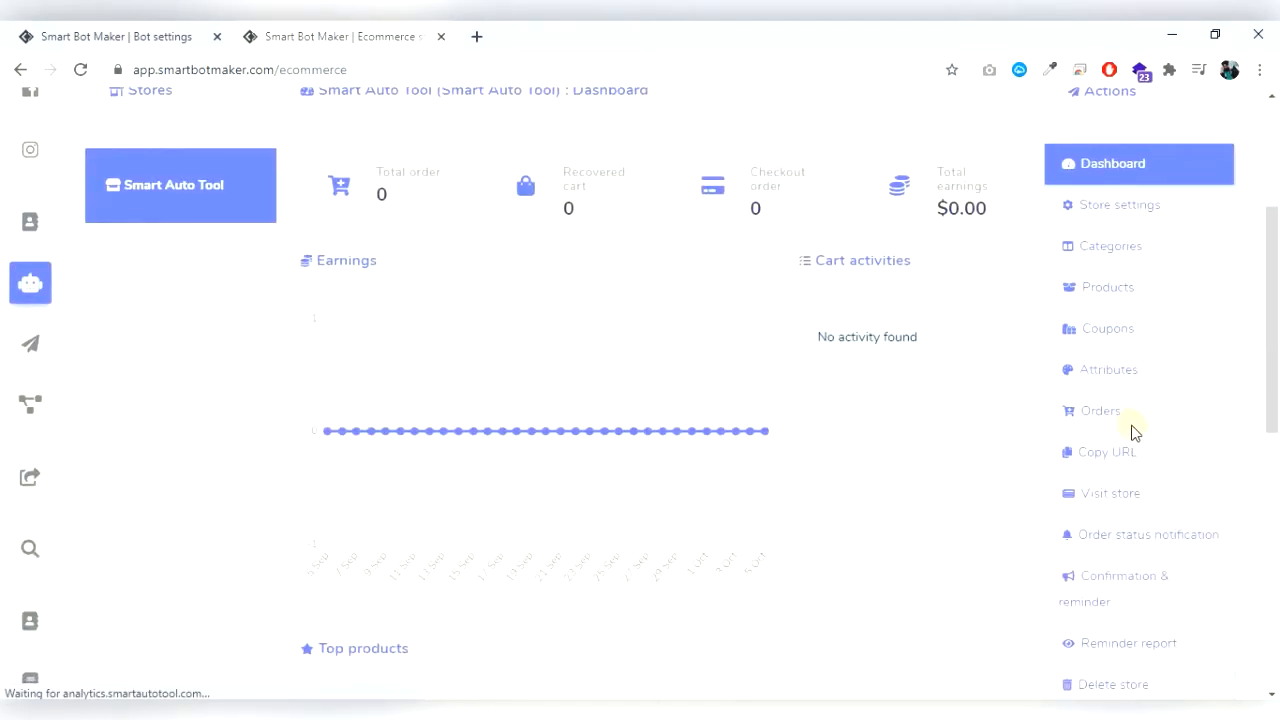
{"action": "left_click", "coordinate": [1119, 455]}
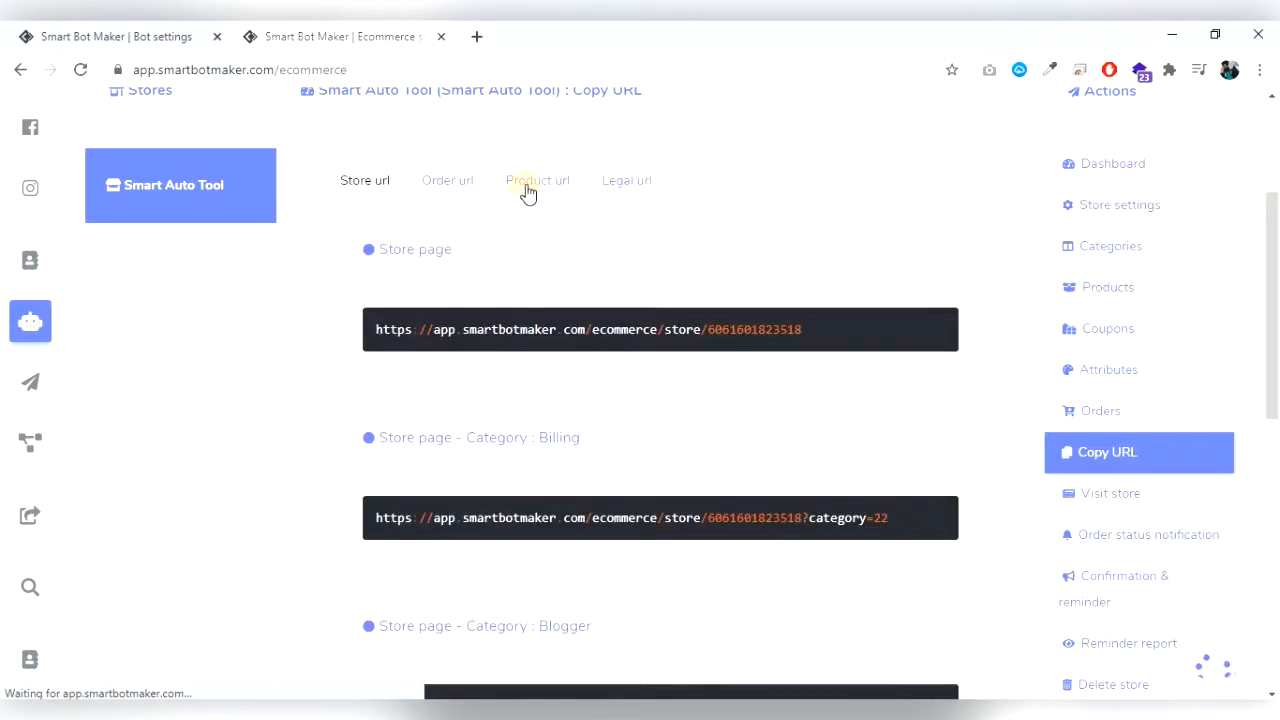
{"action": "left_click", "coordinate": [527, 190]}
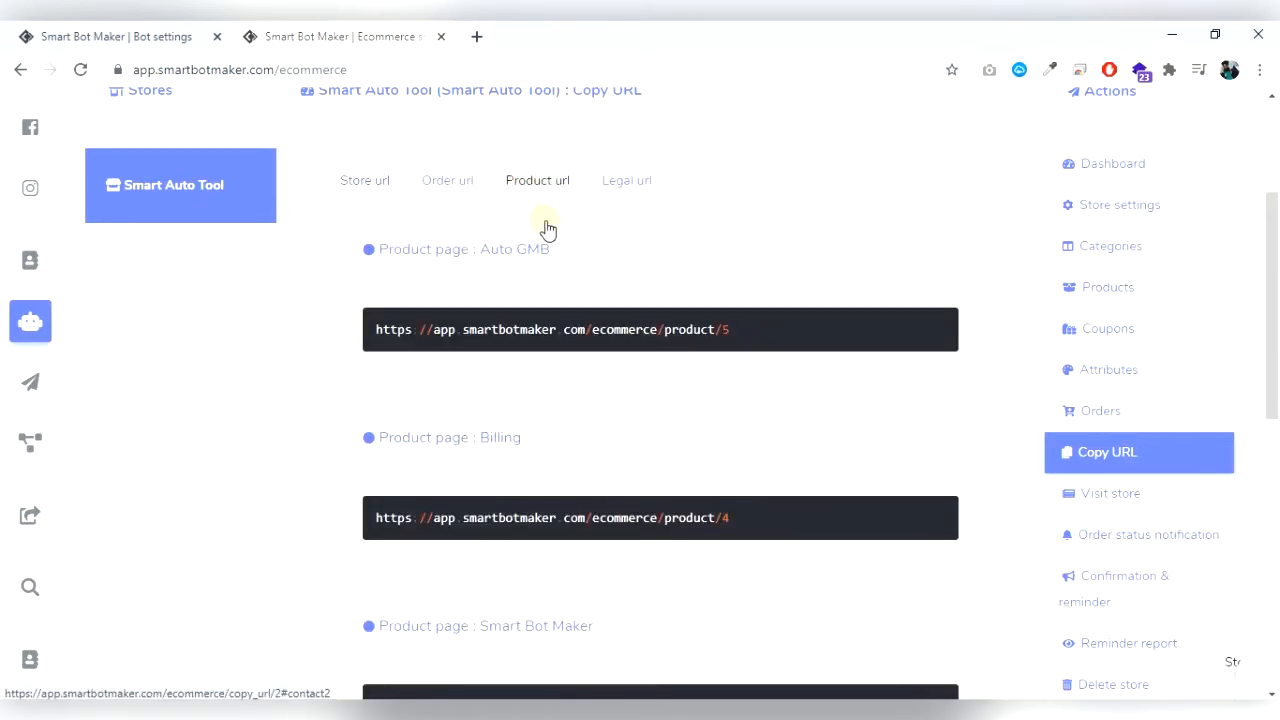
{"action": "scroll", "coordinate": [577, 457], "scroll_direction": "down", "scroll_amount": 3}
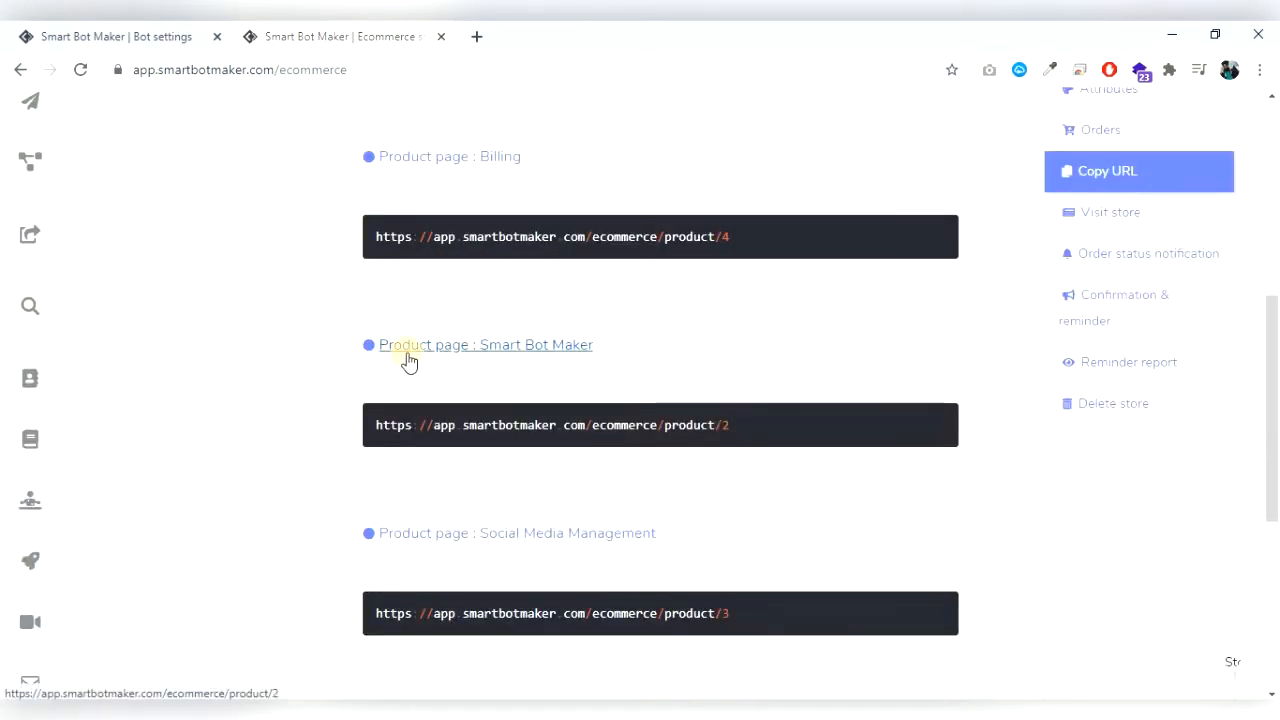
{"action": "left_click", "coordinate": [926, 416]}
{"action": "left_click", "coordinate": [100, 34]}
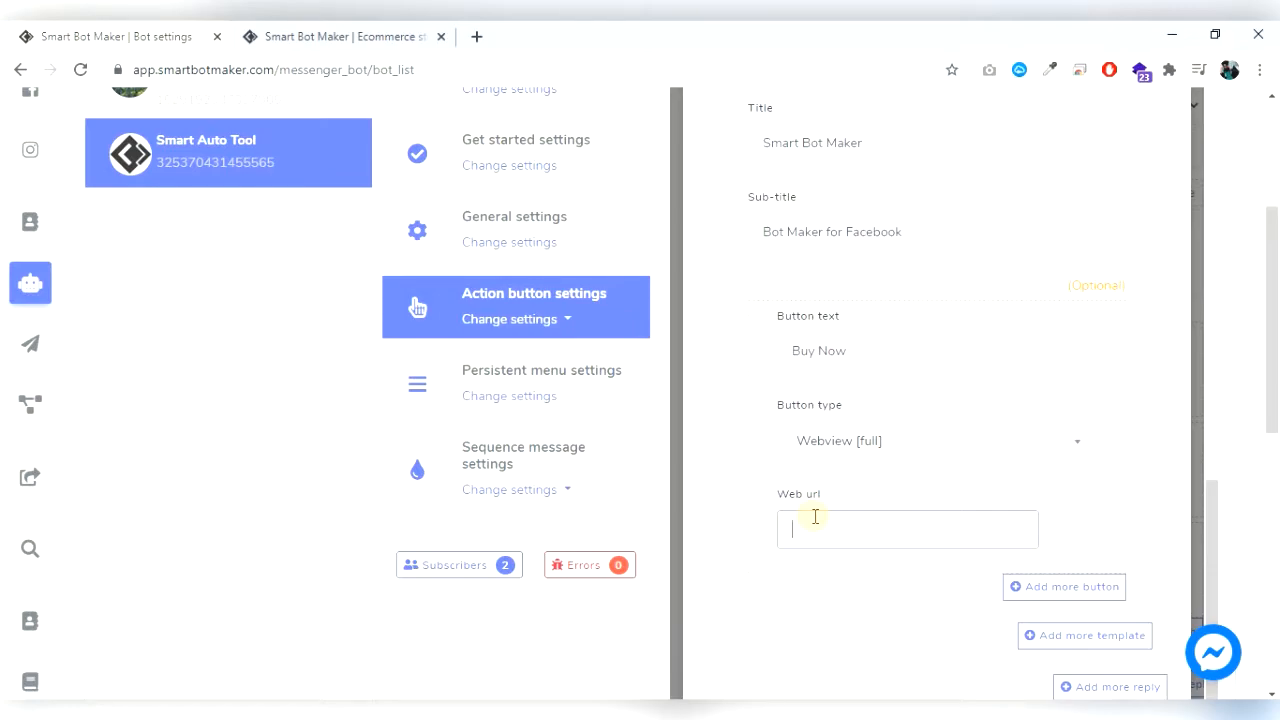
{"action": "key", "text": "ctrl+v"}
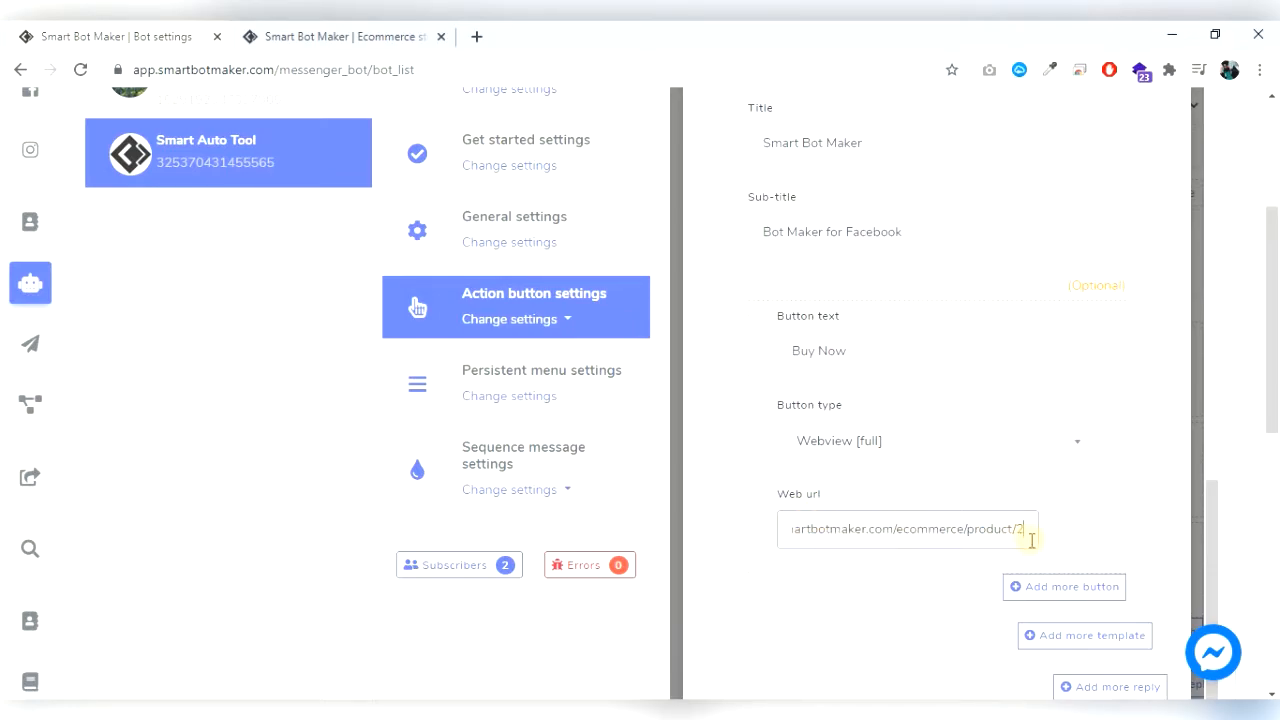
{"action": "left_click", "coordinate": [849, 628]}
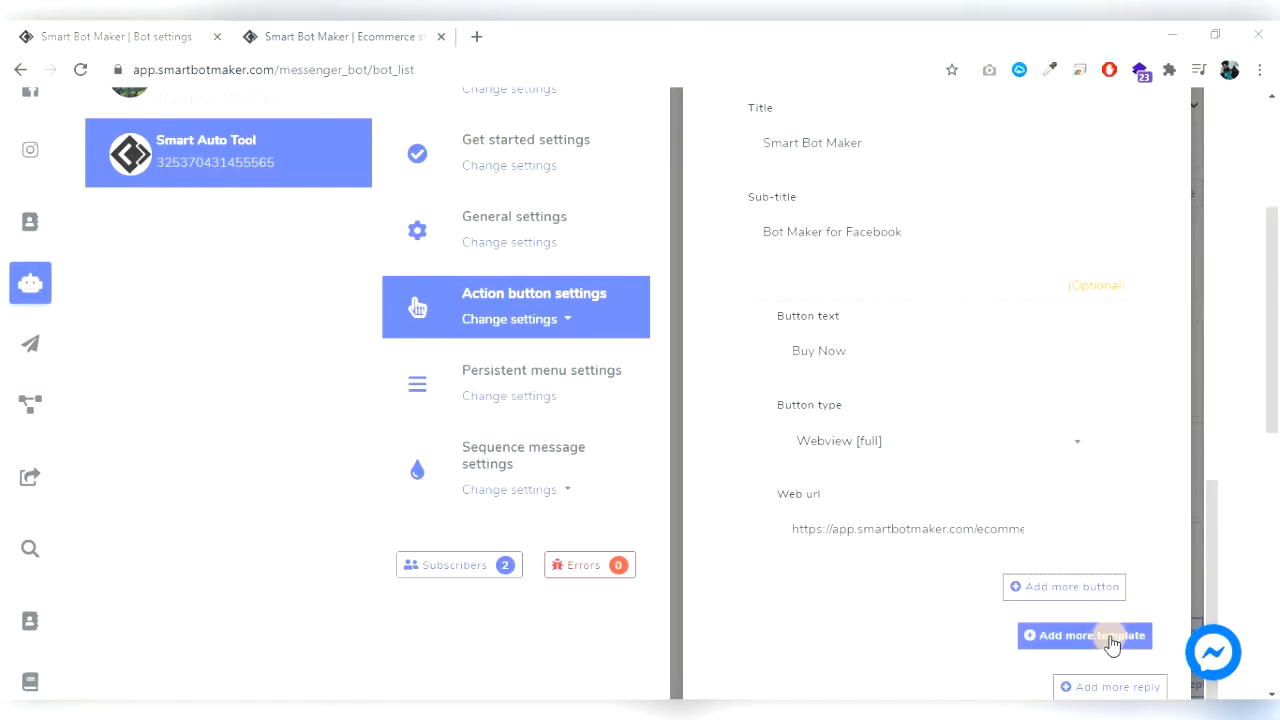
{"action": "left_click", "coordinate": [1110, 635]}
{"action": "scroll", "coordinate": [1006, 543], "scroll_direction": "down", "scroll_amount": 2}
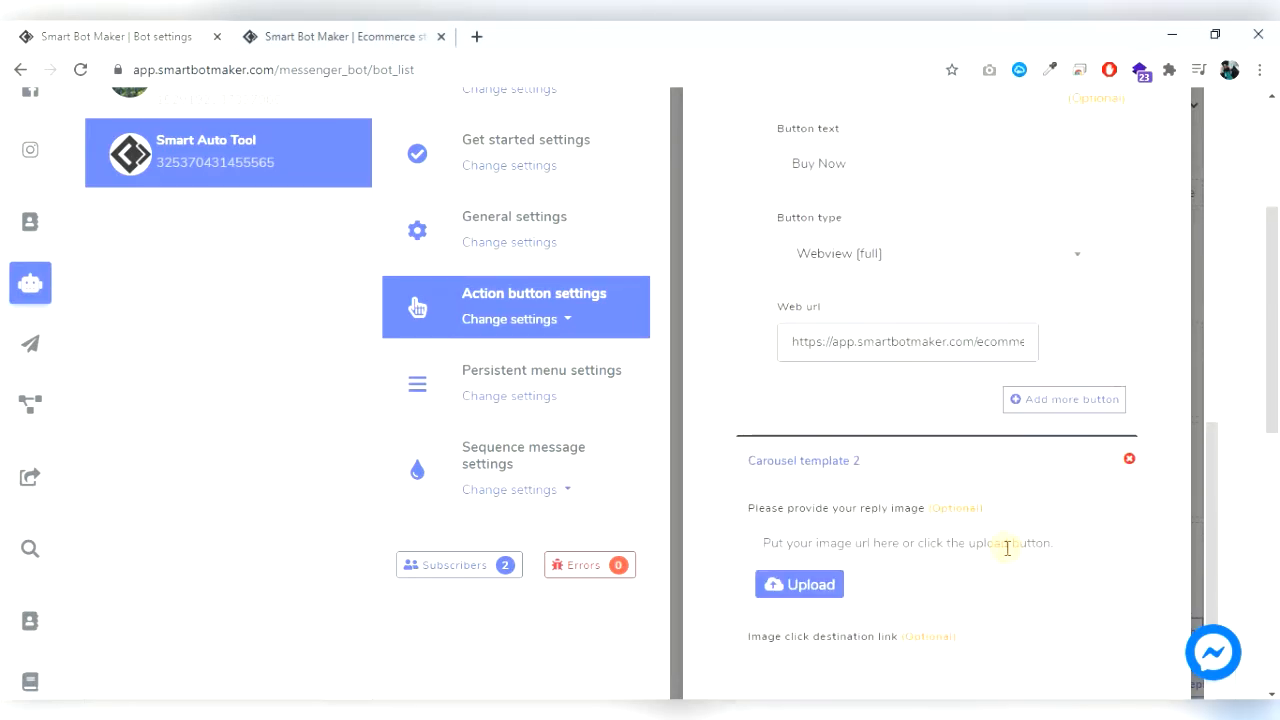
{"action": "left_click", "coordinate": [1040, 410]}
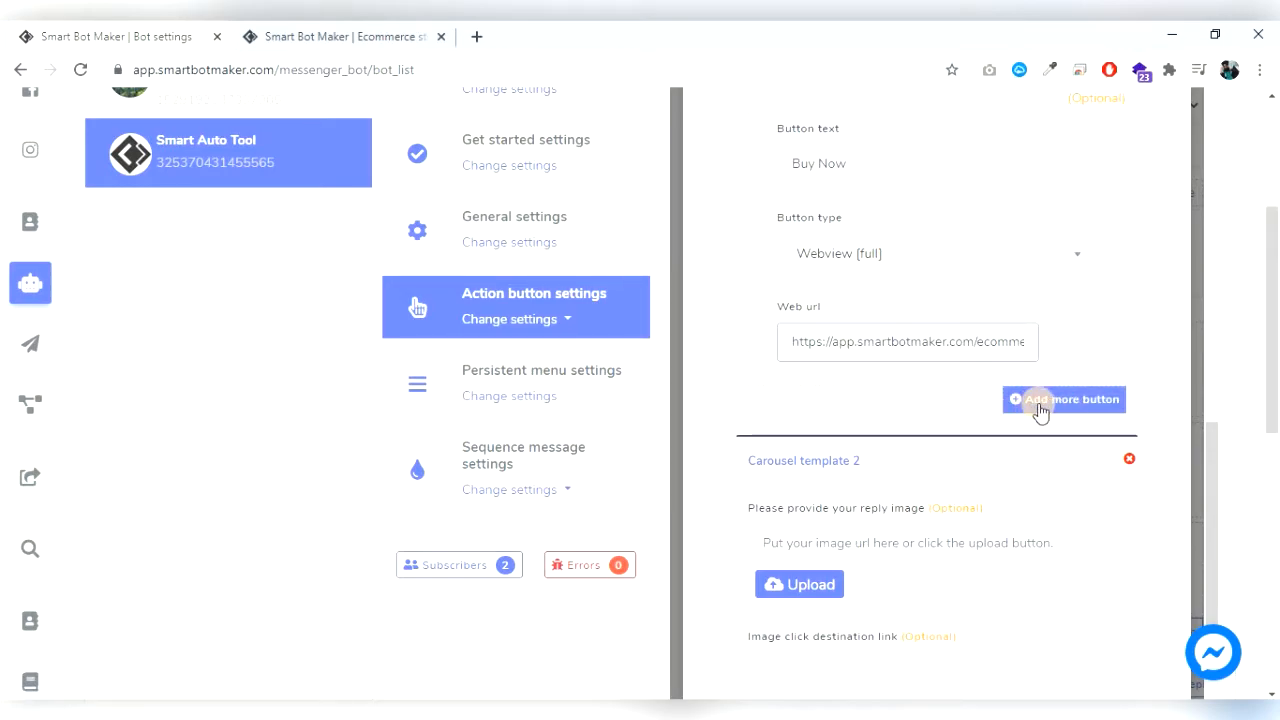
{"action": "left_click", "coordinate": [1129, 460]}
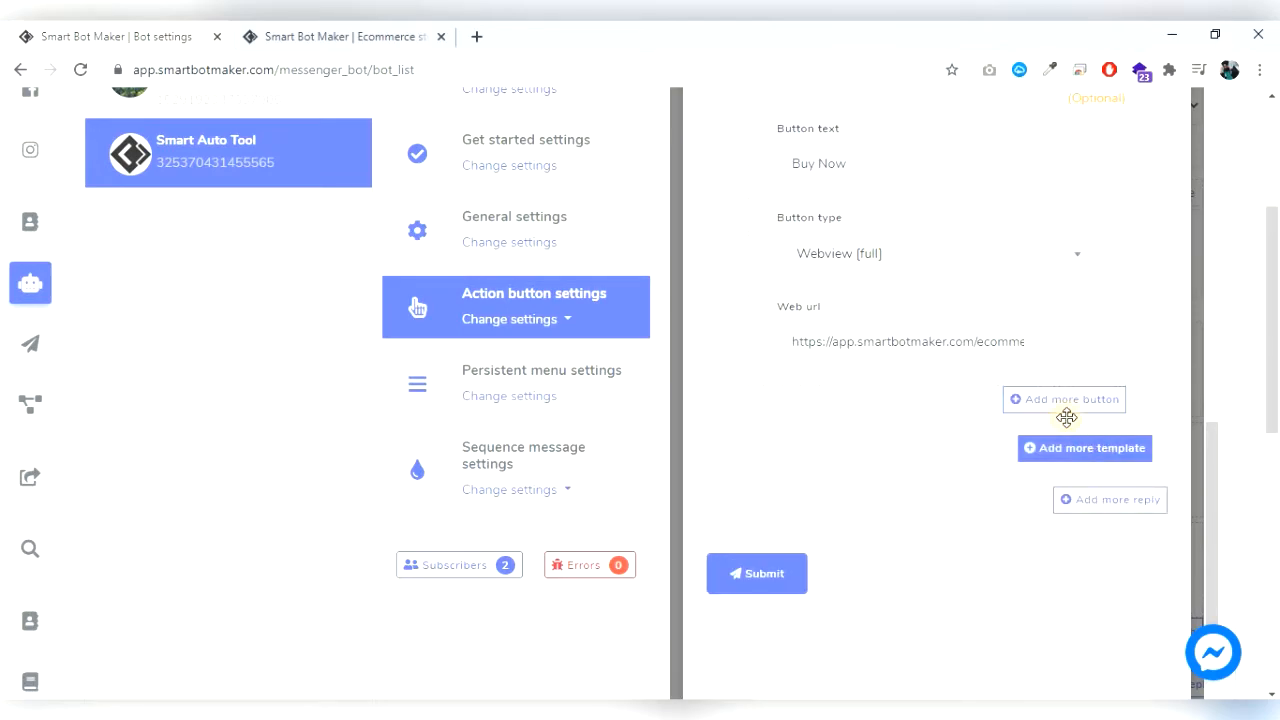
Add a second button to Carousel template 1 with the text "Store" and the button type Webview [full].
{"action": "left_click", "coordinate": [1073, 499]}
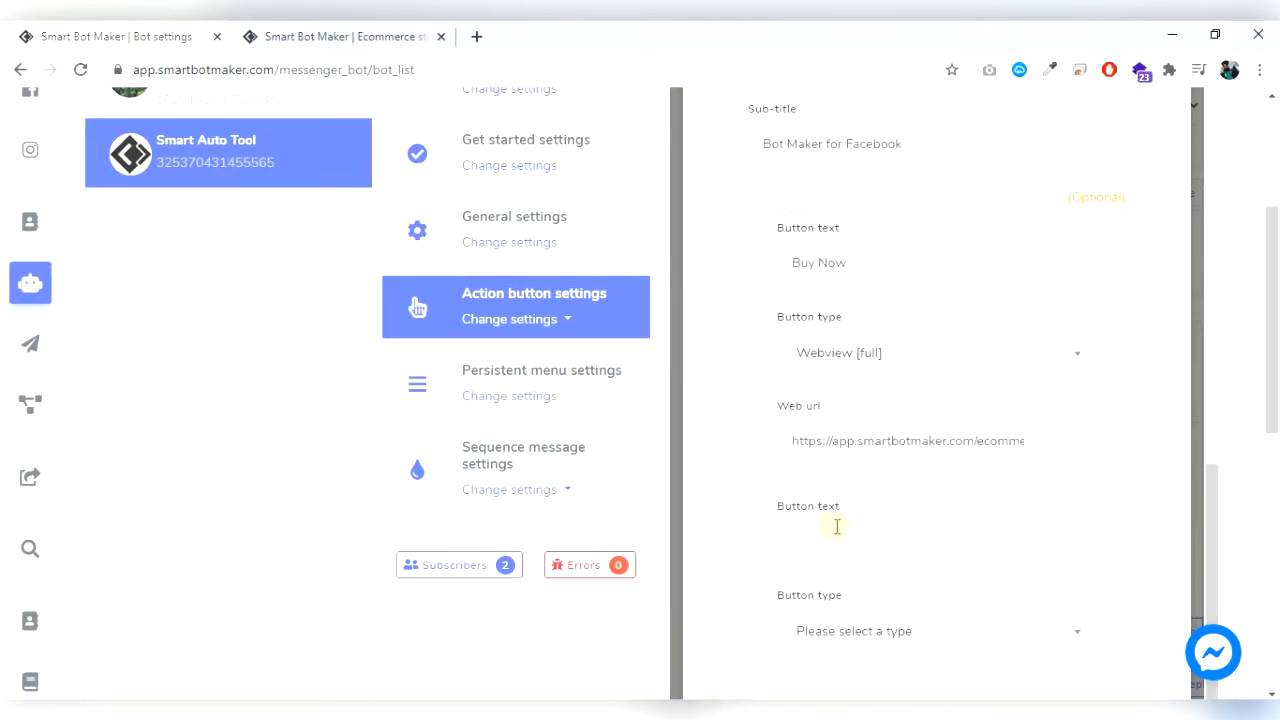
{"action": "scroll", "coordinate": [837, 527], "scroll_direction": "down", "scroll_amount": 3}
{"action": "left_click", "coordinate": [820, 303]}
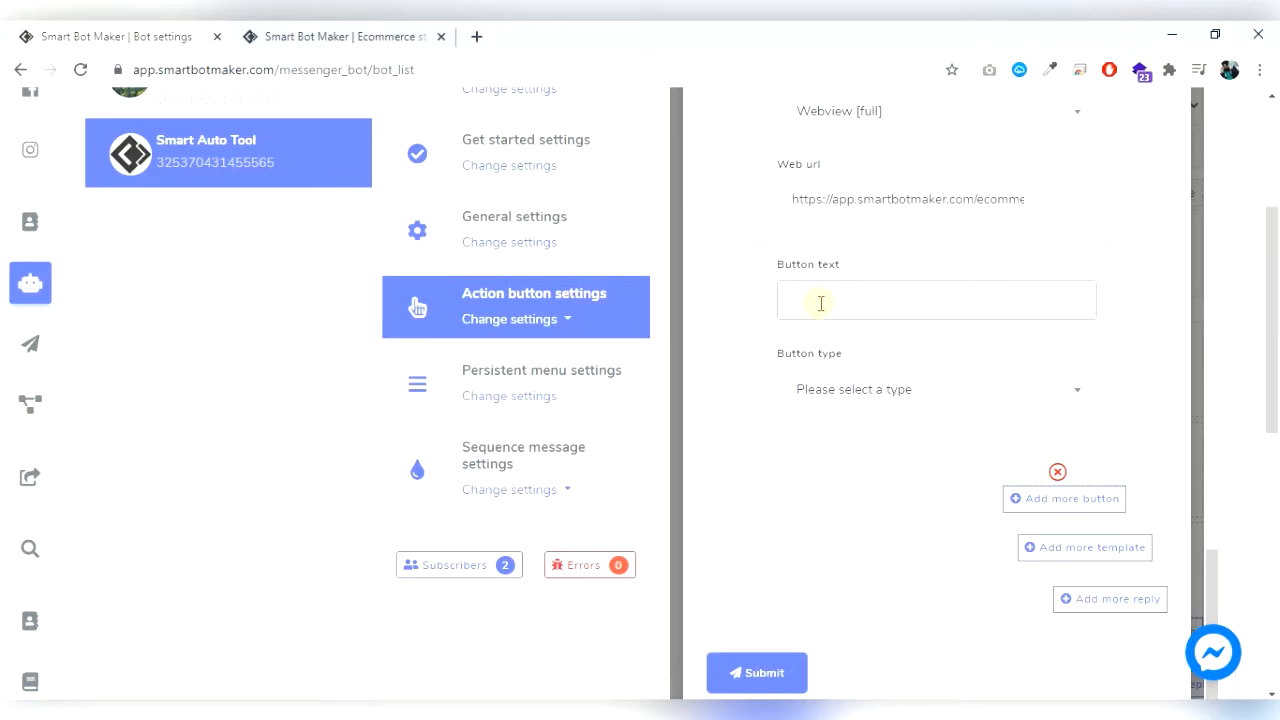
{"action": "type", "text": "Store"}
{"action": "left_click", "coordinate": [866, 391]}
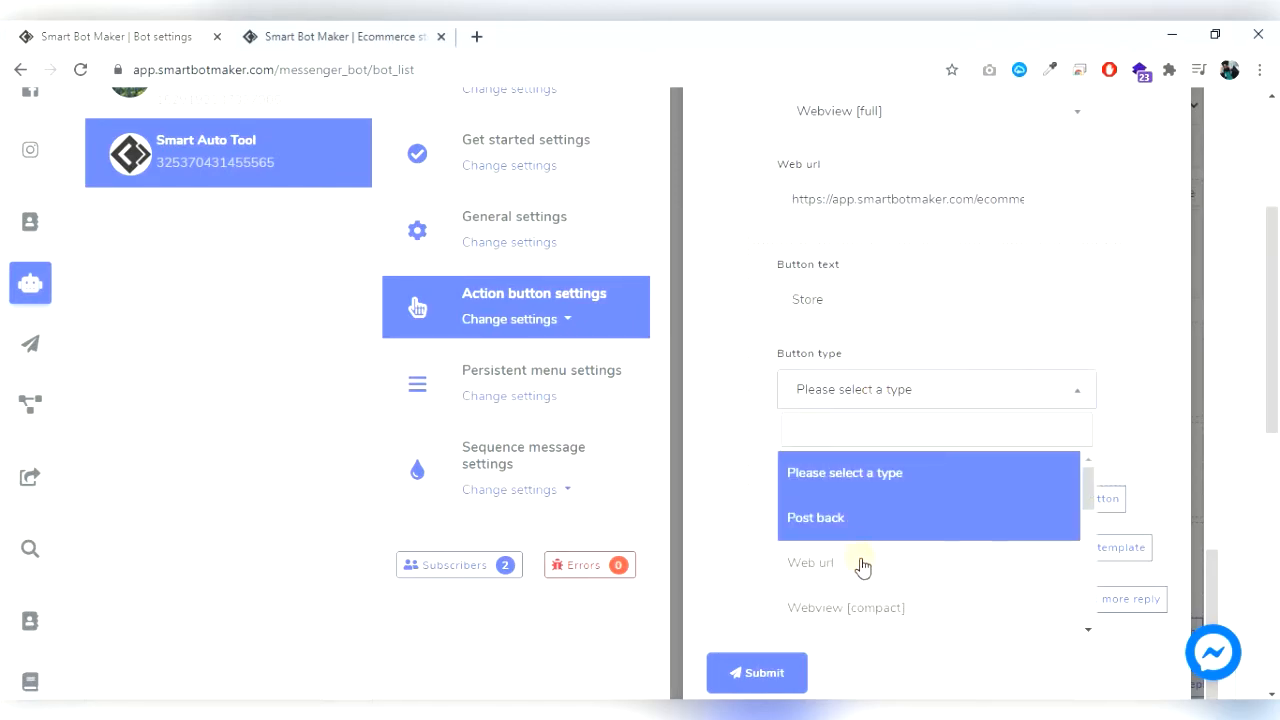
{"action": "scroll", "coordinate": [863, 569], "scroll_direction": "down", "scroll_amount": 1}
{"action": "left_click", "coordinate": [876, 602]}
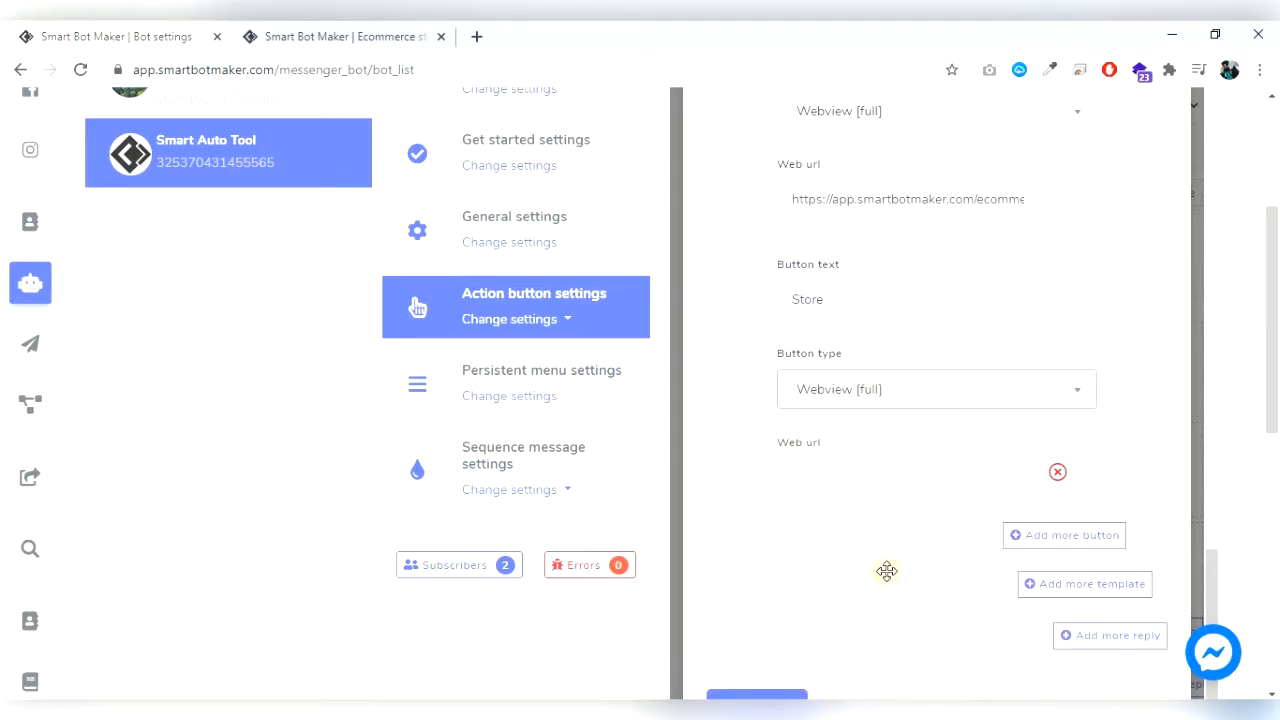
Copy the main store page URL from the ecommerce store and paste it as the Store button's web URL.
{"action": "left_click", "coordinate": [265, 34]}
{"action": "scroll", "coordinate": [517, 249], "scroll_direction": "up", "scroll_amount": 5}
{"action": "left_click", "coordinate": [383, 282]}
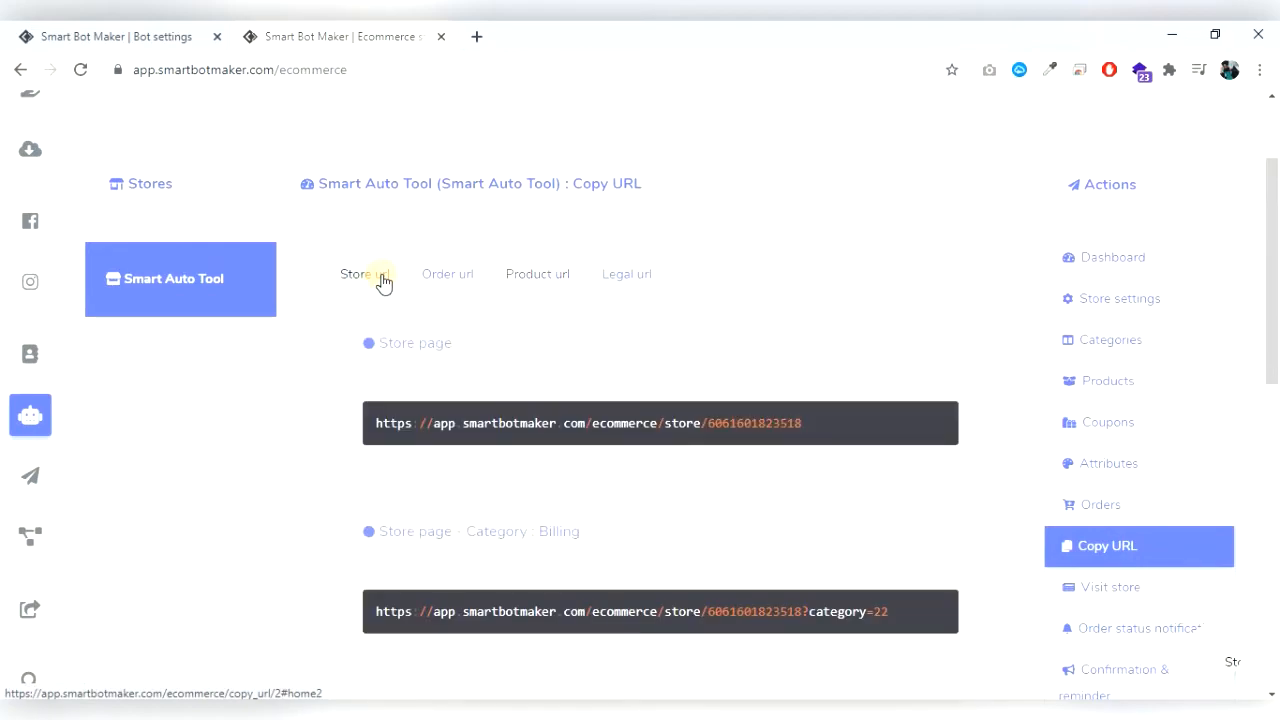
{"action": "left_click", "coordinate": [936, 419]}
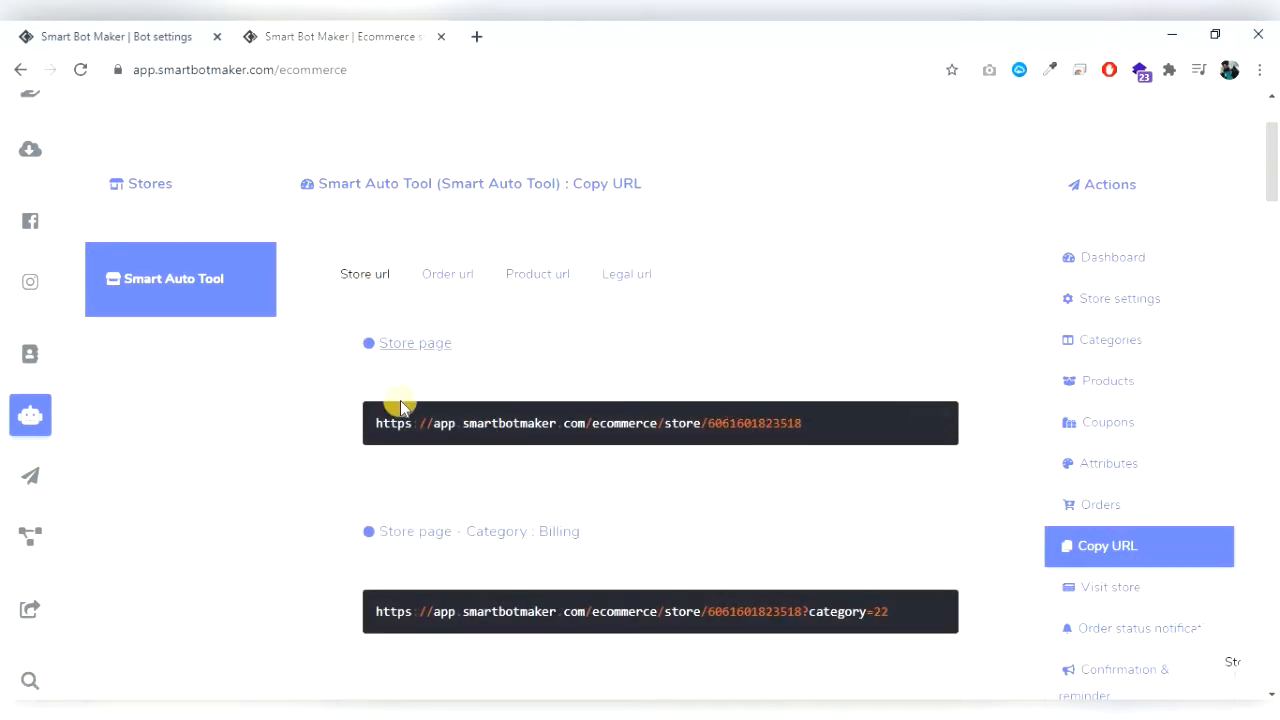
{"action": "left_click", "coordinate": [136, 30]}
{"action": "left_click", "coordinate": [840, 490]}
{"action": "key", "text": "ctrl+v"}
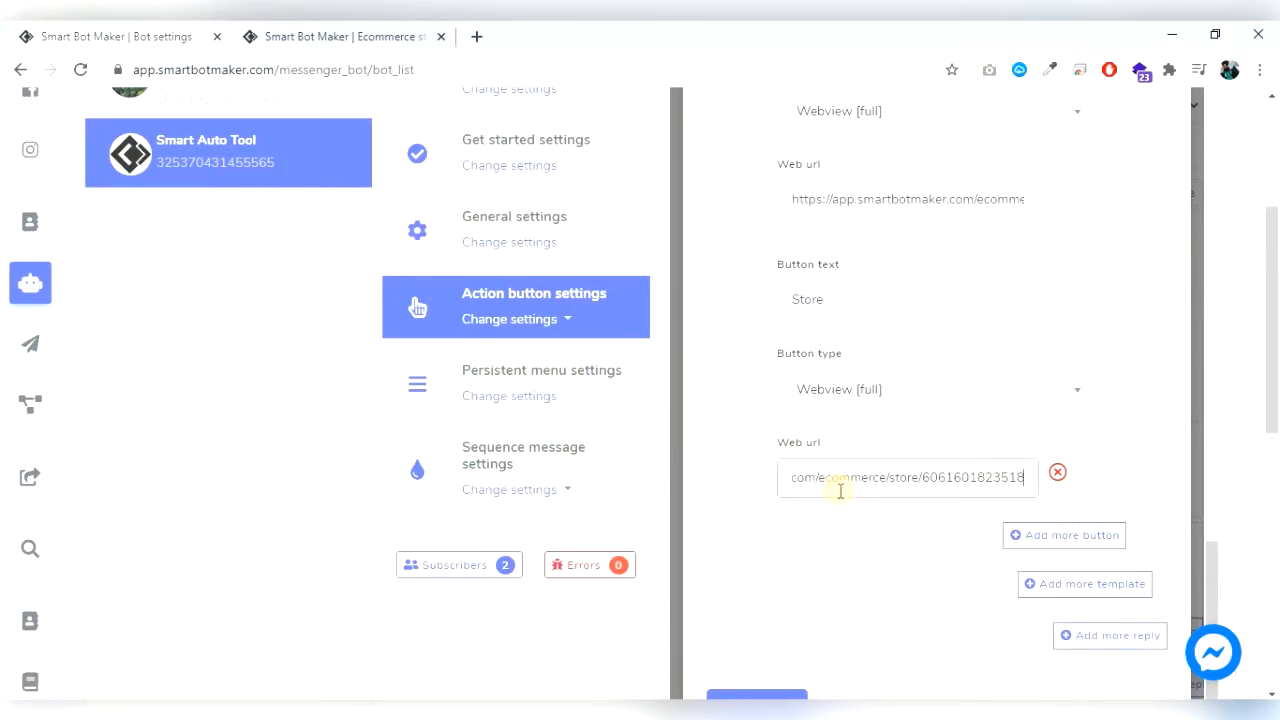
Add Carousel template 2 and upload the image icon-set-1142000_1280 from Downloads as its reply image.
{"action": "middle_click", "coordinate": [1082, 584]}
{"action": "left_click", "coordinate": [1082, 584]}
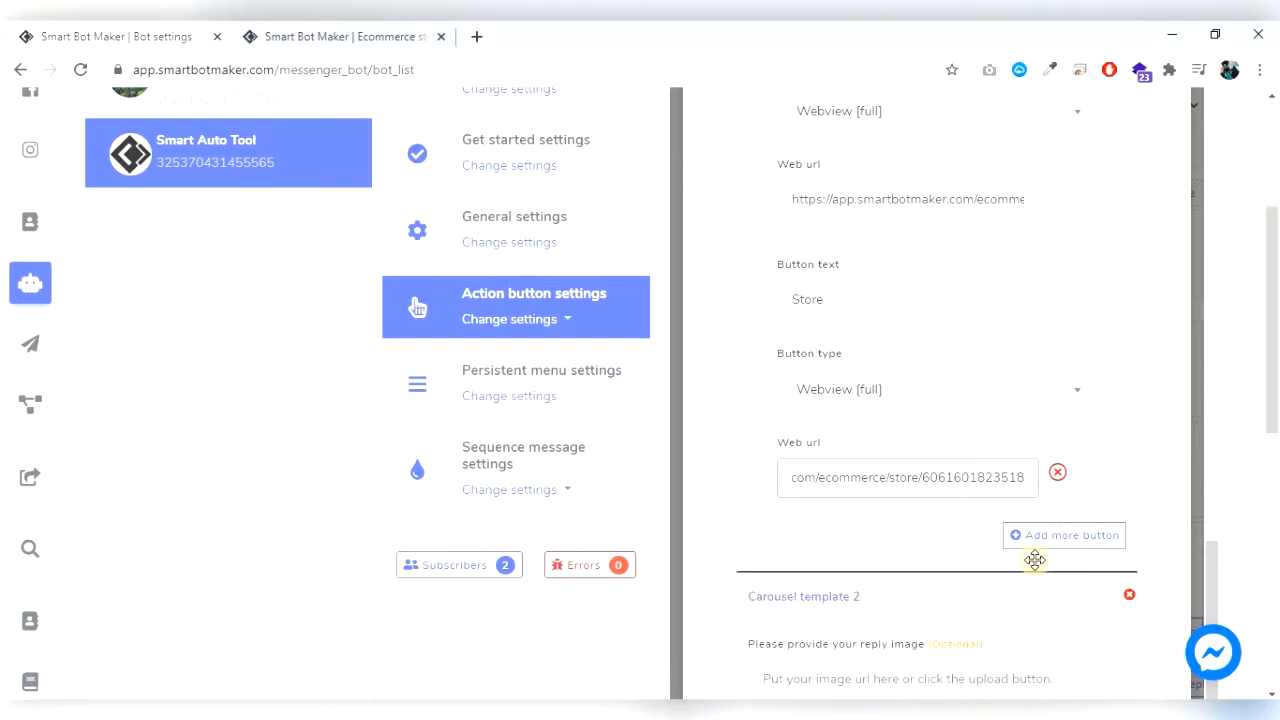
{"action": "scroll", "coordinate": [1034, 560], "scroll_direction": "down", "scroll_amount": 3}
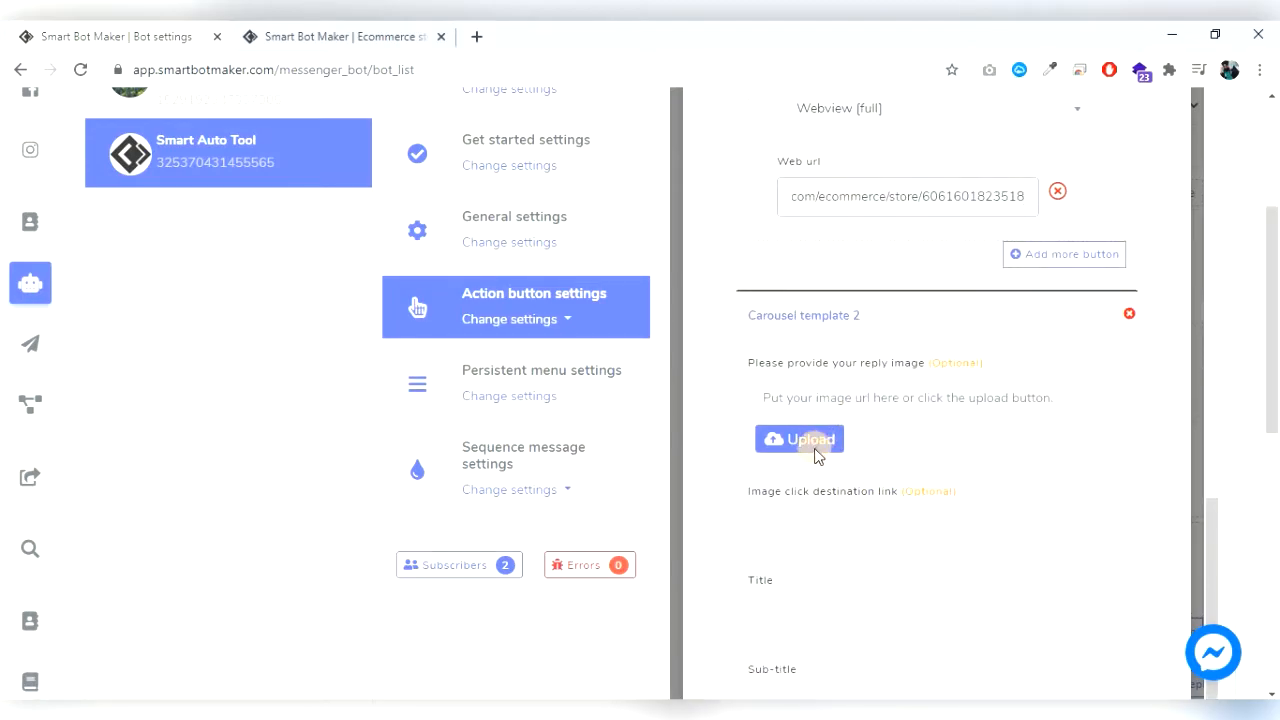
{"action": "left_click", "coordinate": [815, 450]}
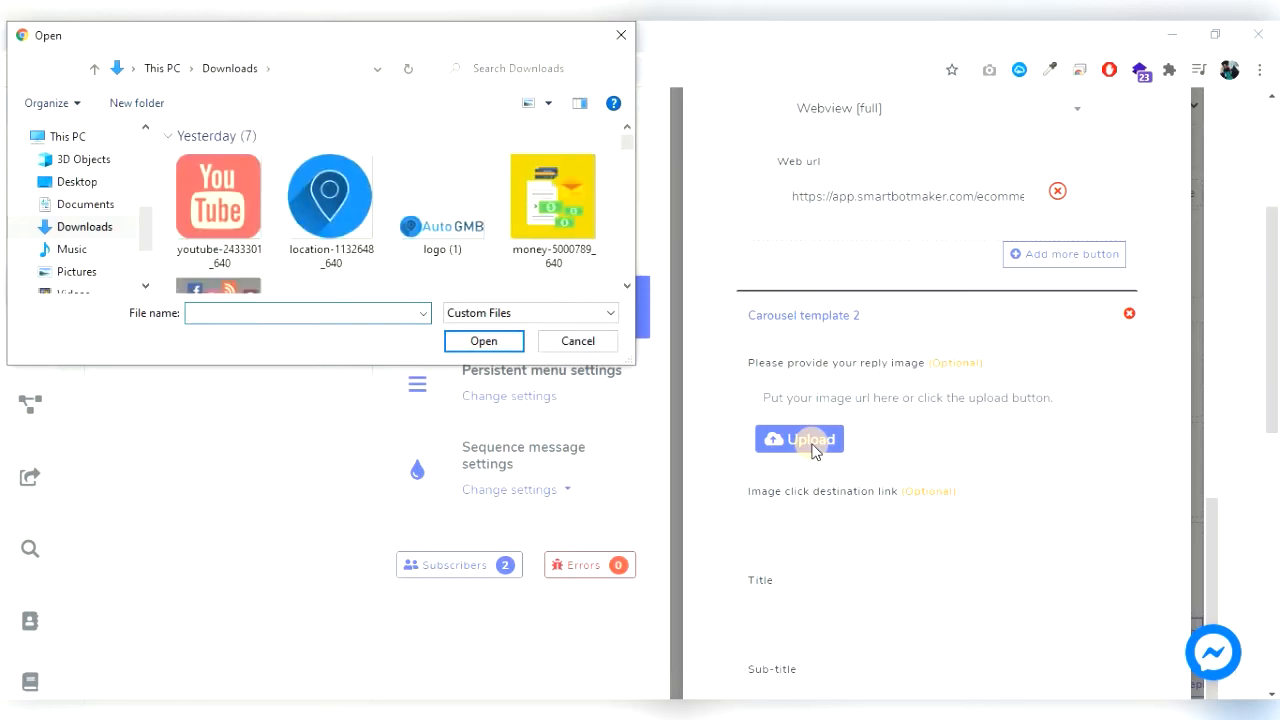
{"action": "left_click", "coordinate": [352, 230]}
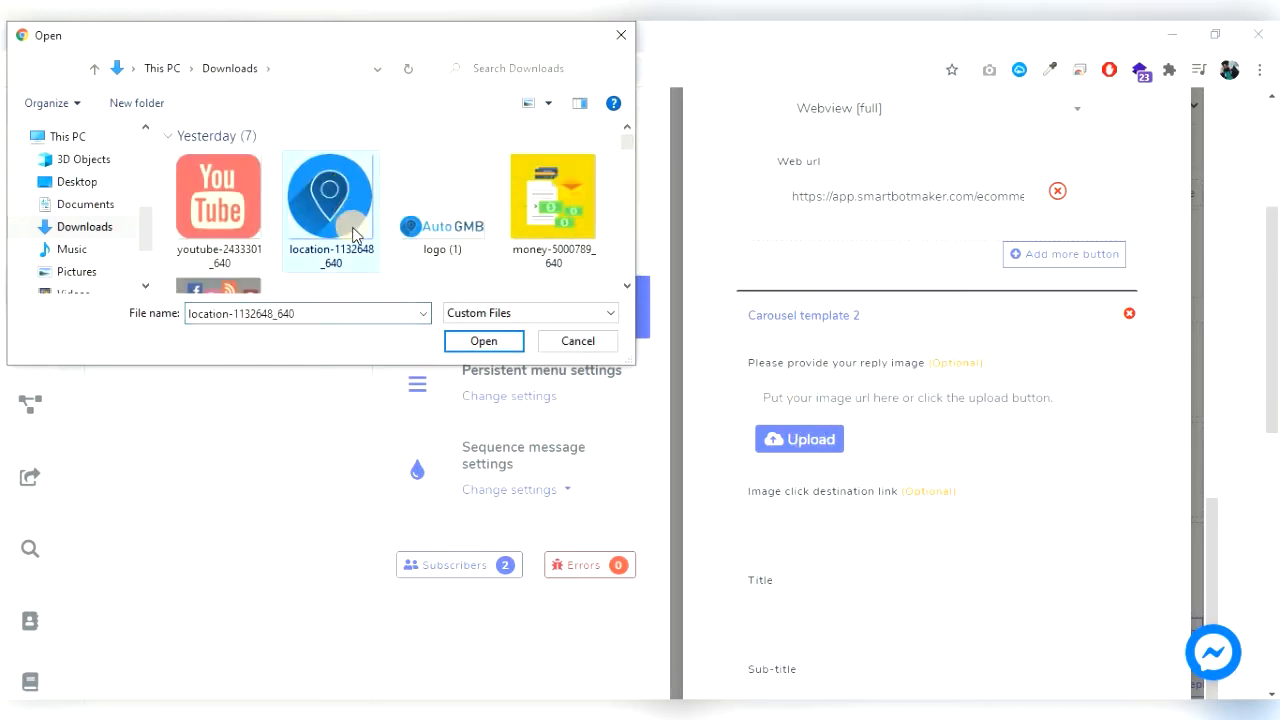
{"action": "scroll", "coordinate": [360, 240], "scroll_direction": "down", "scroll_amount": 2}
{"action": "left_click", "coordinate": [222, 226]}
{"action": "left_click", "coordinate": [483, 341]}
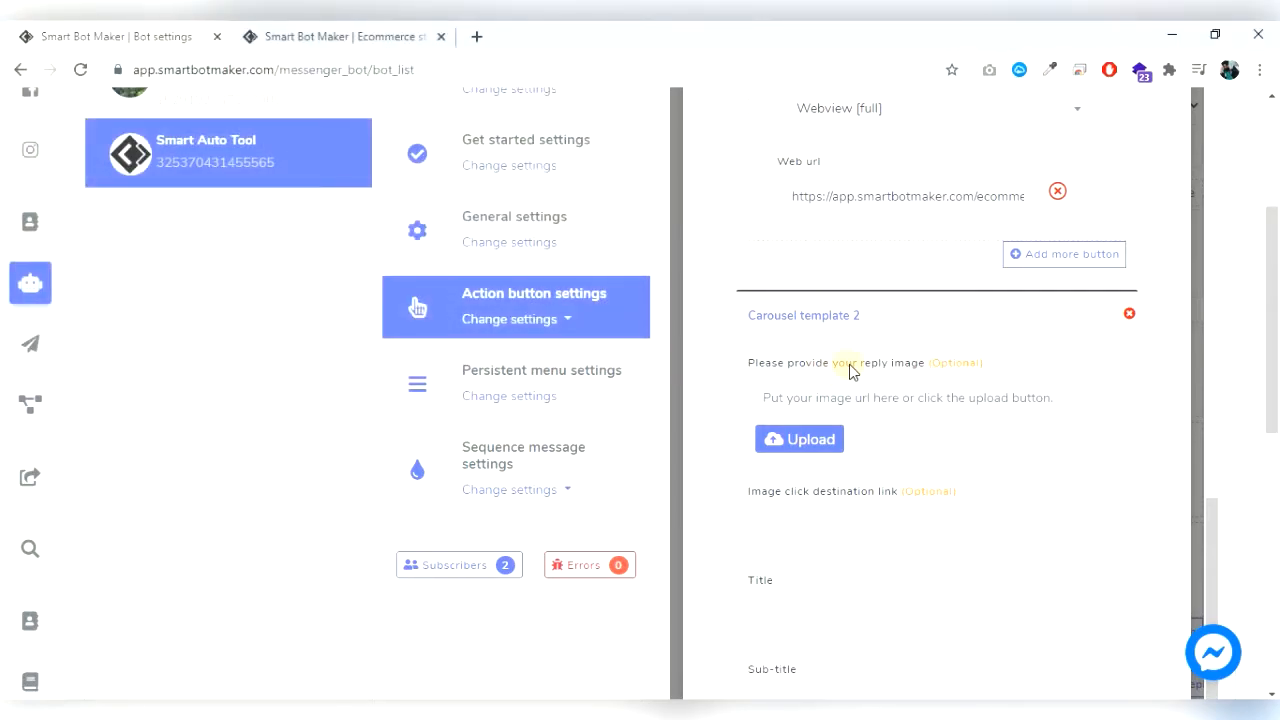
Give Carousel template 2 the title "Social Media Management" and the sub-title "Manage social network in one place".
{"action": "scroll", "coordinate": [849, 364], "scroll_direction": "down", "scroll_amount": 2}
{"action": "scroll", "coordinate": [849, 364], "scroll_direction": "down", "scroll_amount": 1}
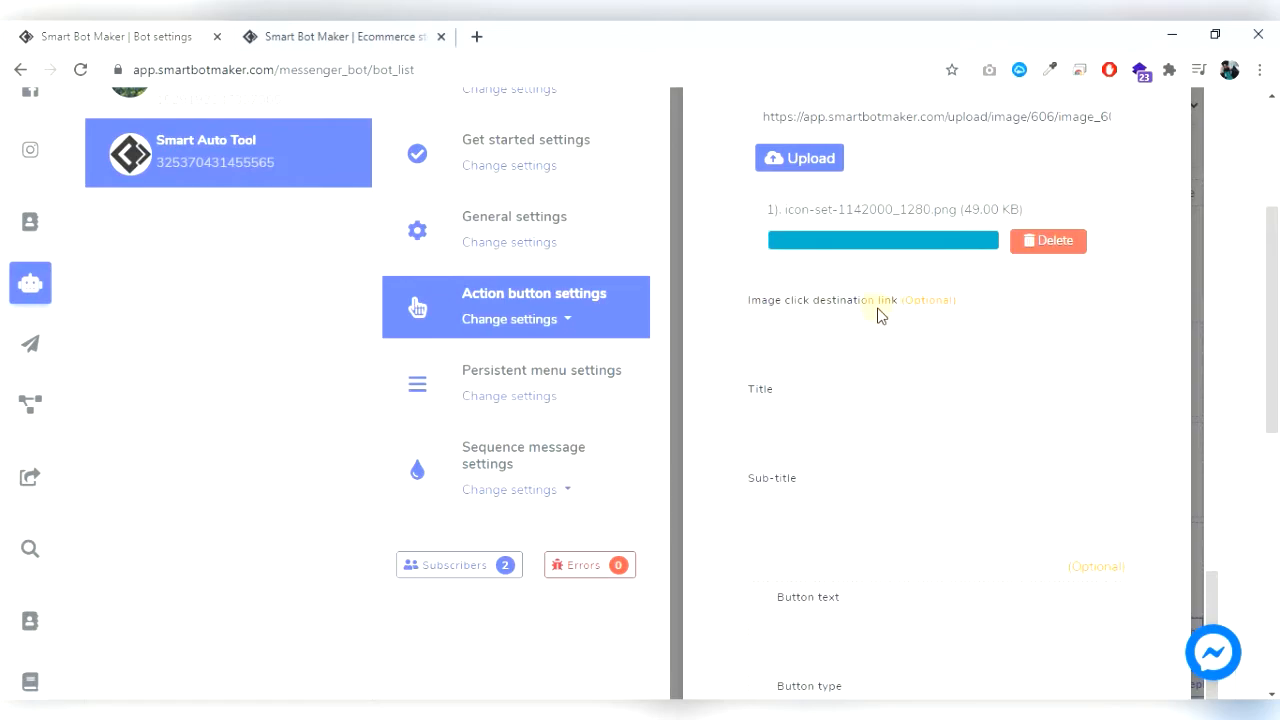
{"action": "scroll", "coordinate": [863, 421], "scroll_direction": "up", "scroll_amount": 1}
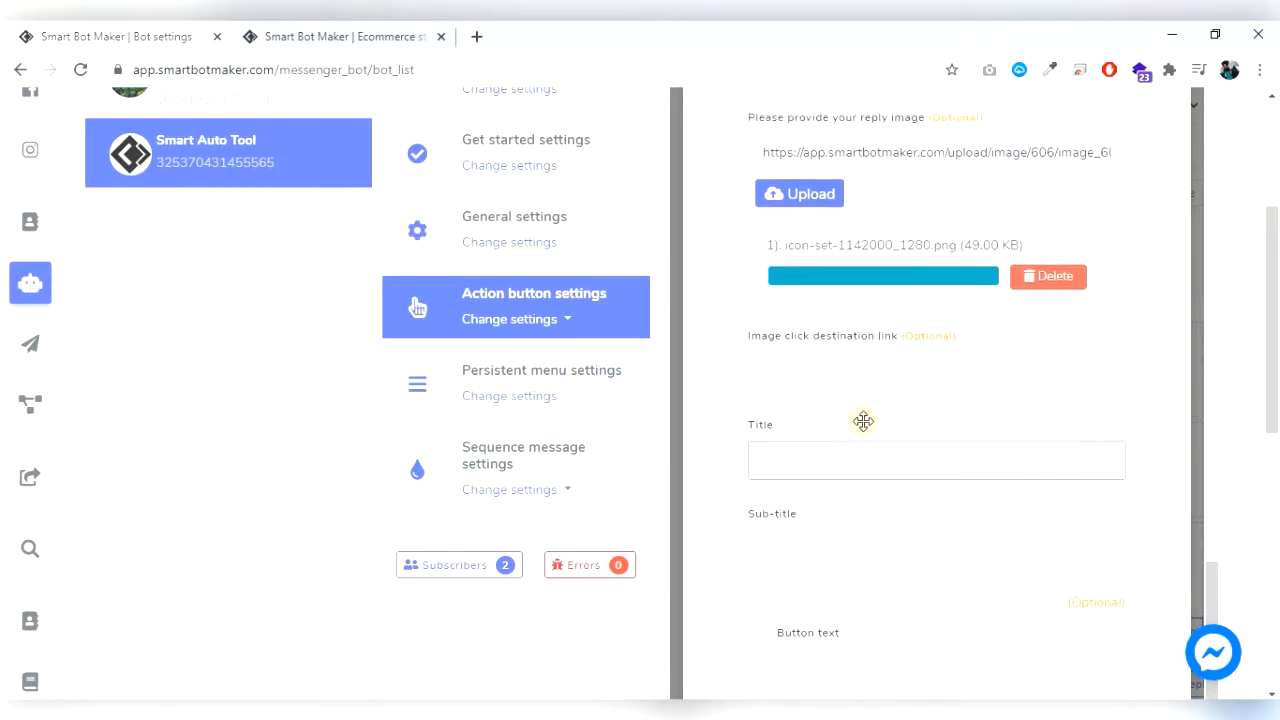
{"action": "scroll", "coordinate": [863, 421], "scroll_direction": "up", "scroll_amount": 2}
{"action": "scroll", "coordinate": [863, 421], "scroll_direction": "down", "scroll_amount": 1}
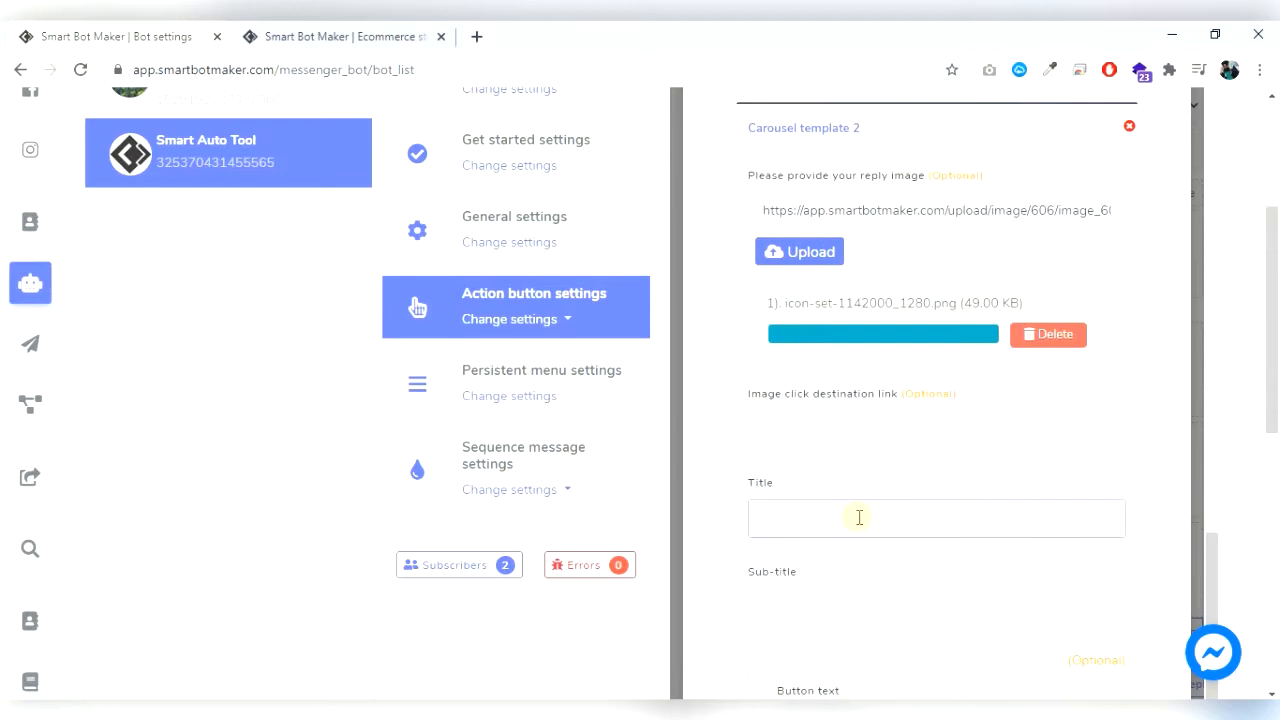
{"action": "left_click", "coordinate": [858, 517]}
{"action": "key", "text": "ctrl+v"}
{"action": "left_click", "coordinate": [893, 612]}
{"action": "scroll", "coordinate": [893, 614], "scroll_direction": "down", "scroll_amount": 2}
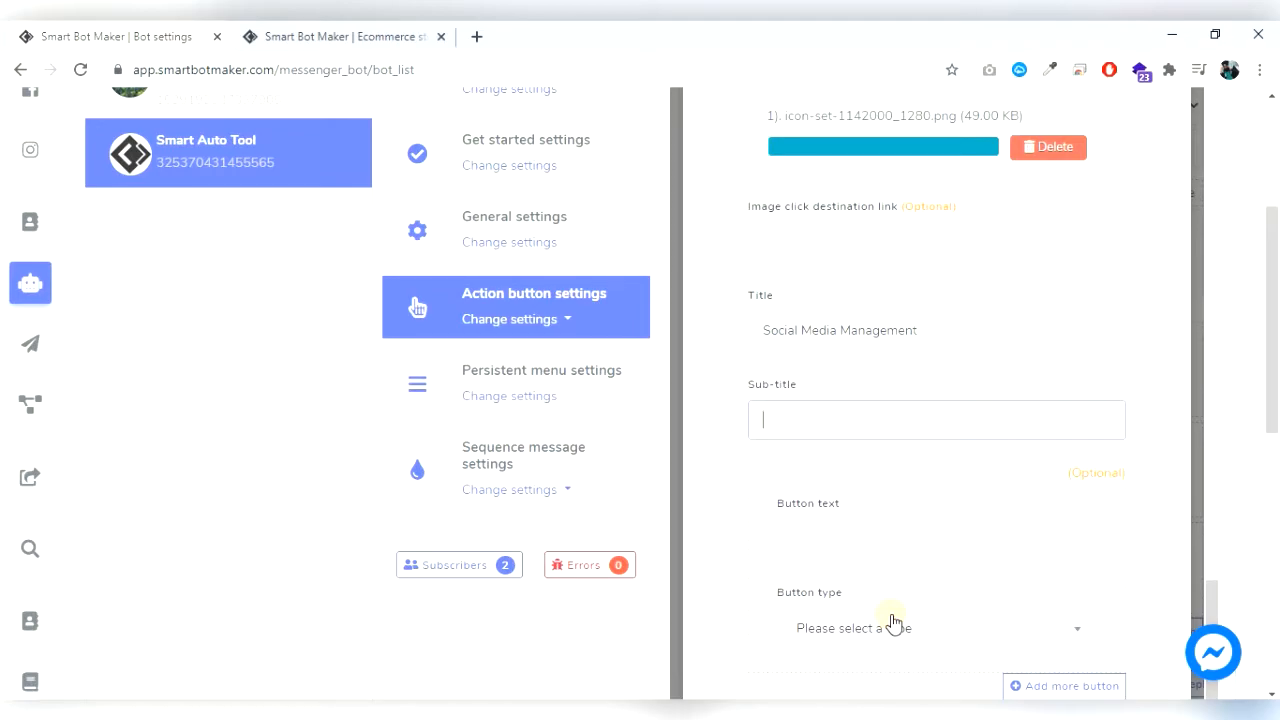
{"action": "key", "text": "ctrl+v"}
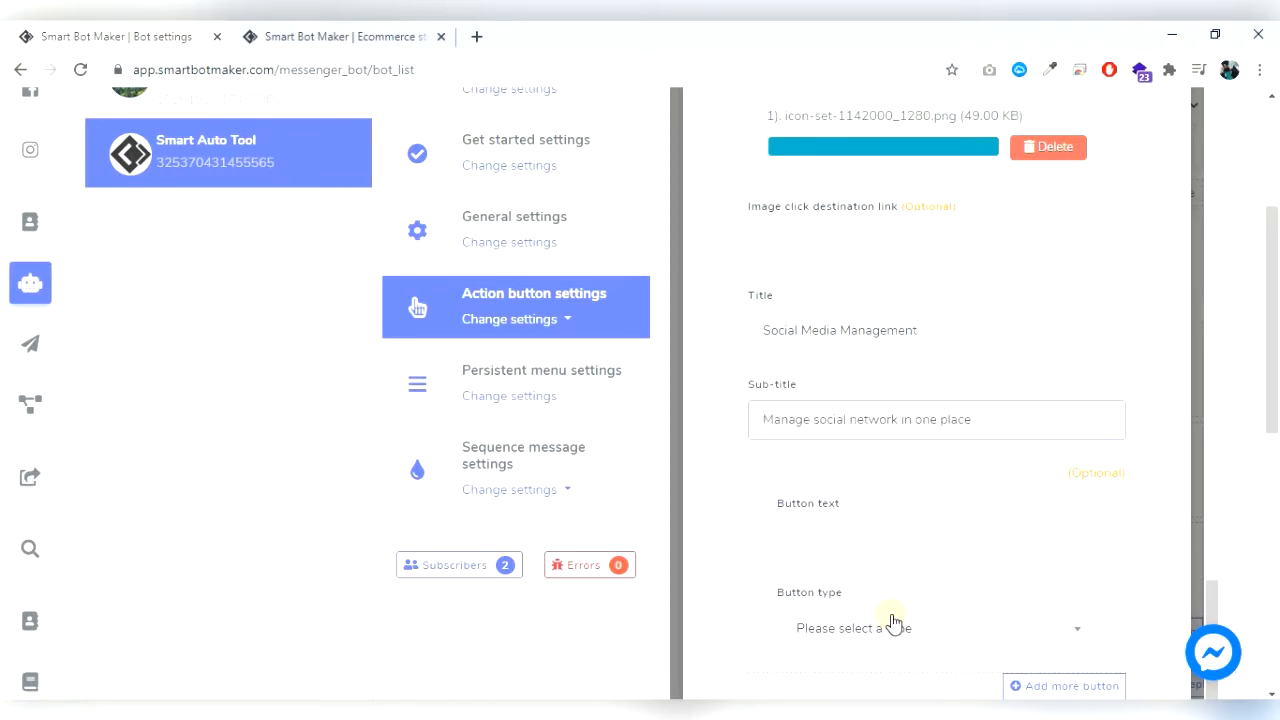
Give Carousel template 2's first button the text "Buy Now" and the button type Webview [full].
{"action": "left_click", "coordinate": [883, 542]}
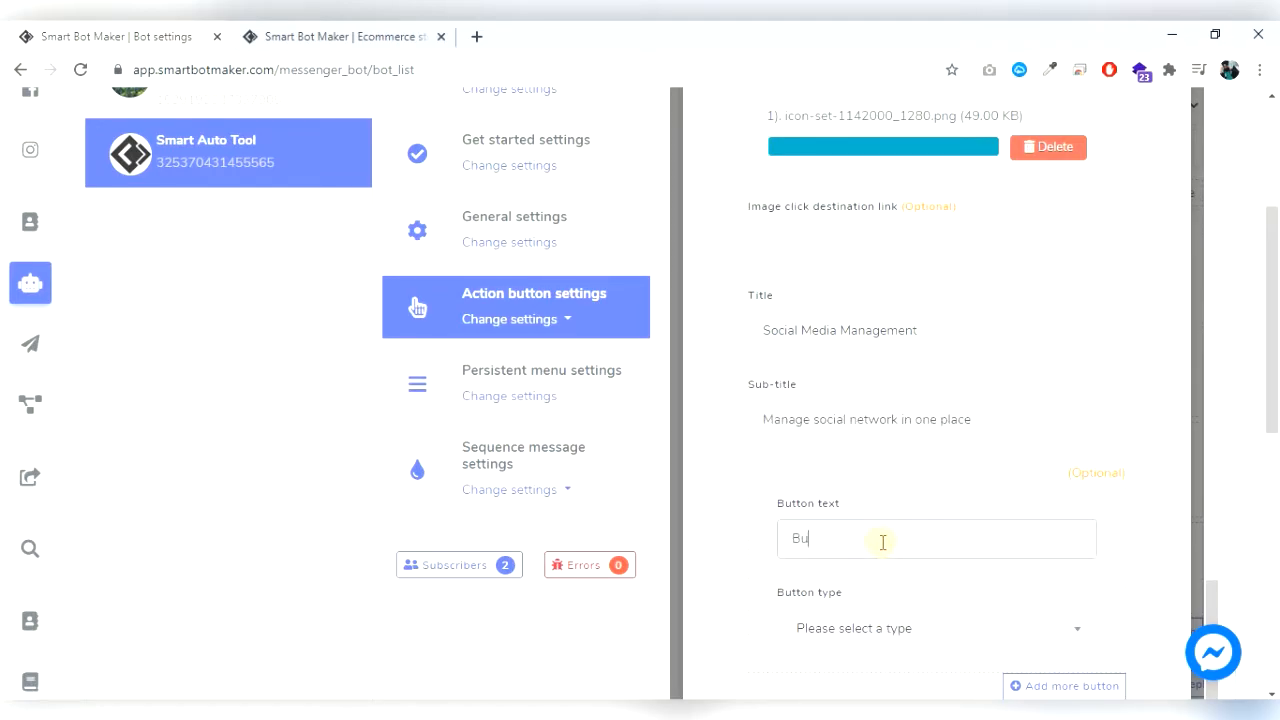
{"action": "scroll", "coordinate": [883, 541], "scroll_direction": "down", "scroll_amount": 3}
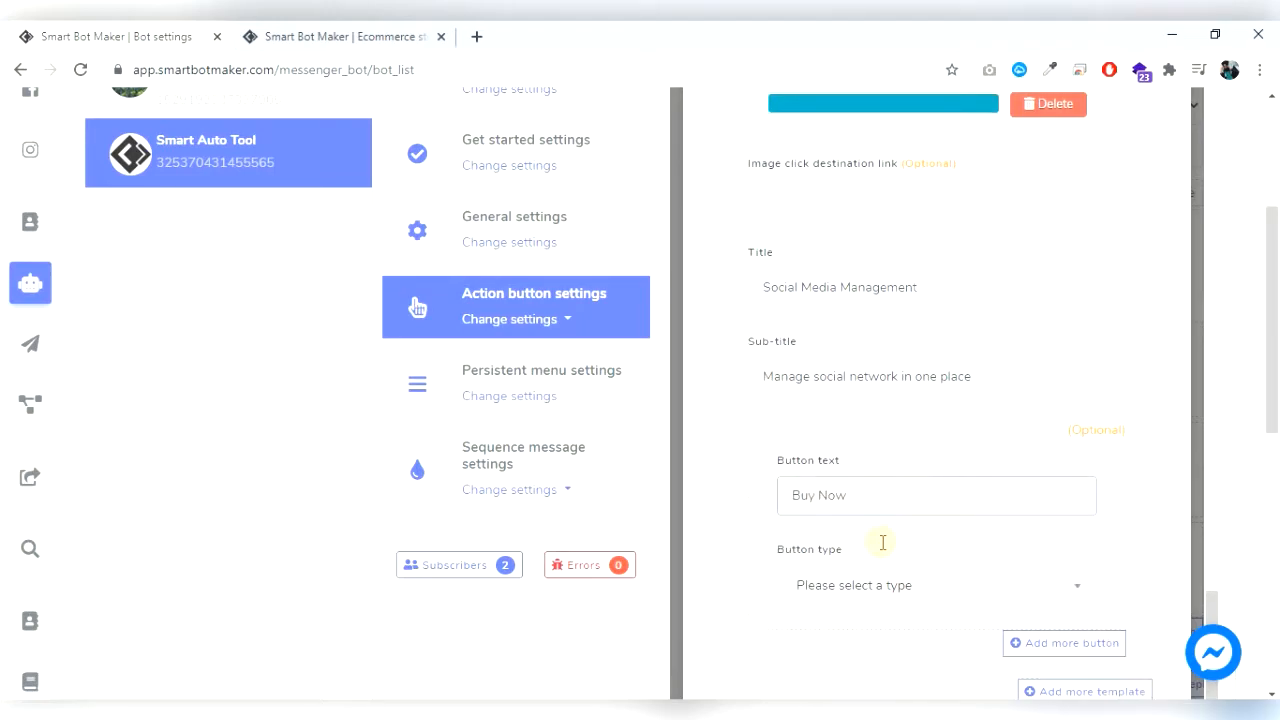
{"action": "left_click", "coordinate": [866, 448]}
{"action": "scroll", "coordinate": [903, 615], "scroll_direction": "down", "scroll_amount": 2}
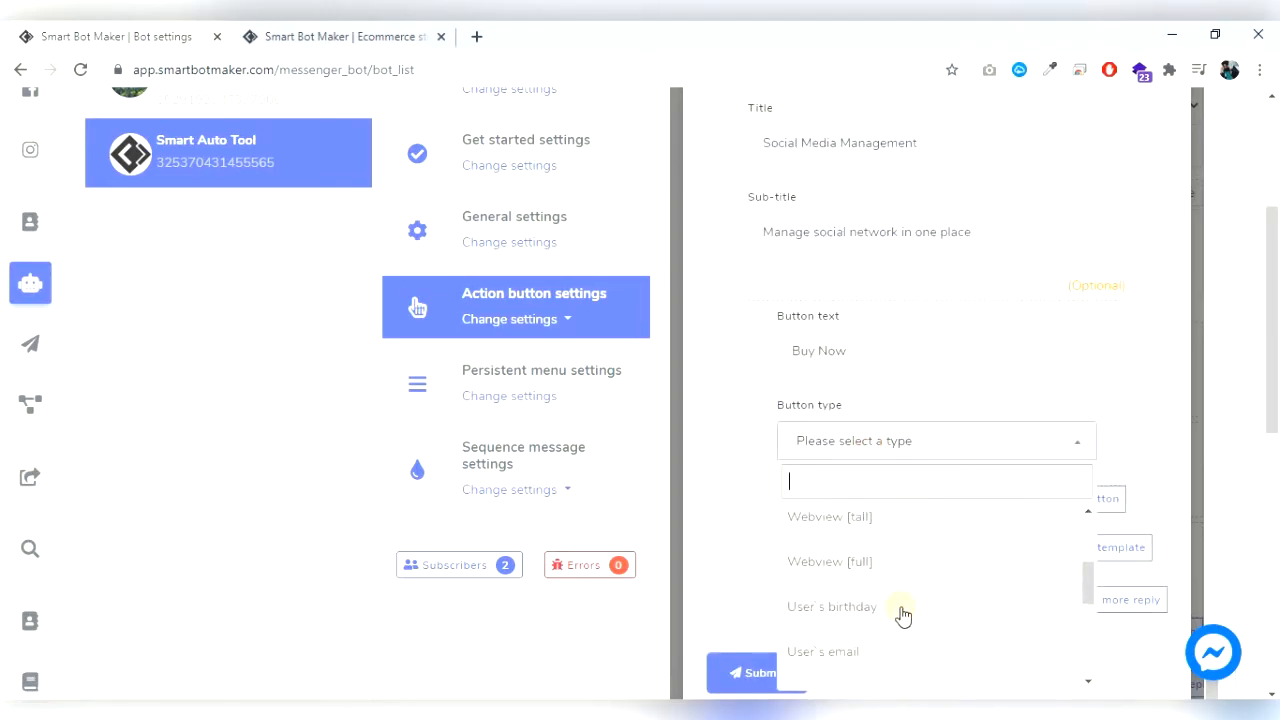
{"action": "left_click", "coordinate": [851, 565]}
{"action": "left_click", "coordinate": [885, 533]}
{"action": "key", "text": "ctrl+v"}
{"action": "key", "text": "ctrl+a"}
{"action": "key", "text": "BackSpace"}
Copy the Social Media Management product page URL from the ecommerce store and paste it as the Buy Now button's web URL.
{"action": "left_click", "coordinate": [290, 37]}
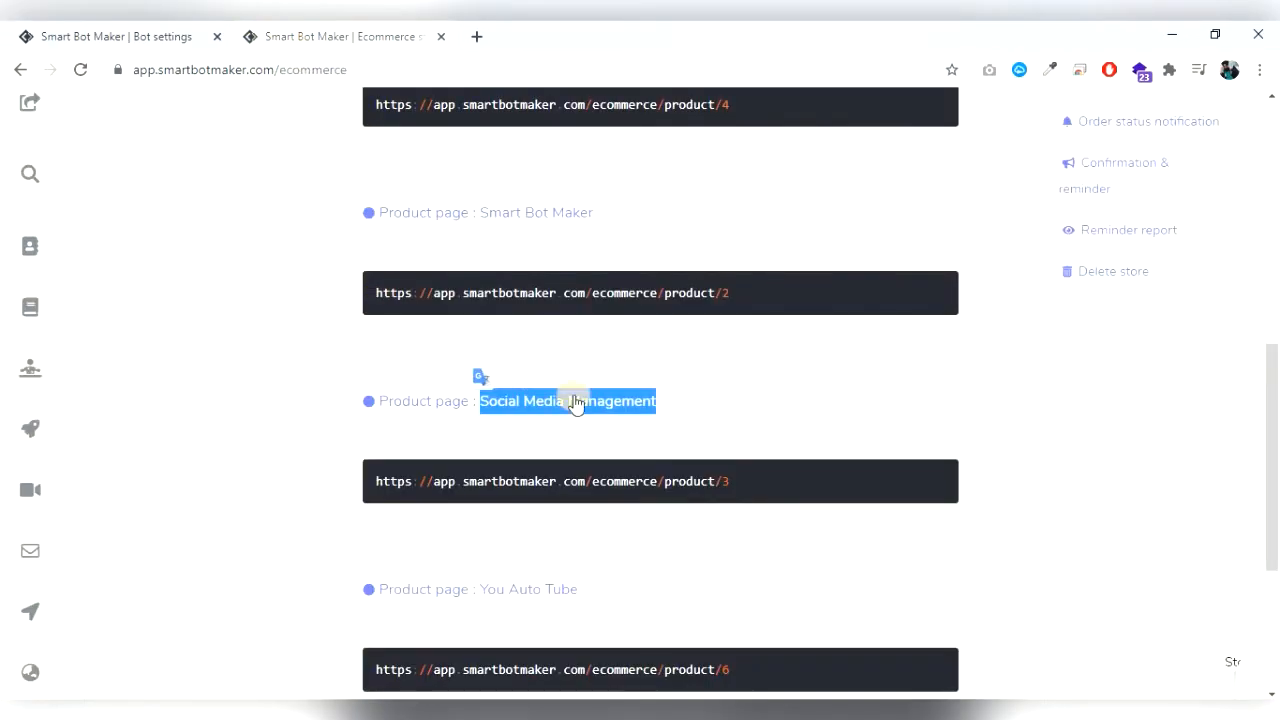
{"action": "scroll", "coordinate": [571, 400], "scroll_direction": "up", "scroll_amount": 6}
{"action": "scroll", "coordinate": [571, 385], "scroll_direction": "down", "scroll_amount": 5}
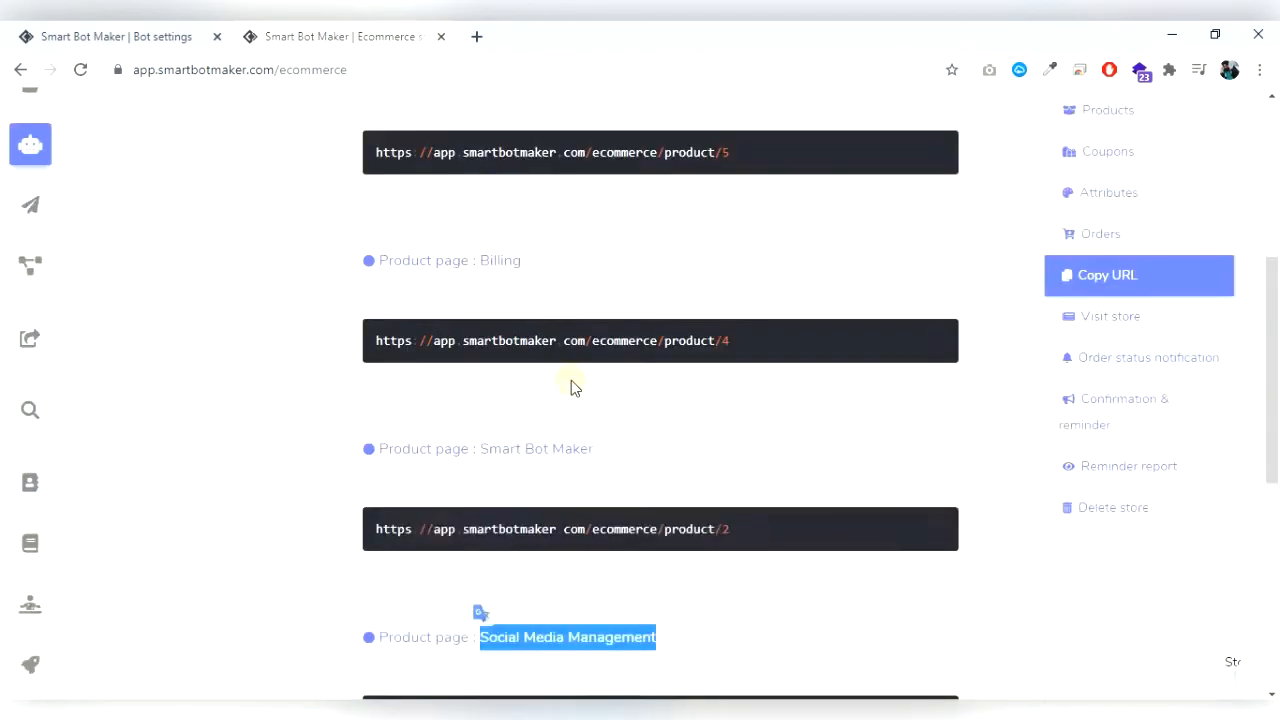
{"action": "left_click", "coordinate": [931, 479]}
{"action": "left_click", "coordinate": [172, 32]}
{"action": "key", "text": "ctrl+v"}
{"action": "scroll", "coordinate": [1071, 500], "scroll_direction": "down", "scroll_amount": 1}
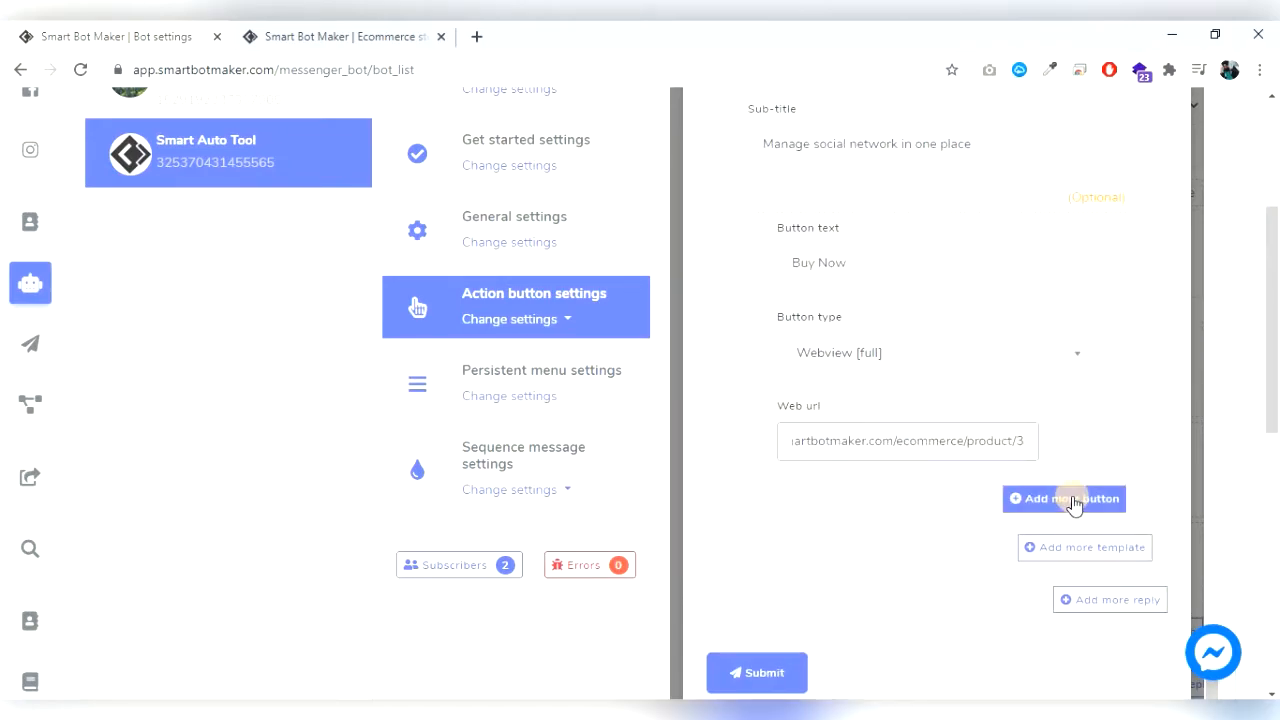
Add a second button to Carousel template 2 with the text "Store".
{"action": "left_click", "coordinate": [1070, 499]}
{"action": "left_click", "coordinate": [859, 545]}
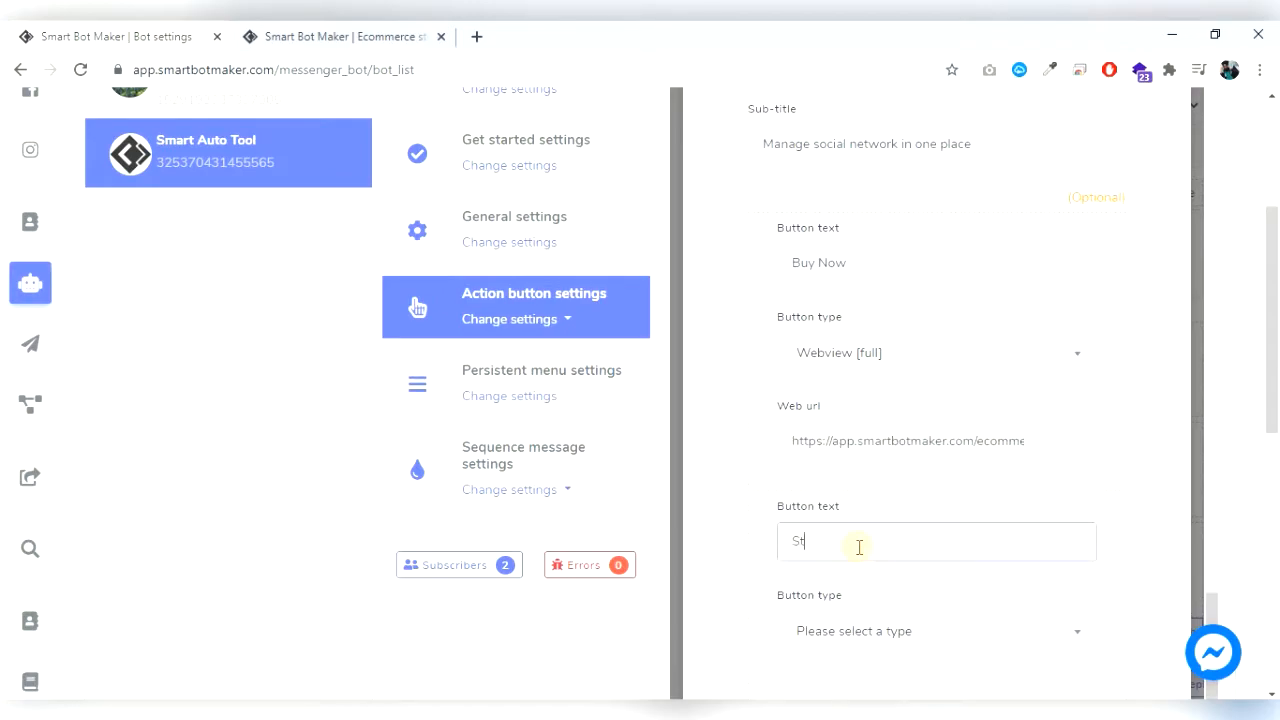
{"action": "type", "text": "Store"}
Copy the store web URL from the Store button of Carousel template 1.
{"action": "scroll", "coordinate": [920, 265], "scroll_direction": "up", "scroll_amount": 5}
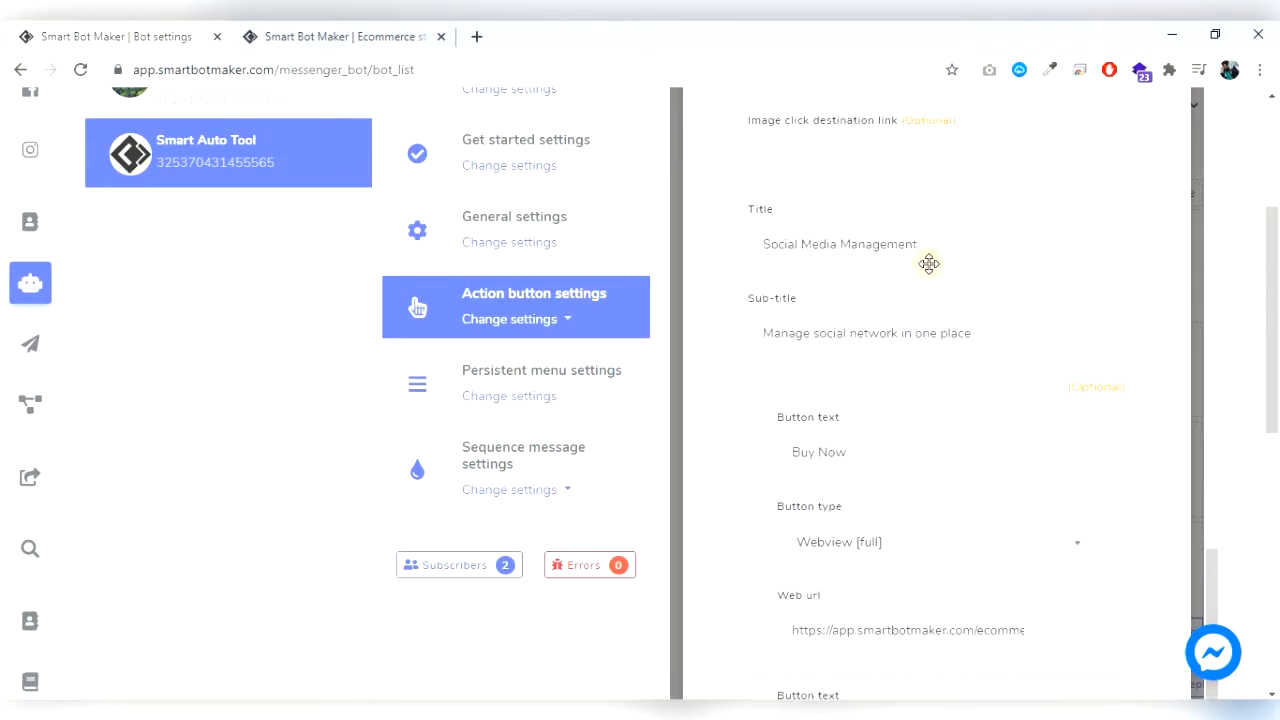
{"action": "scroll", "coordinate": [862, 407], "scroll_direction": "up", "scroll_amount": 3}
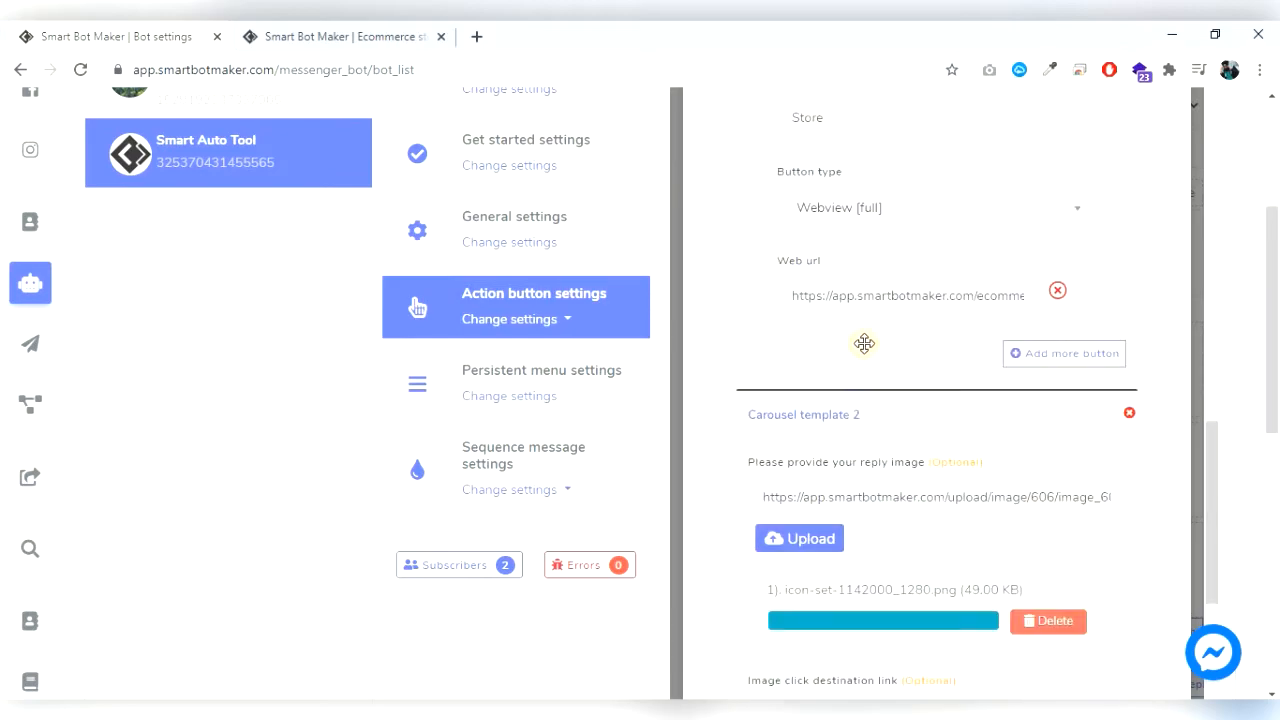
{"action": "left_click", "coordinate": [884, 295]}
{"action": "key", "text": "ctrl+a"}
{"action": "scroll", "coordinate": [886, 457], "scroll_direction": "down", "scroll_amount": 10}
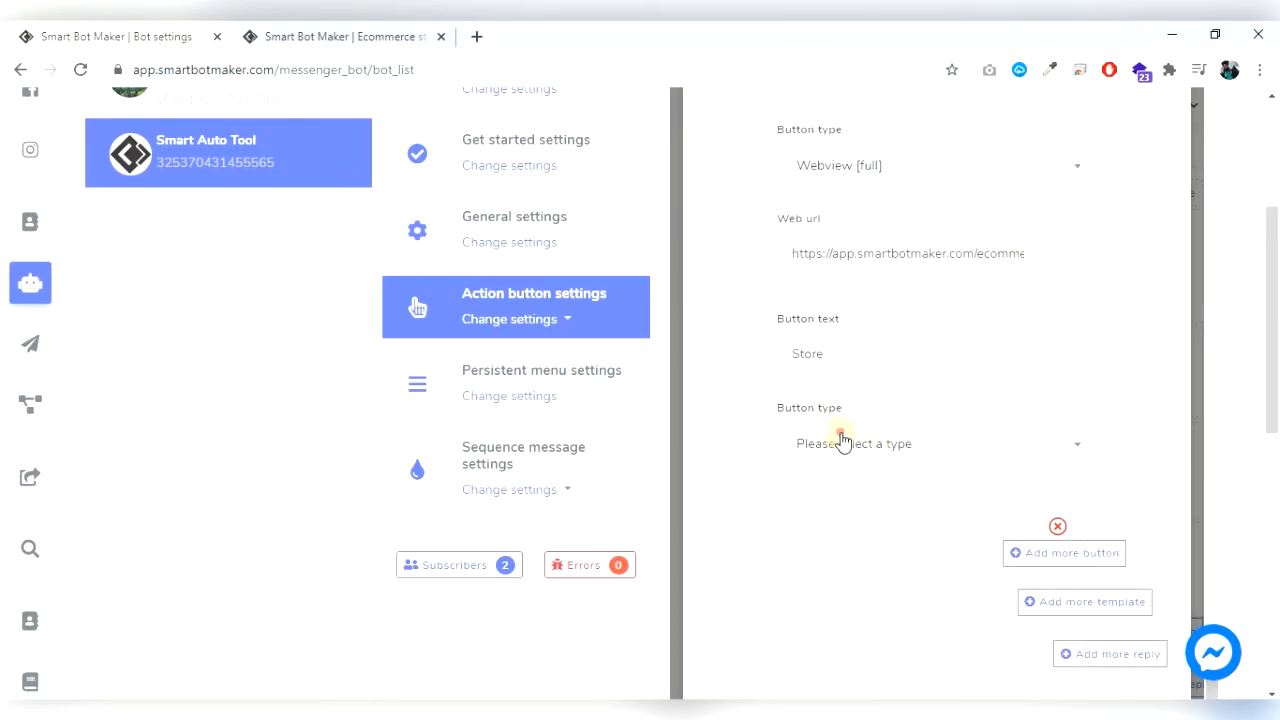
Set Carousel template 2's Store button to the type Webview [full] and paste the copied store URL as its web URL.
{"action": "left_click", "coordinate": [840, 440]}
{"action": "scroll", "coordinate": [850, 625], "scroll_direction": "down", "scroll_amount": 2}
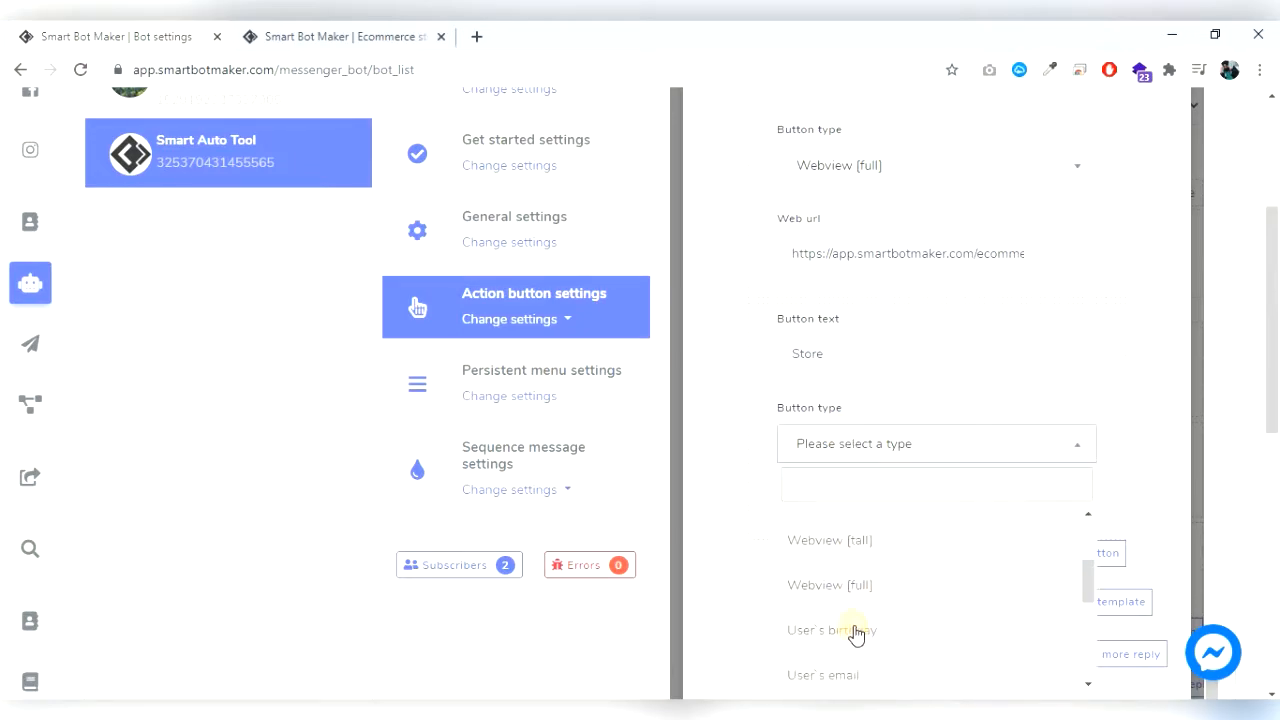
{"action": "left_click", "coordinate": [857, 566]}
{"action": "key", "text": "ctrl+v"}
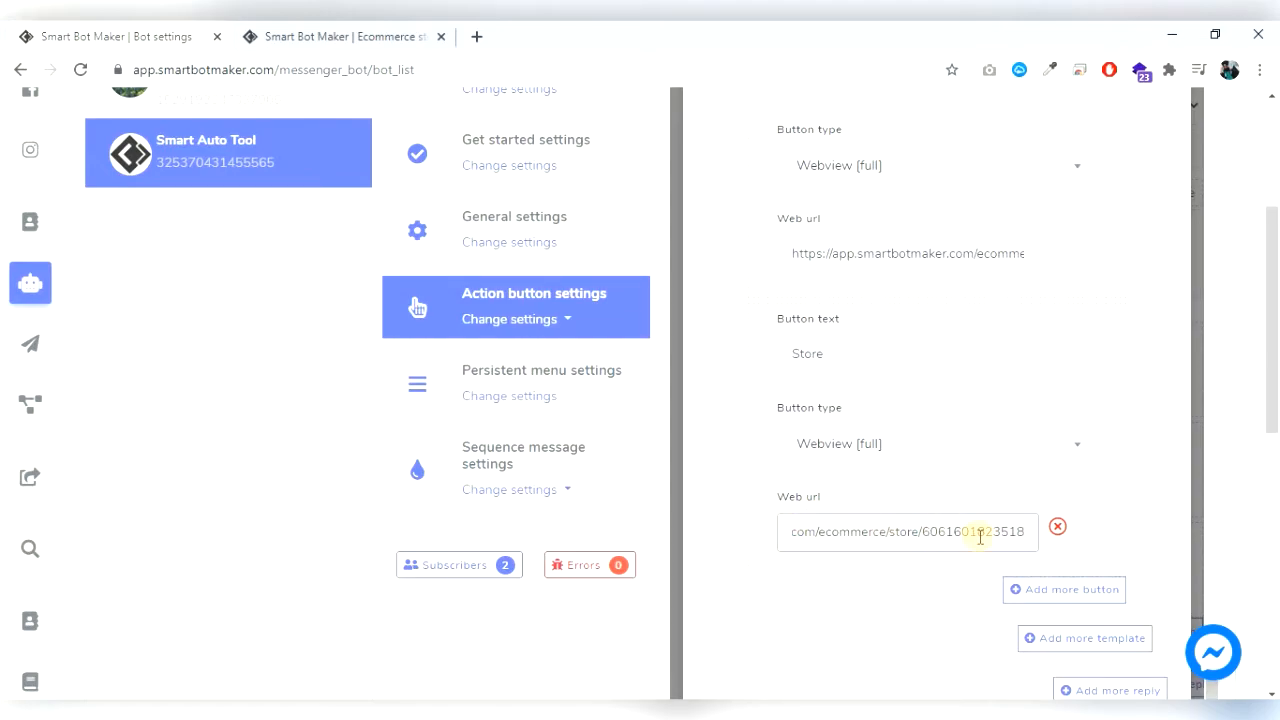
{"action": "left_click", "coordinate": [720, 543]}
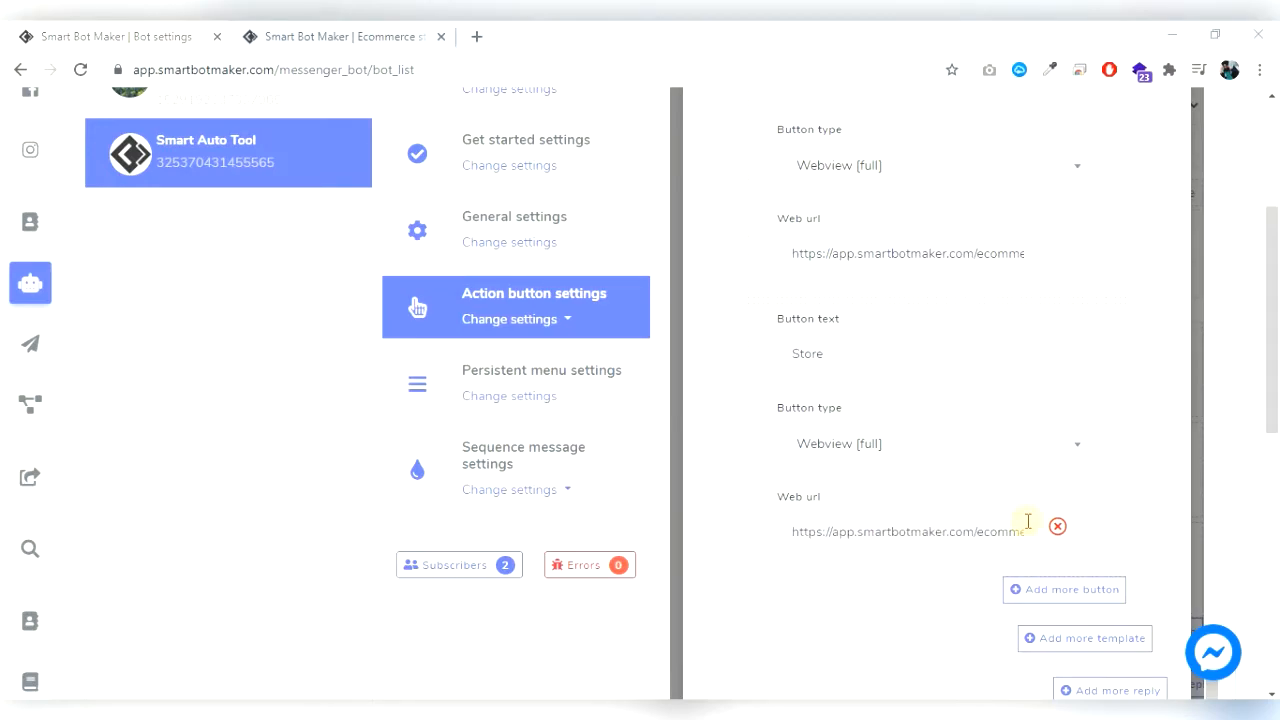
Add Carousel template 3 and upload the image youtube-2433301_640 from Downloads as its reply image.
{"action": "scroll", "coordinate": [1028, 521], "scroll_direction": "down", "scroll_amount": 1}
{"action": "left_click", "coordinate": [1080, 556]}
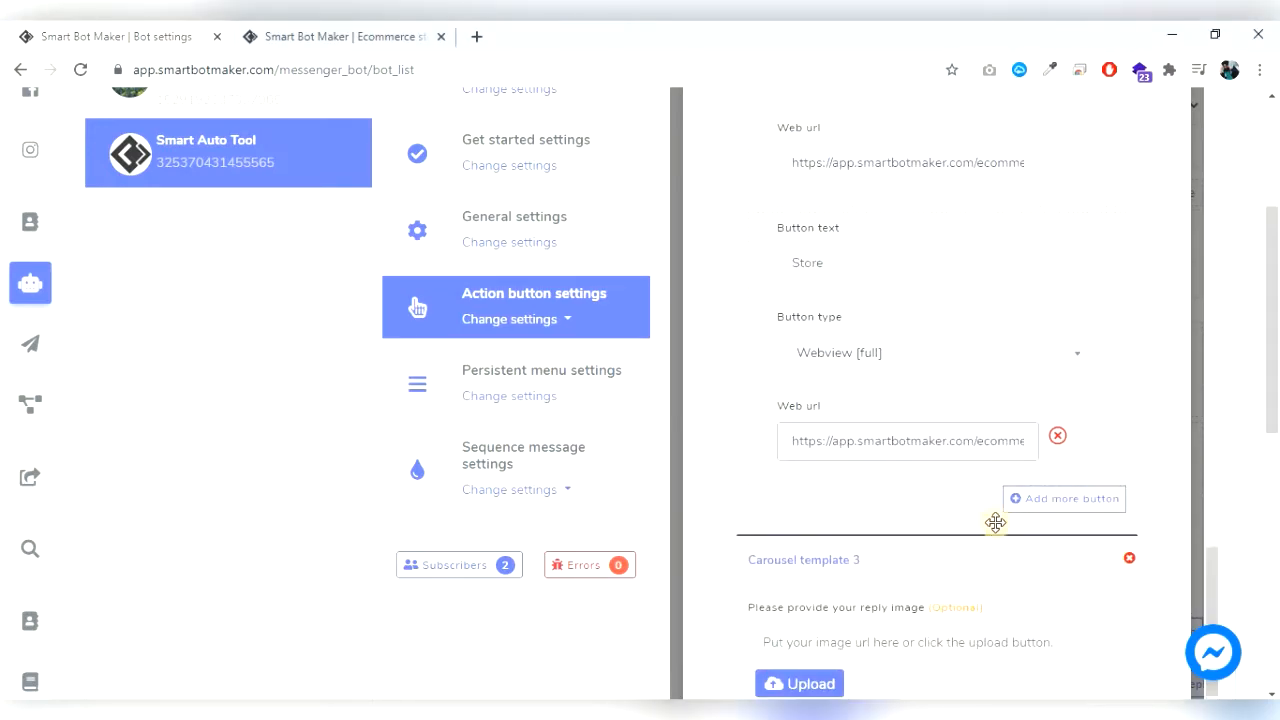
{"action": "scroll", "coordinate": [995, 522], "scroll_direction": "down", "scroll_amount": 4}
{"action": "left_click", "coordinate": [809, 310]}
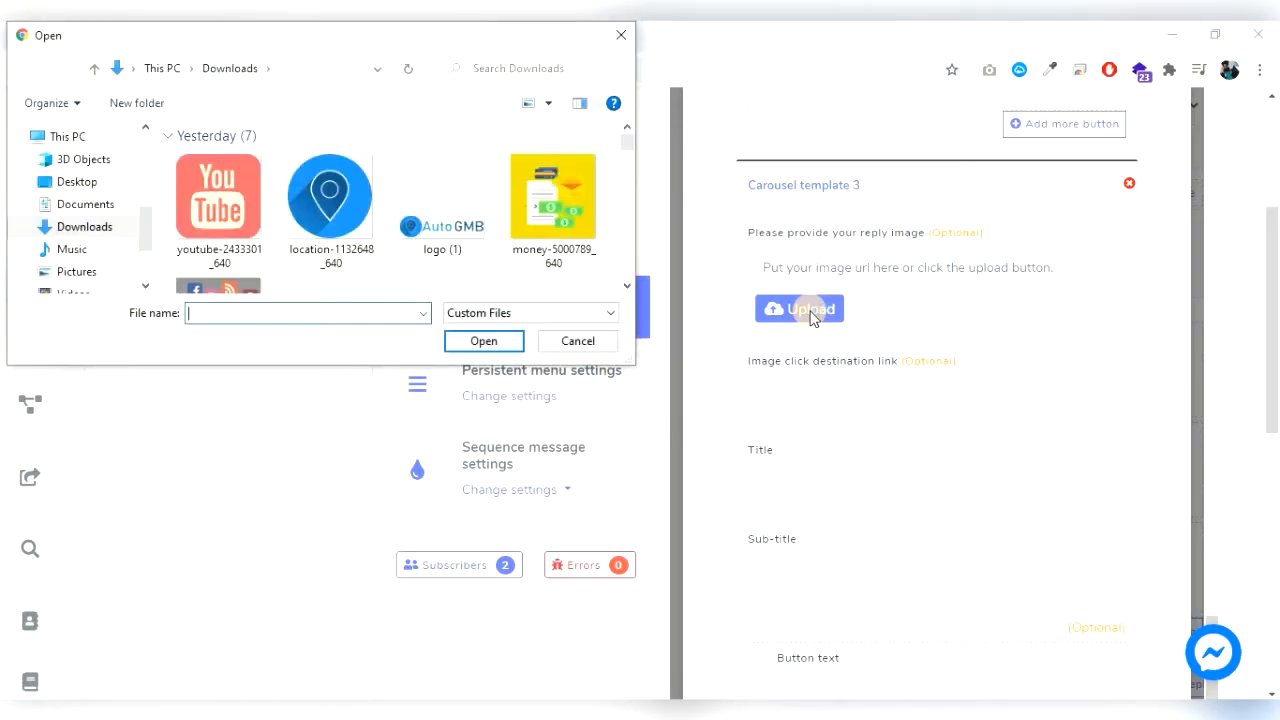
{"action": "left_click", "coordinate": [566, 206]}
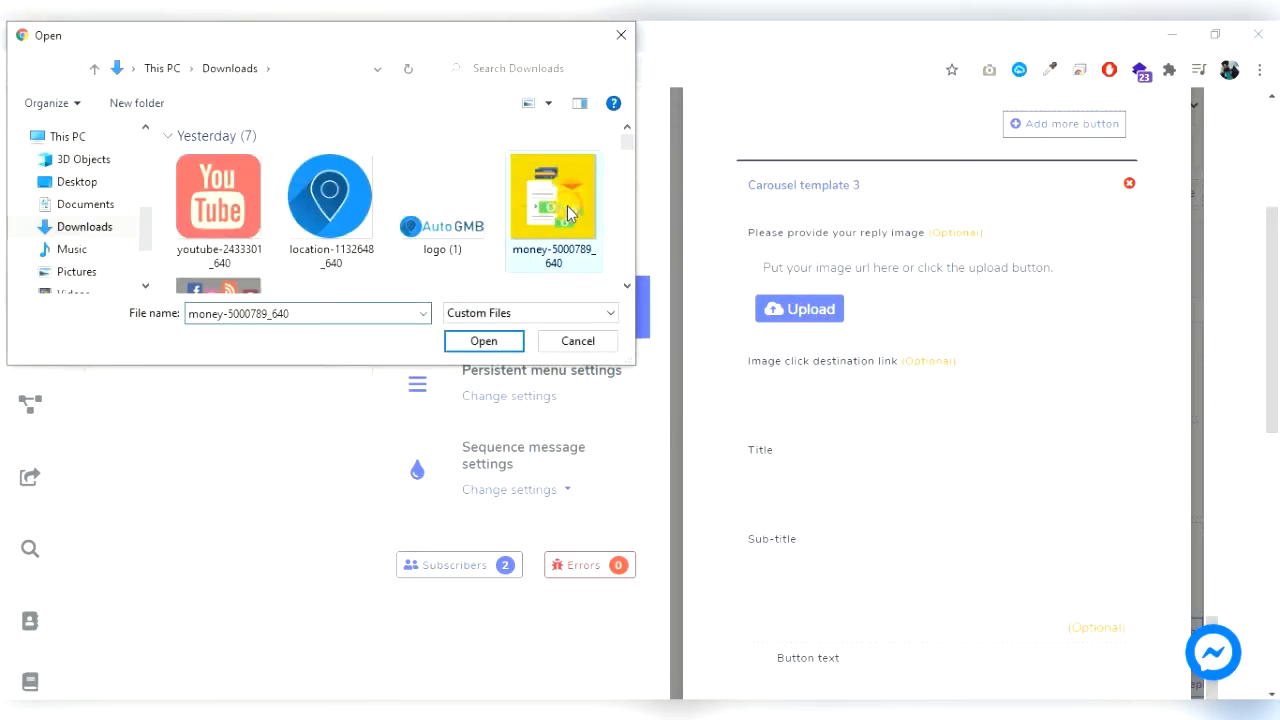
{"action": "left_click", "coordinate": [245, 212]}
{"action": "left_click", "coordinate": [462, 341]}
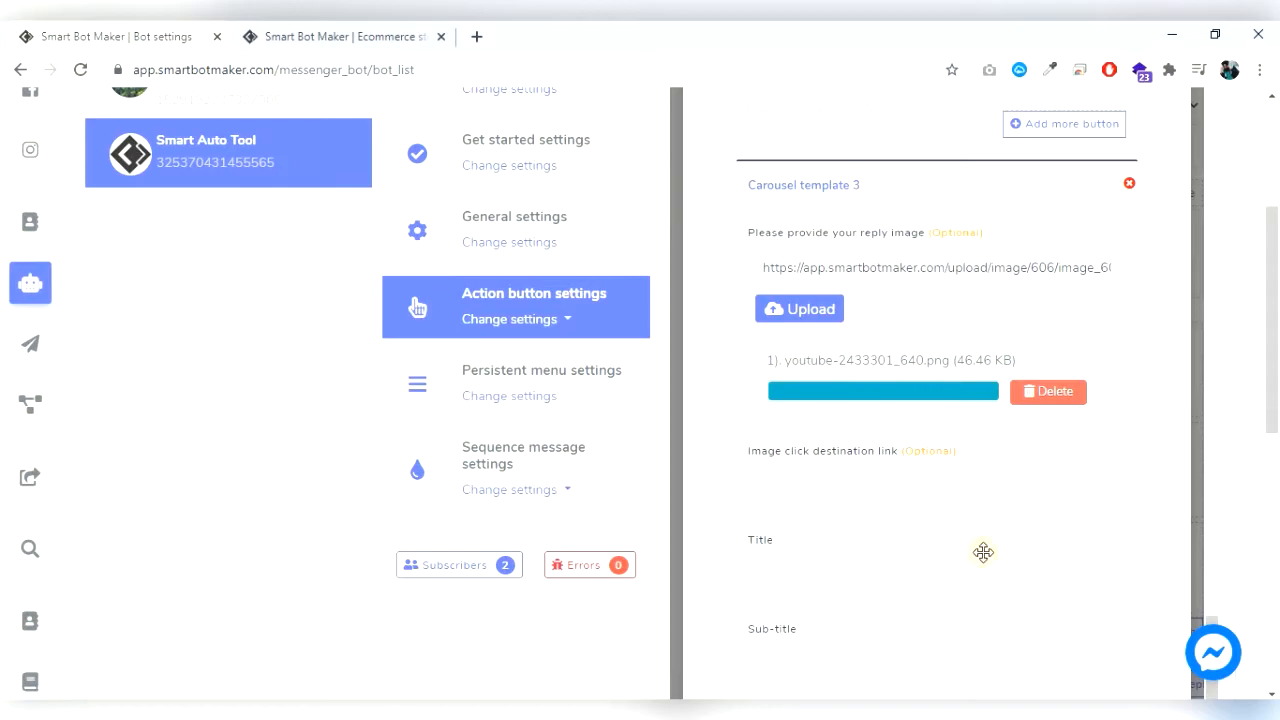
Give Carousel template 3 the title "You Auto Tube" and the sub-title "Complete YouTube Marketing Application".
{"action": "left_click", "coordinate": [881, 569]}
{"action": "type", "text": "You Auto Tube"}
{"action": "scroll", "coordinate": [863, 566], "scroll_direction": "down", "scroll_amount": 2}
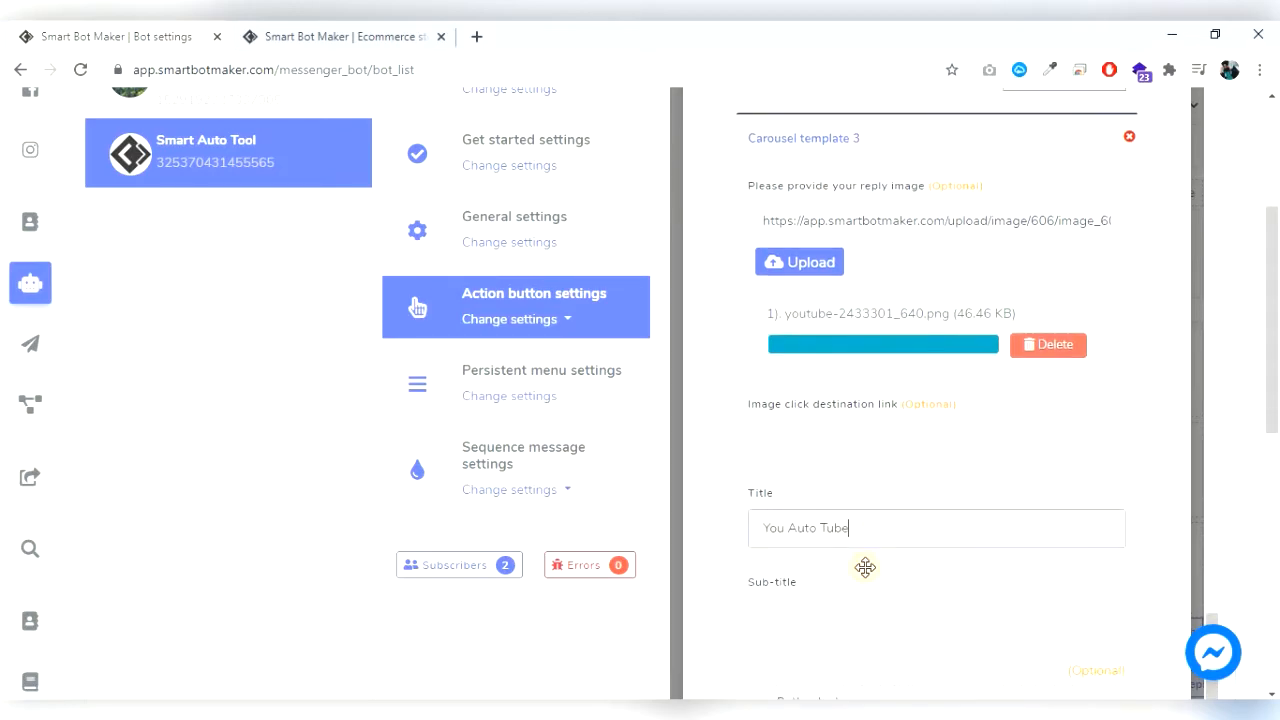
{"action": "left_click", "coordinate": [822, 472]}
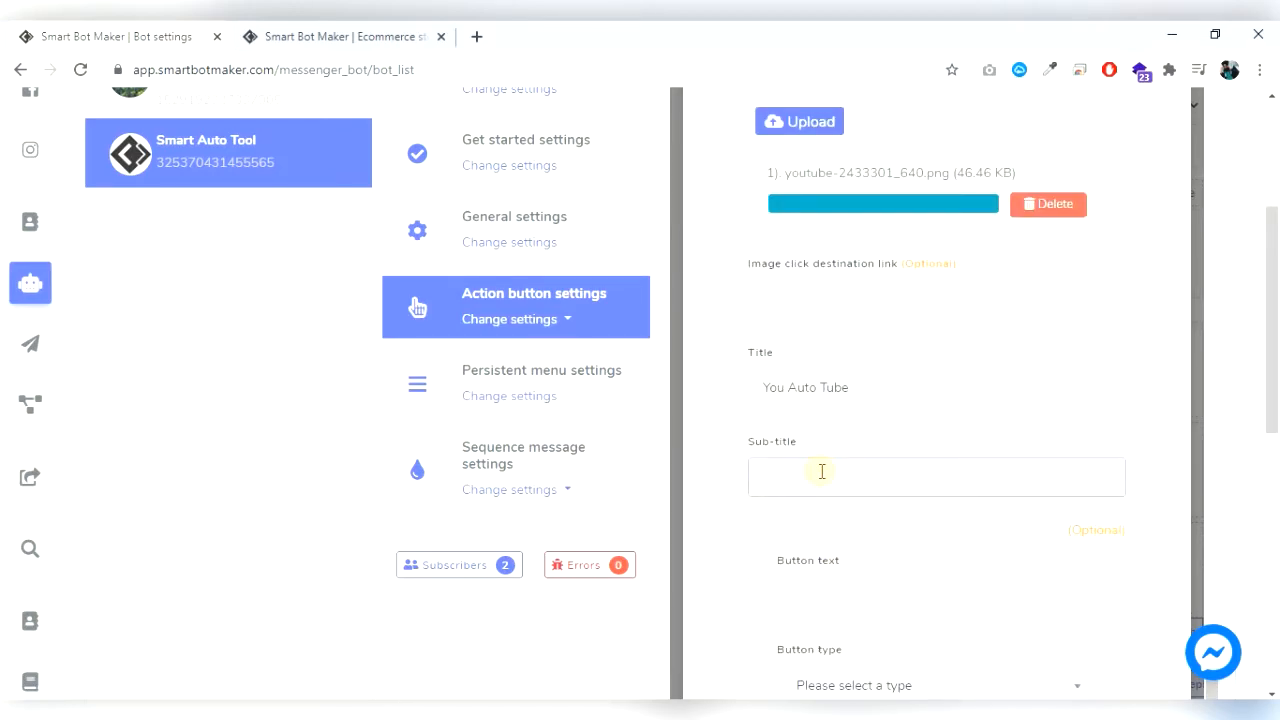
{"action": "left_click", "coordinate": [811, 483]}
{"action": "key", "text": "ctrl+v"}
{"action": "scroll", "coordinate": [811, 483], "scroll_direction": "down", "scroll_amount": 1}
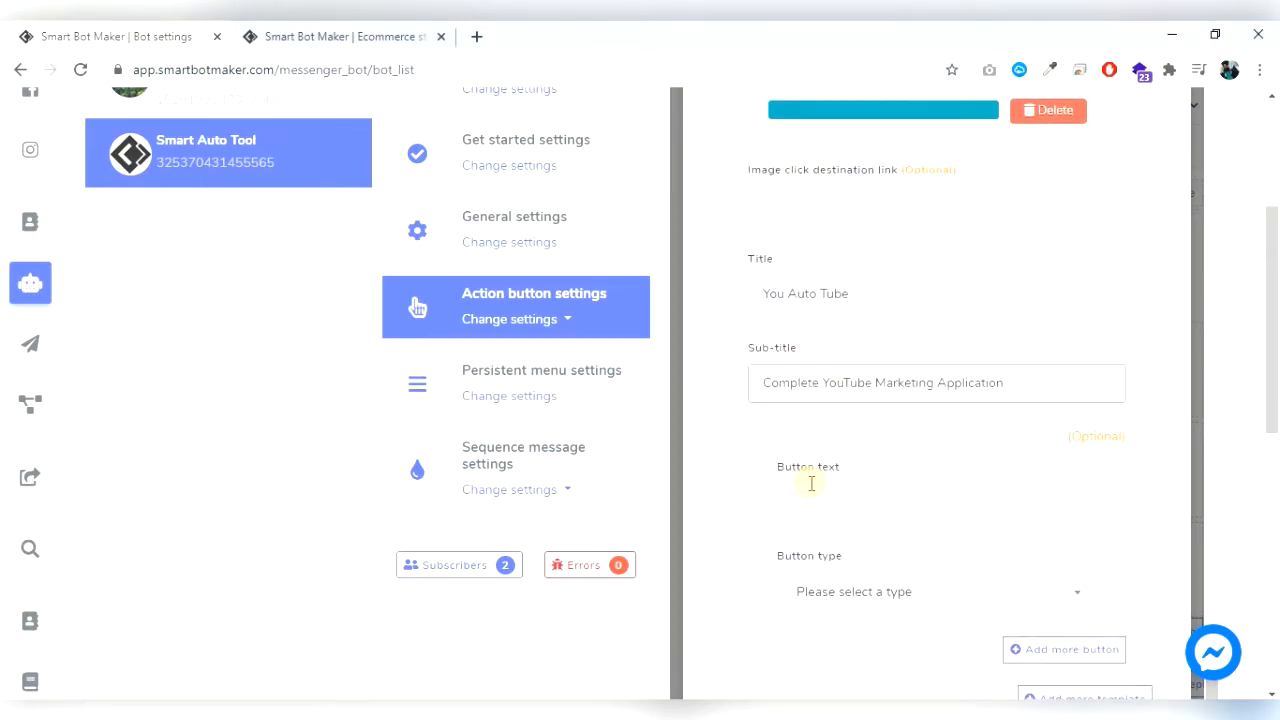
Set Carousel template 3's first button text to "Buy Now" and copy the You Auto Tube product page URL from the ecommerce store.
{"action": "left_click", "coordinate": [843, 495]}
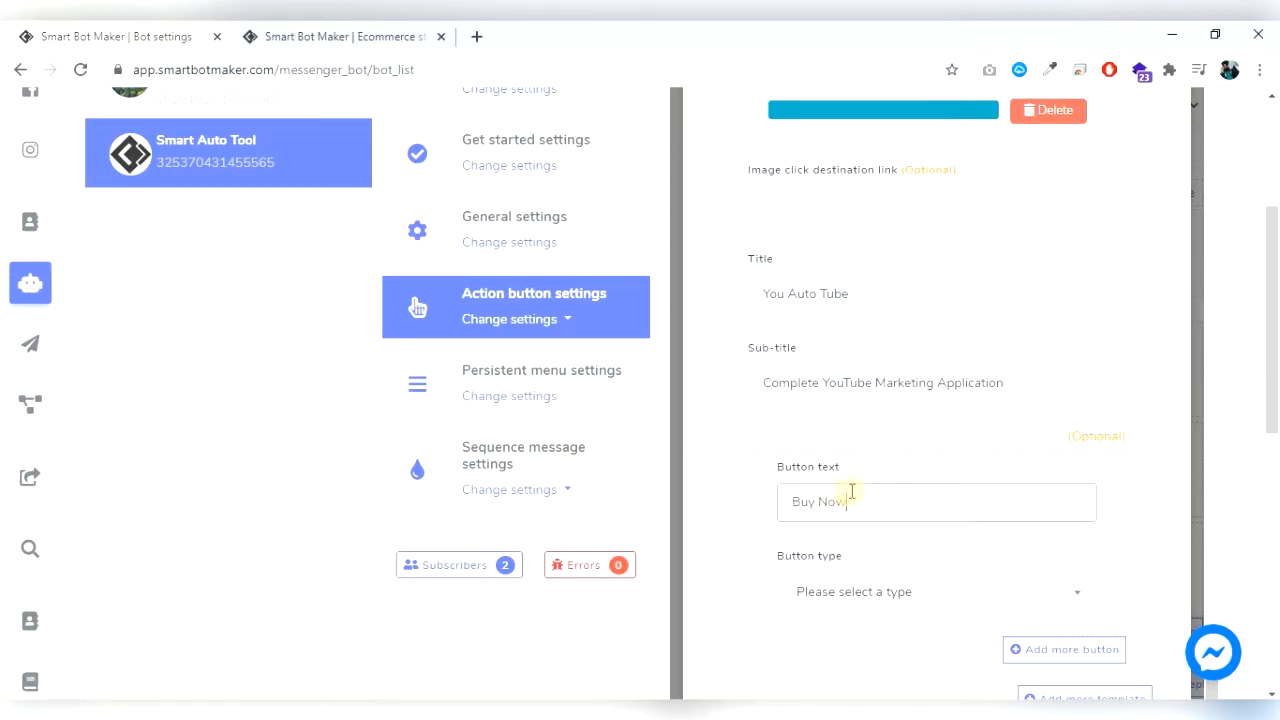
{"action": "left_click", "coordinate": [325, 37]}
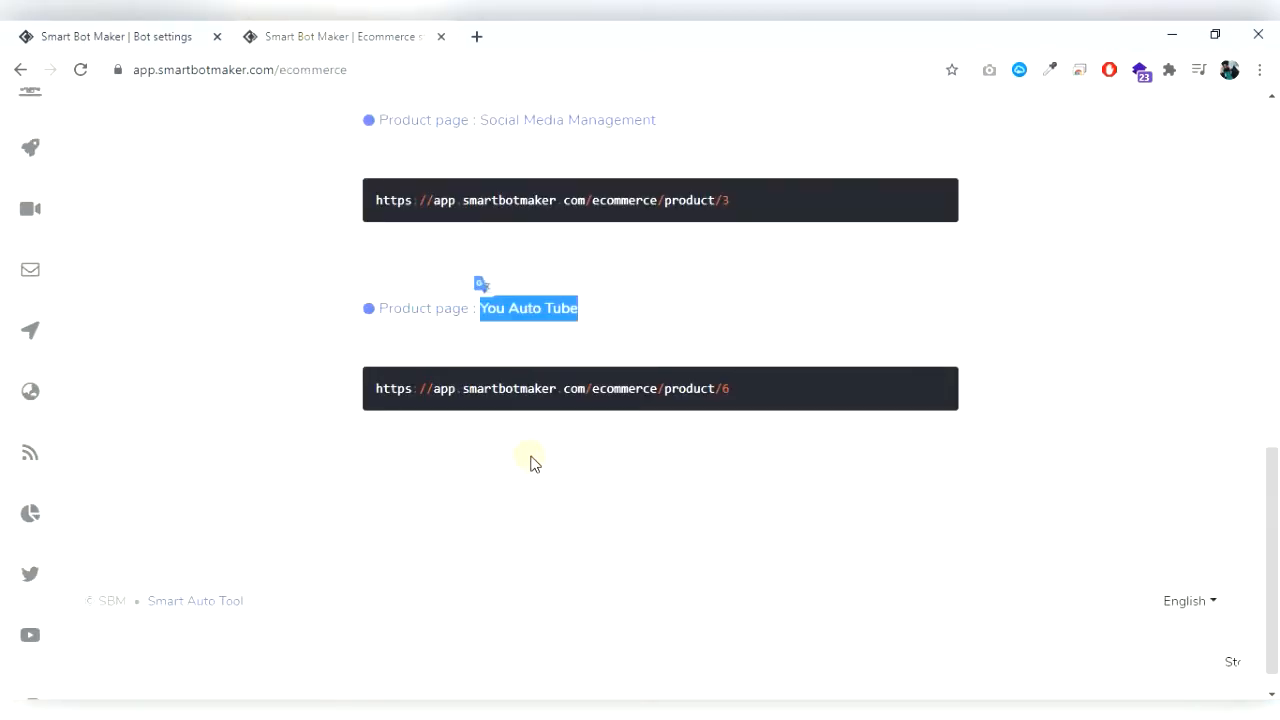
{"action": "left_click", "coordinate": [935, 380]}
{"action": "left_click", "coordinate": [205, 44]}
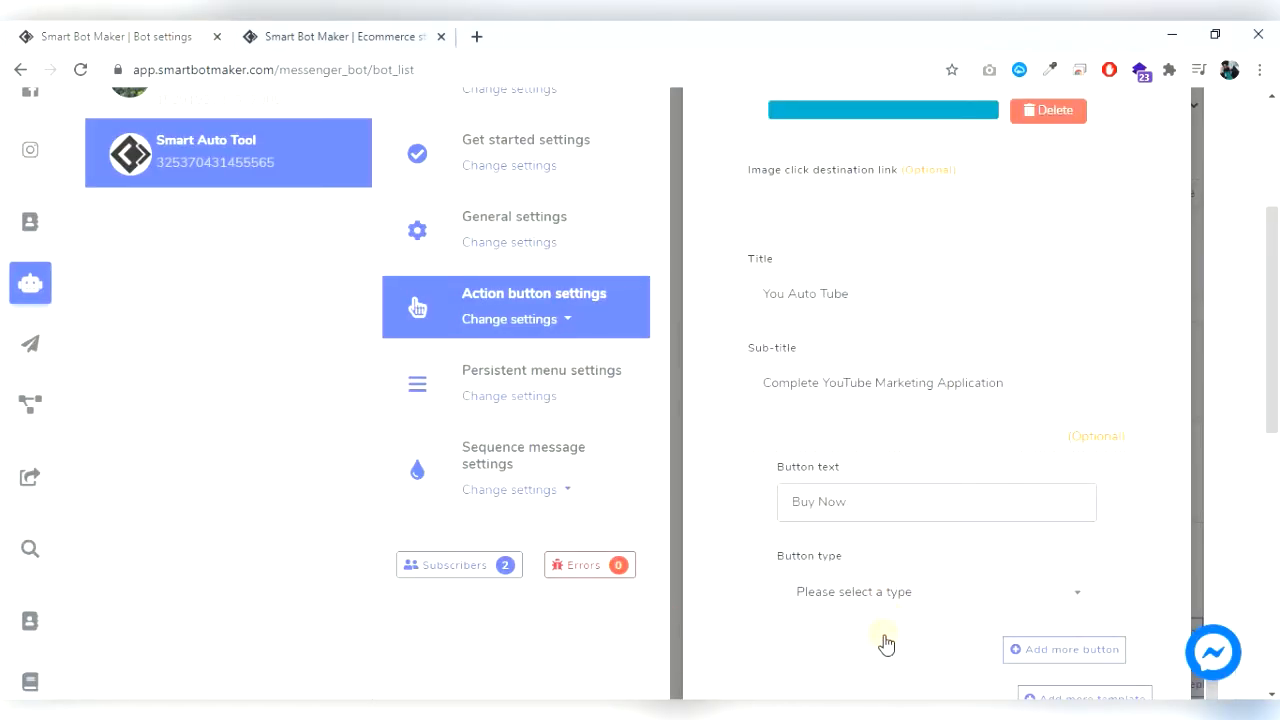
Set the Buy Now button of Carousel template 3 to Webview [full] and paste the copied product URL as its web URL.
{"action": "left_click", "coordinate": [886, 591]}
{"action": "scroll", "coordinate": [880, 626], "scroll_direction": "down", "scroll_amount": 5}
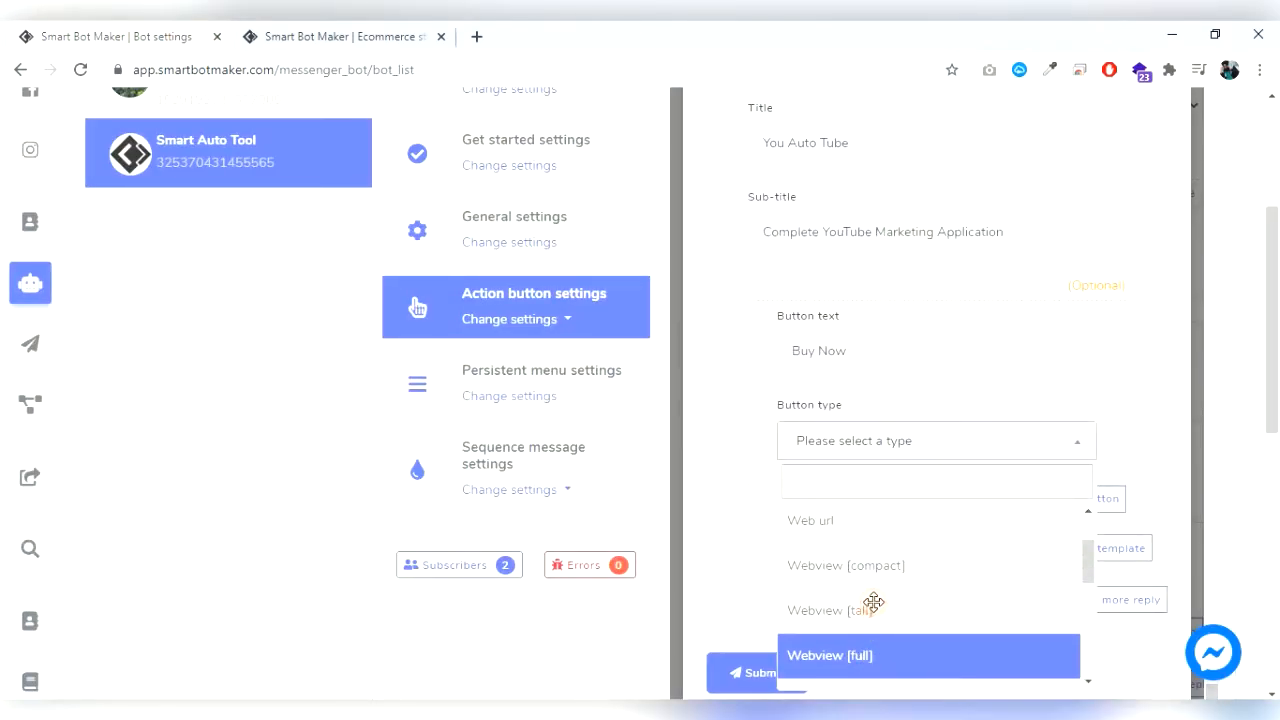
{"action": "left_click", "coordinate": [860, 655]}
{"action": "left_click", "coordinate": [866, 528]}
{"action": "key", "text": "ctrl+v"}
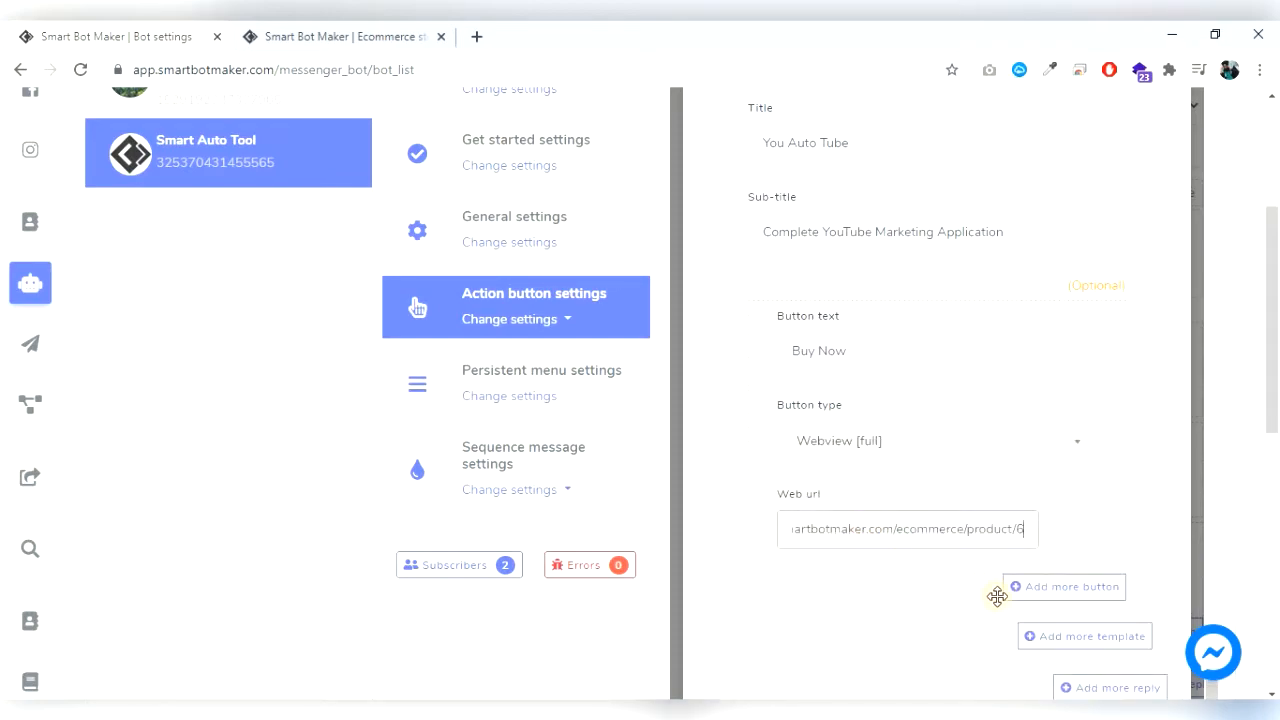
Add a second button to Carousel template 3 with the text "Store" and the button type Webview [full].
{"action": "left_click", "coordinate": [1017, 587]}
{"action": "scroll", "coordinate": [835, 540], "scroll_direction": "down", "scroll_amount": 2}
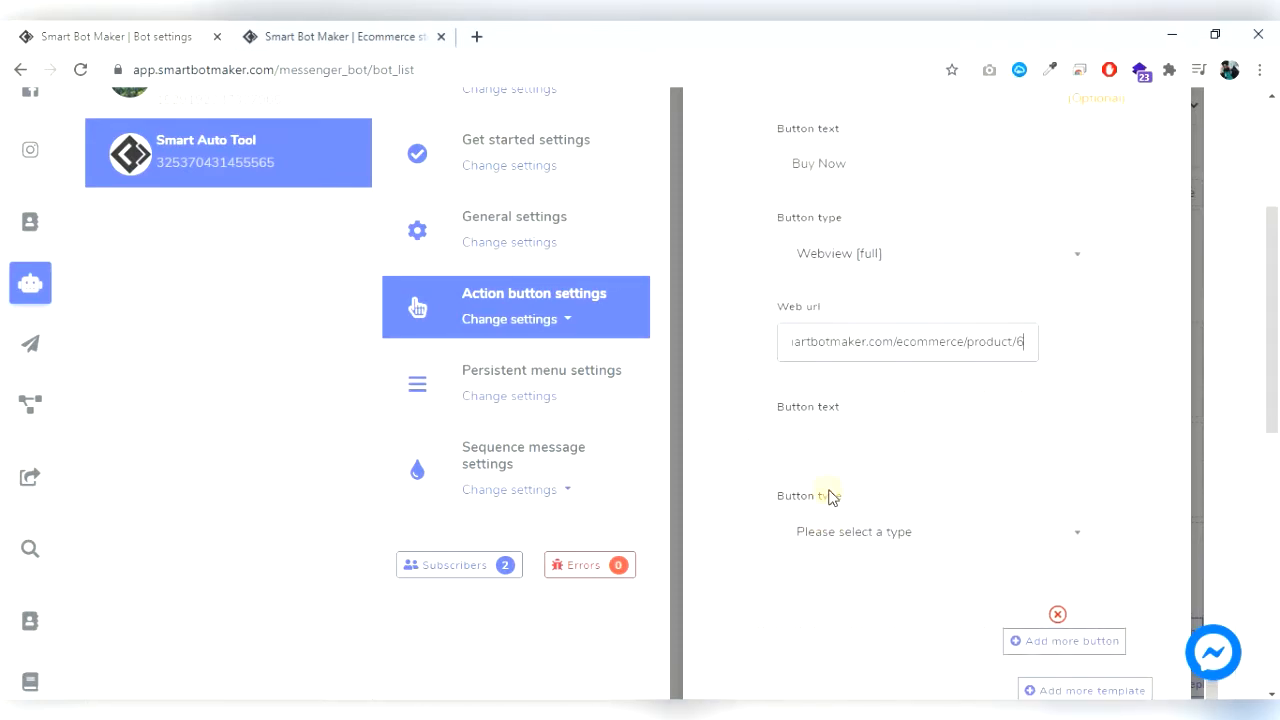
{"action": "left_click", "coordinate": [824, 450]}
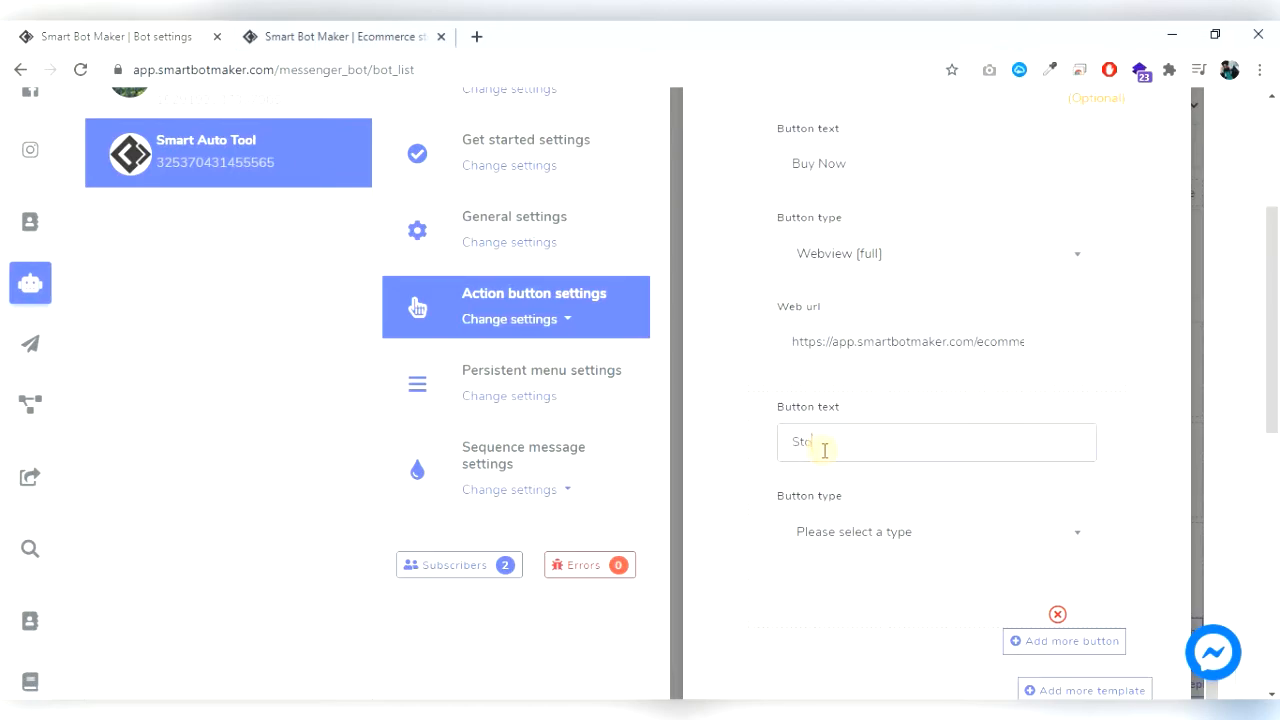
{"action": "type", "text": "Store"}
{"action": "left_click", "coordinate": [886, 531]}
{"action": "scroll", "coordinate": [900, 520], "scroll_direction": "down", "scroll_amount": 2}
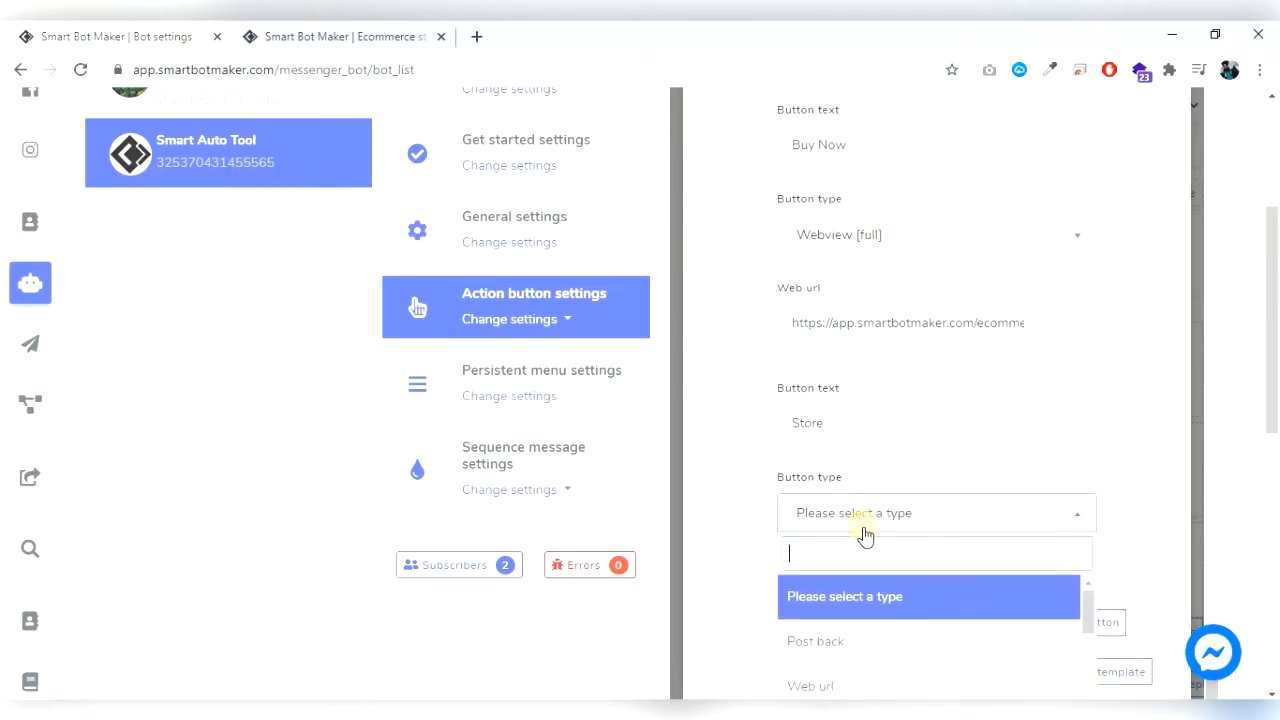
{"action": "scroll", "coordinate": [857, 537], "scroll_direction": "down", "scroll_amount": 1}
{"action": "left_click", "coordinate": [857, 509]}
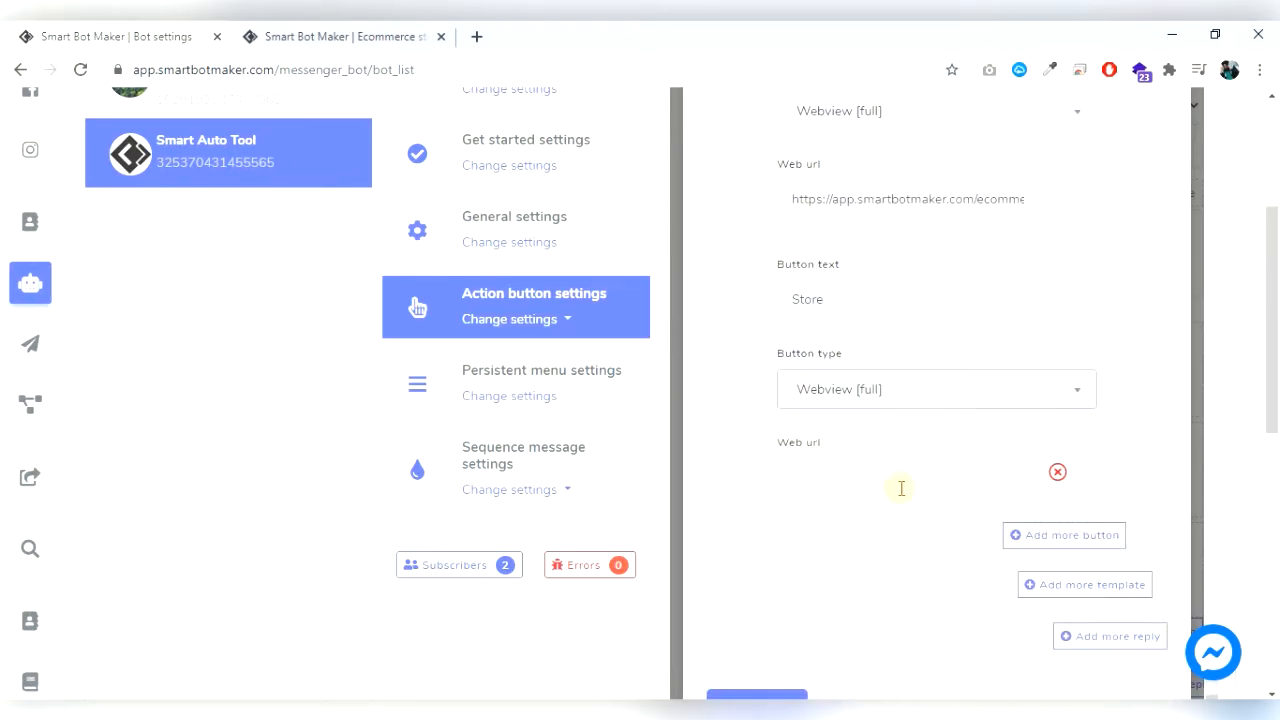
Copy the store web URL from the Store button of Carousel template 2, keeping that field's original URL.
{"action": "scroll", "coordinate": [901, 488], "scroll_direction": "down", "scroll_amount": 1}
{"action": "scroll", "coordinate": [901, 488], "scroll_direction": "up", "scroll_amount": 2}
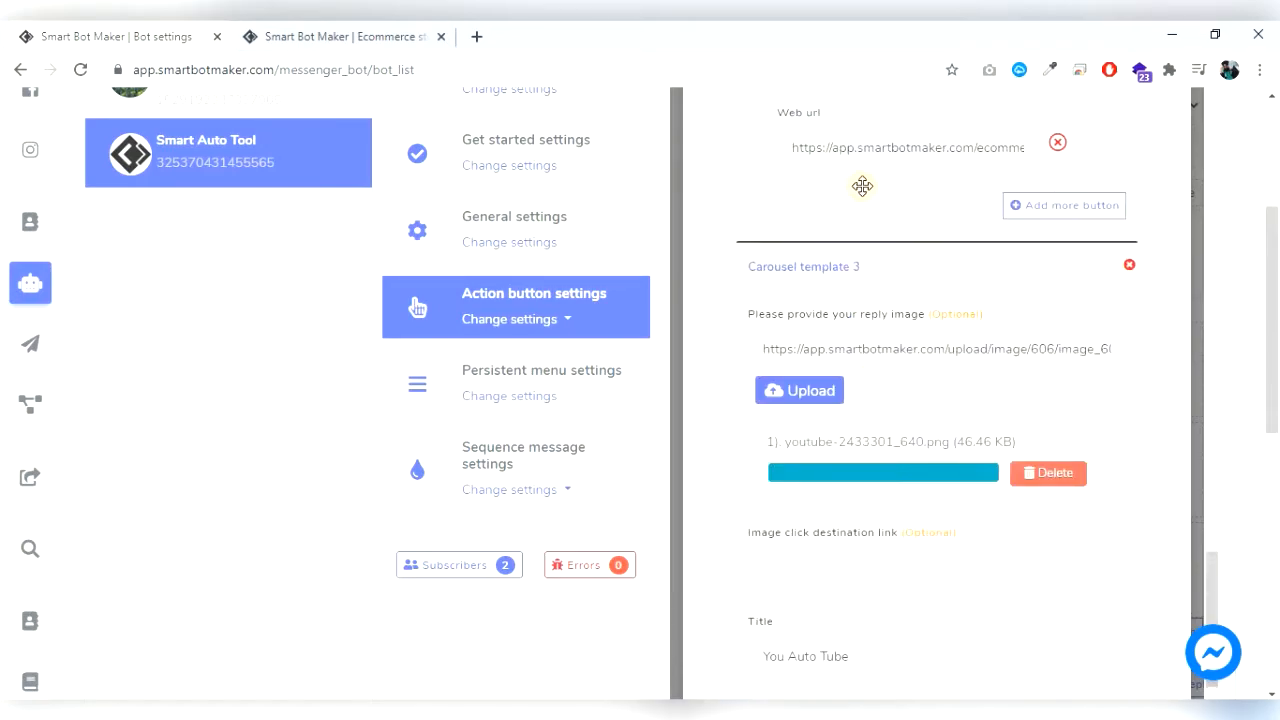
{"action": "left_click", "coordinate": [871, 161]}
{"action": "key", "text": "ctrl+a"}
{"action": "key", "text": "ctrl+v"}
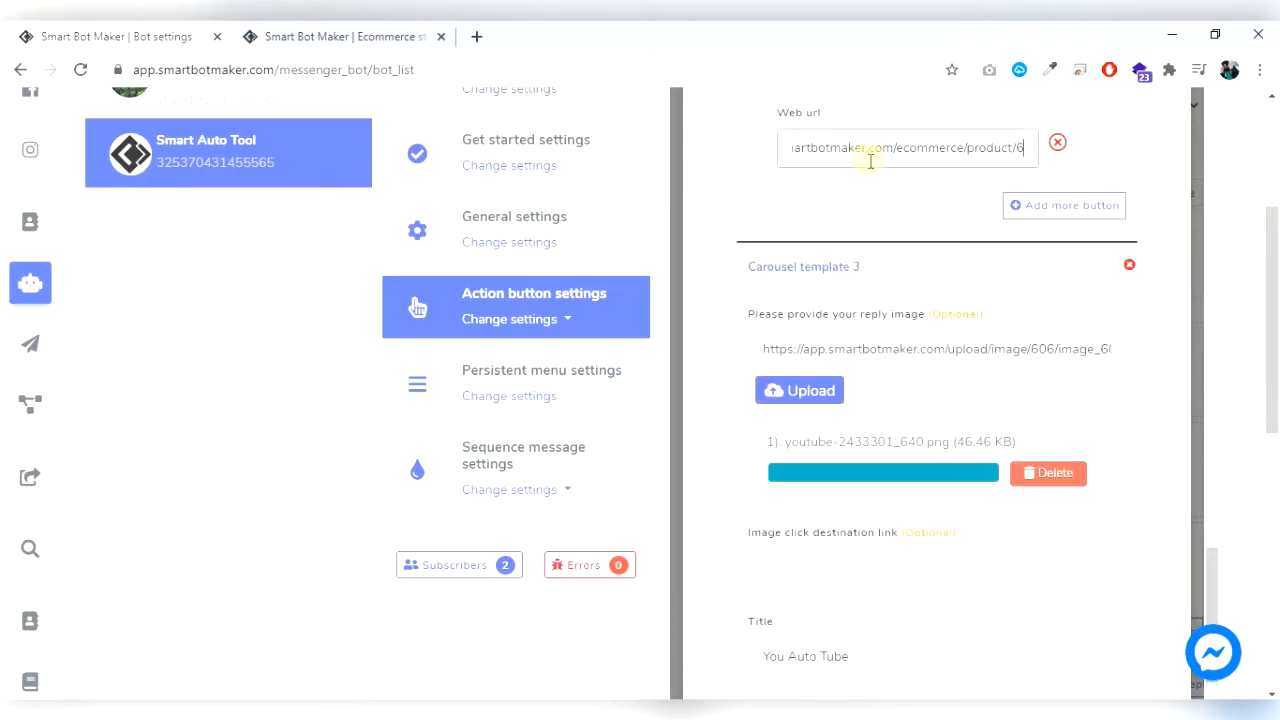
{"action": "key", "text": "ctrl+z"}
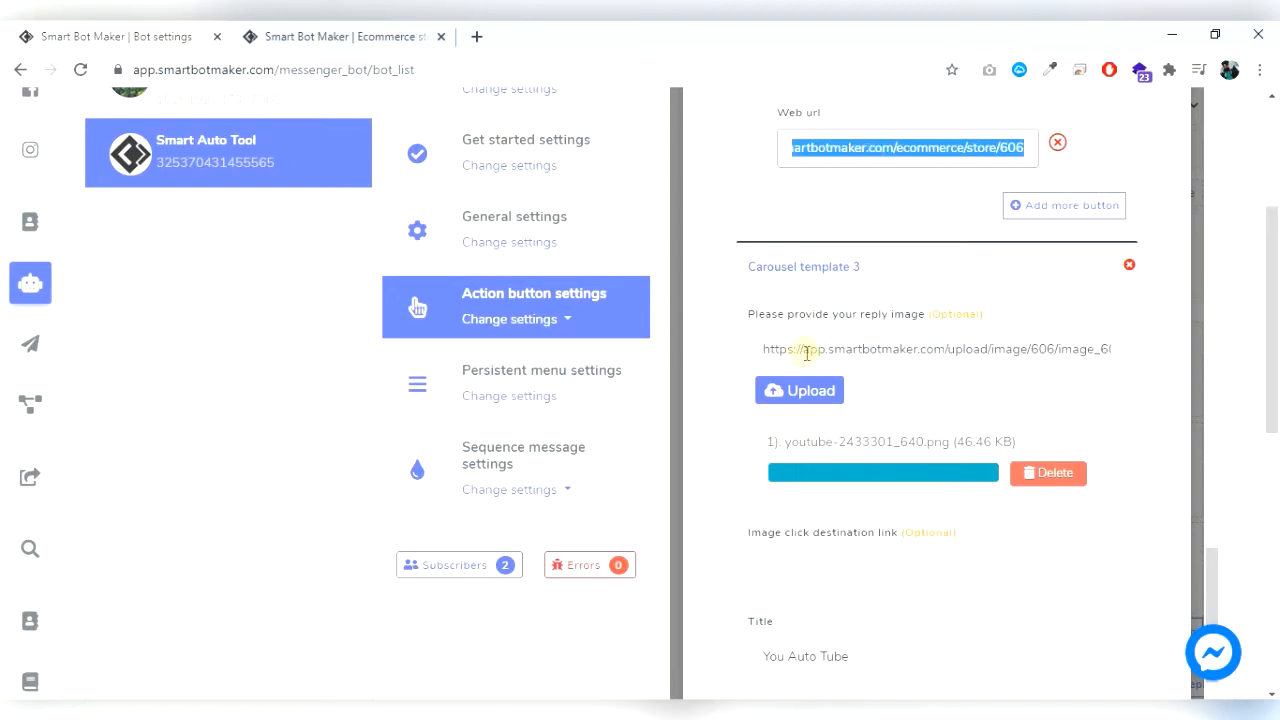
Paste the copied store URL as the web URL of Carousel template 3's Store button and submit the carousel reply.
{"action": "scroll", "coordinate": [823, 409], "scroll_direction": "down", "scroll_amount": 10}
{"action": "left_click", "coordinate": [827, 431]}
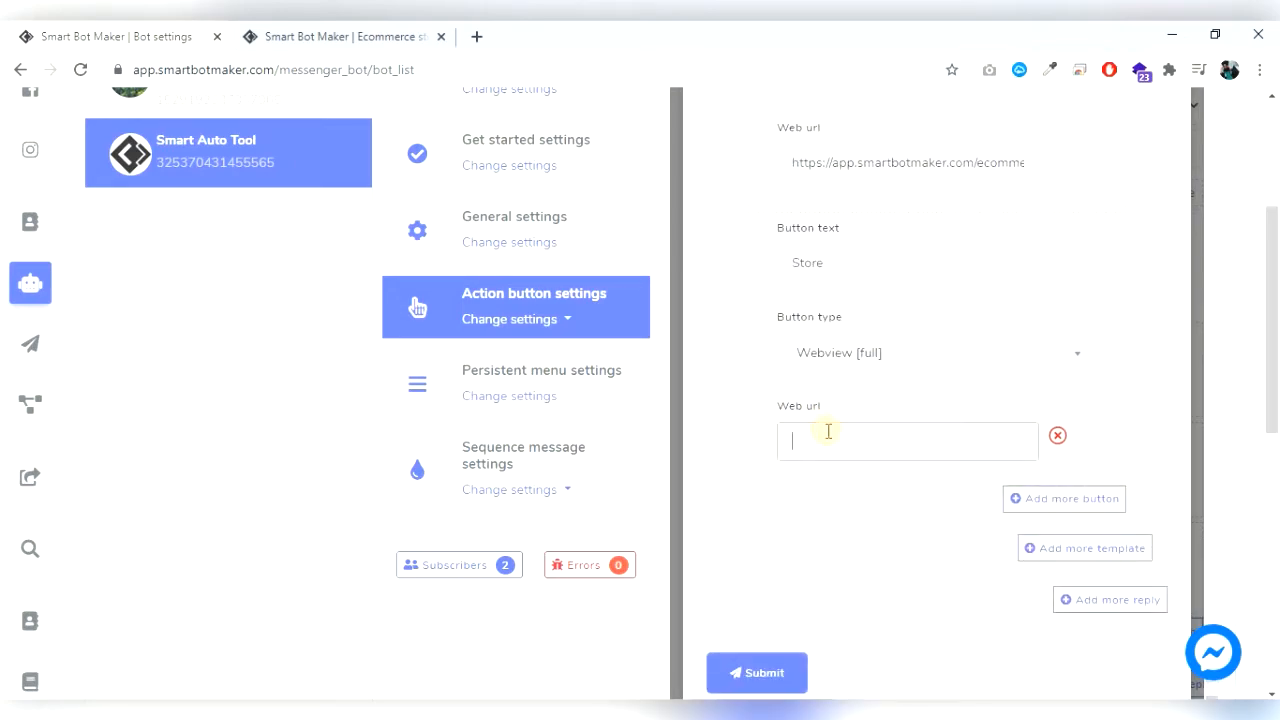
{"action": "key", "text": "ctrl+v"}
{"action": "left_click", "coordinate": [779, 679]}
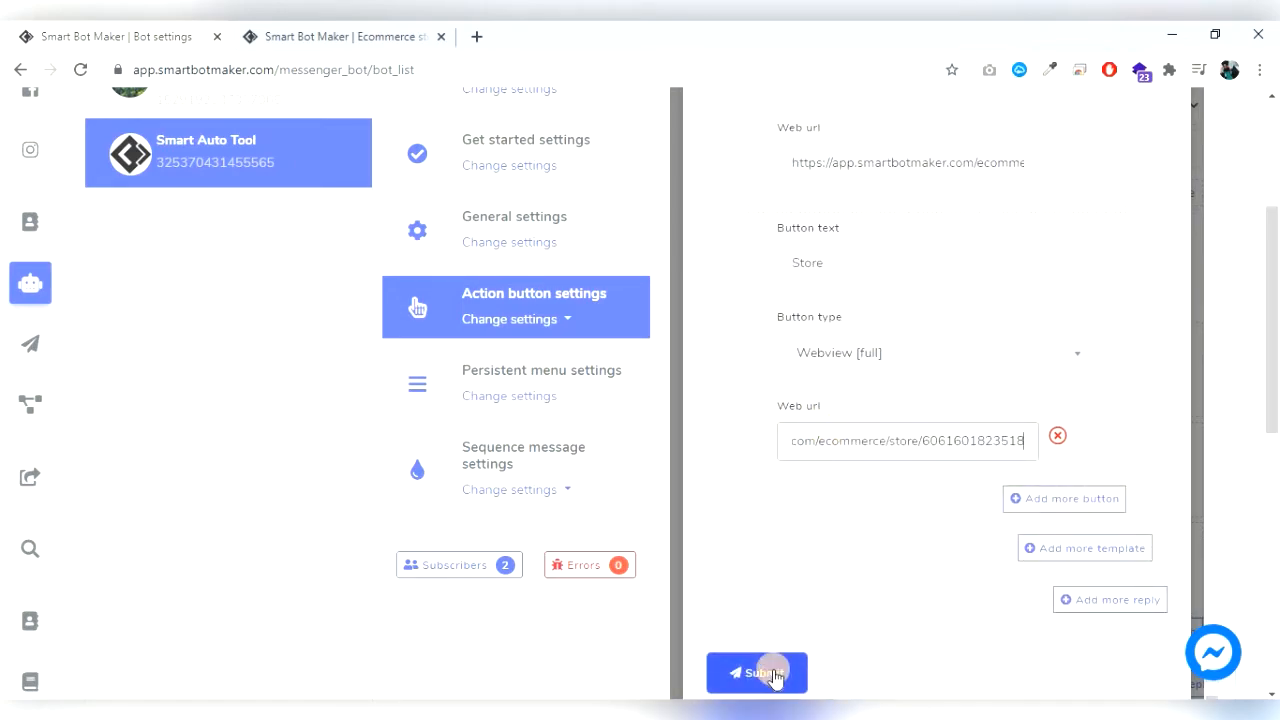
{"action": "left_click", "coordinate": [775, 676]}
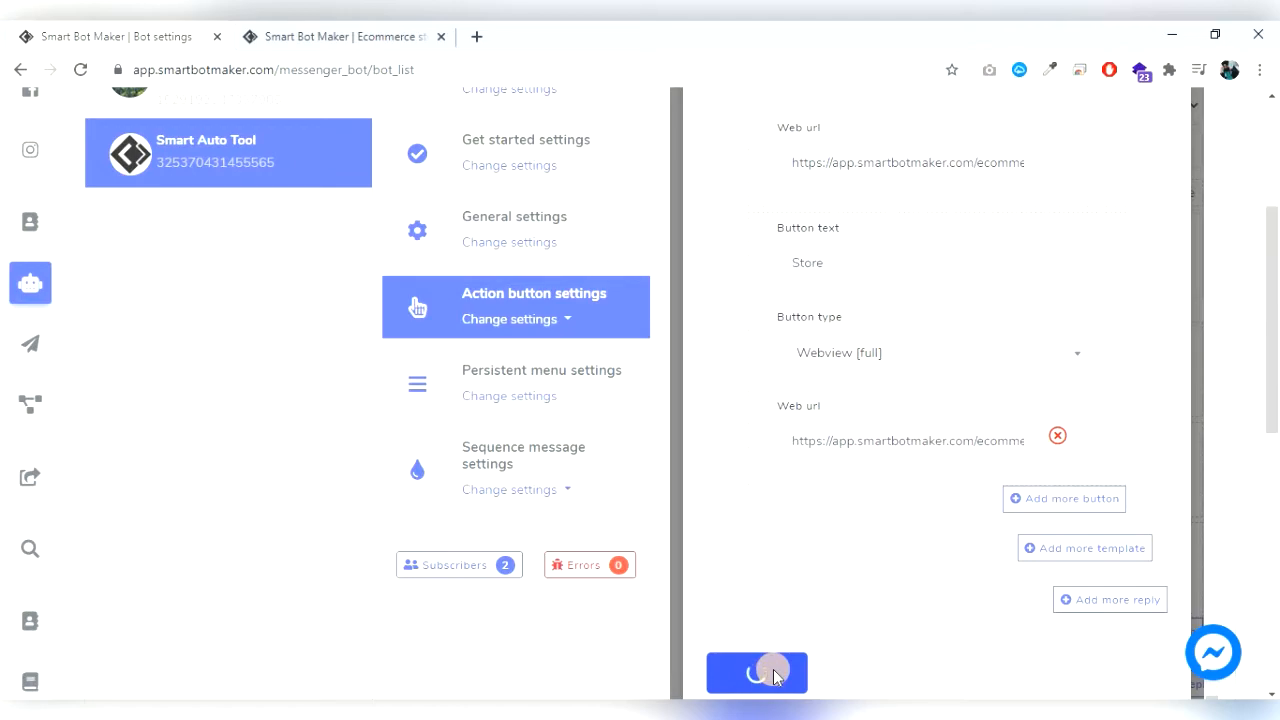
Dismiss the template creation confirmation, then close the carousel reply form and refresh the postback list.
{"action": "scroll", "coordinate": [940, 503], "scroll_direction": "up", "scroll_amount": 6}
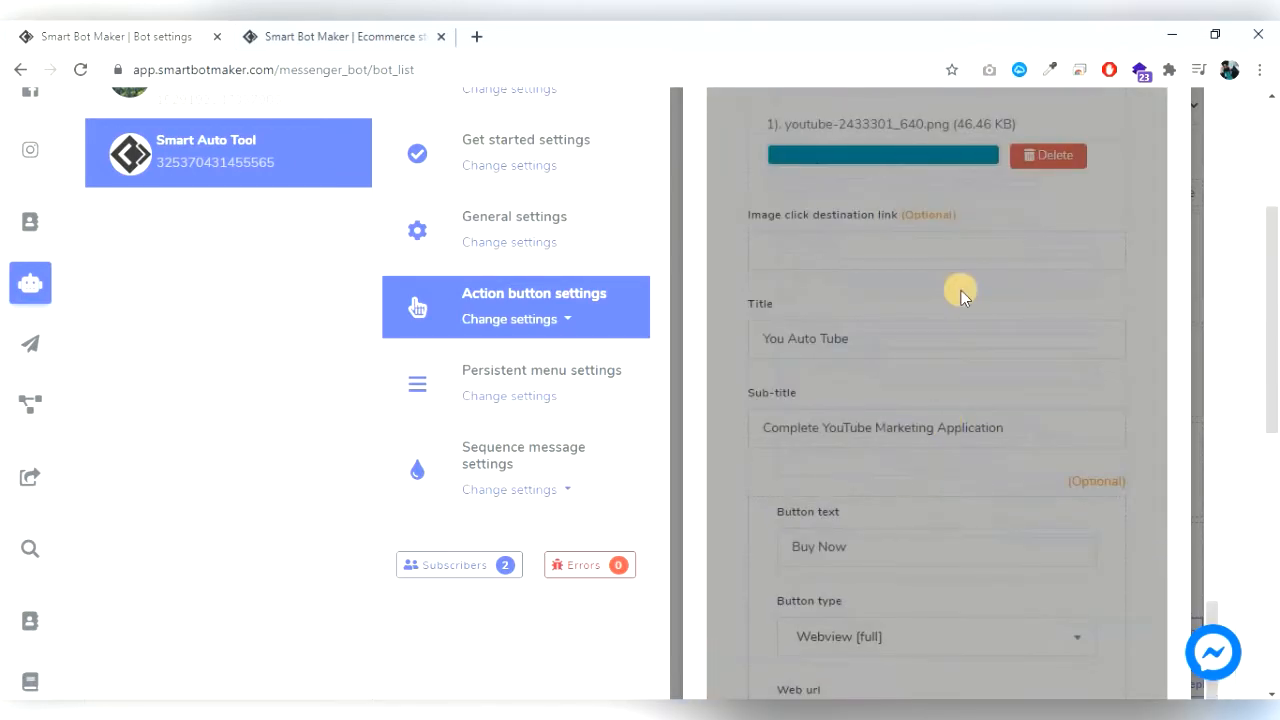
{"action": "scroll", "coordinate": [1021, 270], "scroll_direction": "up", "scroll_amount": 4}
{"action": "scroll", "coordinate": [1010, 240], "scroll_direction": "down", "scroll_amount": 6}
{"action": "left_click", "coordinate": [933, 159]}
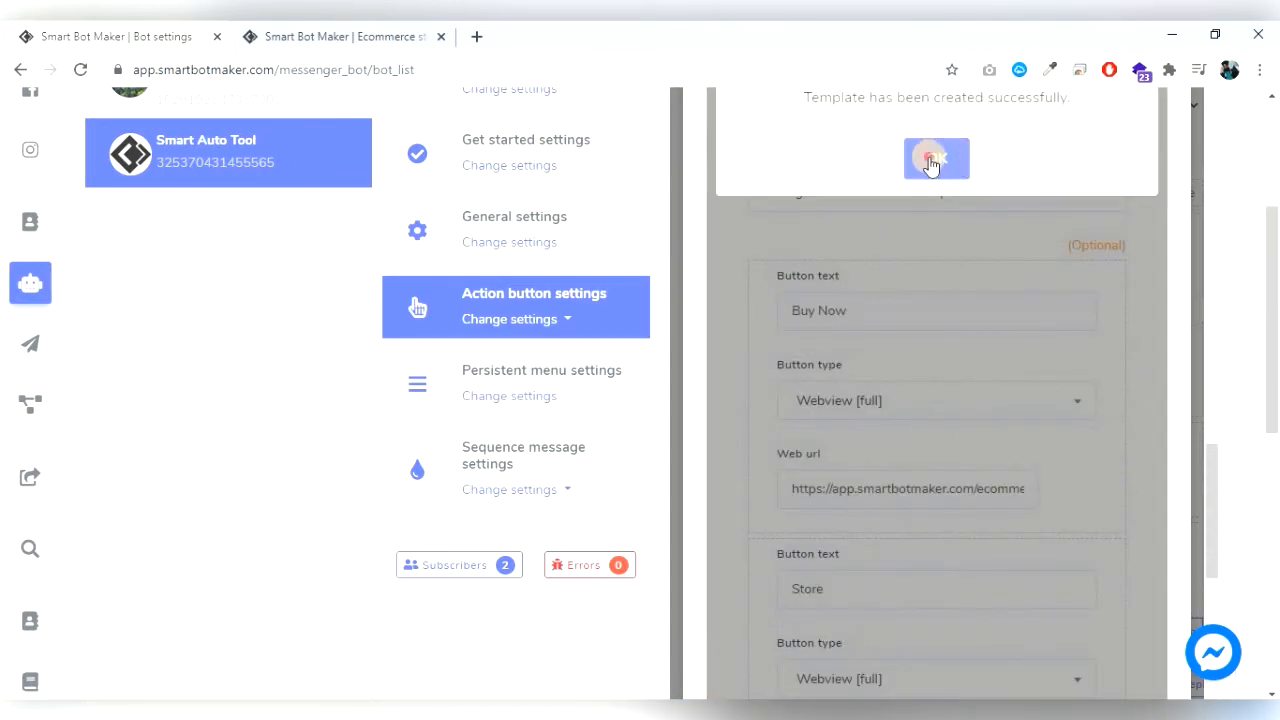
{"action": "scroll", "coordinate": [1080, 423], "scroll_direction": "down", "scroll_amount": 14}
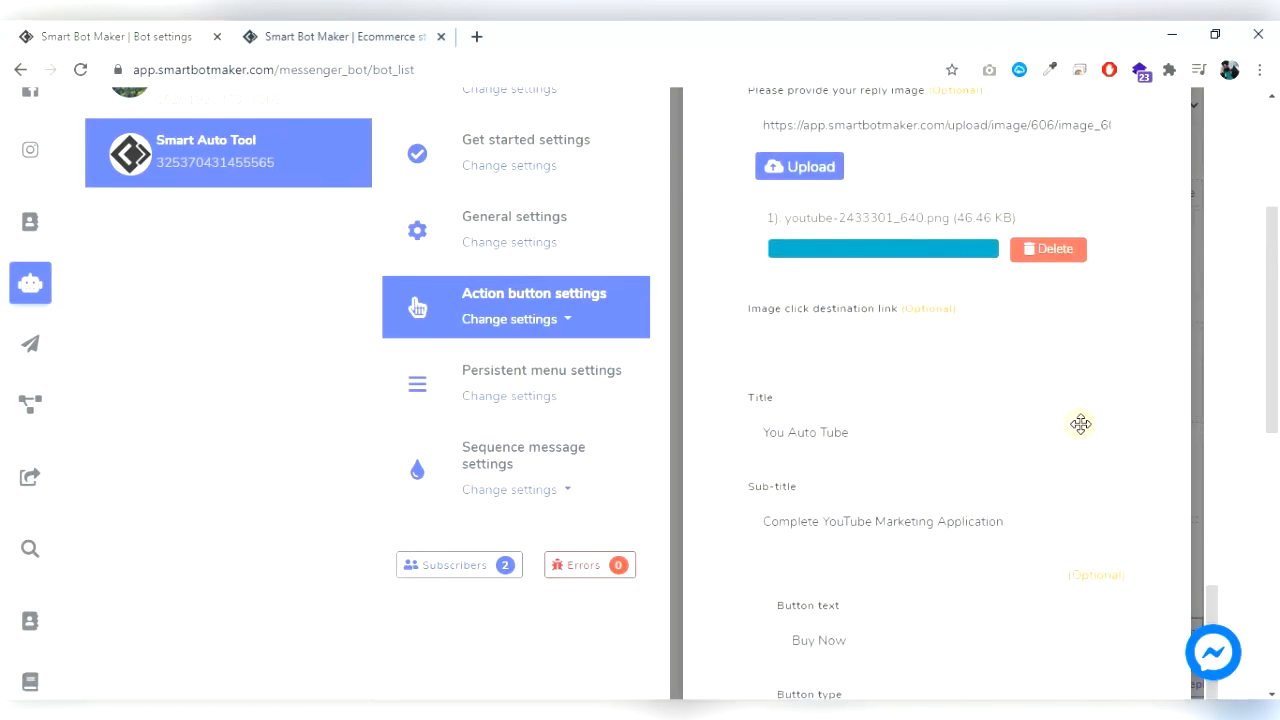
{"action": "scroll", "coordinate": [1080, 470], "scroll_direction": "down", "scroll_amount": 2}
{"action": "scroll", "coordinate": [1060, 470], "scroll_direction": "down", "scroll_amount": 5}
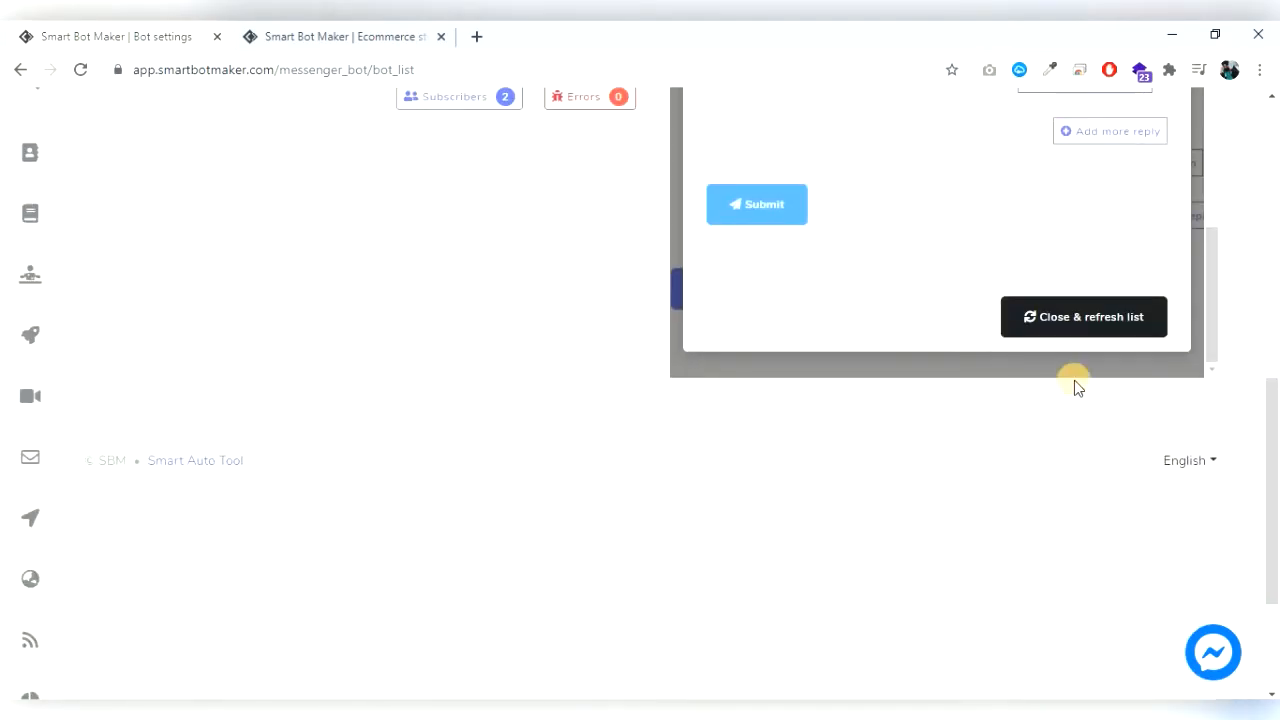
{"action": "left_click", "coordinate": [1071, 318]}
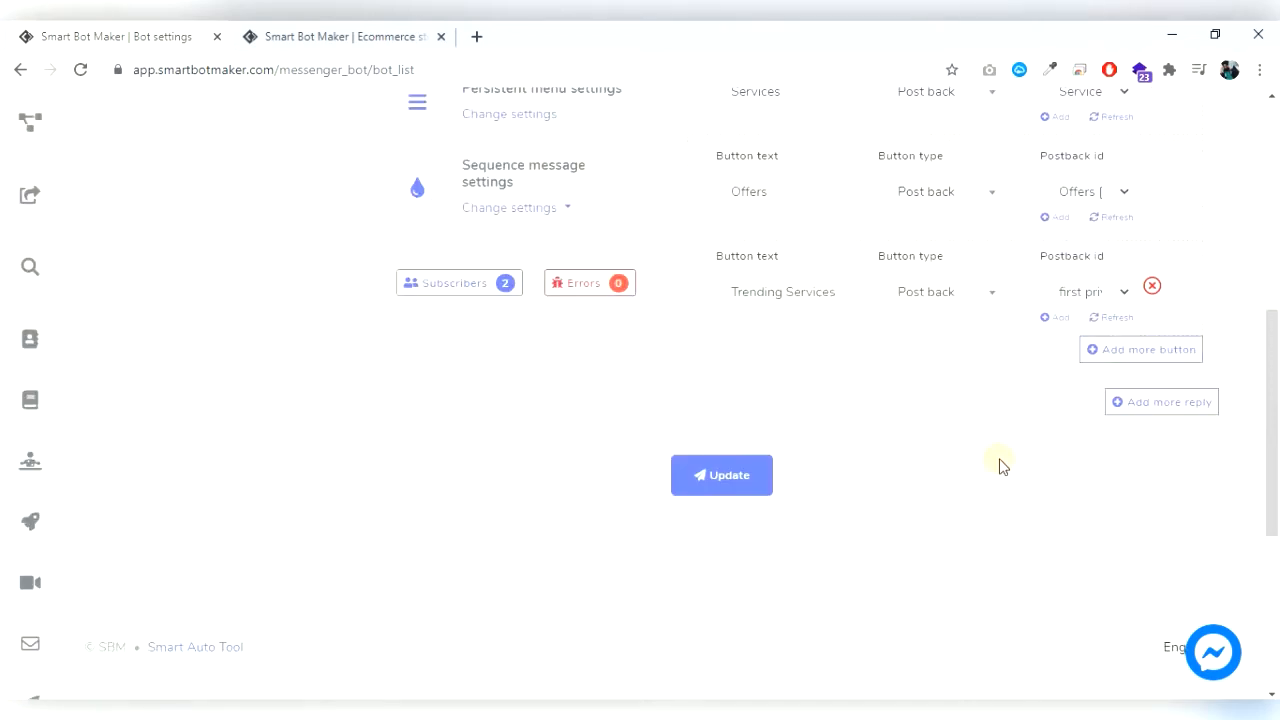
Assign the new trending services postback to the Trending Services button and update the get-started bot settings.
{"action": "scroll", "coordinate": [999, 460], "scroll_direction": "up", "scroll_amount": 1}
{"action": "left_click", "coordinate": [740, 571]}
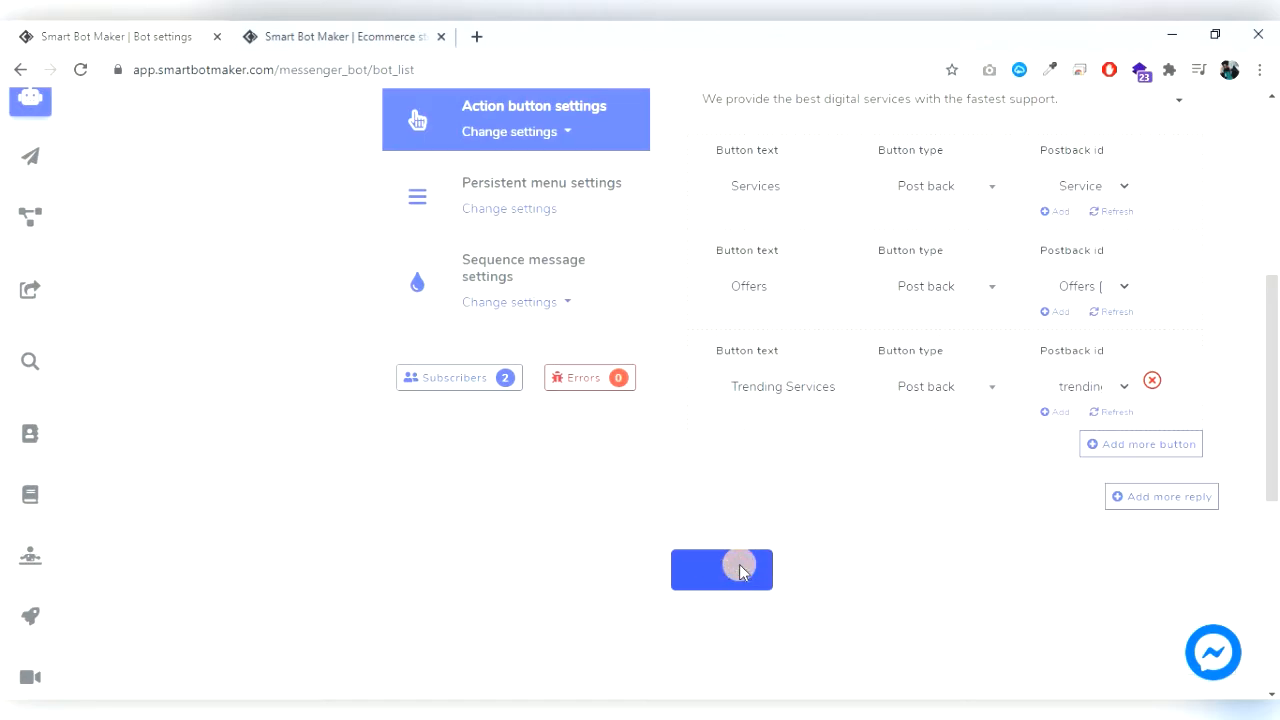
{"action": "left_click", "coordinate": [935, 380]}
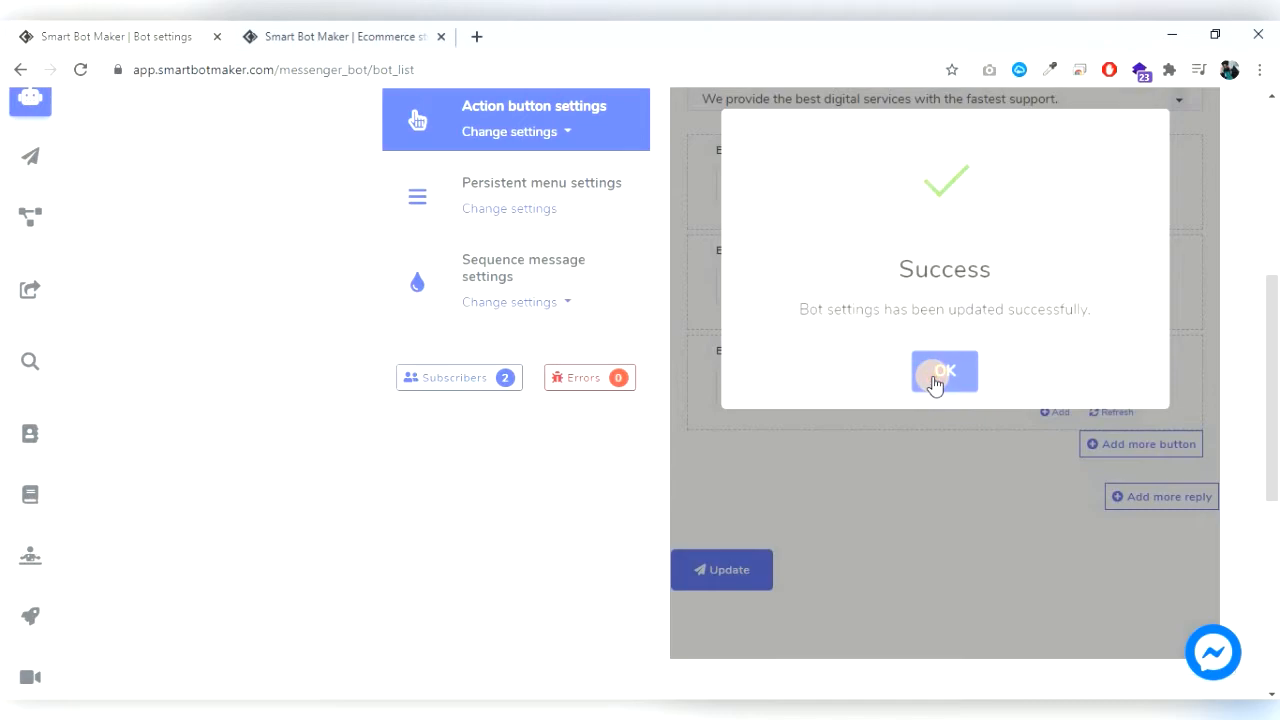
{"action": "scroll", "coordinate": [980, 655], "scroll_direction": "up", "scroll_amount": 2}
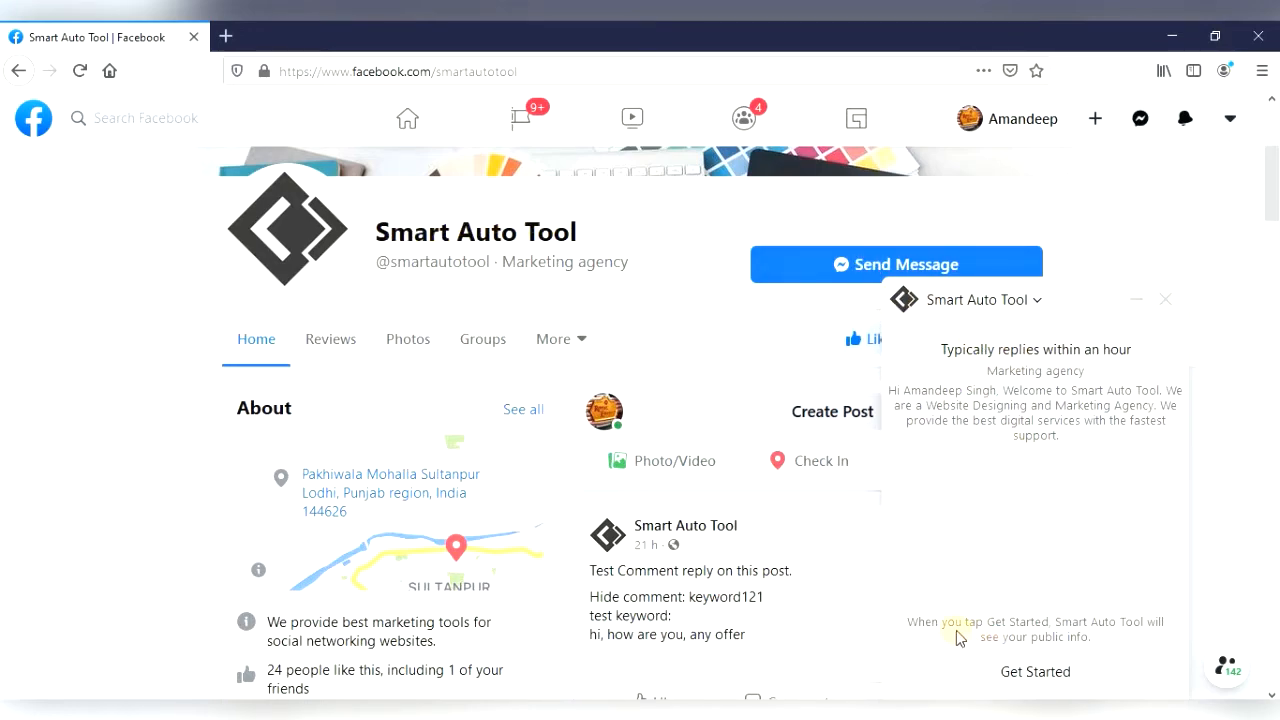
Switch to the Smart Auto Tool Facebook page, start the bot chat with Get Started and read the welcome reply.
{"action": "left_click_drag", "start_coordinate": [921, 390], "coordinate": [1105, 440]}
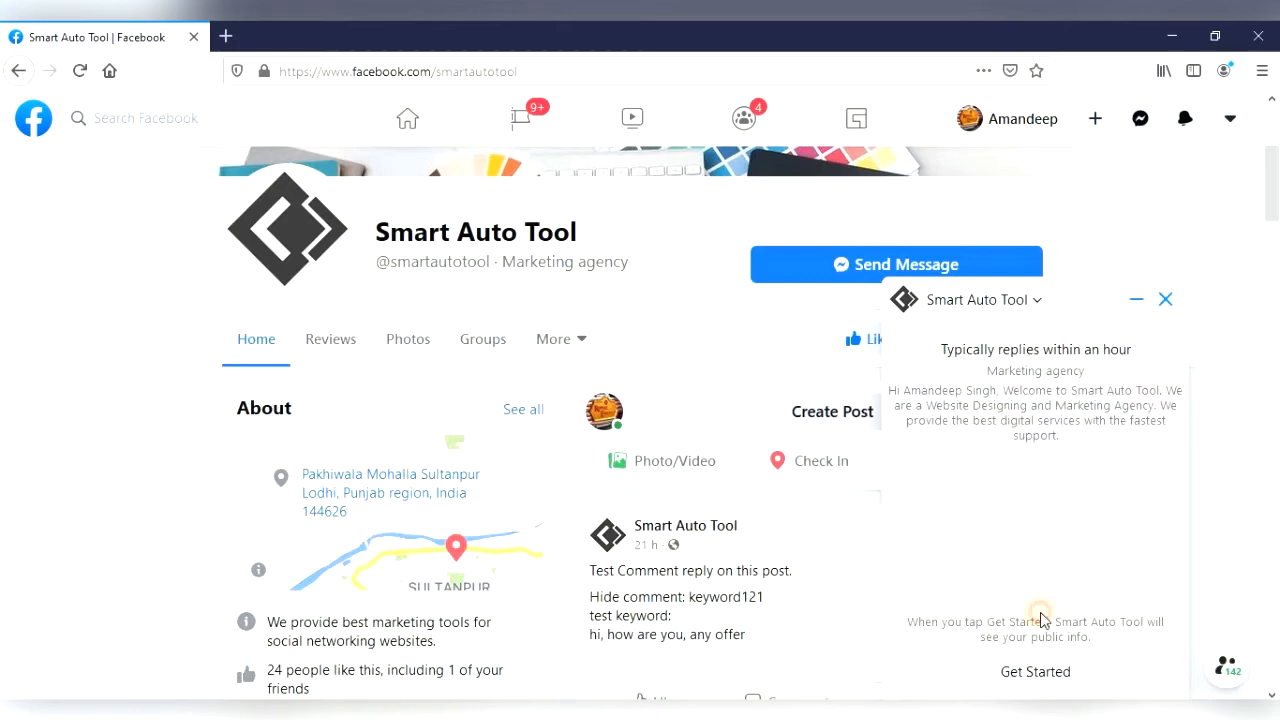
{"action": "left_click", "coordinate": [1035, 673]}
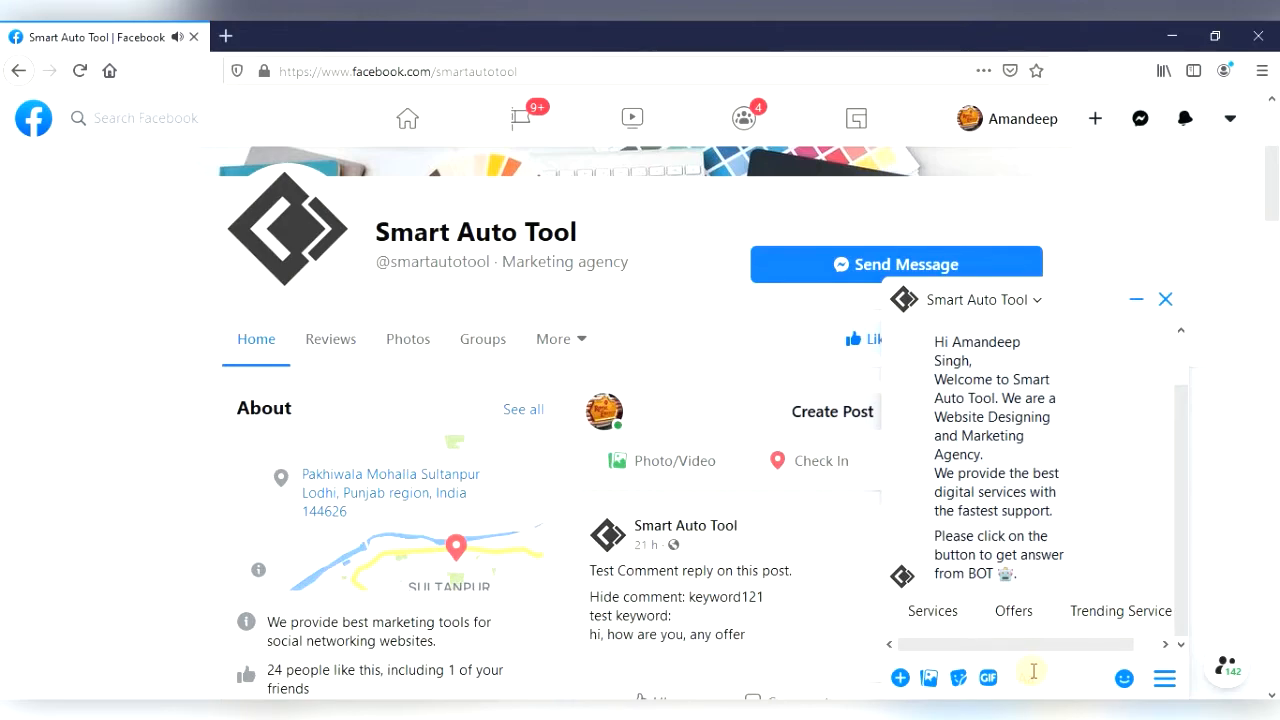
{"action": "scroll", "coordinate": [1038, 595], "scroll_direction": "up", "scroll_amount": 1}
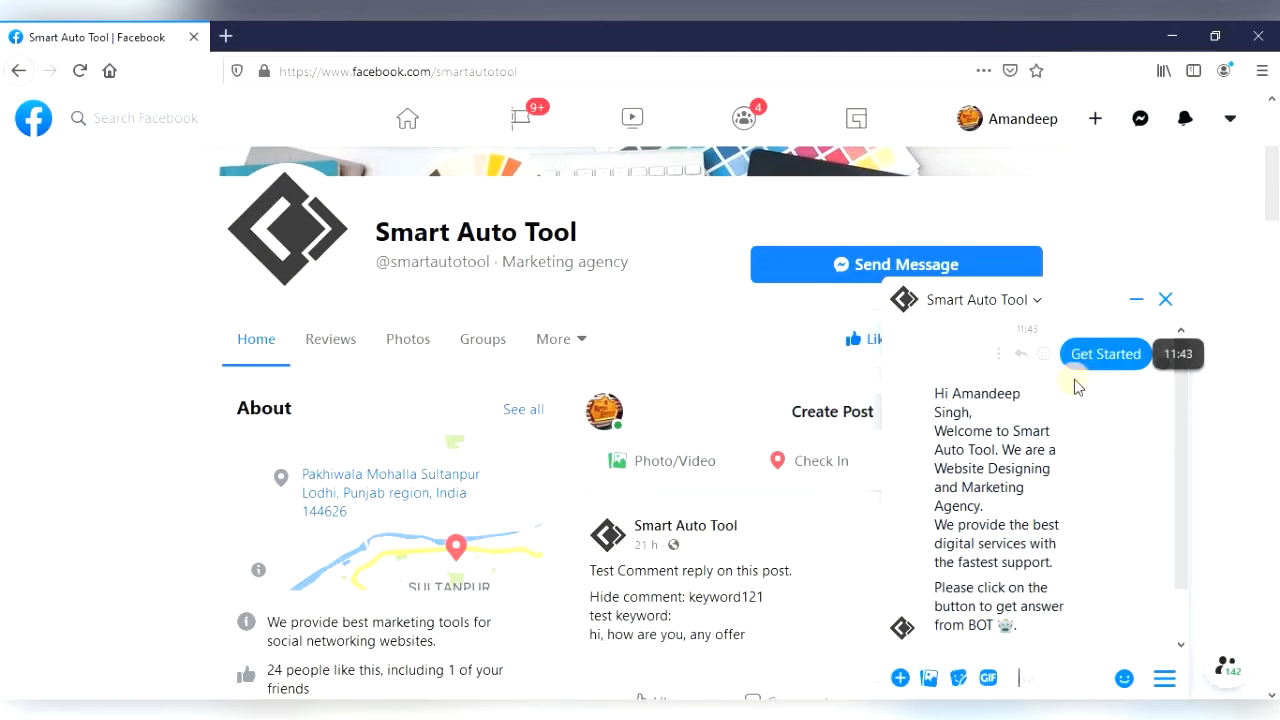
{"action": "scroll", "coordinate": [1070, 458], "scroll_direction": "down", "scroll_amount": 1}
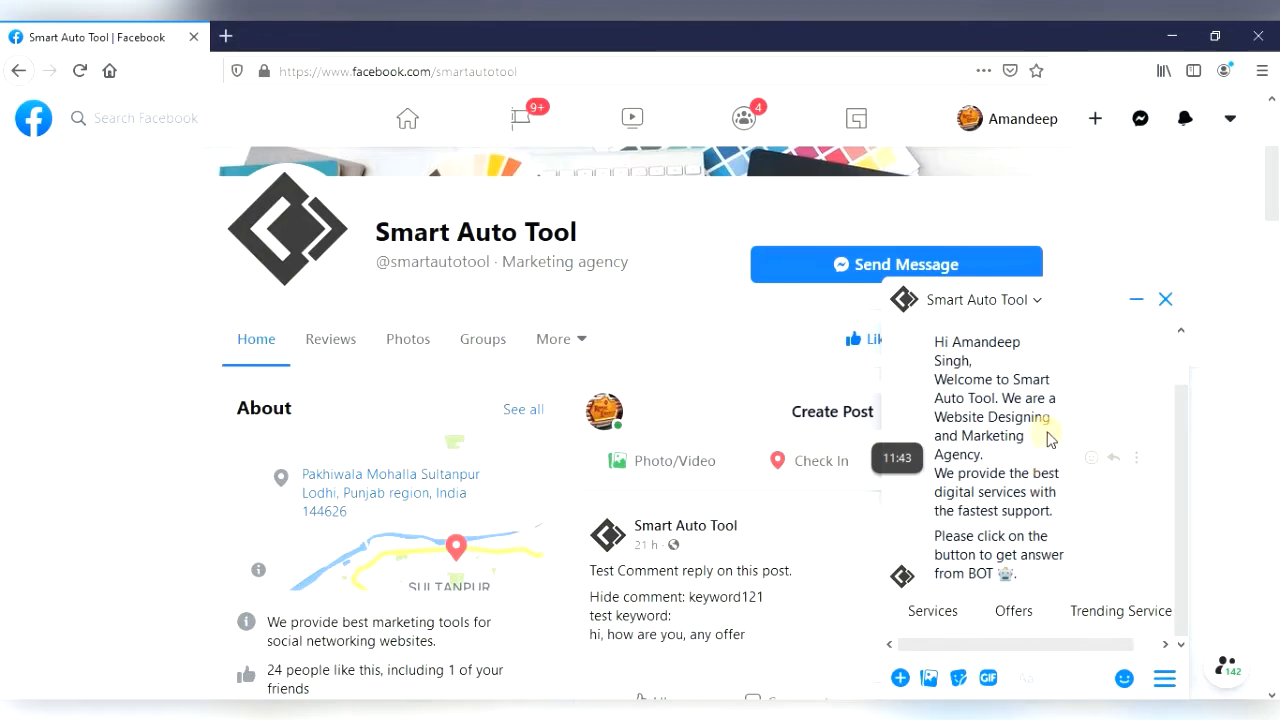
{"action": "scroll", "coordinate": [1073, 483], "scroll_direction": "up", "scroll_amount": 1}
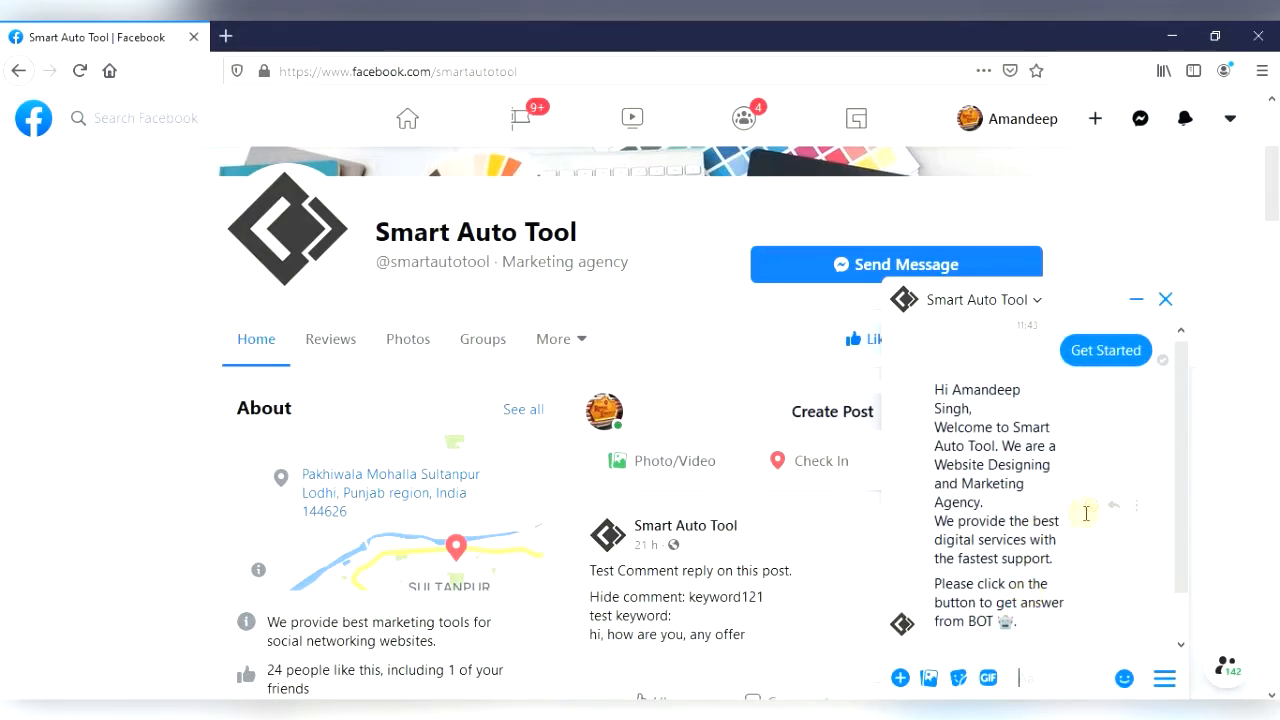
{"action": "scroll", "coordinate": [1086, 500], "scroll_direction": "down", "scroll_amount": 1}
Delete the Smart Auto Tool chat conversation and confirm the deletion.
{"action": "left_click", "coordinate": [1008, 300]}
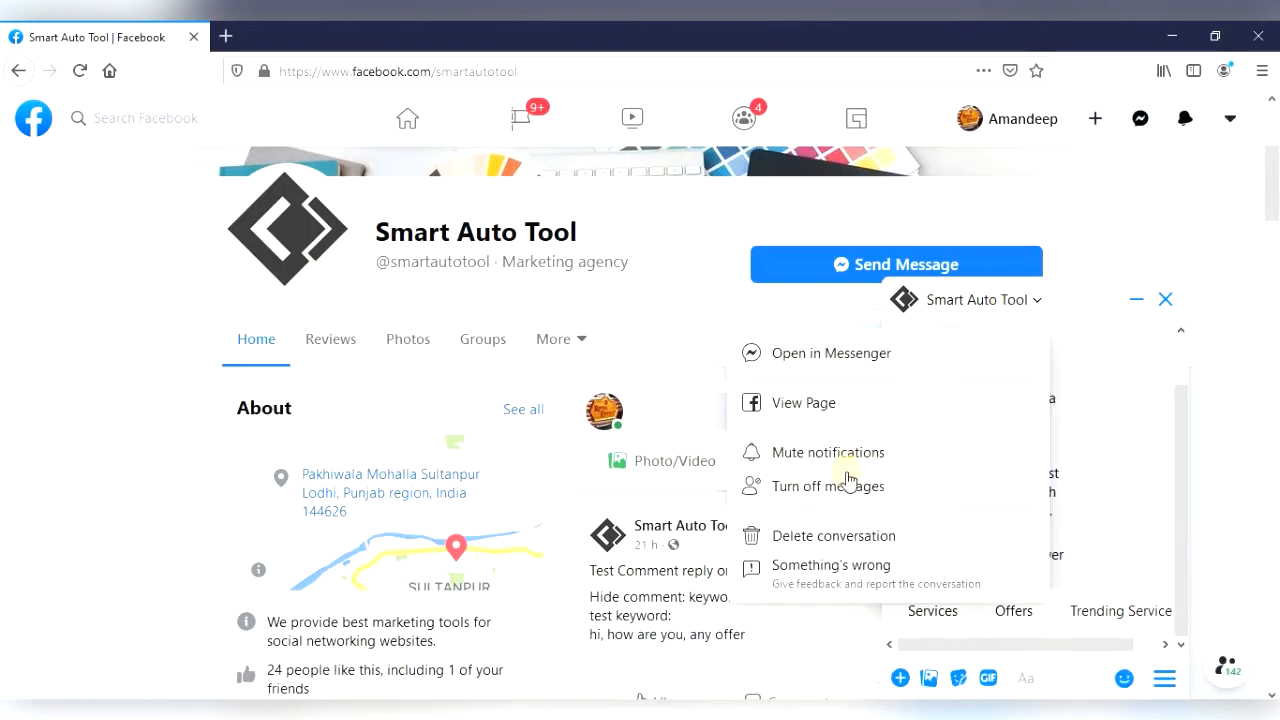
{"action": "left_click", "coordinate": [833, 537]}
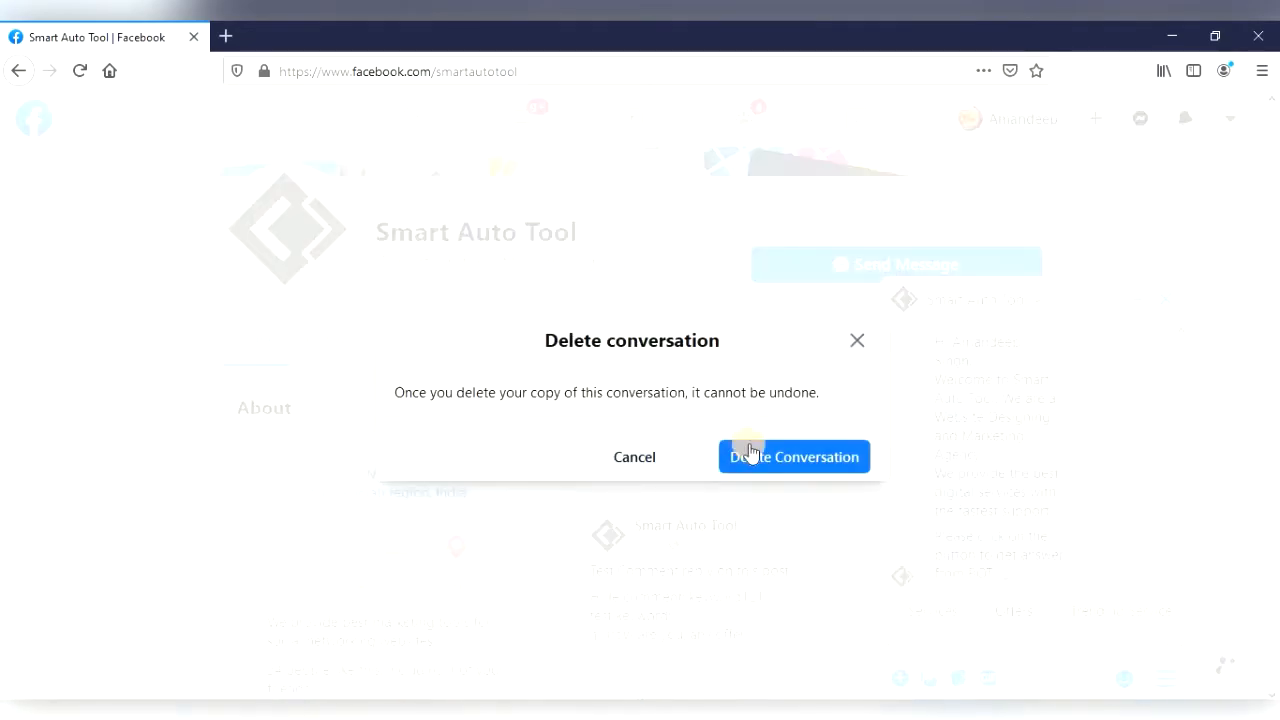
{"action": "left_click", "coordinate": [765, 457]}
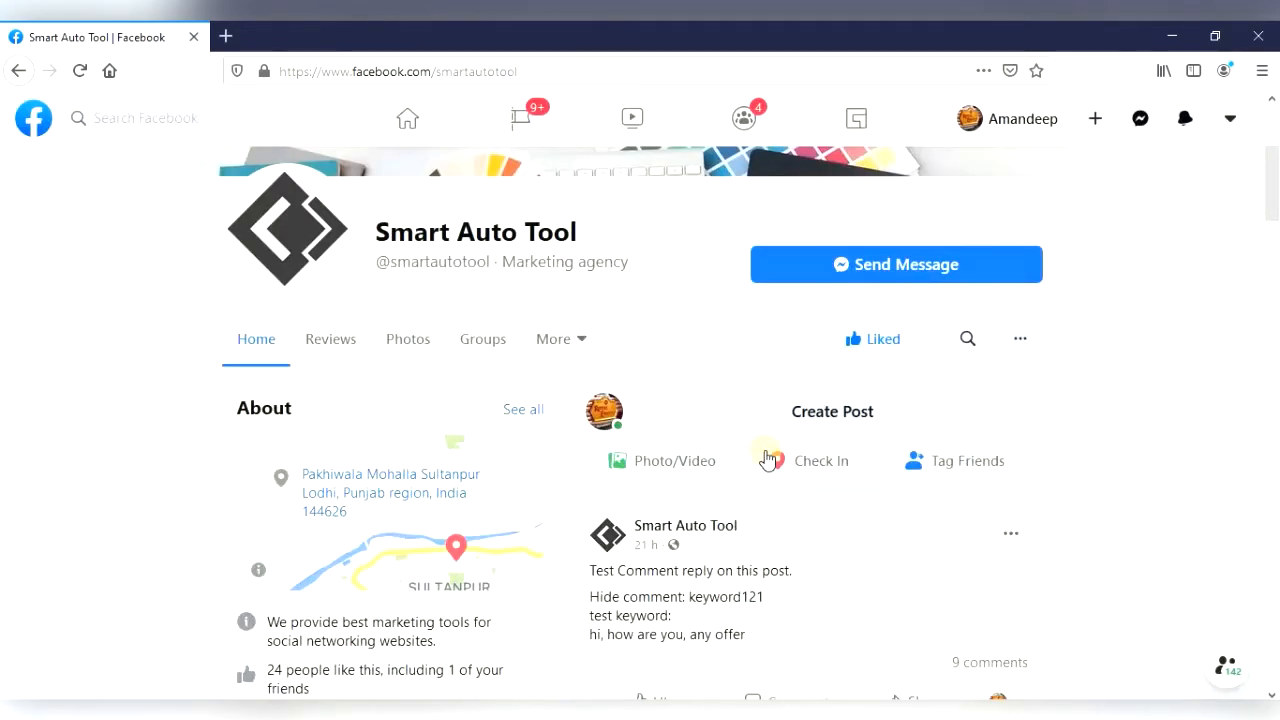
Message the Smart Auto Tool page, start the bot with Get Started and choose the Trending Services quick reply.
{"action": "left_click", "coordinate": [890, 268]}
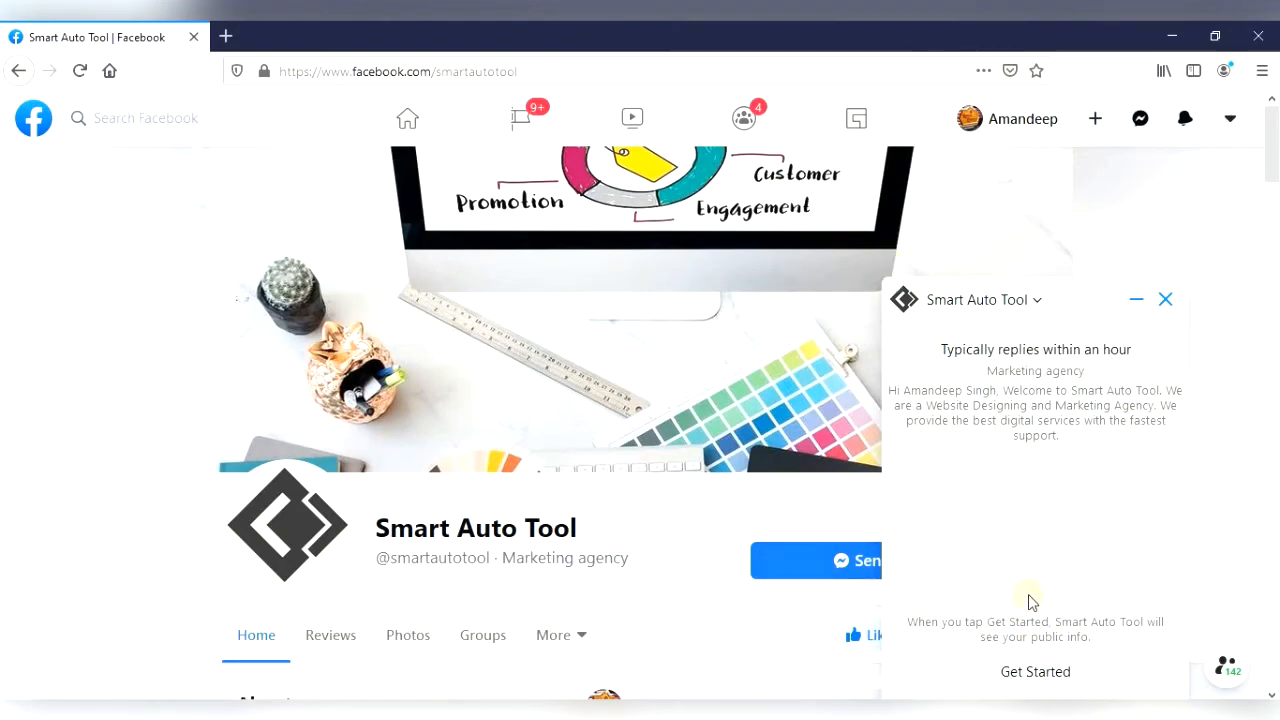
{"action": "left_click", "coordinate": [1031, 677]}
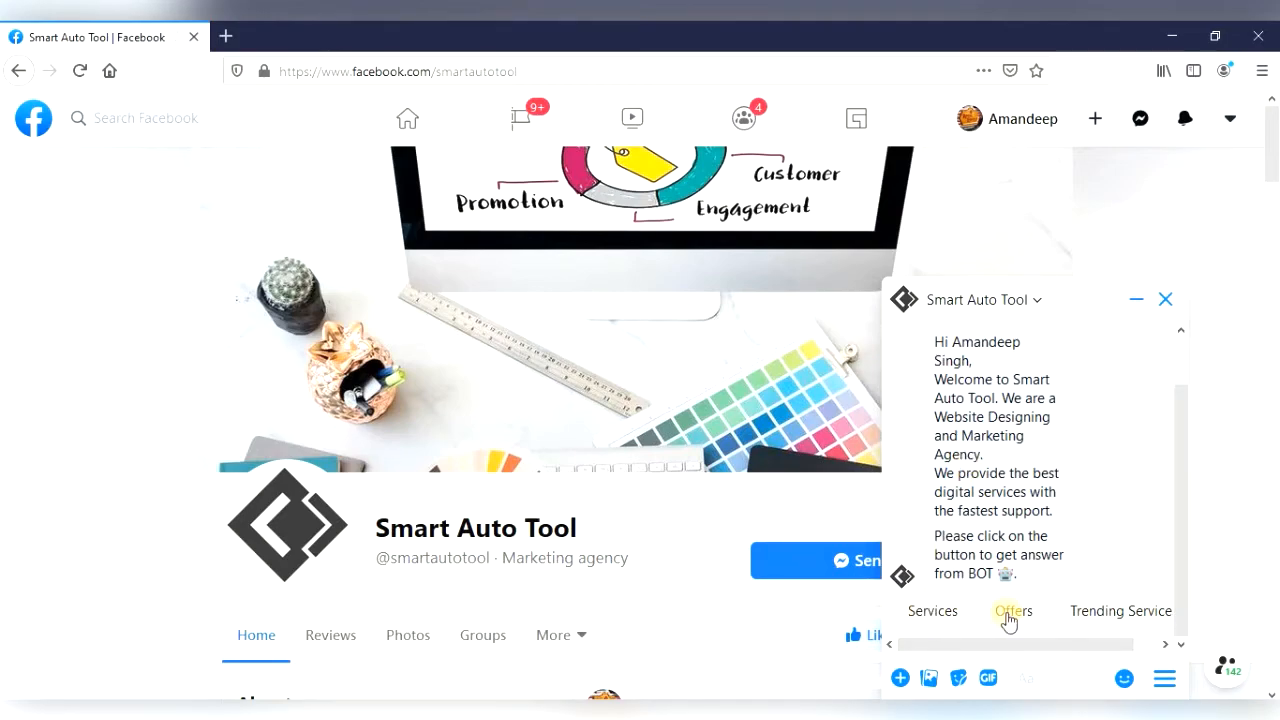
{"action": "left_click_drag", "start_coordinate": [1080, 651], "coordinate": [1137, 640]}
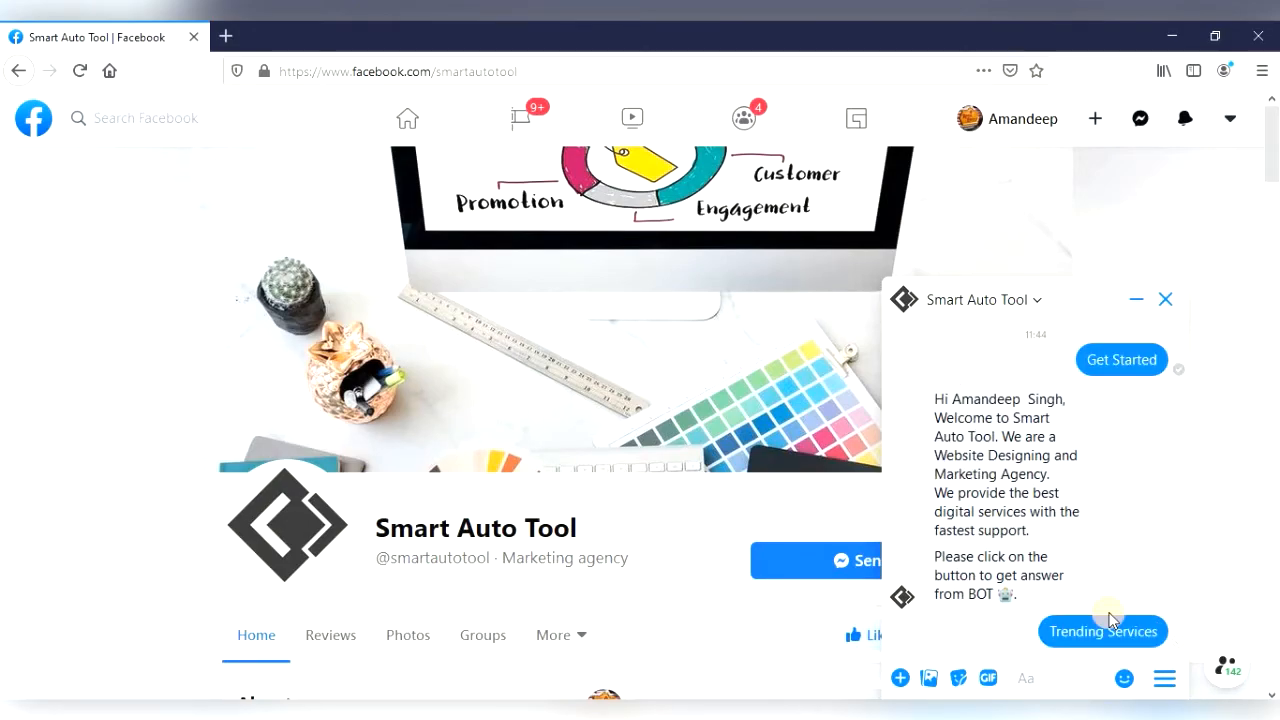
{"action": "left_click", "coordinate": [1104, 628]}
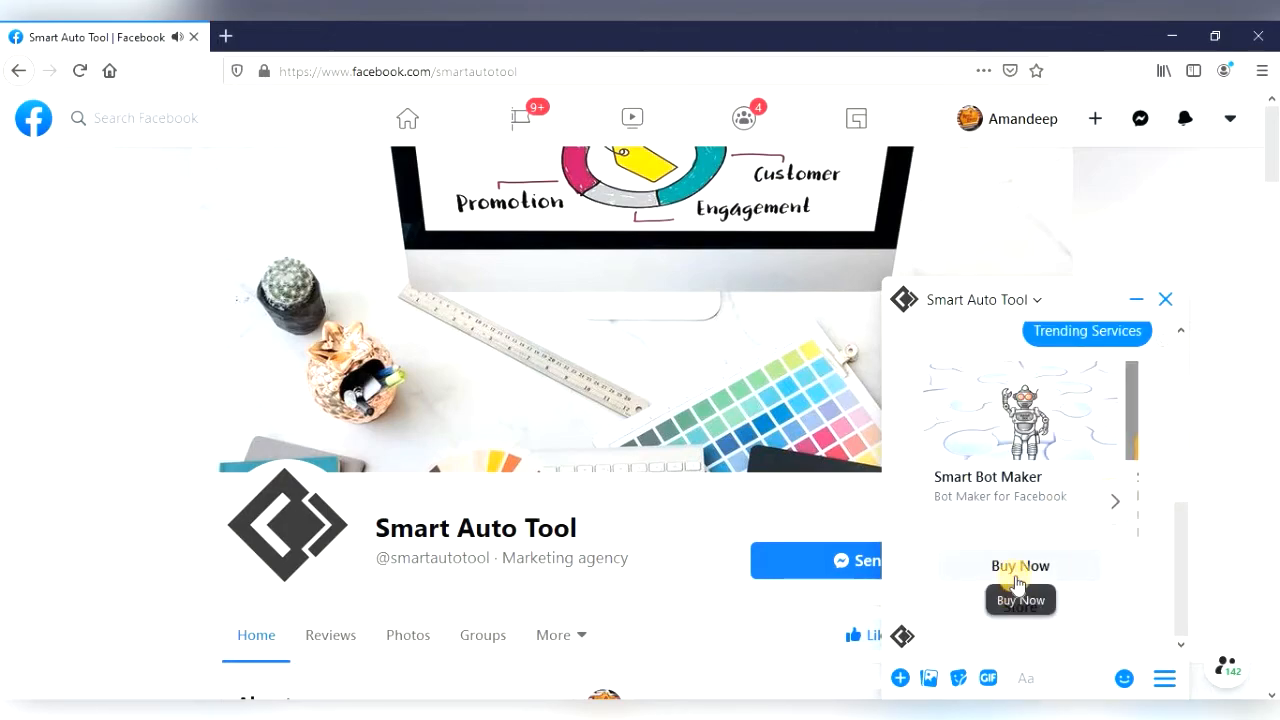
Browse the Trending Services carousel through to the You Auto Tube card and return to the Smart Bot Maker card.
{"action": "left_click", "coordinate": [1107, 510]}
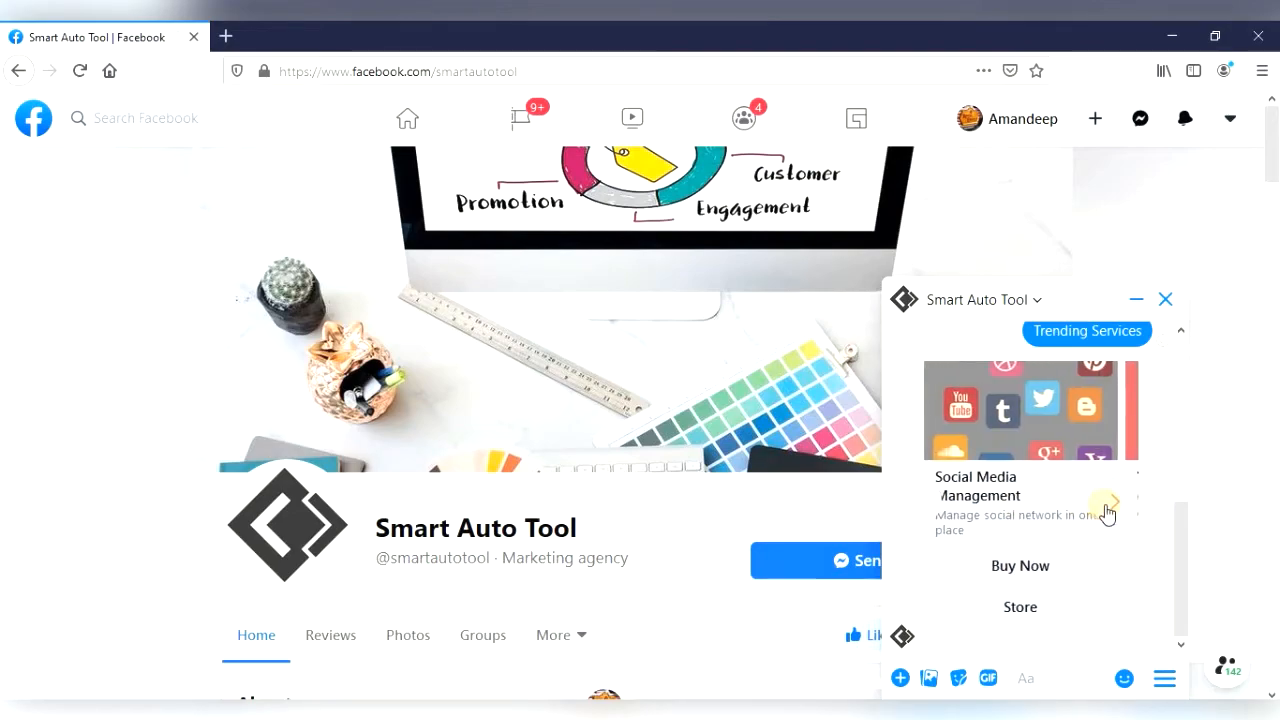
{"action": "left_click", "coordinate": [1107, 508]}
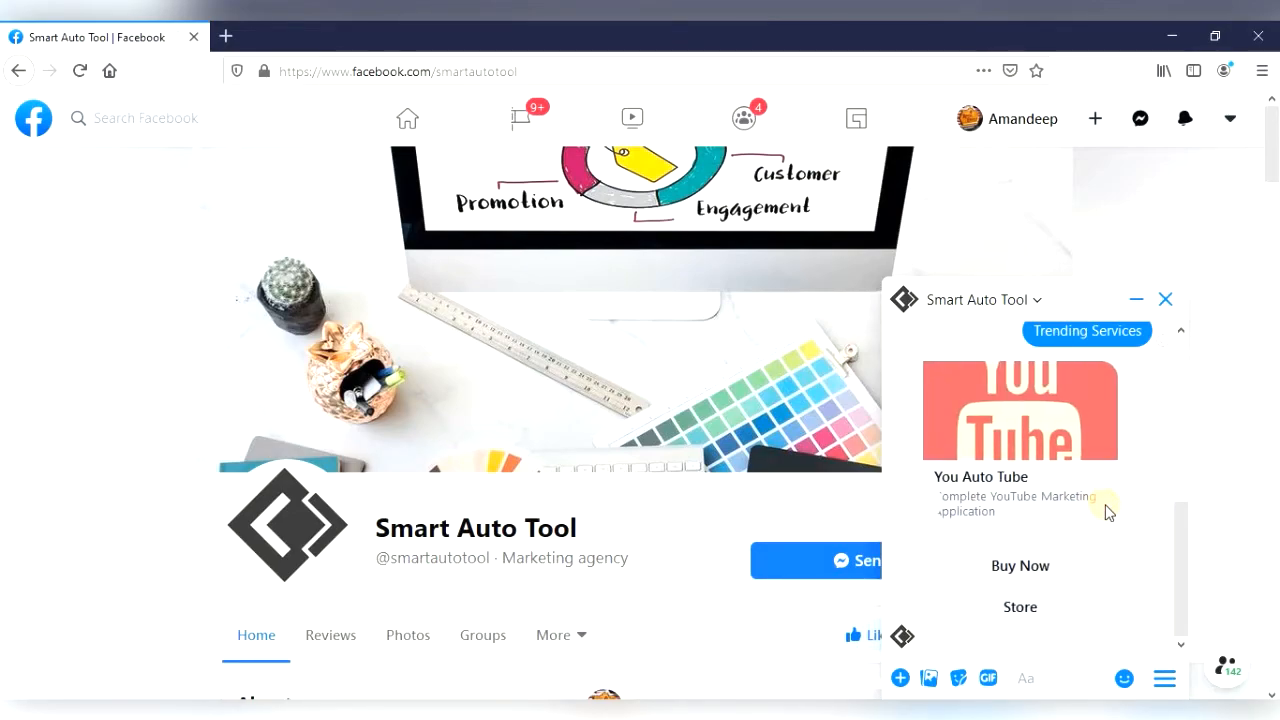
{"action": "left_click", "coordinate": [932, 512]}
{"action": "left_click", "coordinate": [932, 512]}
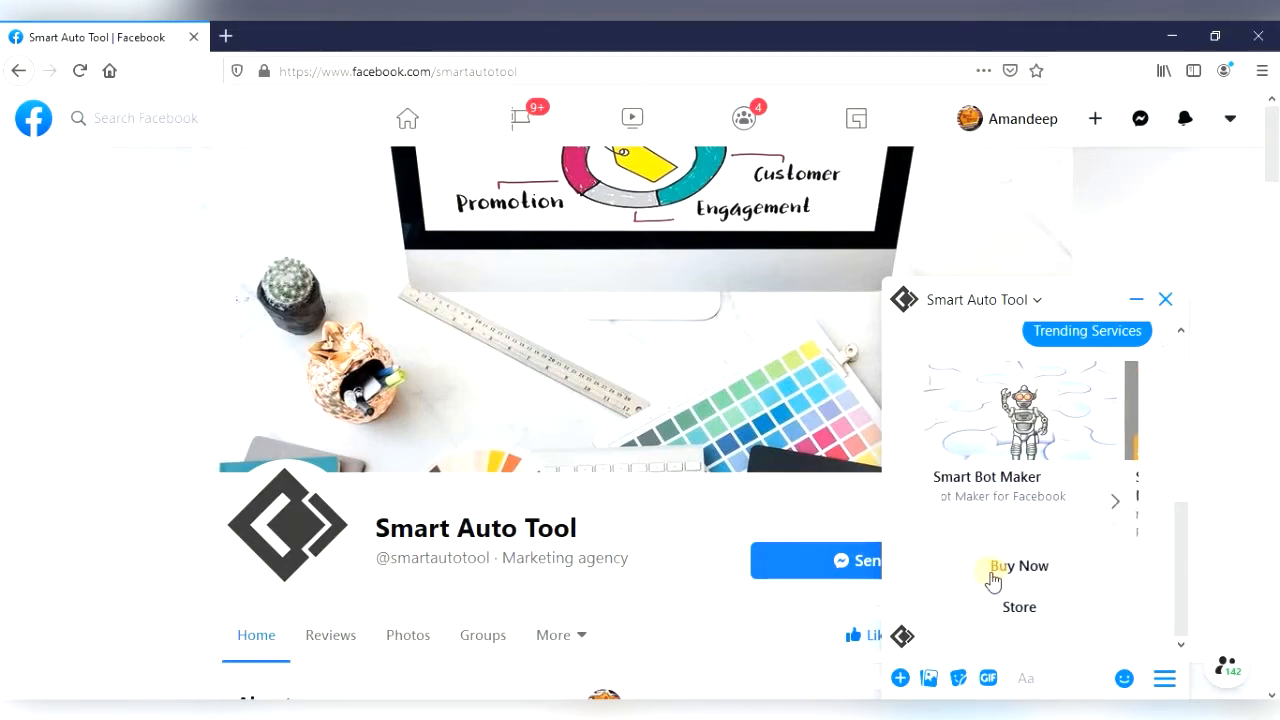
Open the Smart Bot Maker product through Buy Now, review its page and try adding it to the cart without a package.
{"action": "left_click", "coordinate": [1033, 568]}
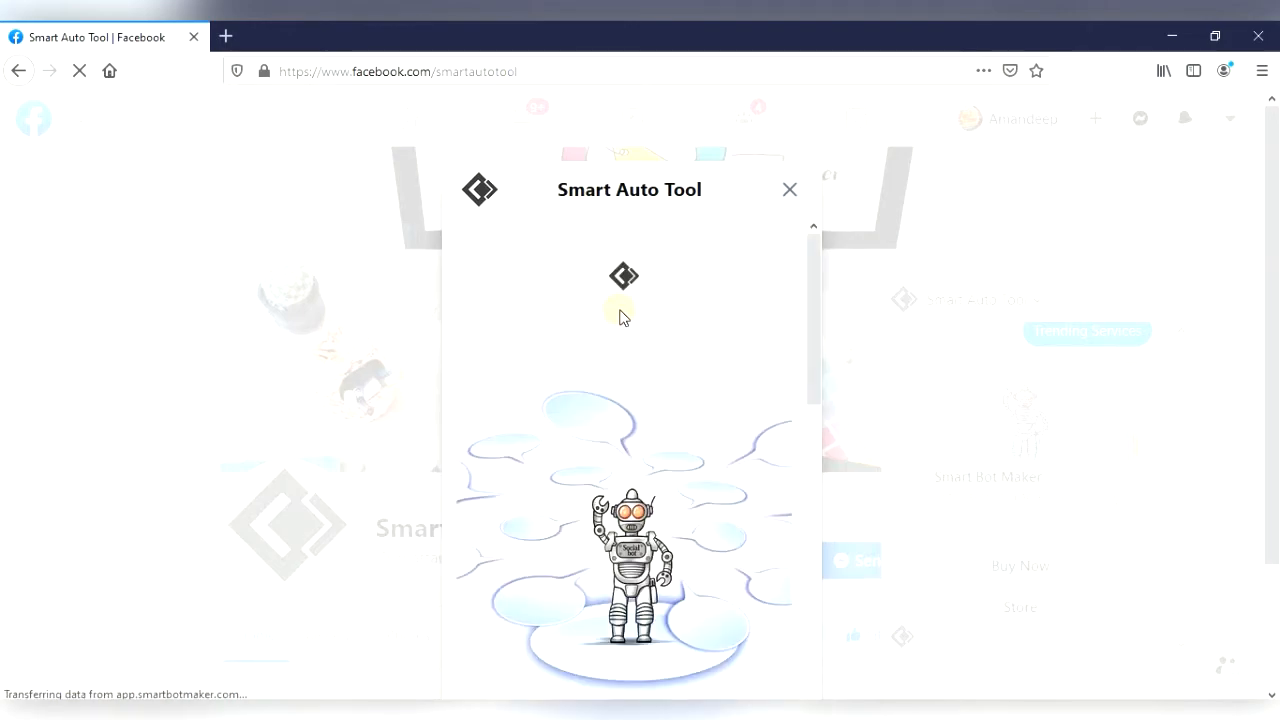
{"action": "scroll", "coordinate": [620, 317], "scroll_direction": "down", "scroll_amount": 5}
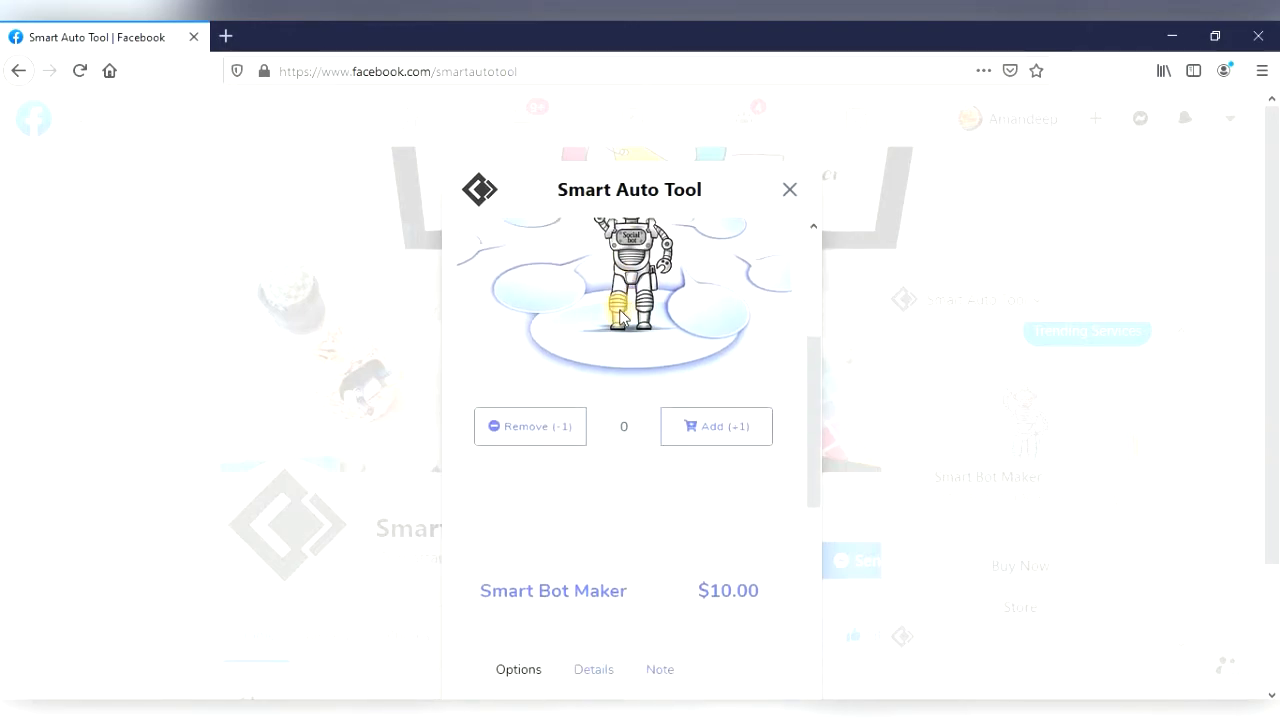
{"action": "scroll", "coordinate": [620, 317], "scroll_direction": "up", "scroll_amount": 4}
{"action": "scroll", "coordinate": [620, 317], "scroll_direction": "down", "scroll_amount": 5}
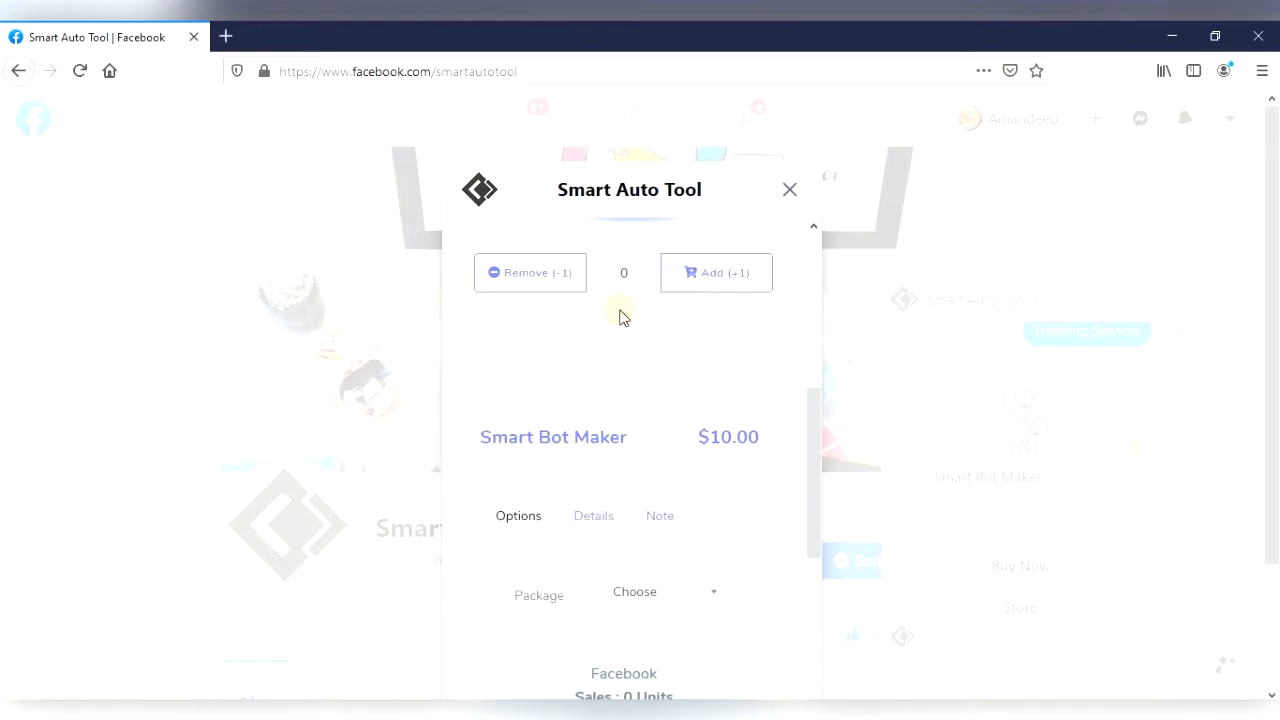
{"action": "scroll", "coordinate": [511, 358], "scroll_direction": "up", "scroll_amount": 2}
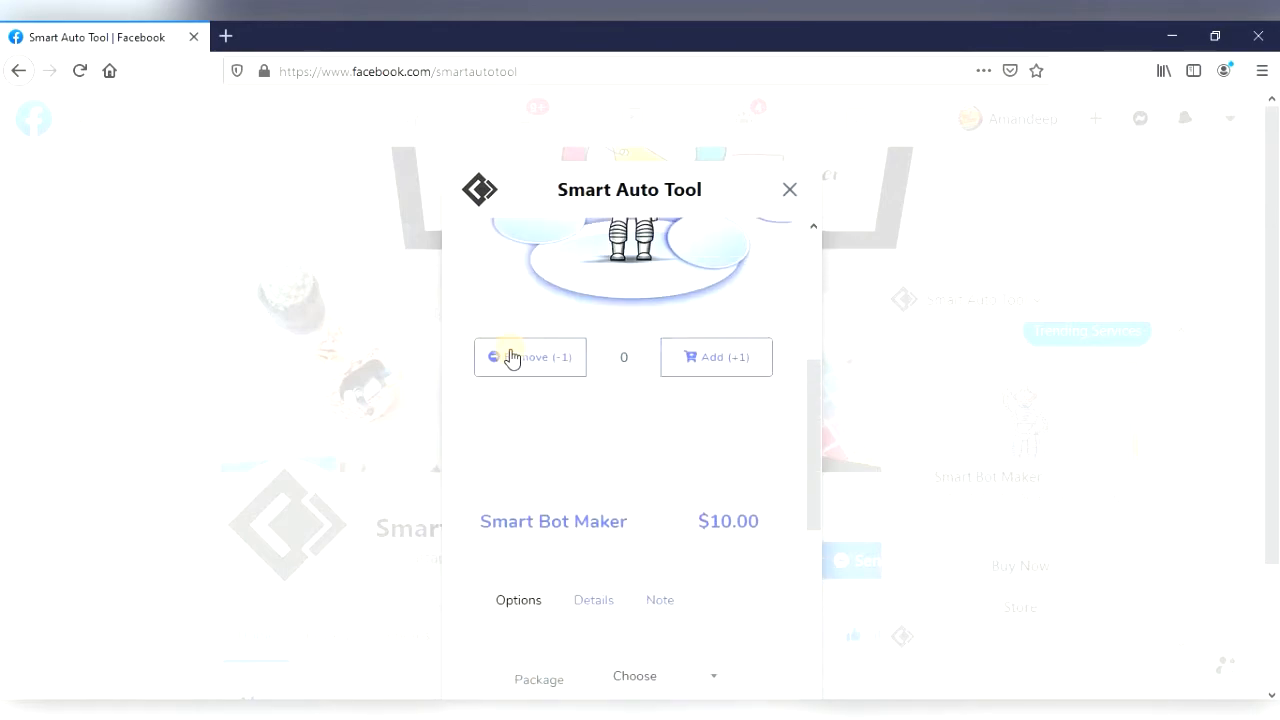
{"action": "left_click", "coordinate": [704, 362]}
{"action": "left_click", "coordinate": [623, 612]}
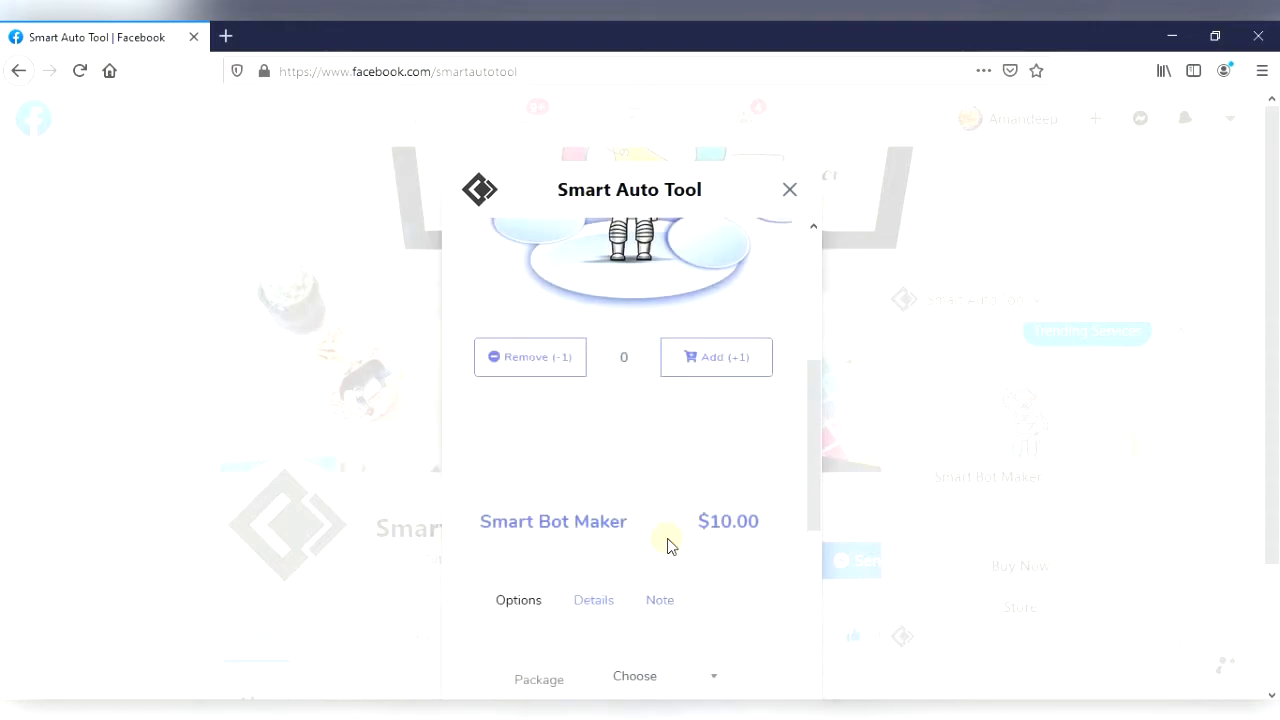
Try the Personal and Business options for the Smart Bot Maker package.
{"action": "scroll", "coordinate": [659, 468], "scroll_direction": "down", "scroll_amount": 2}
{"action": "scroll", "coordinate": [659, 468], "scroll_direction": "down", "scroll_amount": 1}
{"action": "left_click", "coordinate": [657, 489]}
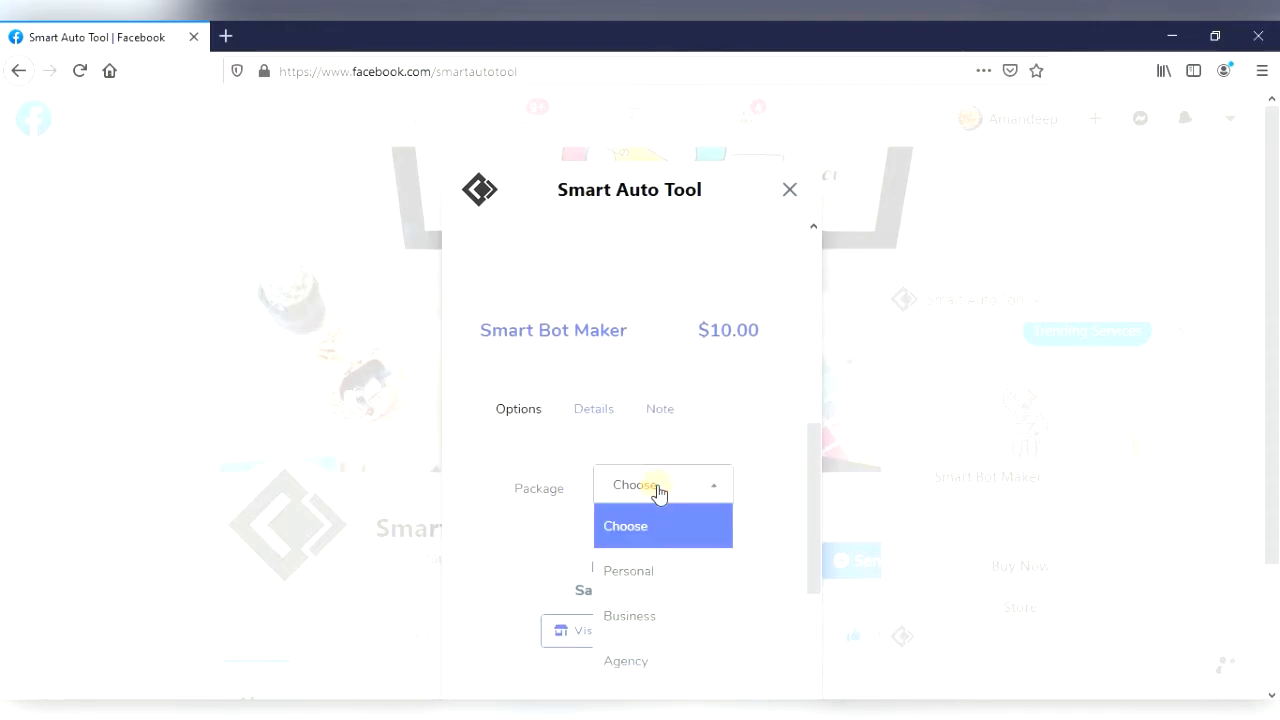
{"action": "left_click", "coordinate": [652, 570]}
{"action": "scroll", "coordinate": [666, 489], "scroll_direction": "down", "scroll_amount": 3}
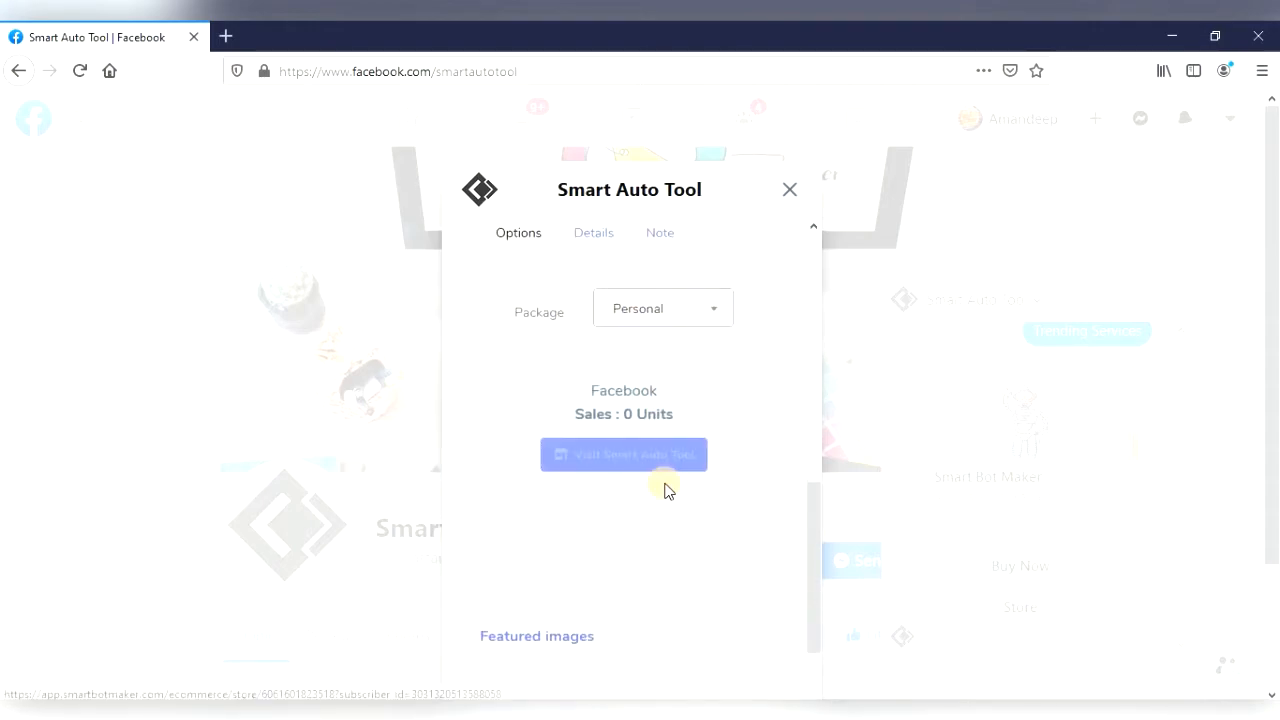
{"action": "left_click", "coordinate": [646, 305]}
{"action": "left_click", "coordinate": [686, 428]}
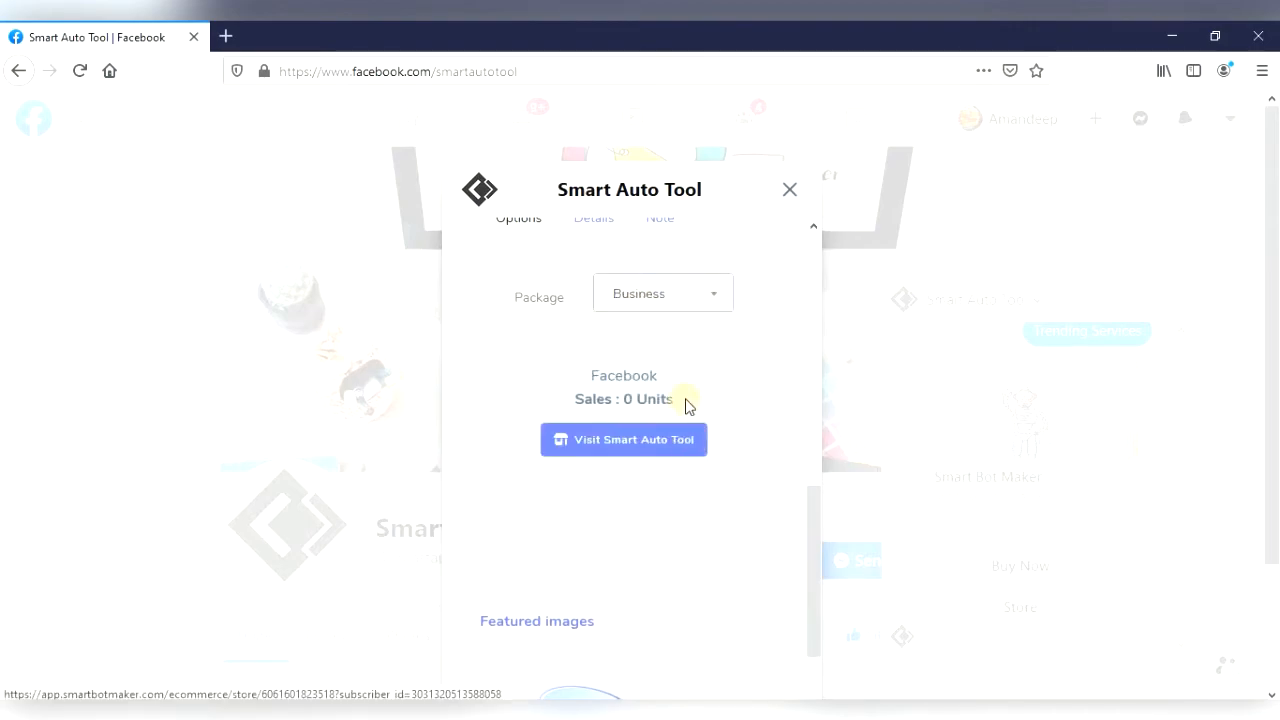
Select the Agency package, check its price and add Smart Bot Maker to the cart.
{"action": "scroll", "coordinate": [677, 409], "scroll_direction": "up", "scroll_amount": 3}
{"action": "left_click", "coordinate": [680, 486]}
{"action": "left_click", "coordinate": [651, 660]}
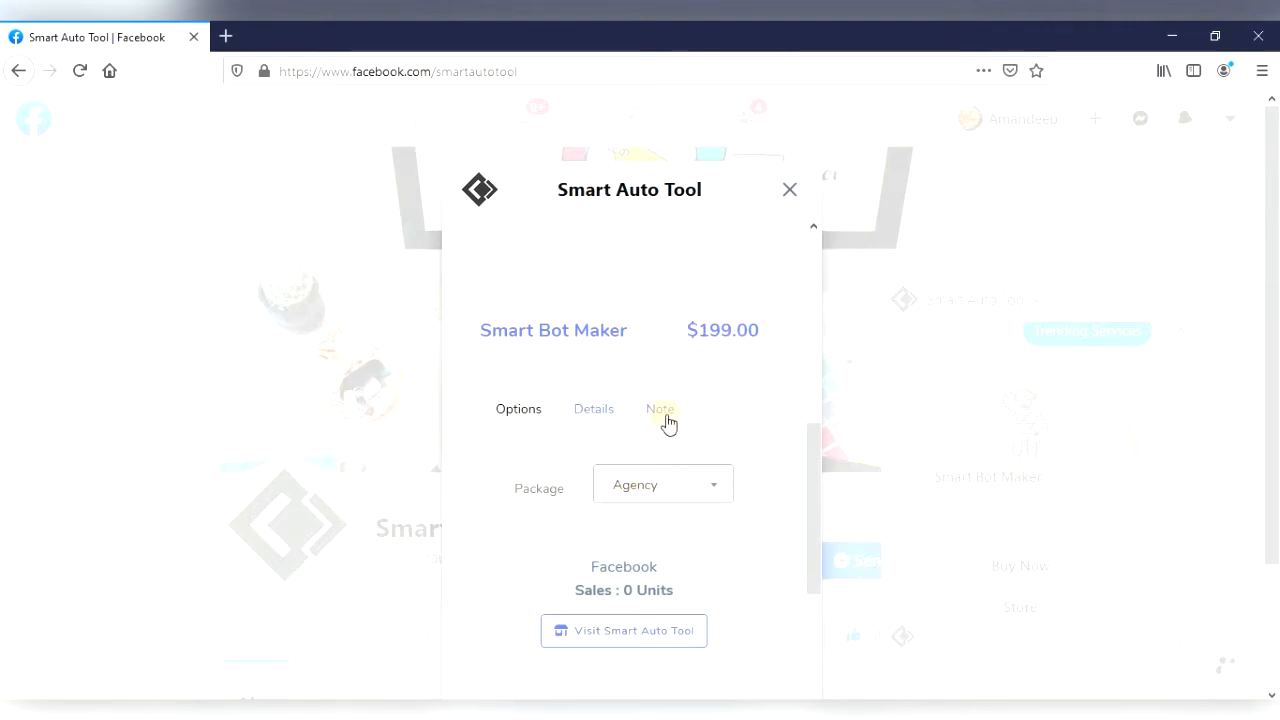
{"action": "left_click_drag", "start_coordinate": [687, 330], "coordinate": [755, 330]}
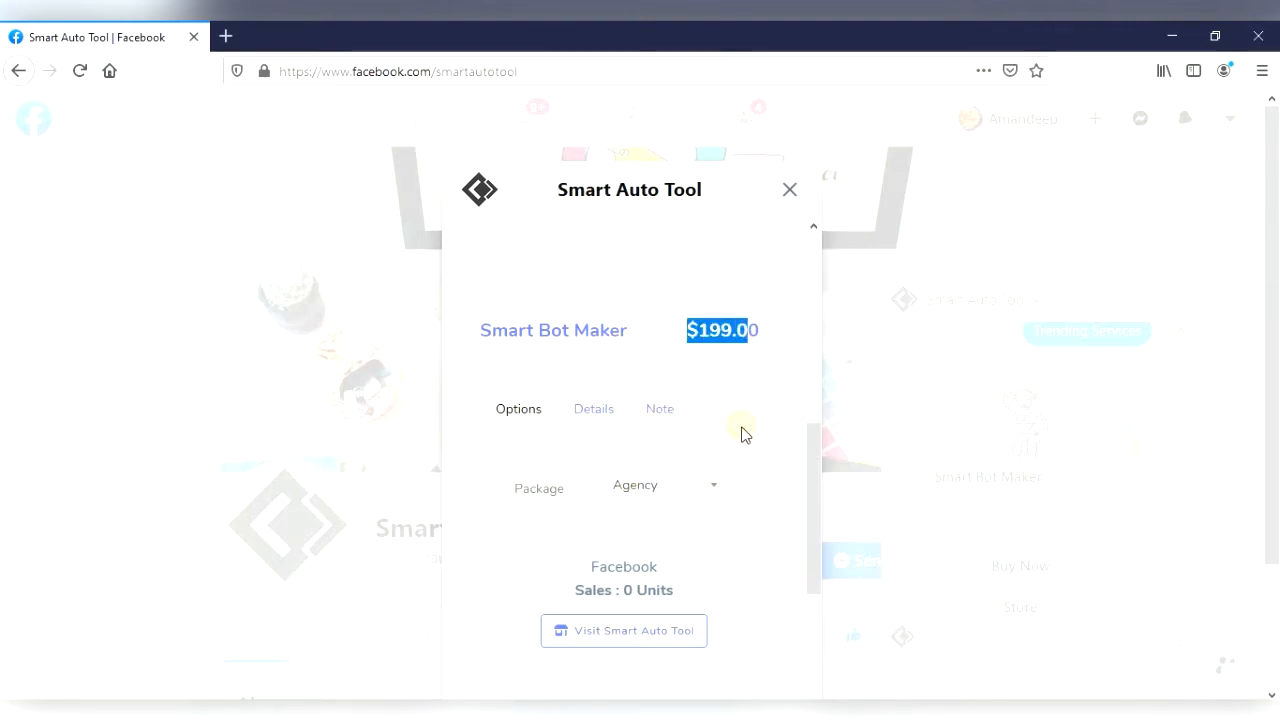
{"action": "scroll", "coordinate": [737, 432], "scroll_direction": "up", "scroll_amount": 3}
{"action": "left_click", "coordinate": [718, 355]}
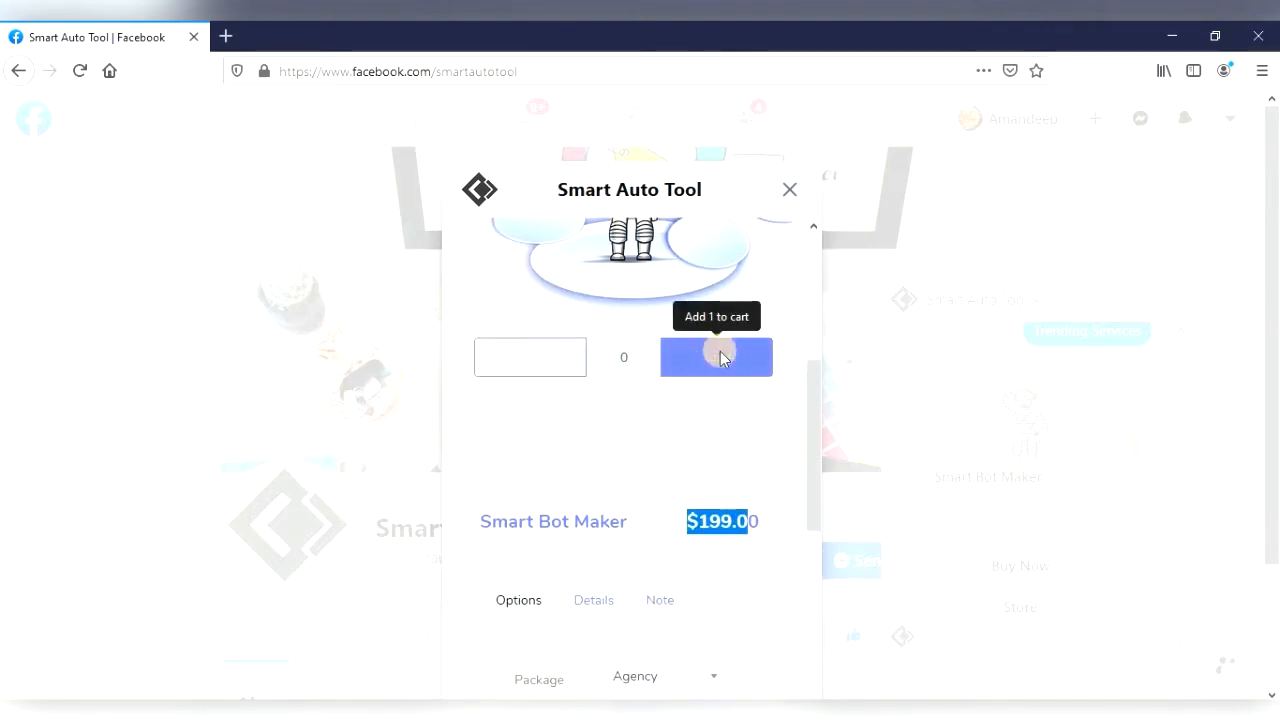
{"action": "left_click", "coordinate": [717, 351]}
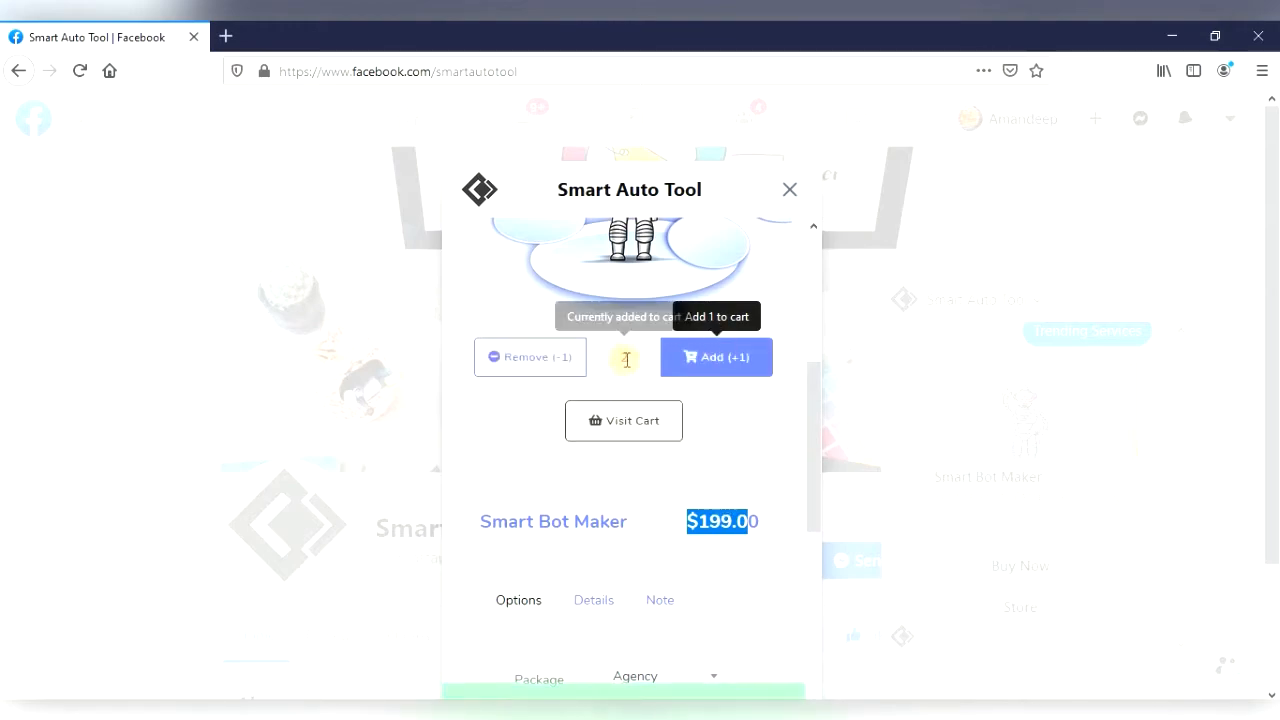
Examine the package, store information and featured images further down the Smart Bot Maker product page.
{"action": "scroll", "coordinate": [720, 451], "scroll_direction": "down", "scroll_amount": 4}
{"action": "scroll", "coordinate": [718, 452], "scroll_direction": "down", "scroll_amount": 2}
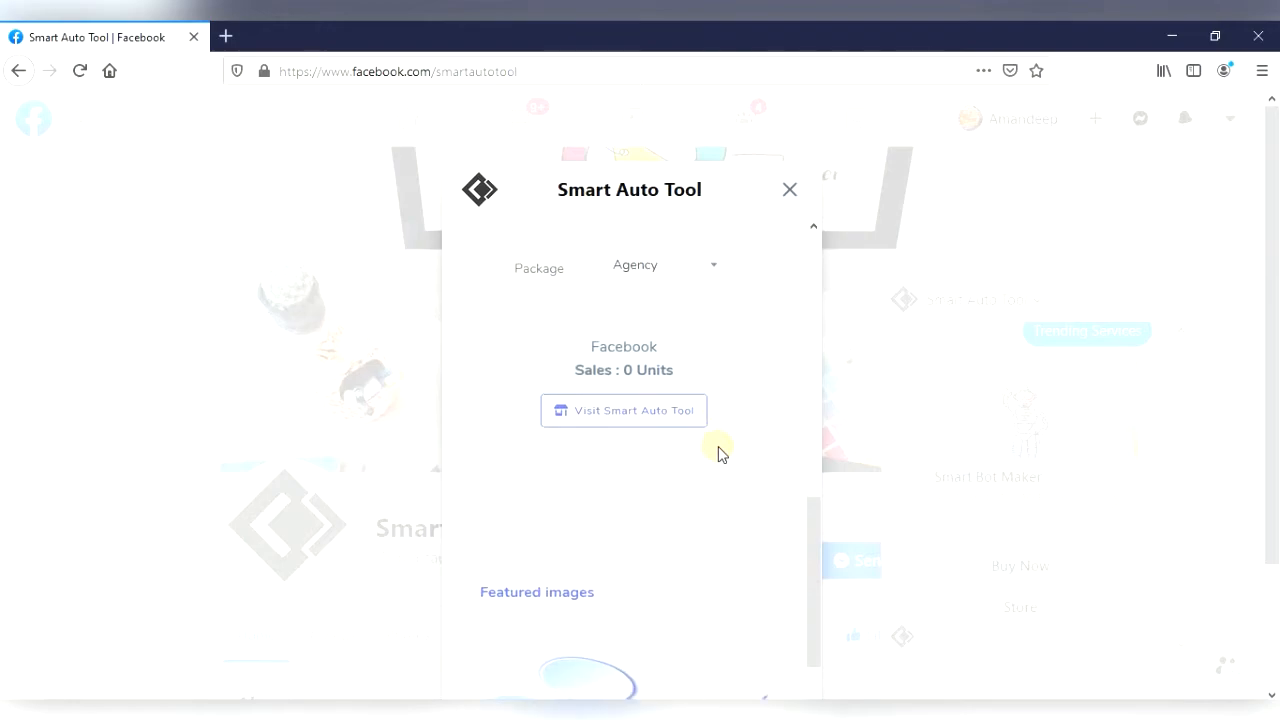
{"action": "left_click", "coordinate": [640, 344]}
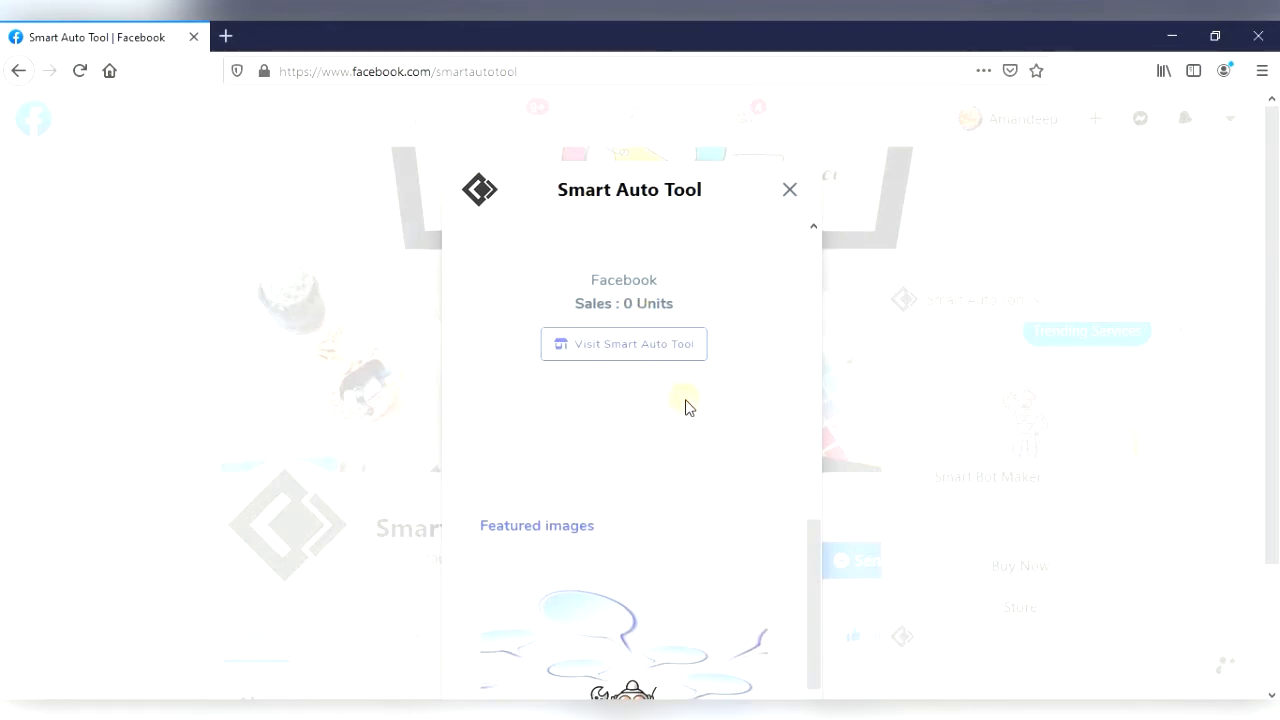
{"action": "scroll", "coordinate": [686, 407], "scroll_direction": "down", "scroll_amount": 3}
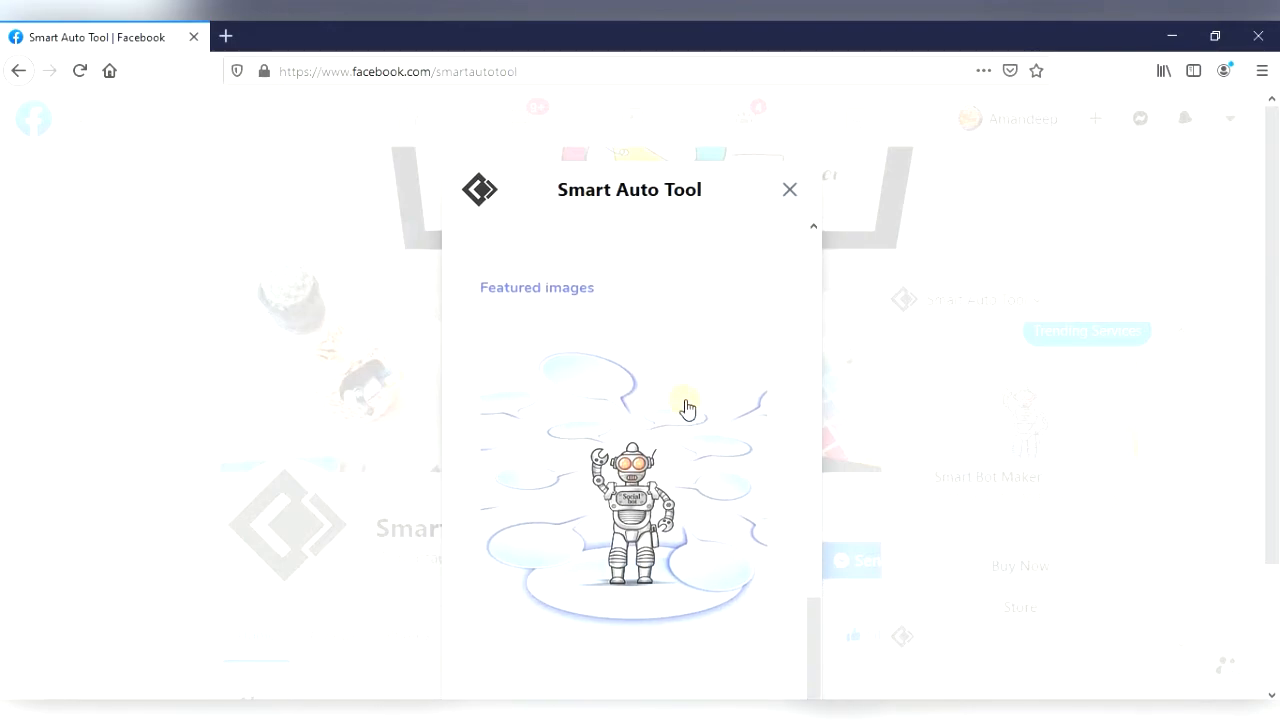
{"action": "scroll", "coordinate": [686, 407], "scroll_direction": "up", "scroll_amount": 6}
Read the Smart Bot Maker details and purchase note, and return to the product options.
{"action": "left_click", "coordinate": [602, 464]}
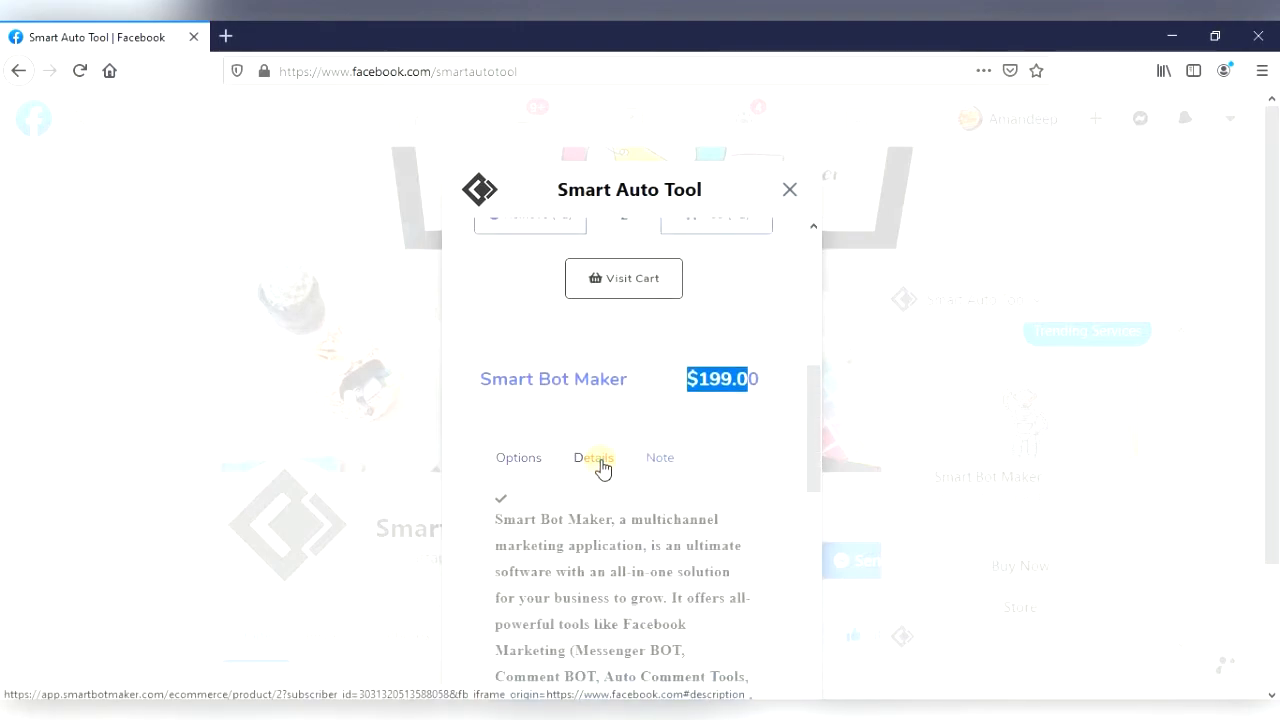
{"action": "scroll", "coordinate": [602, 464], "scroll_direction": "down", "scroll_amount": 12}
{"action": "scroll", "coordinate": [600, 460], "scroll_direction": "up", "scroll_amount": 4}
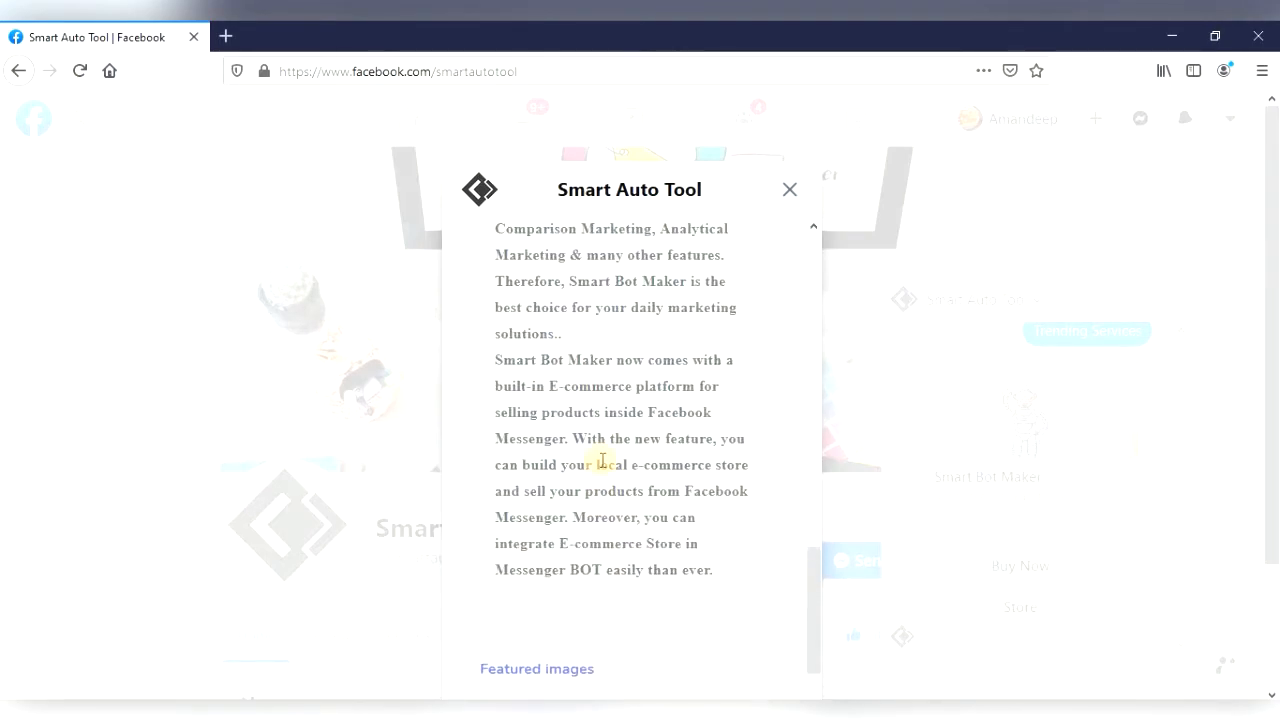
{"action": "scroll", "coordinate": [602, 462], "scroll_direction": "up", "scroll_amount": 10}
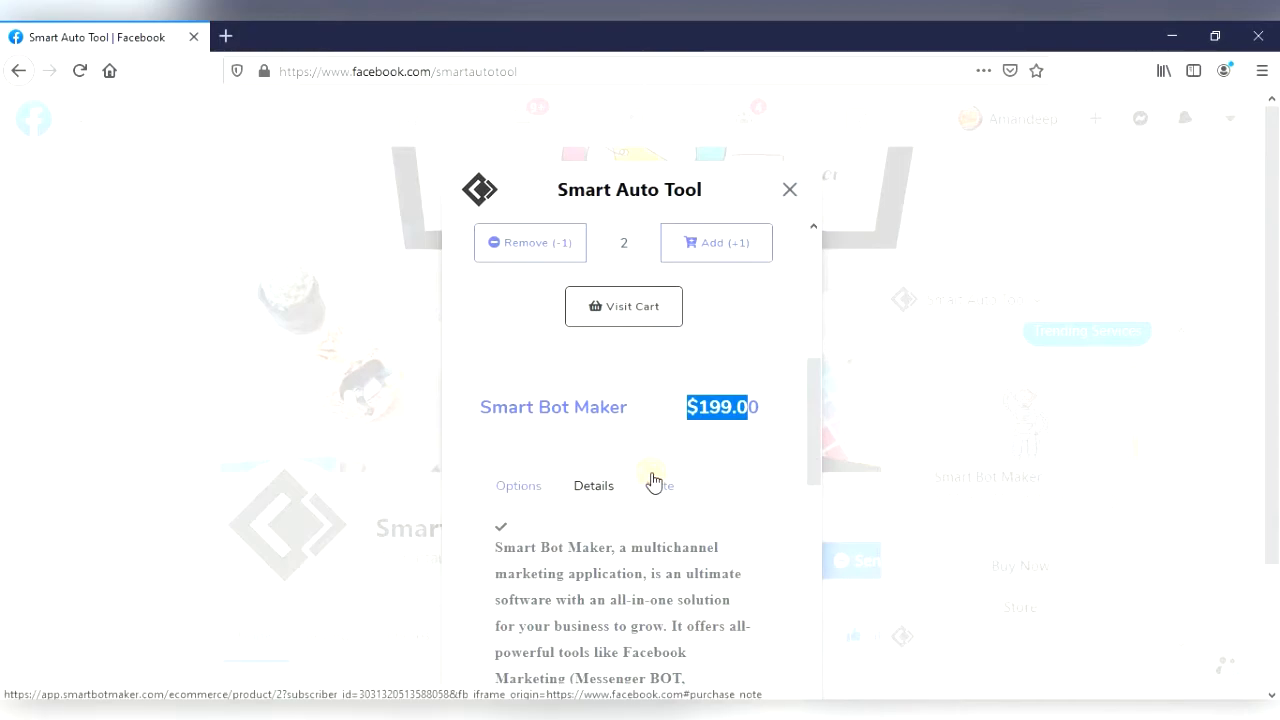
{"action": "left_click", "coordinate": [652, 482]}
{"action": "left_click", "coordinate": [524, 490]}
{"action": "scroll", "coordinate": [606, 400], "scroll_direction": "up", "scroll_amount": 4}
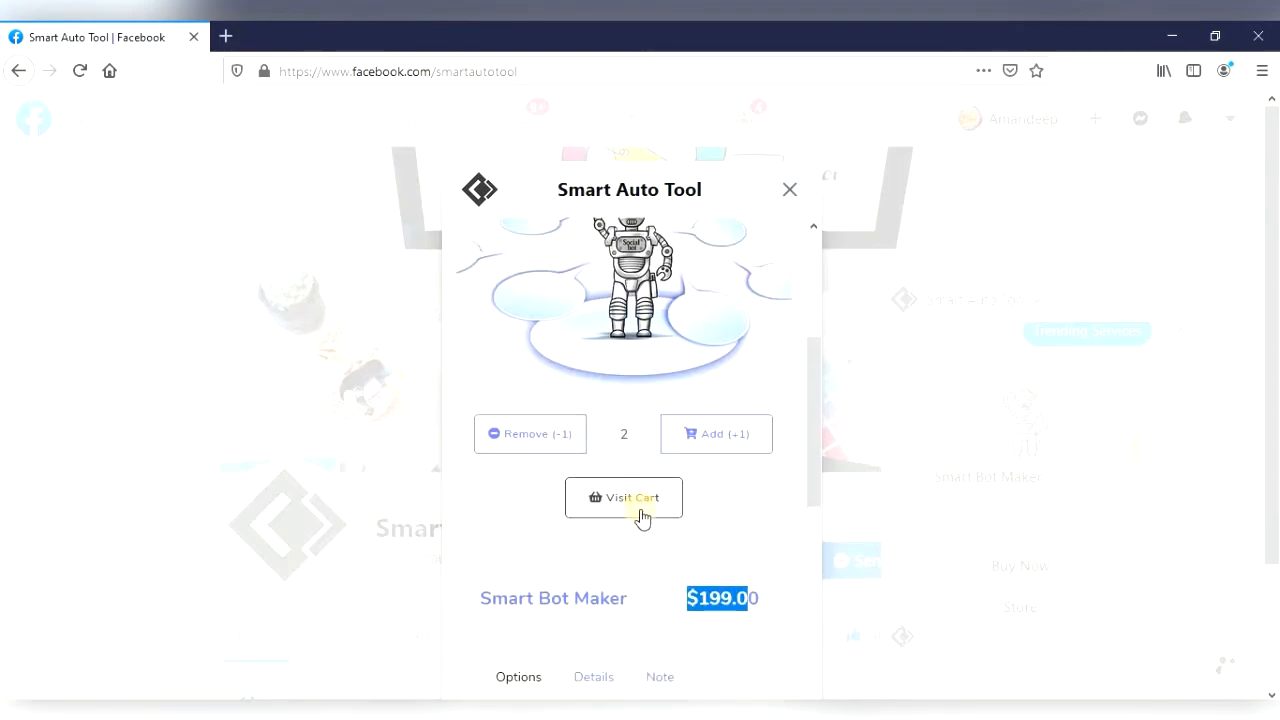
Visit the cart and apply the coupon code sbm10 to the order.
{"action": "left_click", "coordinate": [642, 513]}
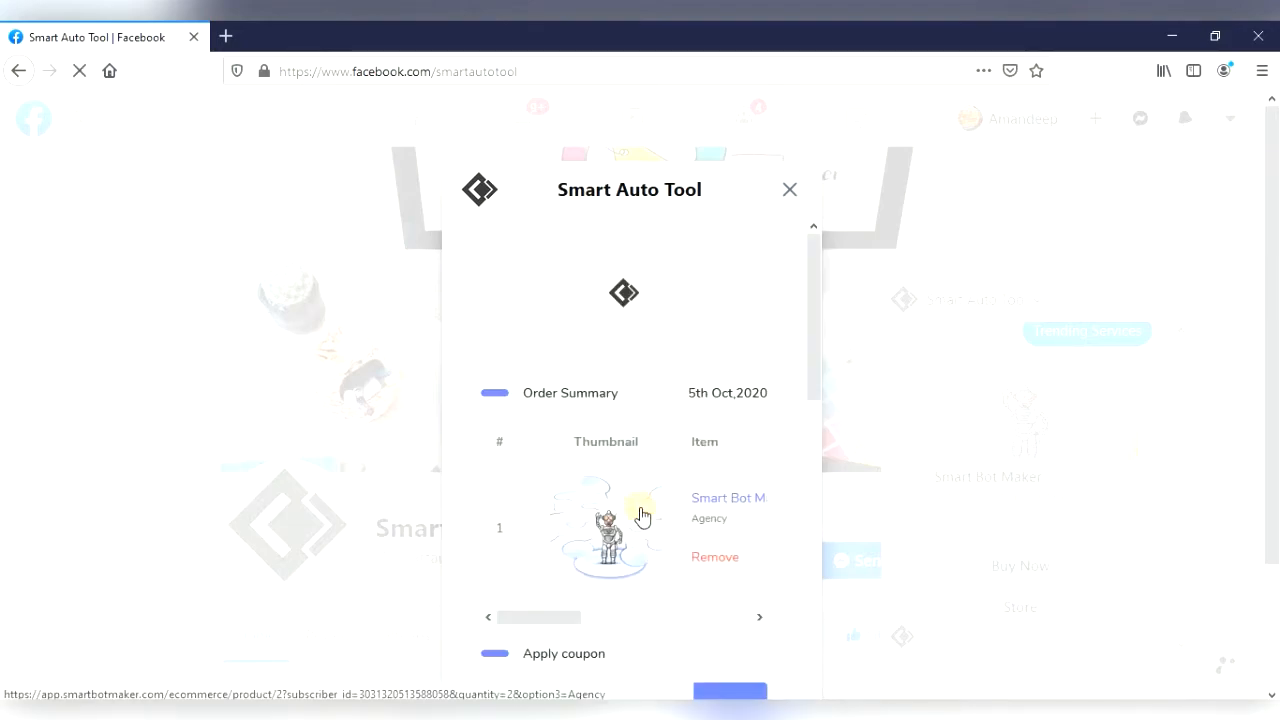
{"action": "scroll", "coordinate": [642, 513], "scroll_direction": "down", "scroll_amount": 1}
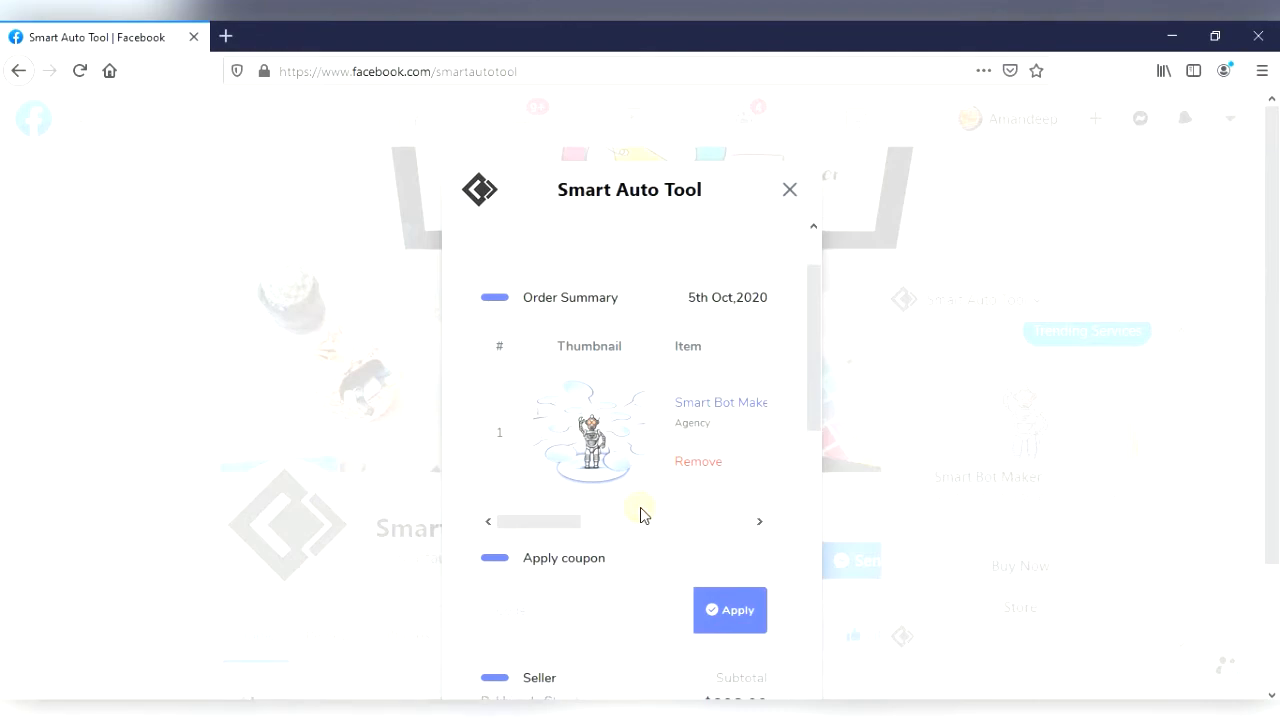
{"action": "scroll", "coordinate": [575, 453], "scroll_direction": "down", "scroll_amount": 2}
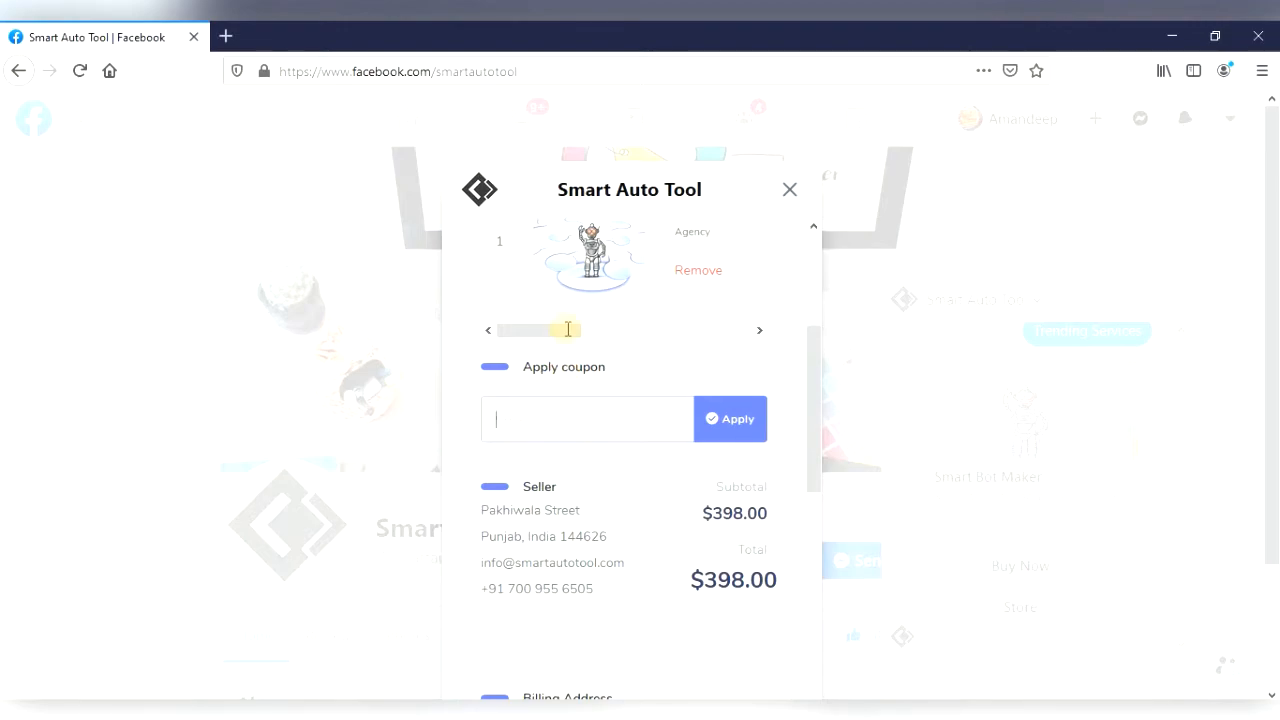
{"action": "scroll", "coordinate": [567, 329], "scroll_direction": "down", "scroll_amount": 1}
{"action": "type", "text": "sbm10"}
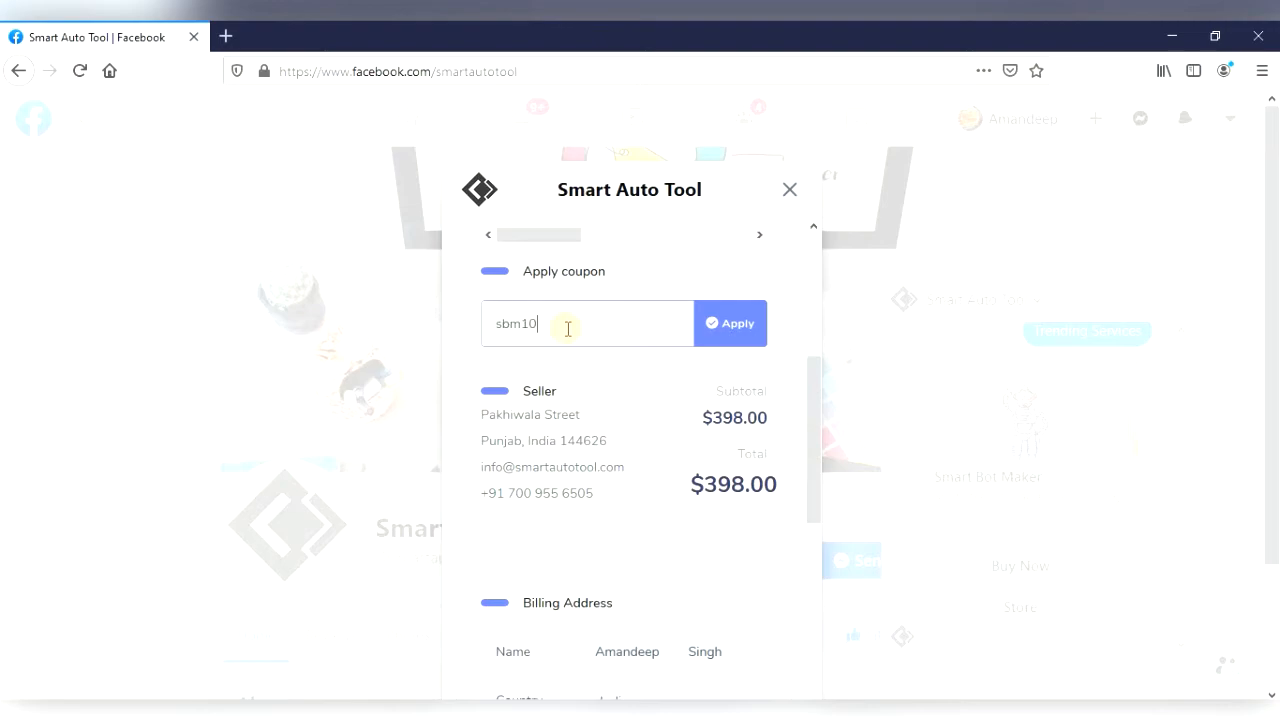
{"action": "left_click", "coordinate": [715, 340]}
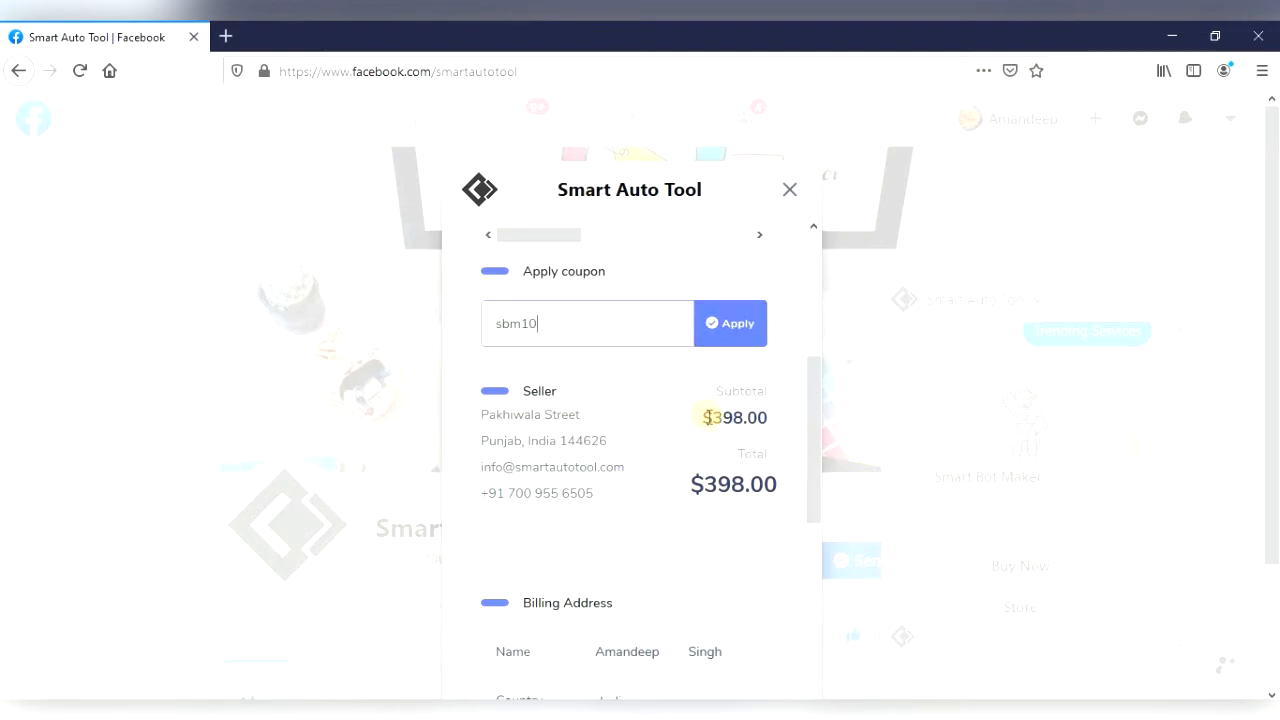
{"action": "left_click", "coordinate": [733, 325]}
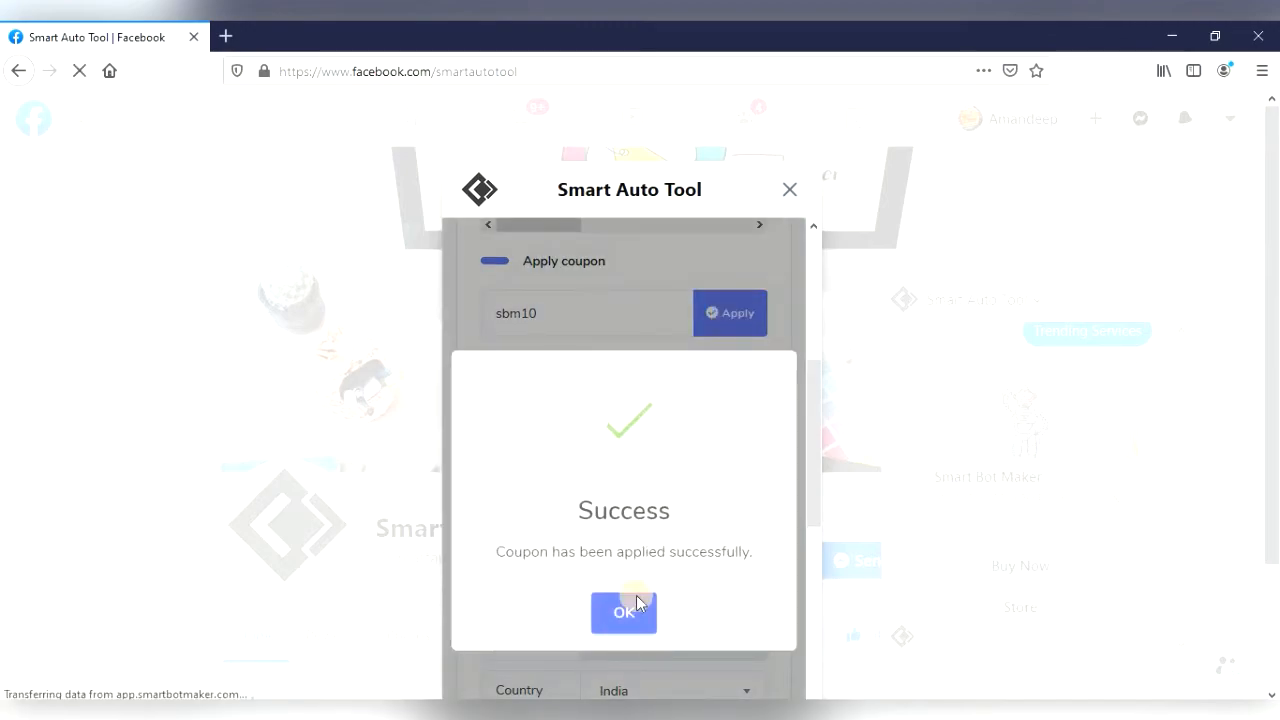
{"action": "left_click", "coordinate": [640, 610]}
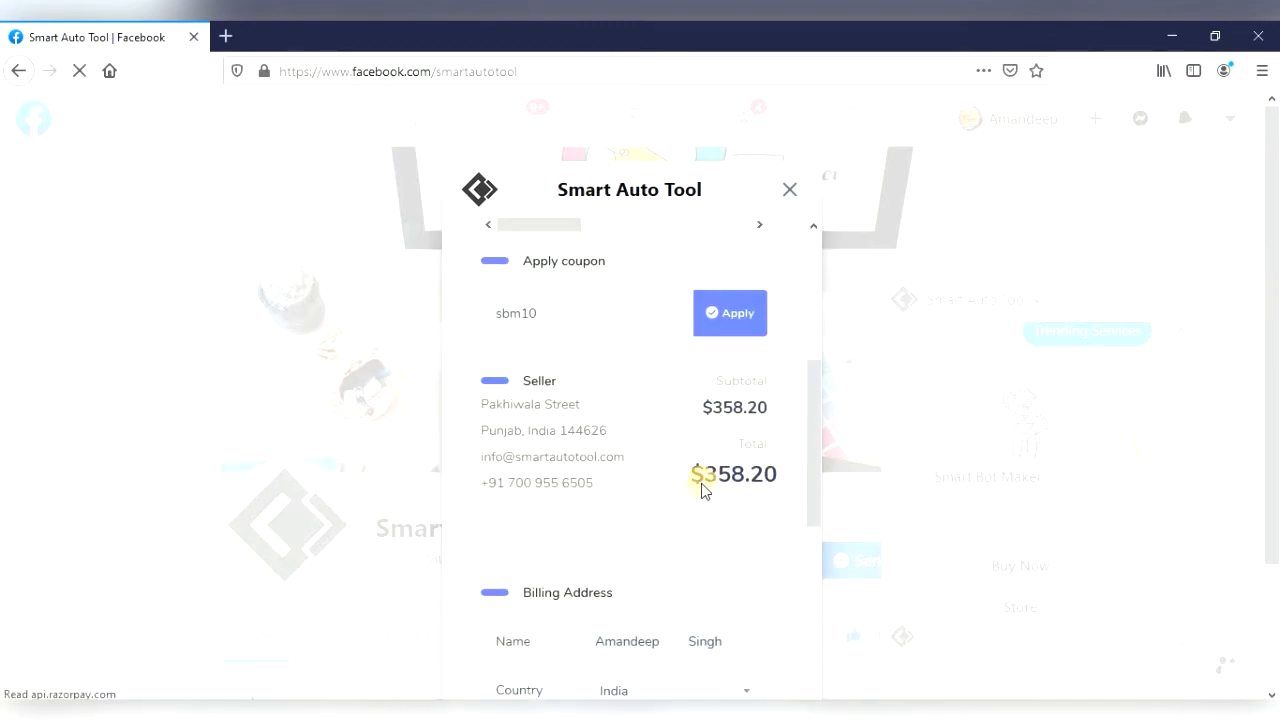
Review the billing and delivery address forms in the cart along with the discounted order total.
{"action": "scroll", "coordinate": [717, 483], "scroll_direction": "down", "scroll_amount": 3}
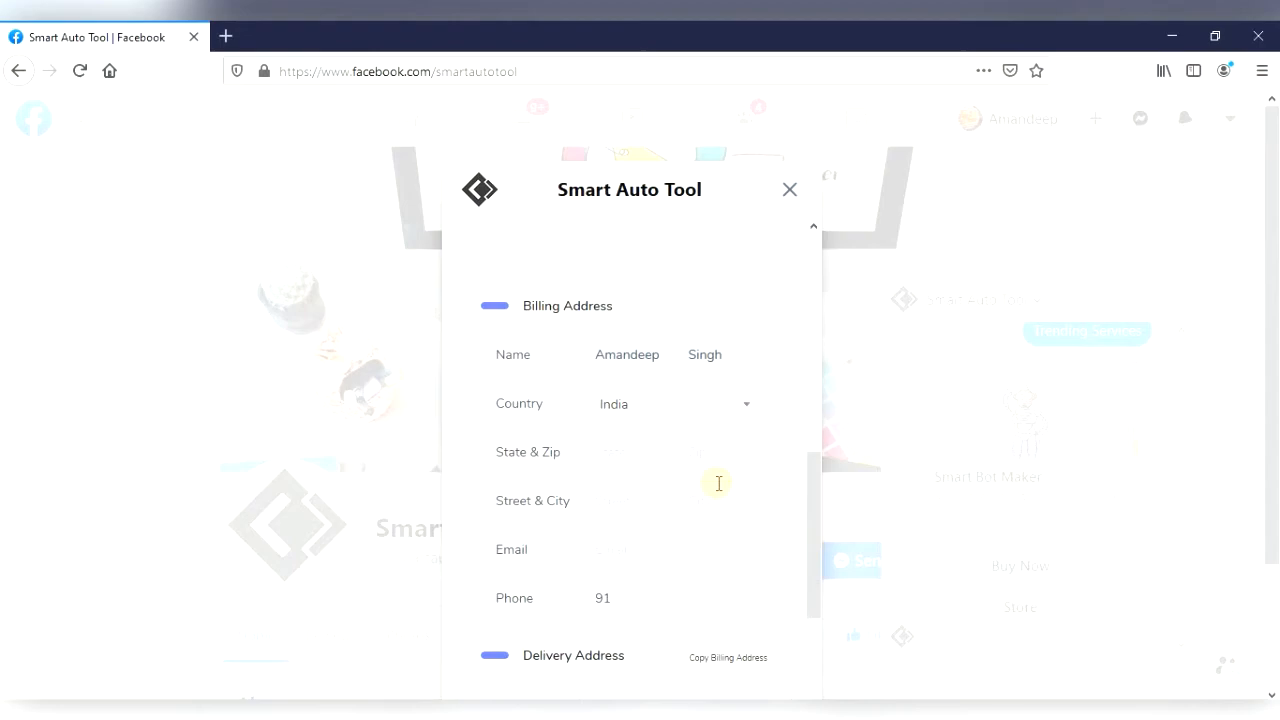
{"action": "scroll", "coordinate": [718, 483], "scroll_direction": "down", "scroll_amount": 3}
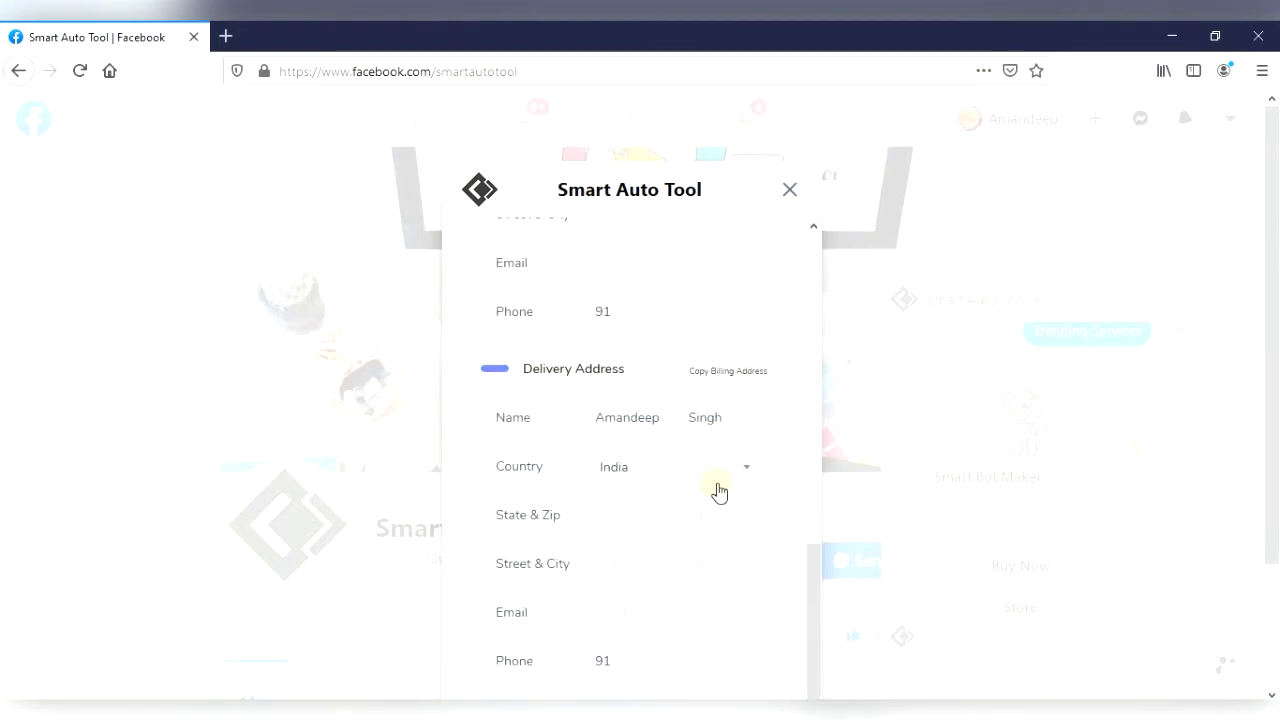
{"action": "scroll", "coordinate": [718, 487], "scroll_direction": "down", "scroll_amount": 2}
{"action": "scroll", "coordinate": [717, 488], "scroll_direction": "up", "scroll_amount": 8}
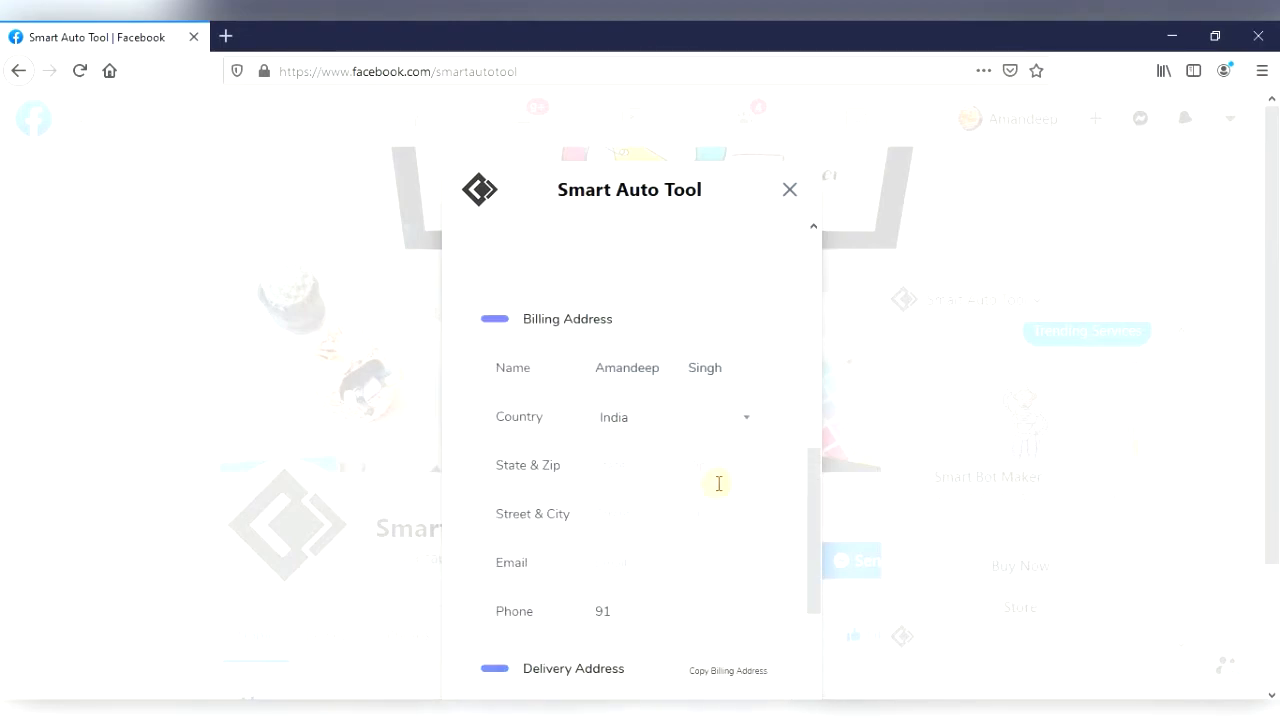
{"action": "scroll", "coordinate": [718, 484], "scroll_direction": "down", "scroll_amount": 2}
{"action": "scroll", "coordinate": [718, 484], "scroll_direction": "up", "scroll_amount": 3}
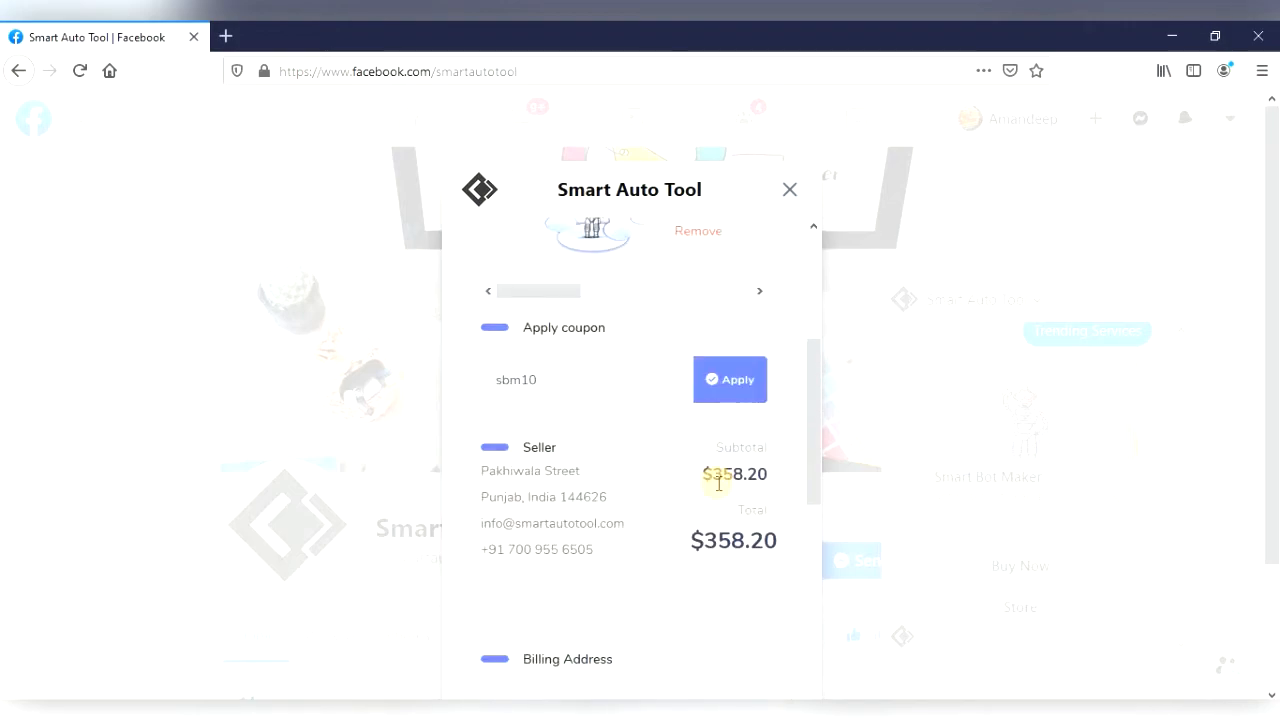
{"action": "scroll", "coordinate": [718, 484], "scroll_direction": "down", "scroll_amount": 5}
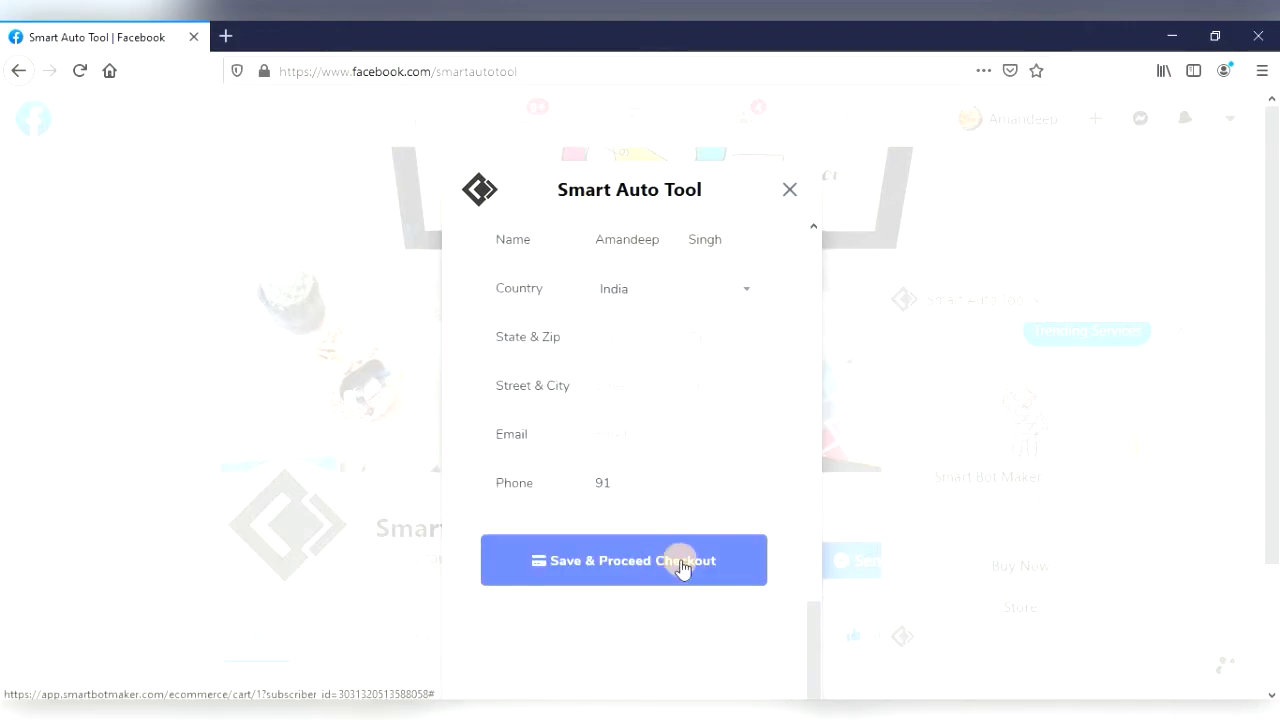
Try to save and proceed to checkout with the required address fields empty.
{"action": "left_click", "coordinate": [681, 566]}
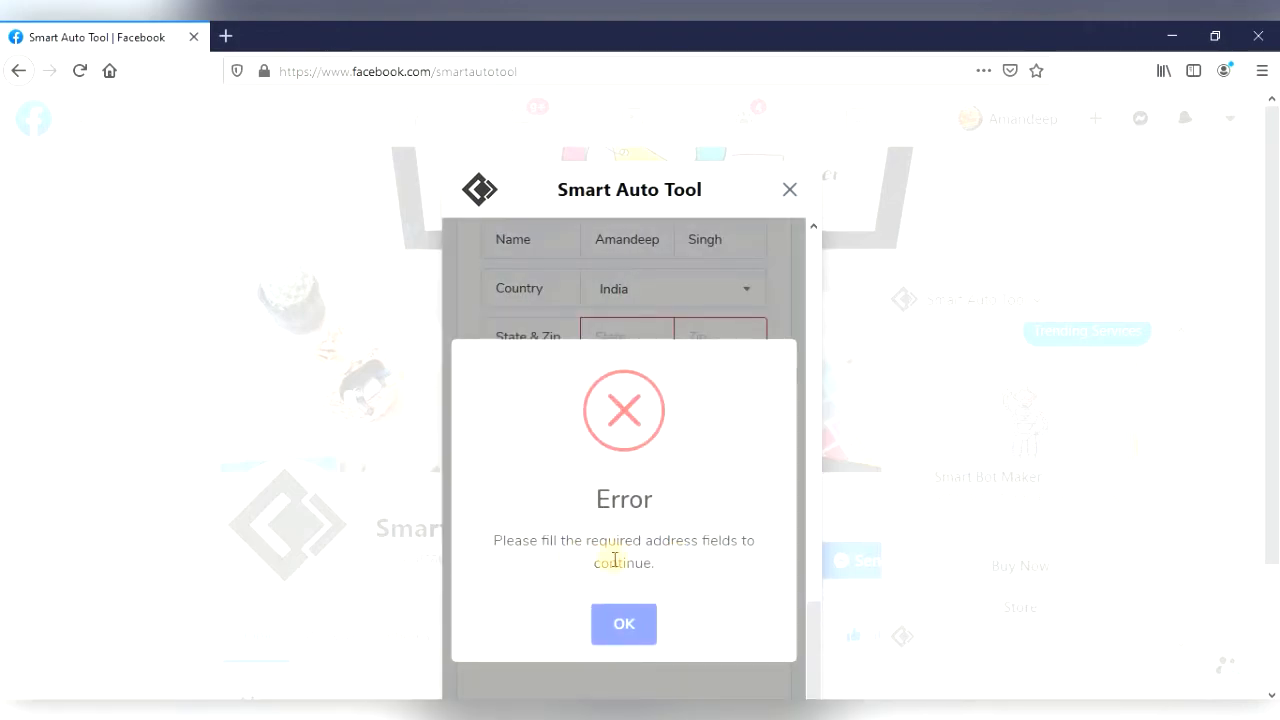
{"action": "left_click", "coordinate": [628, 625]}
{"action": "left_click", "coordinate": [628, 624]}
Fill in the billing address's state, zip, street, city and email.
{"action": "scroll", "coordinate": [630, 622], "scroll_direction": "up", "scroll_amount": 2}
{"action": "left_click", "coordinate": [634, 435]}
{"action": "scroll", "coordinate": [706, 481], "scroll_direction": "up", "scroll_amount": 5}
{"action": "scroll", "coordinate": [706, 481], "scroll_direction": "down", "scroll_amount": 3}
{"action": "scroll", "coordinate": [687, 411], "scroll_direction": "down", "scroll_amount": 3}
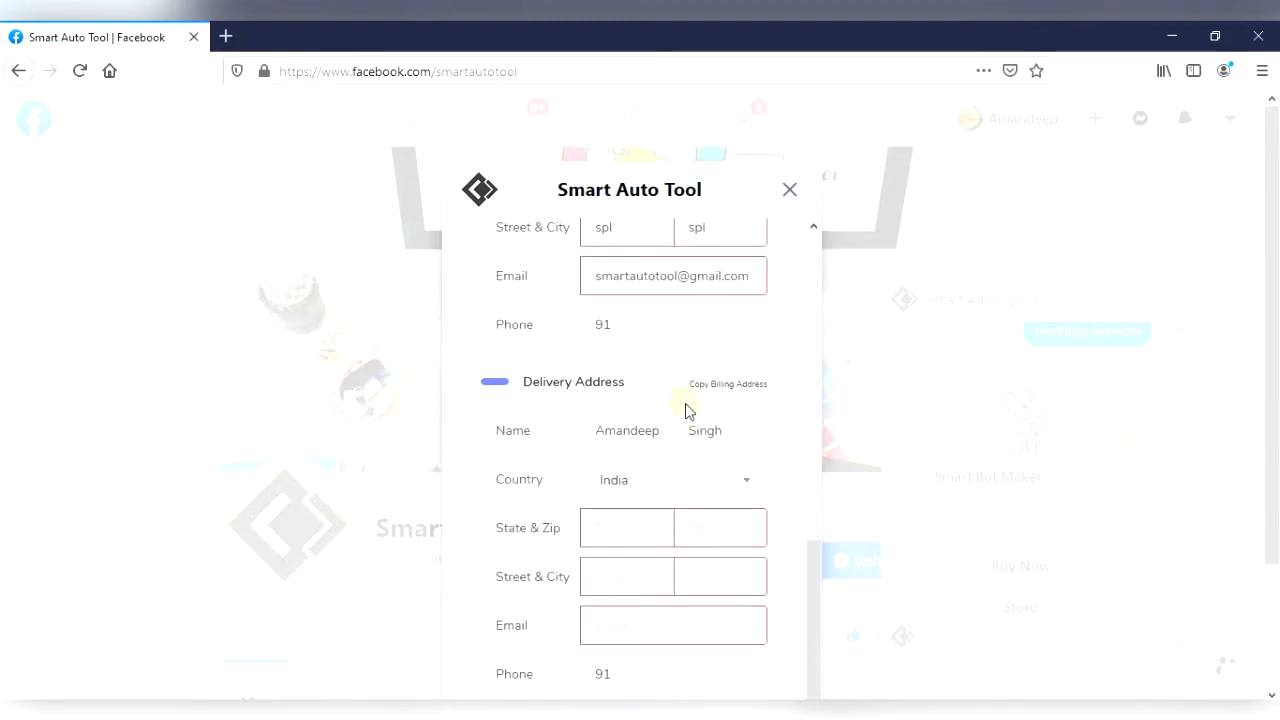
Copy the billing address into the delivery address and save it to proceed to checkout.
{"action": "left_click", "coordinate": [679, 385]}
{"action": "scroll", "coordinate": [679, 390], "scroll_direction": "down", "scroll_amount": 3}
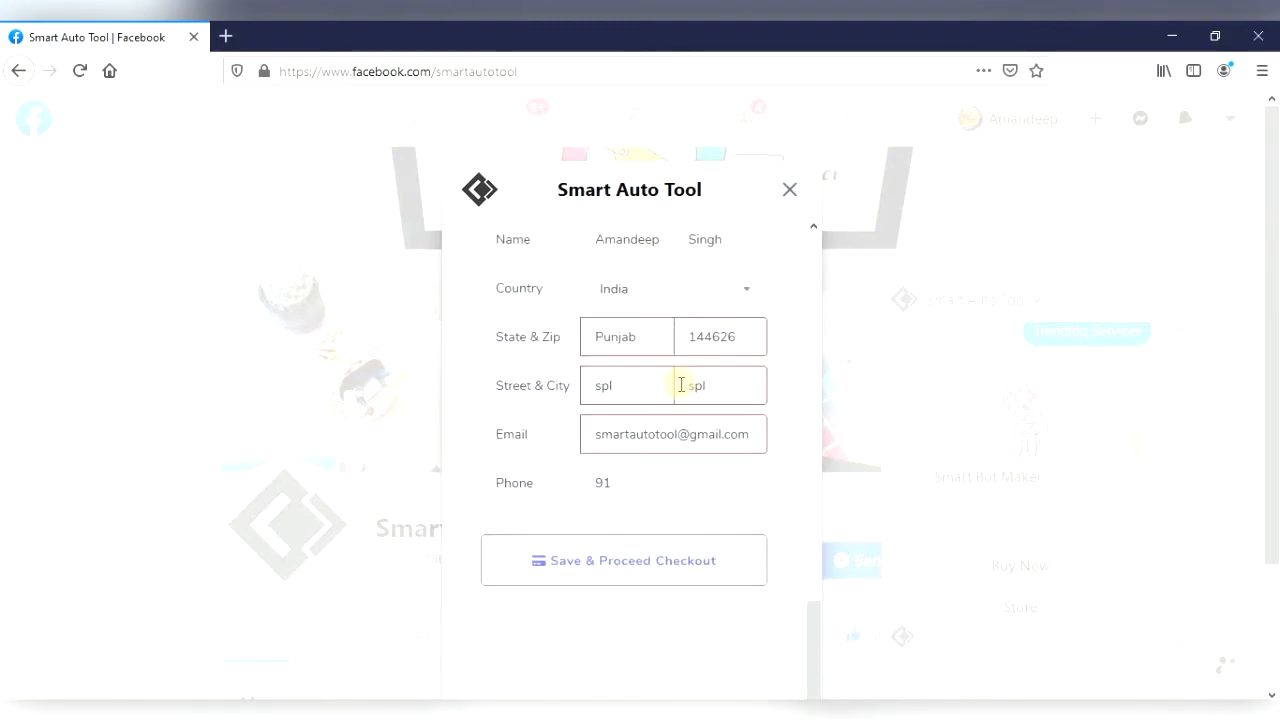
{"action": "left_click", "coordinate": [668, 568]}
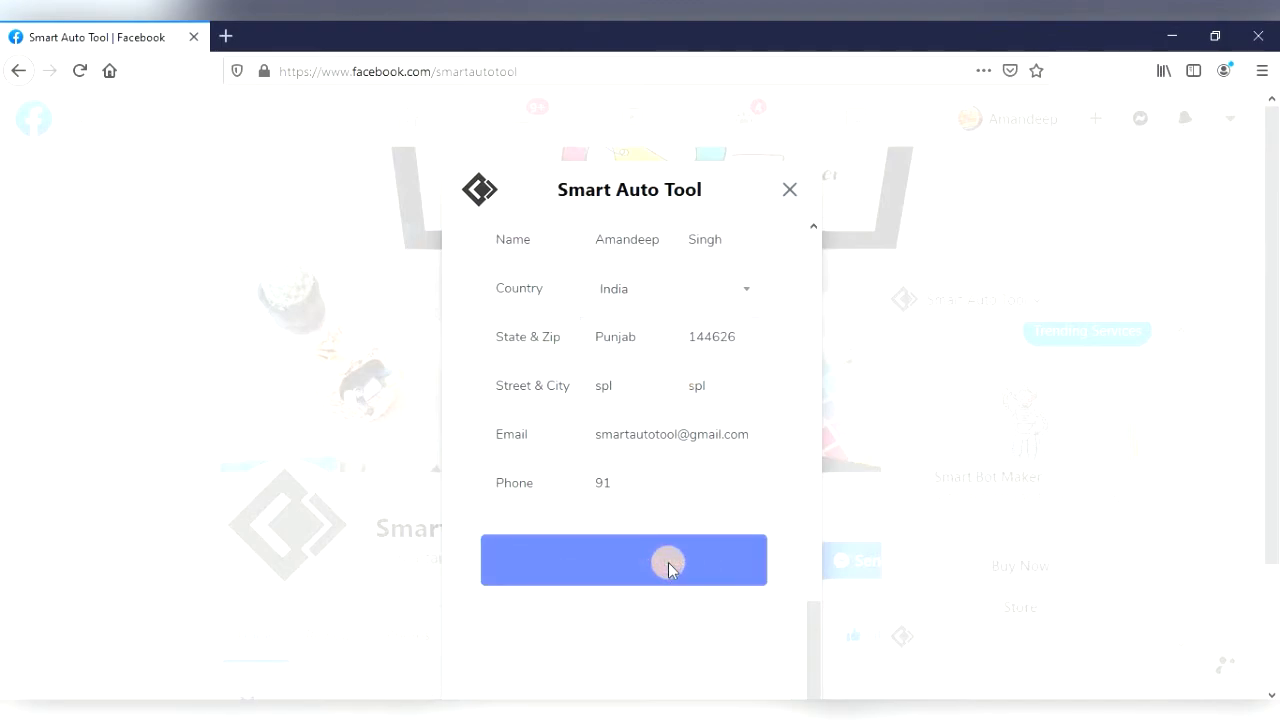
Review the available payment options and read the manual payment instructions.
{"action": "scroll", "coordinate": [668, 568], "scroll_direction": "down", "scroll_amount": 3}
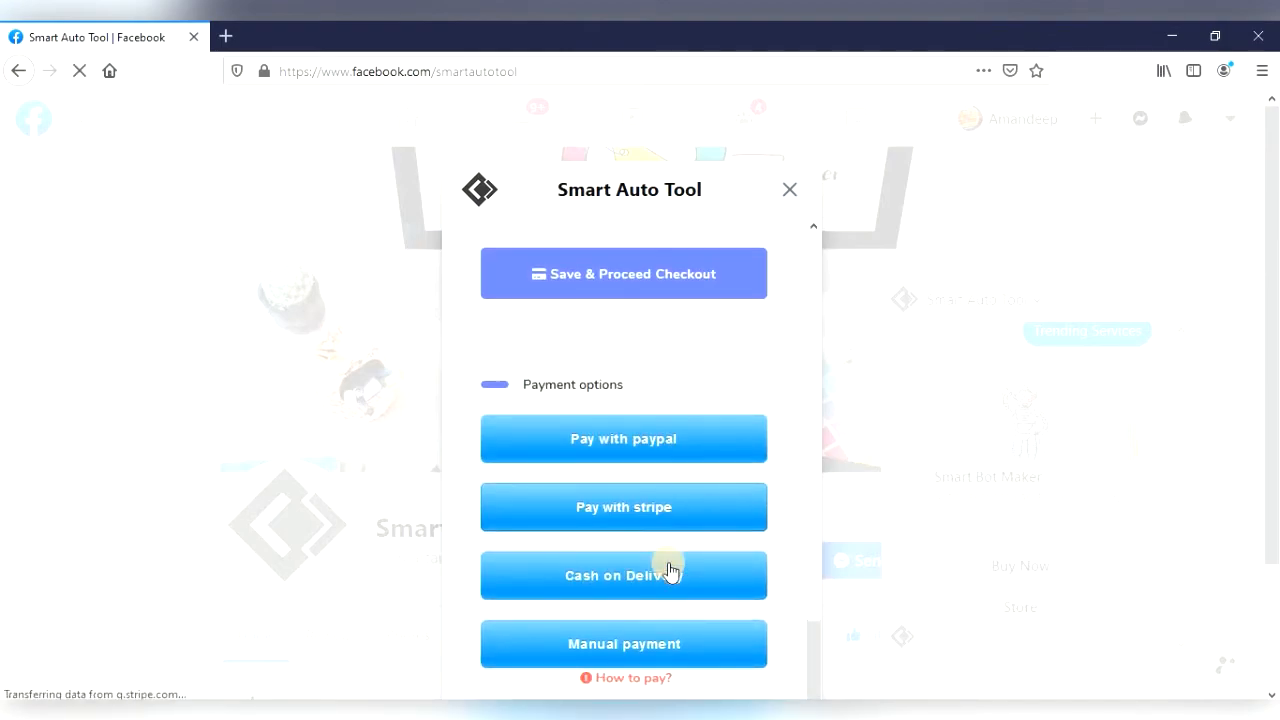
{"action": "scroll", "coordinate": [635, 445], "scroll_direction": "down", "scroll_amount": 1}
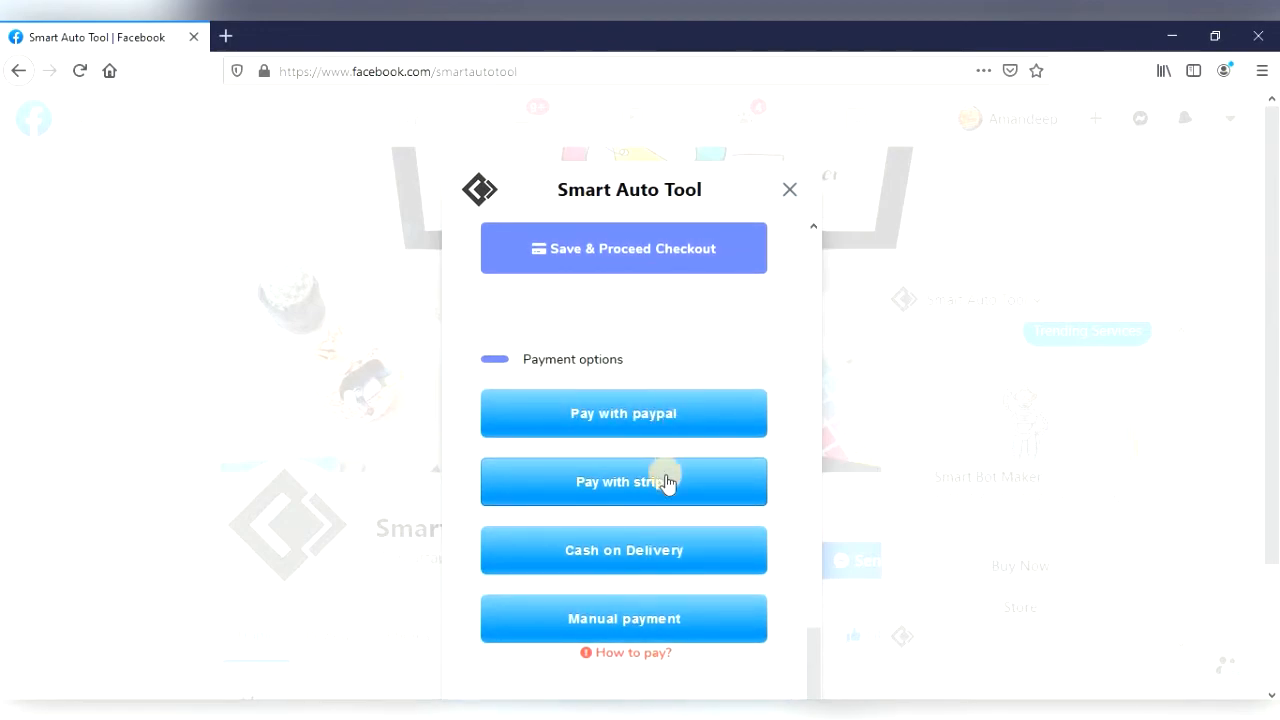
{"action": "scroll", "coordinate": [650, 572], "scroll_direction": "down", "scroll_amount": 2}
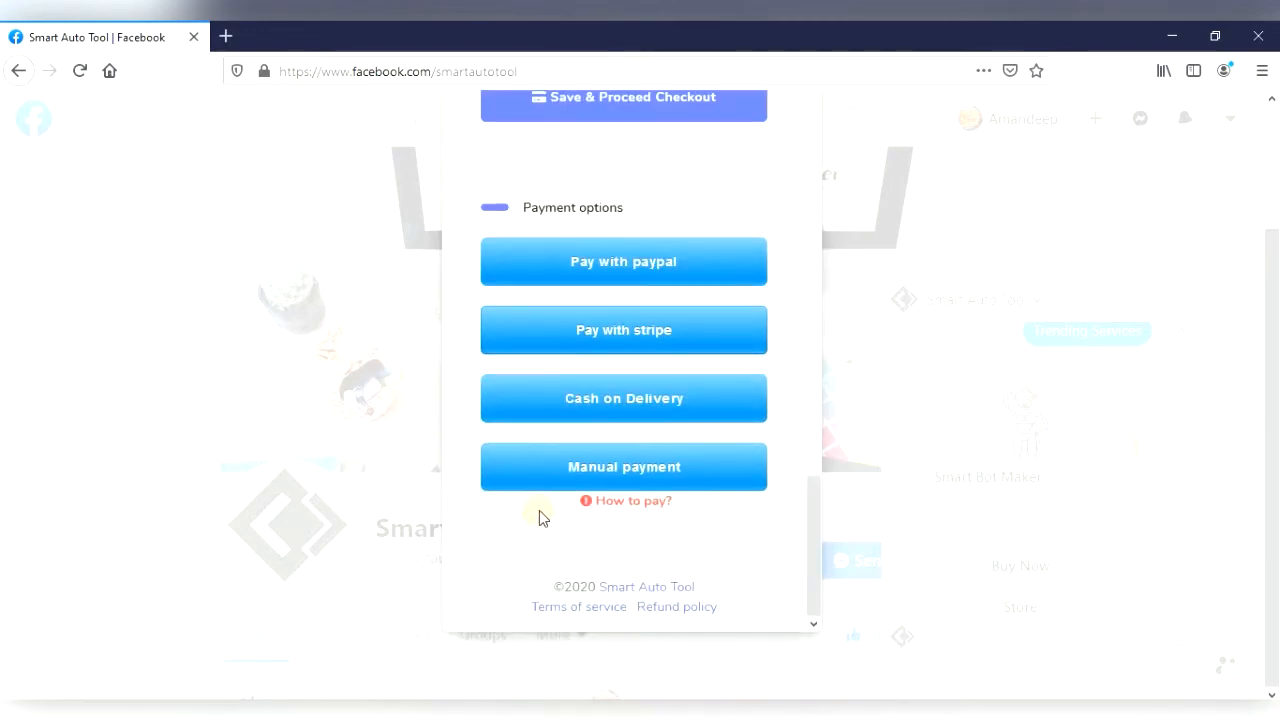
{"action": "left_click", "coordinate": [634, 505]}
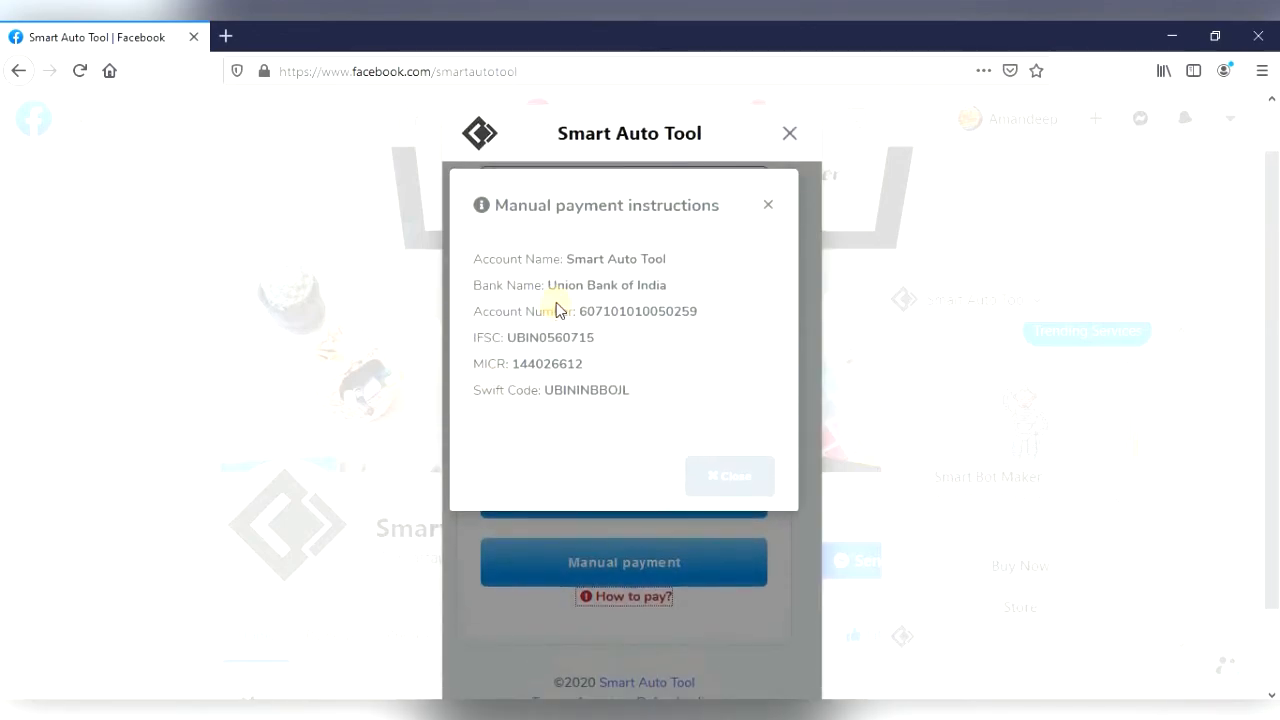
{"action": "left_click", "coordinate": [773, 205]}
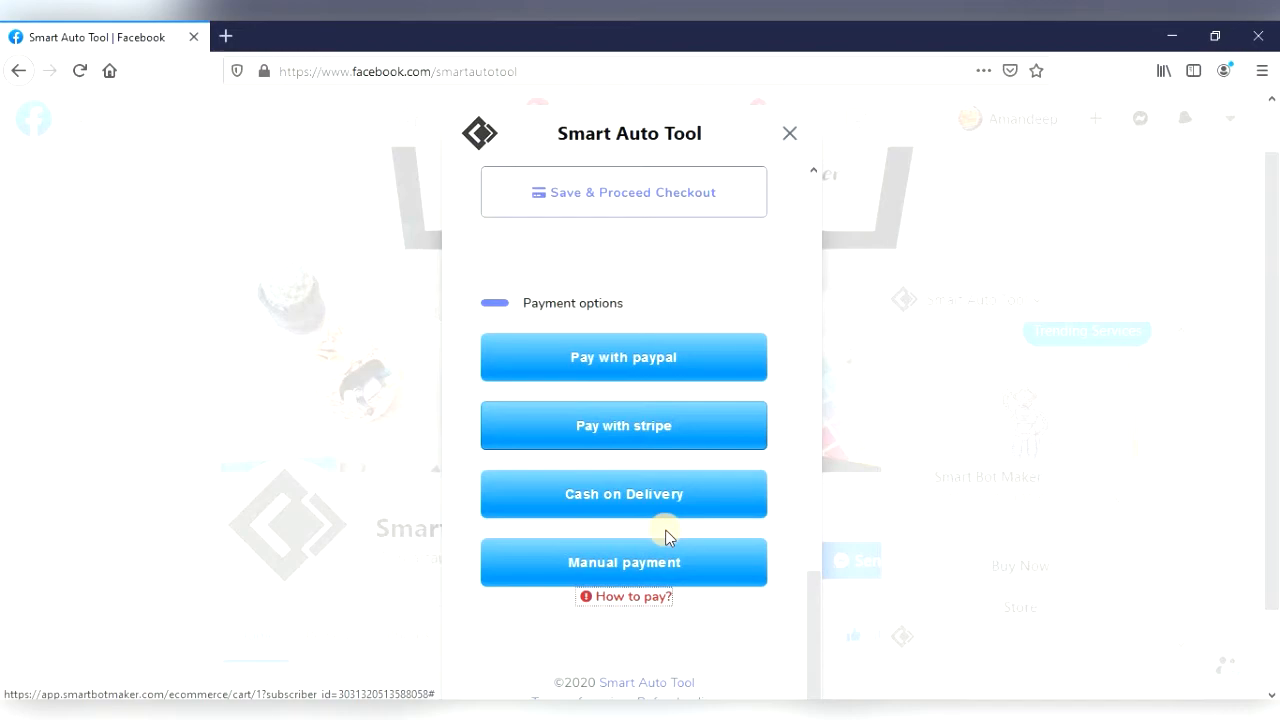
Place the order with Cash on Delivery, and close the store window after reviewing the order confirmation.
{"action": "left_click", "coordinate": [646, 508]}
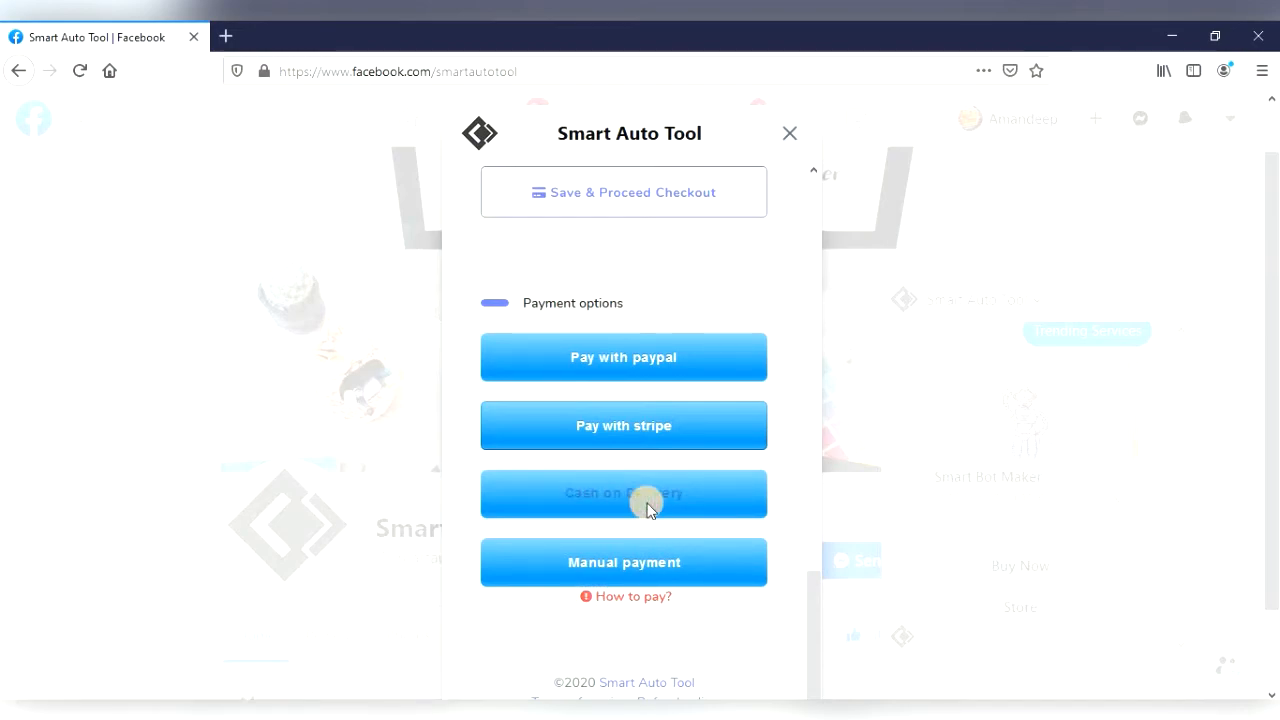
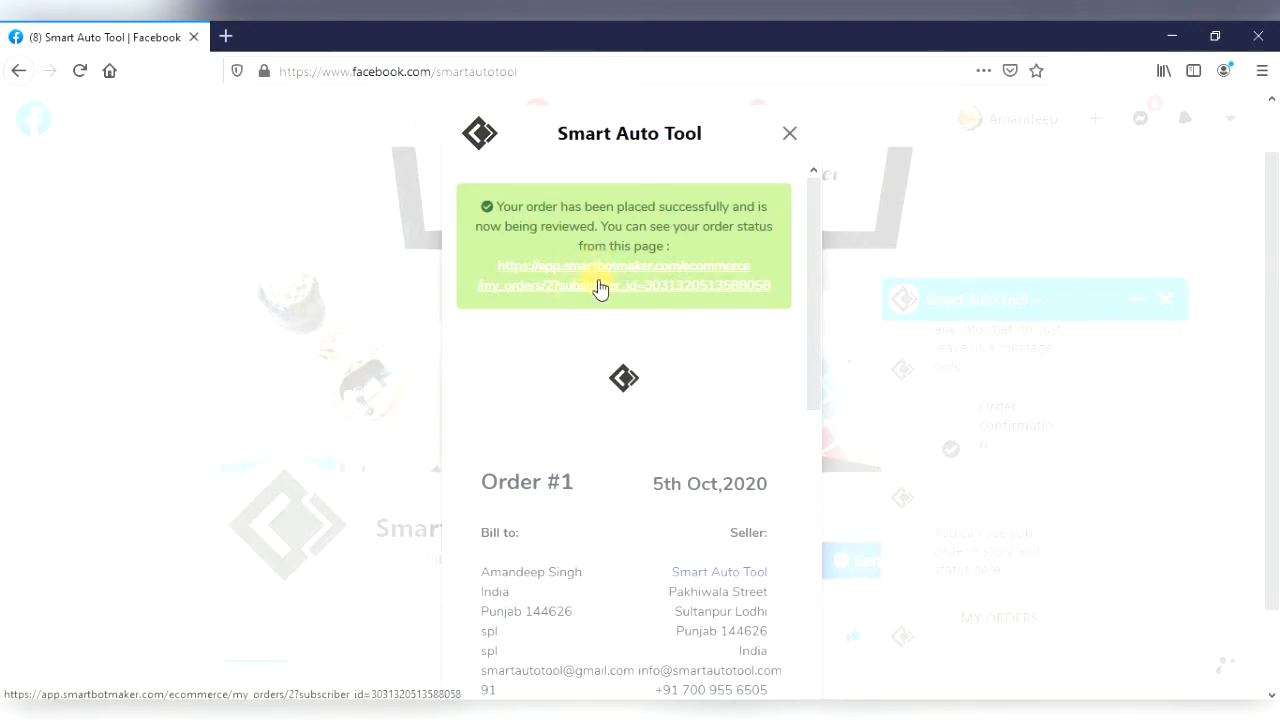
{"action": "scroll", "coordinate": [600, 287], "scroll_direction": "down", "scroll_amount": 3}
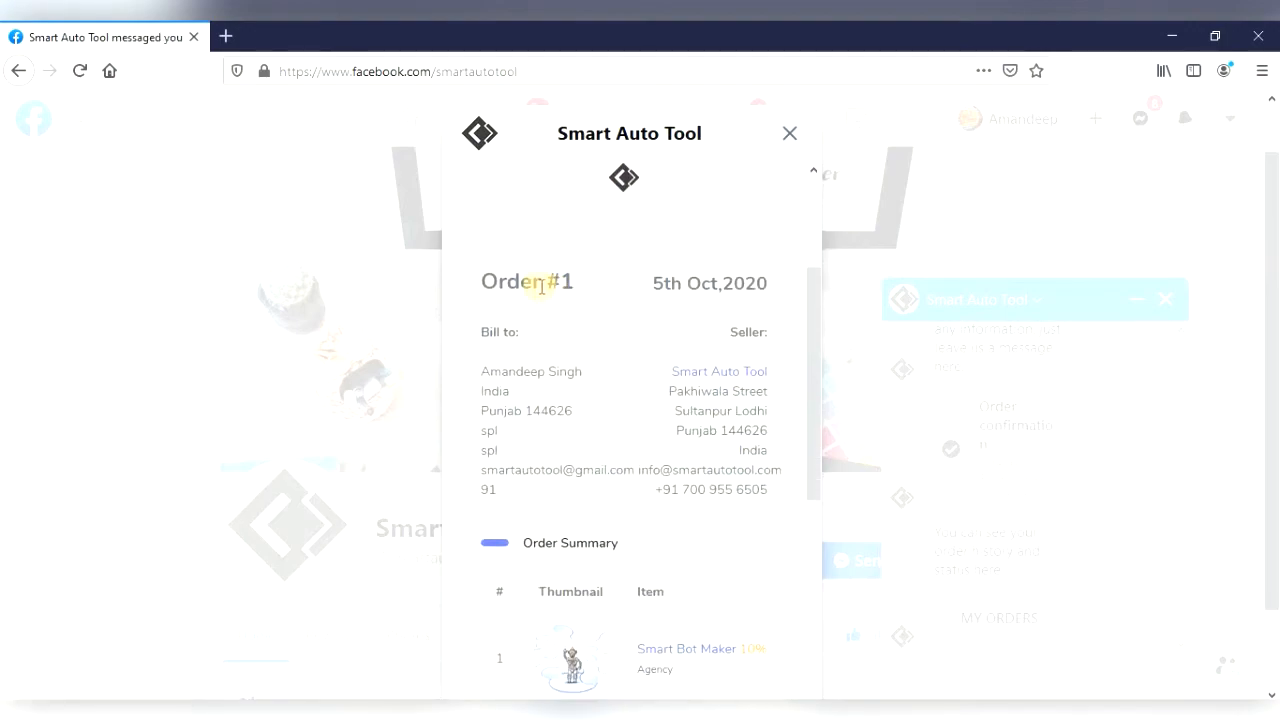
{"action": "scroll", "coordinate": [626, 340], "scroll_direction": "down", "scroll_amount": 6}
{"action": "scroll", "coordinate": [620, 402], "scroll_direction": "down", "scroll_amount": 2}
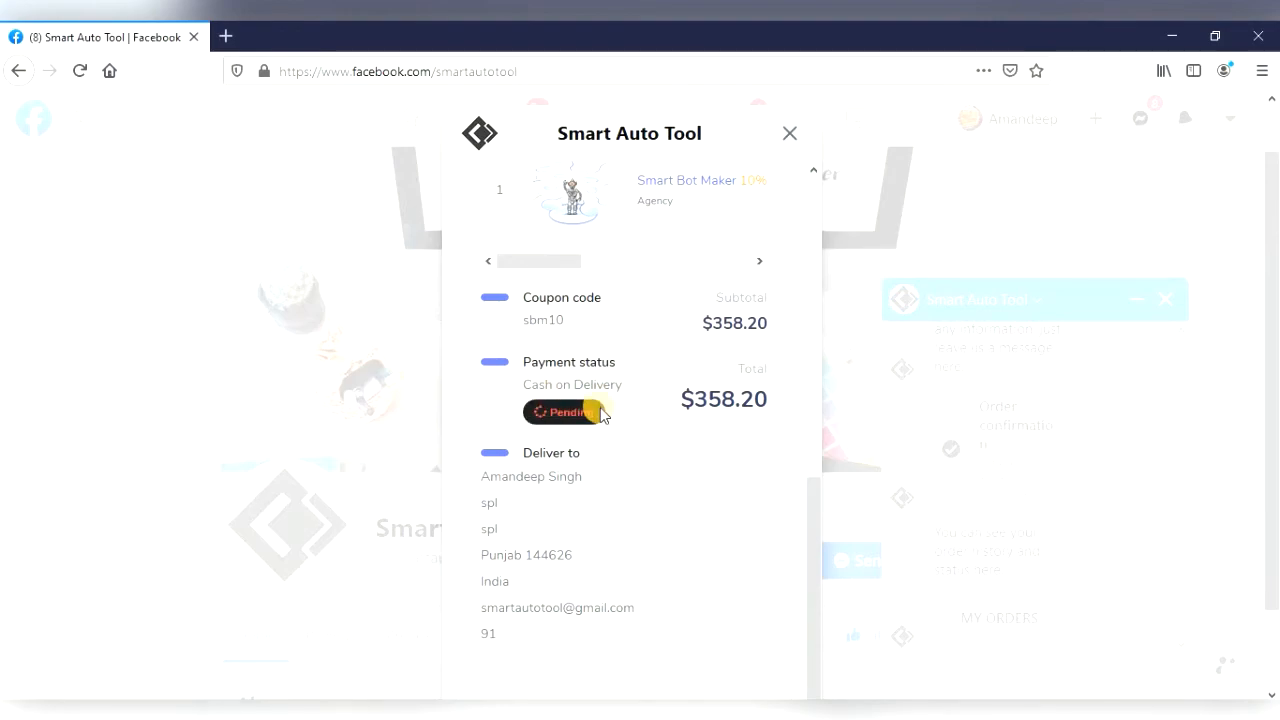
{"action": "scroll", "coordinate": [606, 557], "scroll_direction": "down", "scroll_amount": 2}
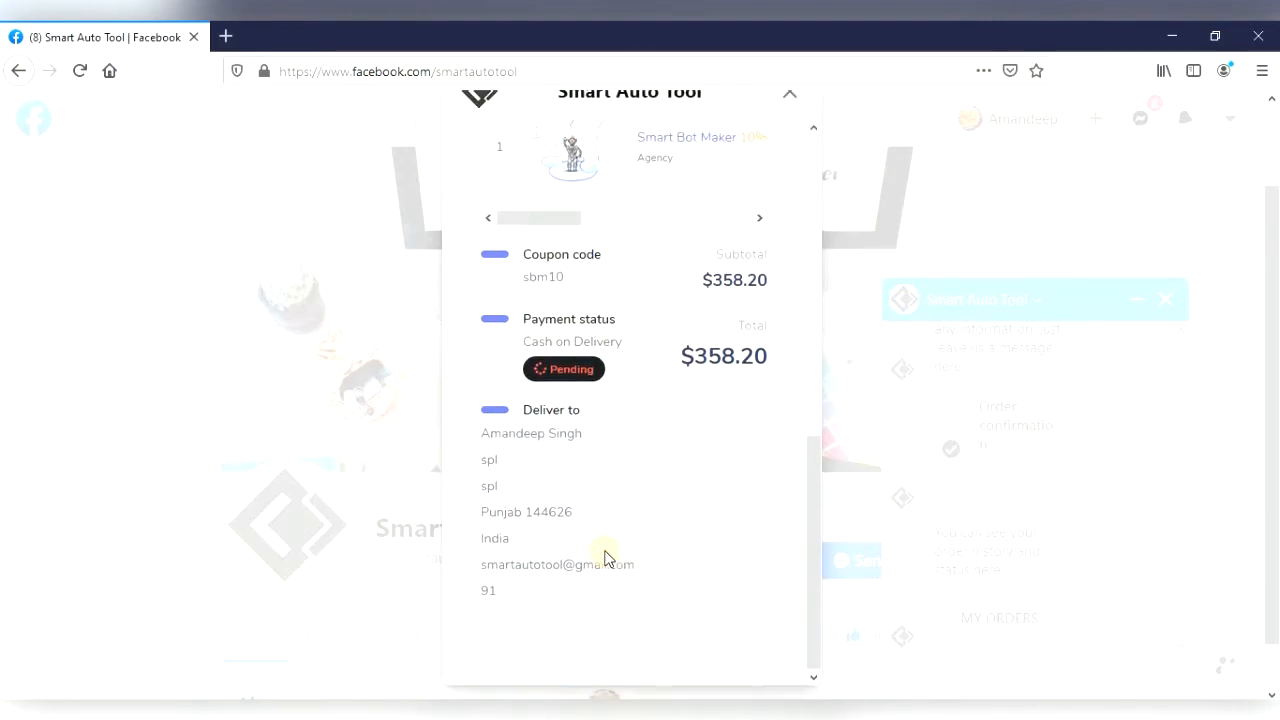
{"action": "scroll", "coordinate": [608, 559], "scroll_direction": "up", "scroll_amount": 2}
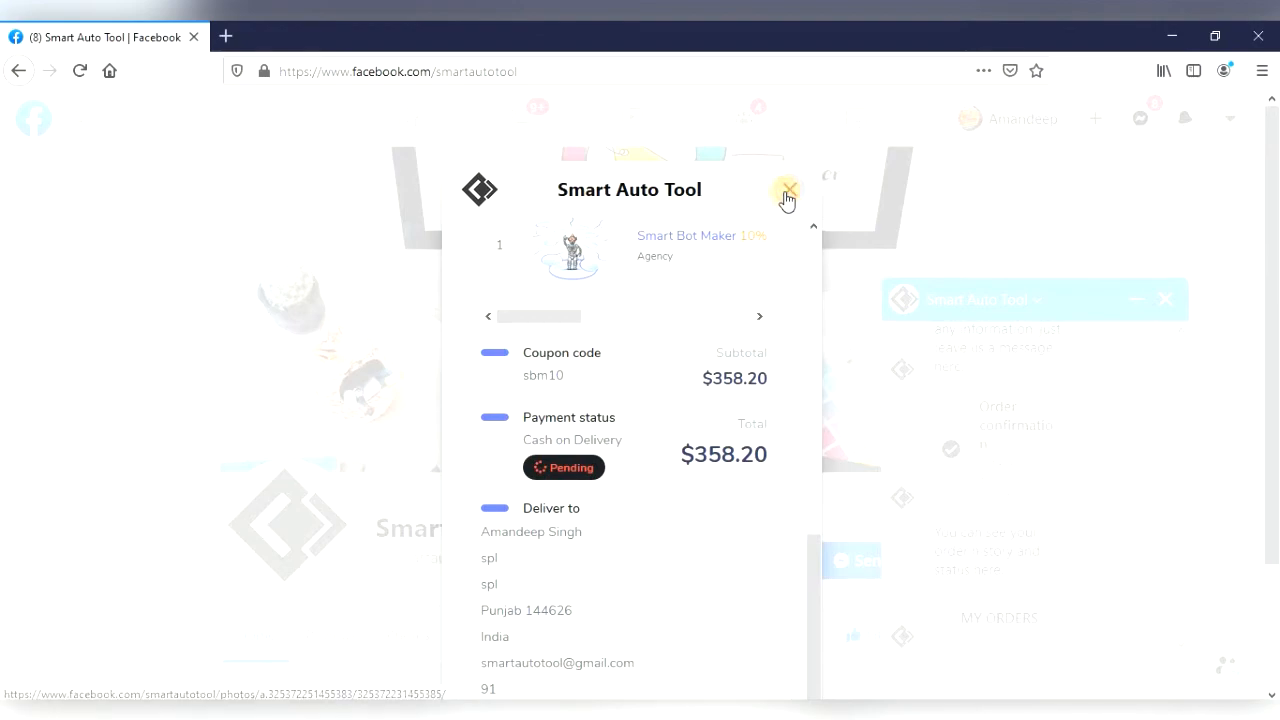
{"action": "left_click", "coordinate": [787, 192]}
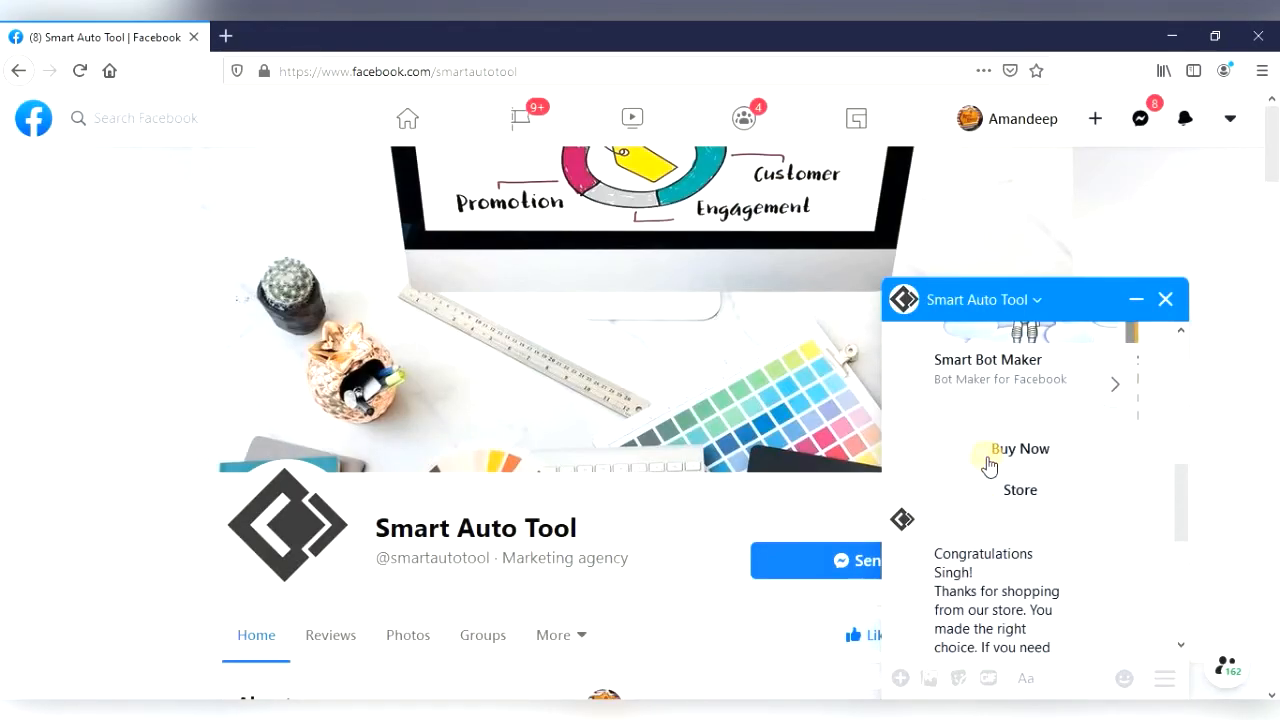
Read the thank-you message and order confirmation that the bot sent in the Messenger chat.
{"action": "scroll", "coordinate": [982, 452], "scroll_direction": "down", "scroll_amount": 2}
{"action": "scroll", "coordinate": [978, 455], "scroll_direction": "up", "scroll_amount": 1}
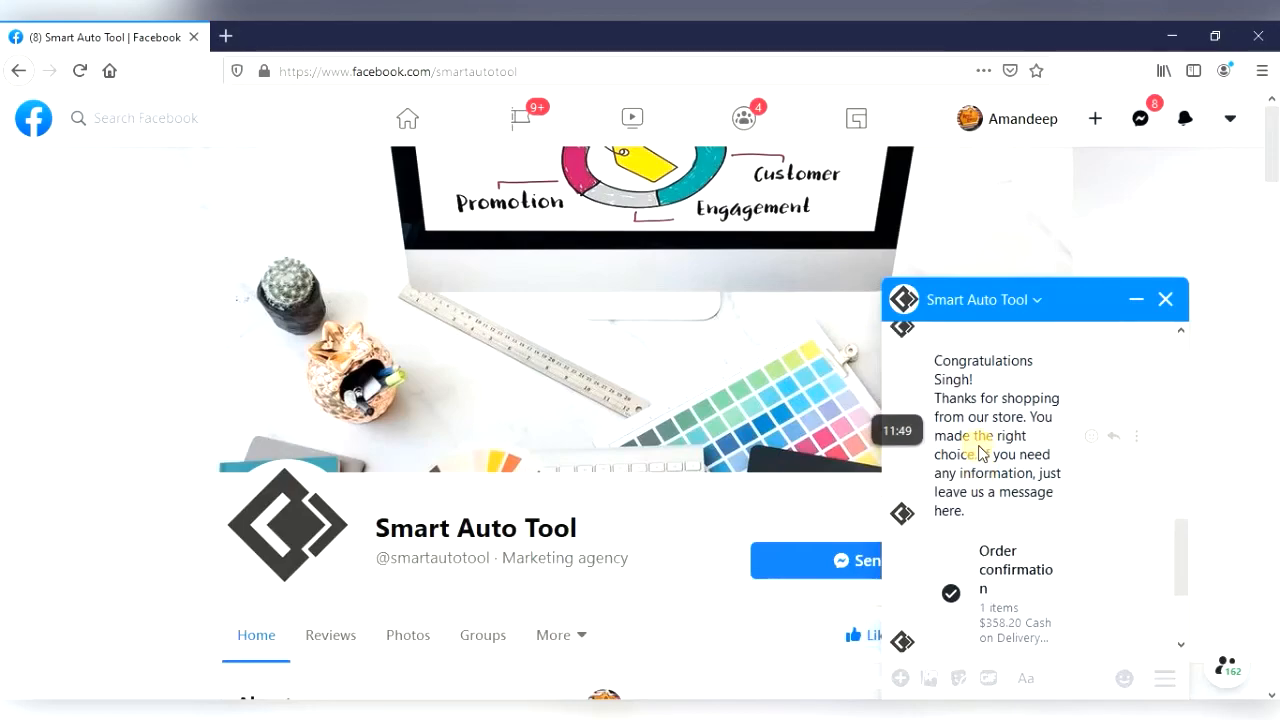
{"action": "left_click_drag", "start_coordinate": [992, 566], "coordinate": [930, 470]}
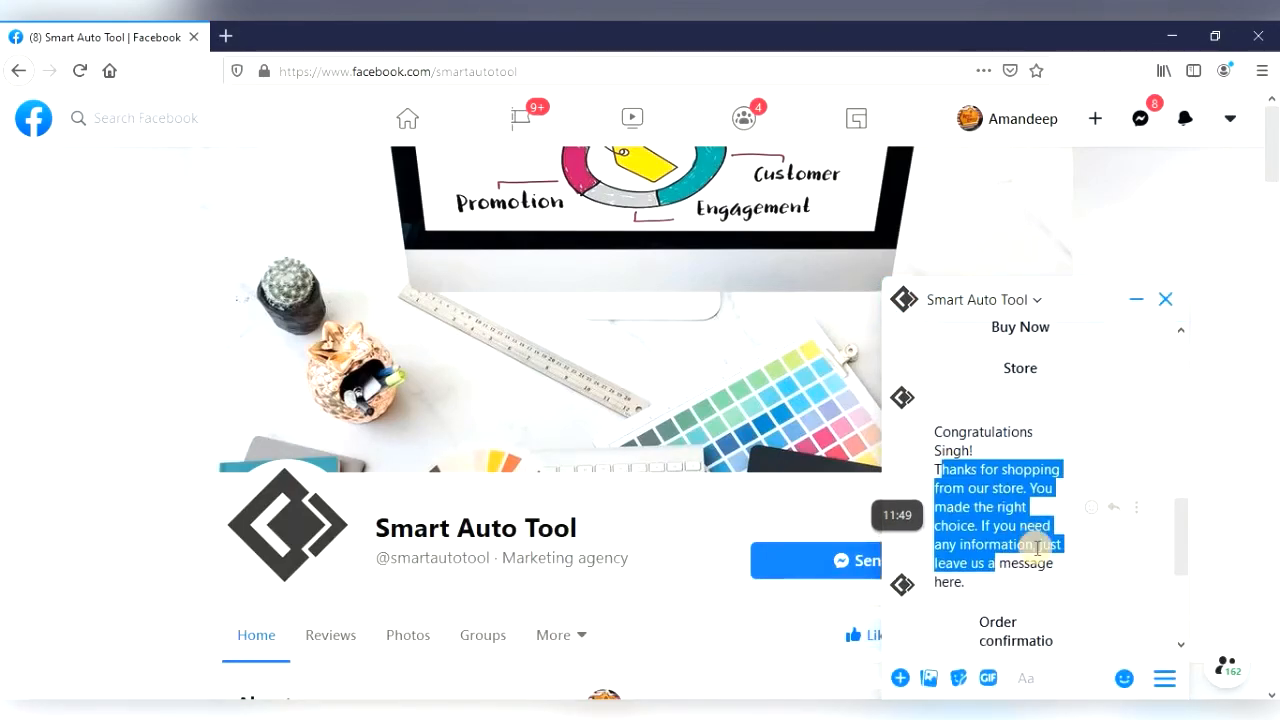
{"action": "scroll", "coordinate": [1014, 449], "scroll_direction": "down", "scroll_amount": 2}
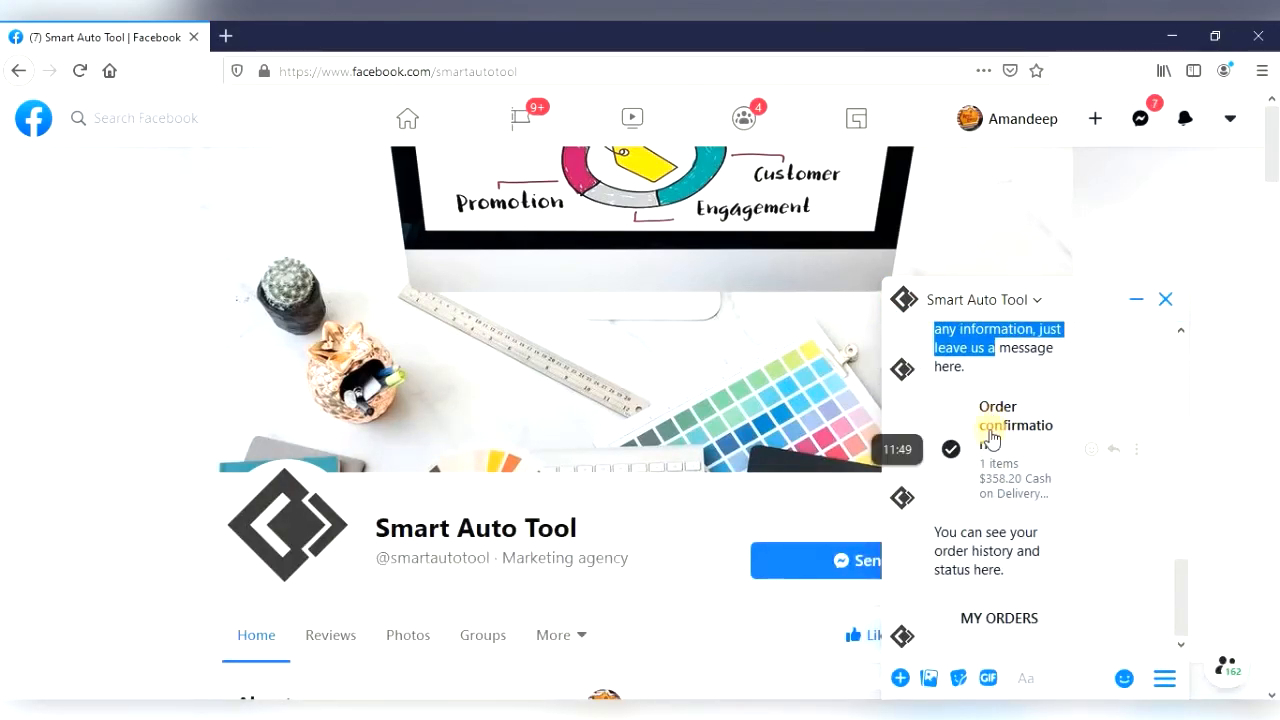
Open My Orders from the chat and review the placed order's status and remaining details across the table.
{"action": "left_click", "coordinate": [1015, 622]}
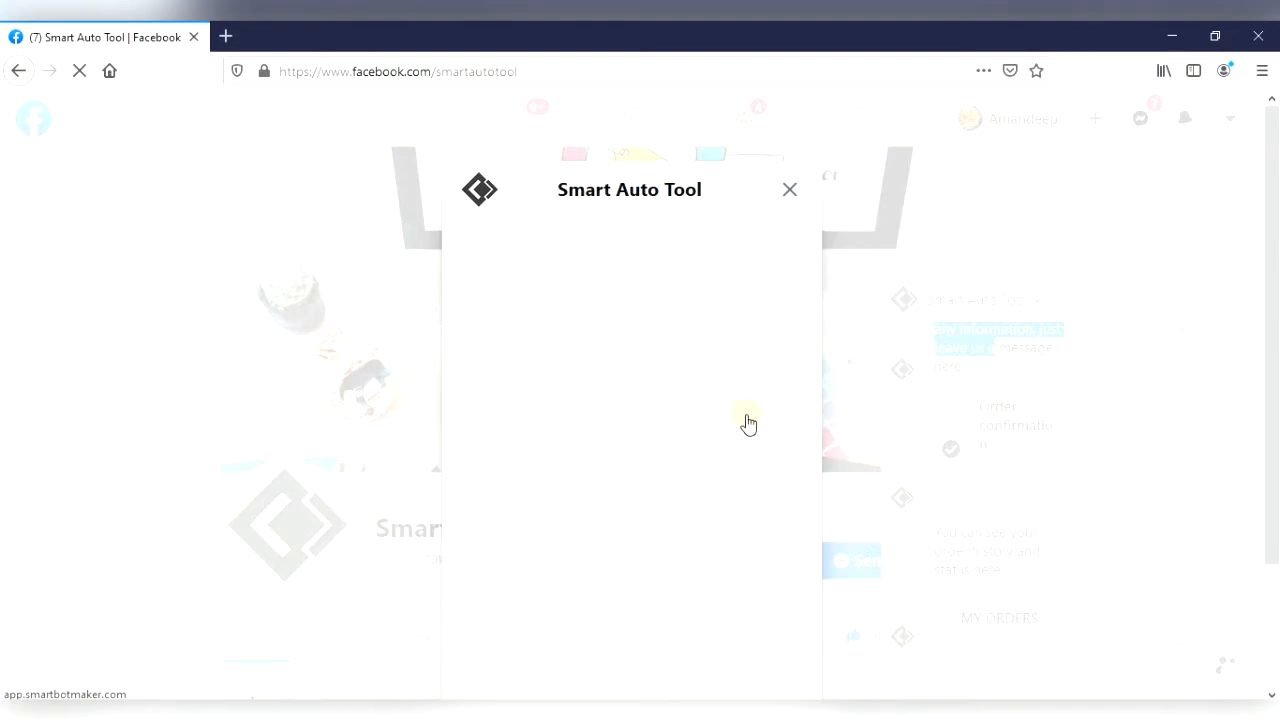
{"action": "scroll", "coordinate": [700, 520], "scroll_direction": "down", "scroll_amount": 1}
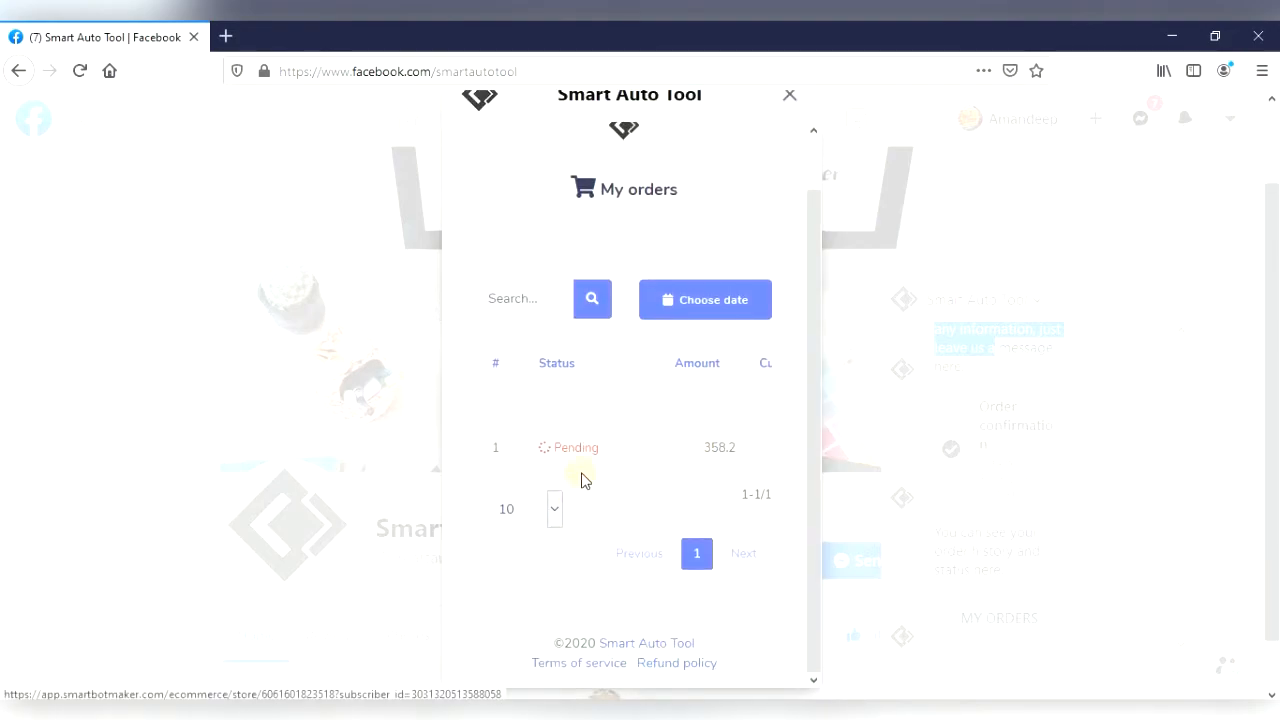
{"action": "left_click_drag", "start_coordinate": [614, 470], "coordinate": [749, 471]}
{"action": "left_click_drag", "start_coordinate": [670, 478], "coordinate": [571, 474]}
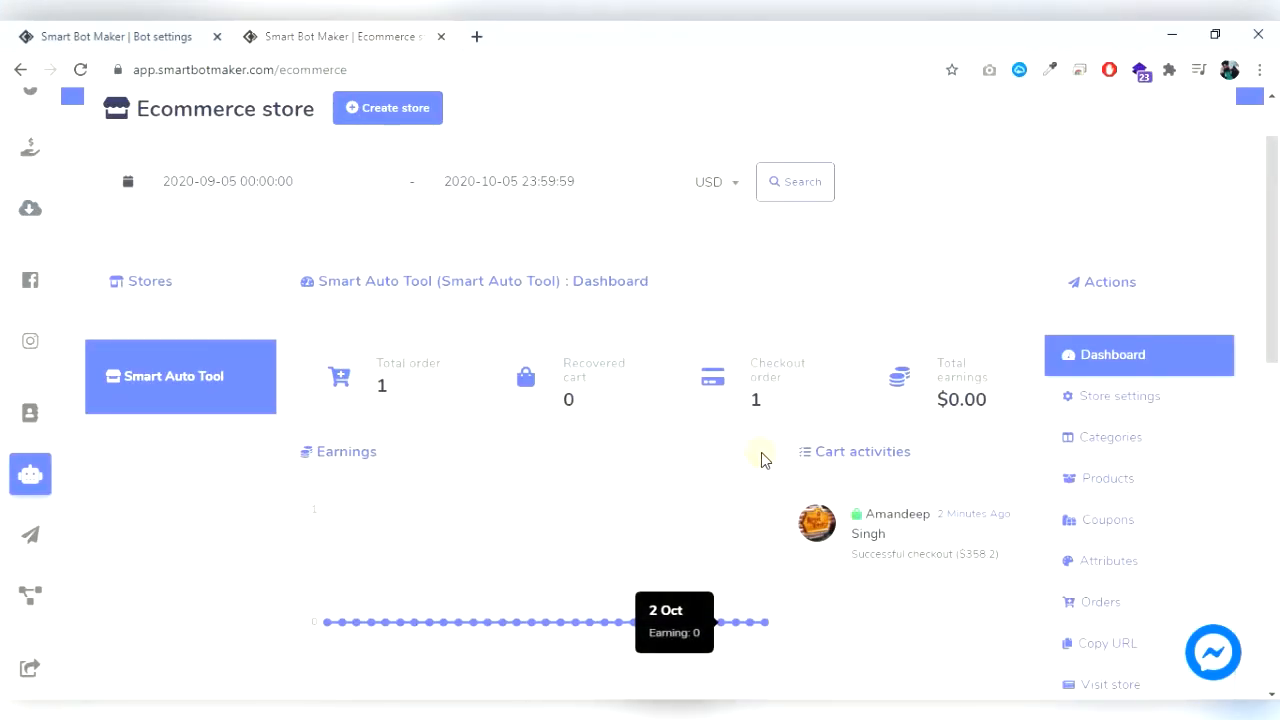
In Smart Bot Maker, review the store dashboard's order totals, earnings chart, cart activities and top products.
{"action": "scroll", "coordinate": [590, 378], "scroll_direction": "down", "scroll_amount": 1}
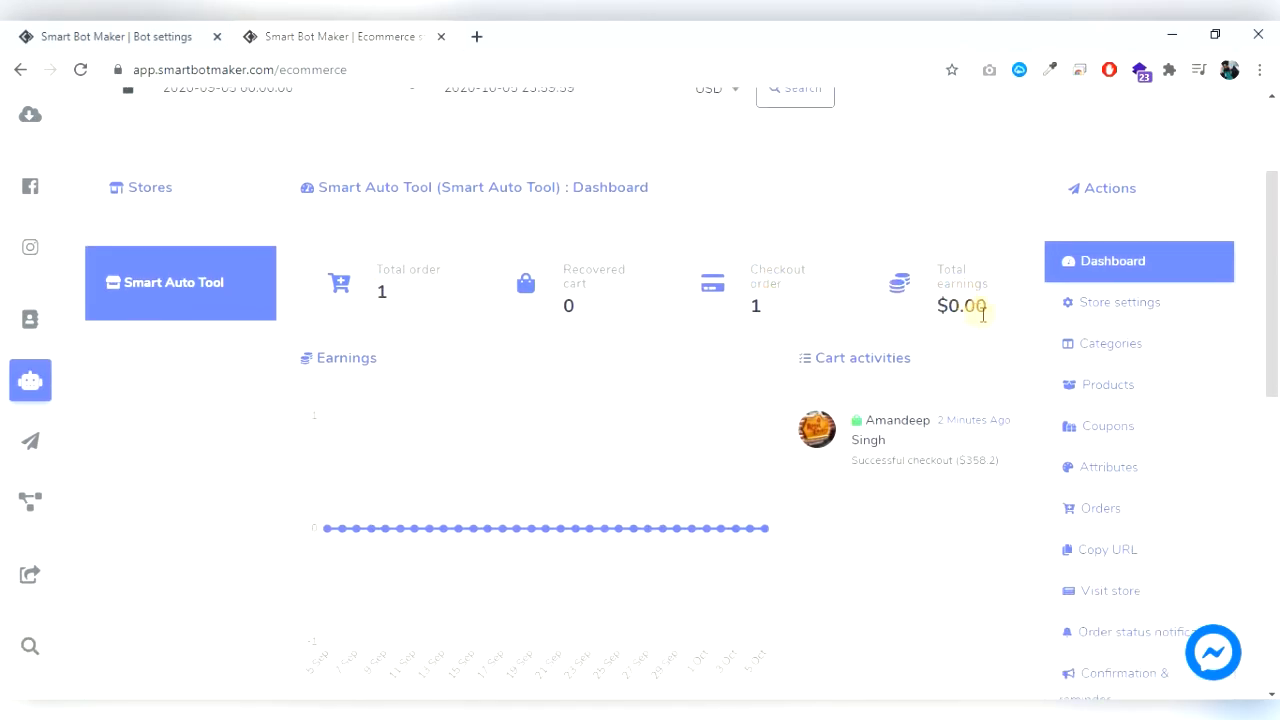
{"action": "scroll", "coordinate": [900, 315], "scroll_direction": "down", "scroll_amount": 1}
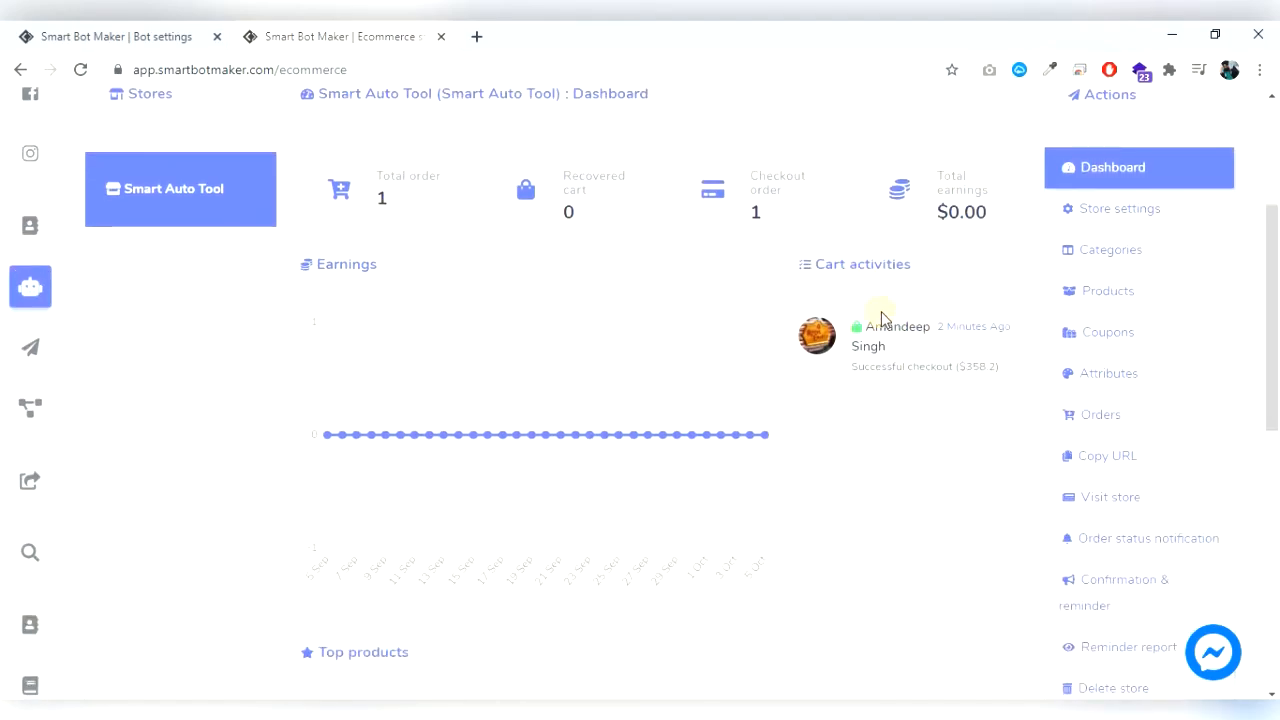
{"action": "scroll", "coordinate": [874, 397], "scroll_direction": "down", "scroll_amount": 2}
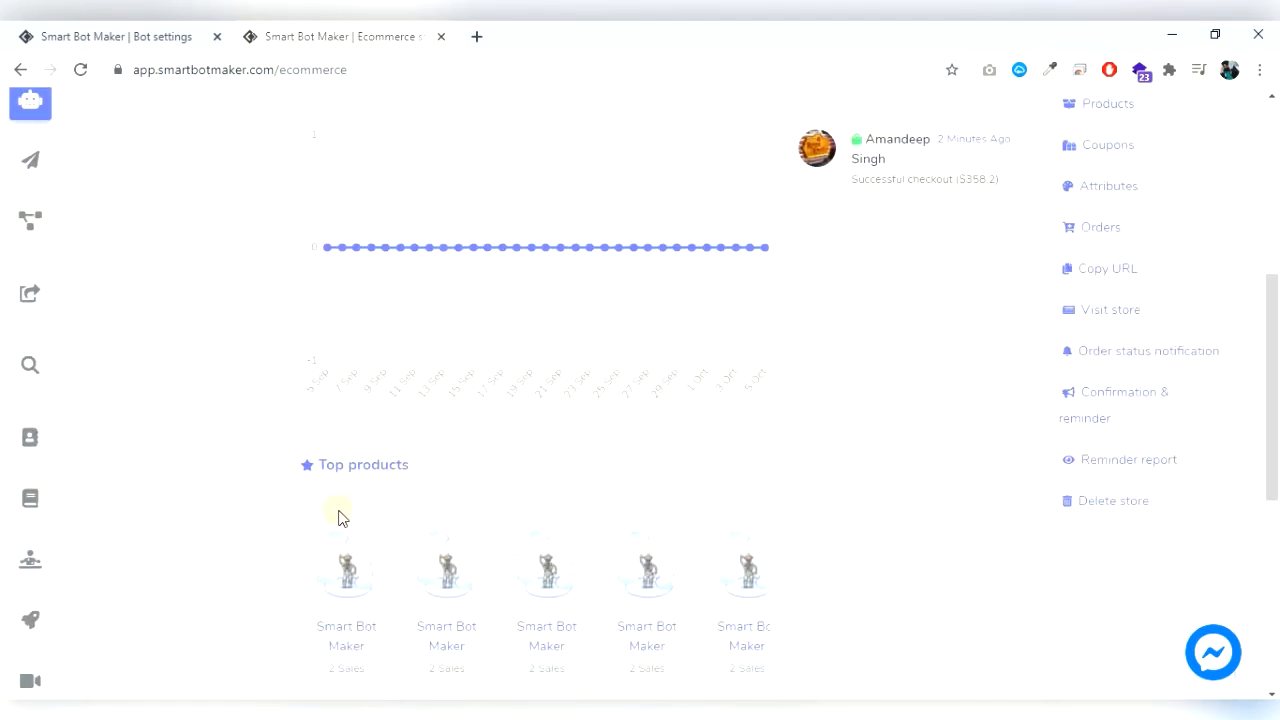
{"action": "scroll", "coordinate": [707, 498], "scroll_direction": "down", "scroll_amount": 1}
{"action": "scroll", "coordinate": [893, 494], "scroll_direction": "up", "scroll_amount": 2}
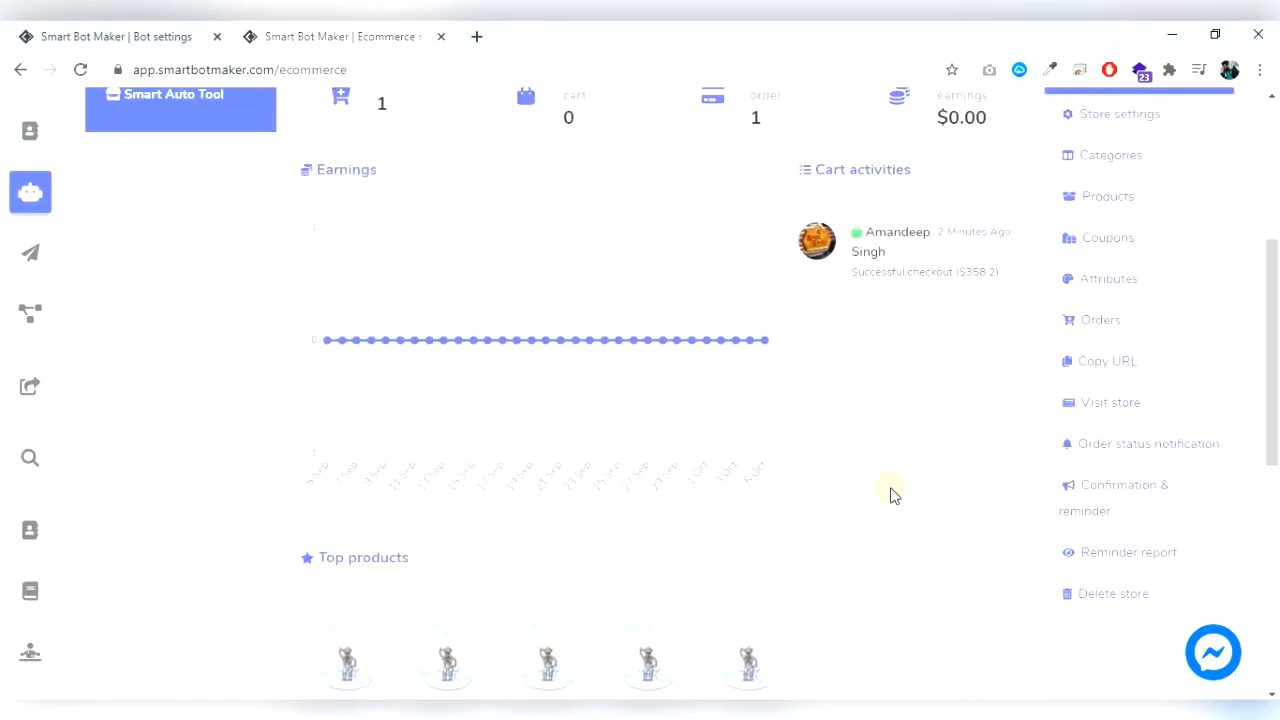
{"action": "scroll", "coordinate": [893, 494], "scroll_direction": "up", "scroll_amount": 1}
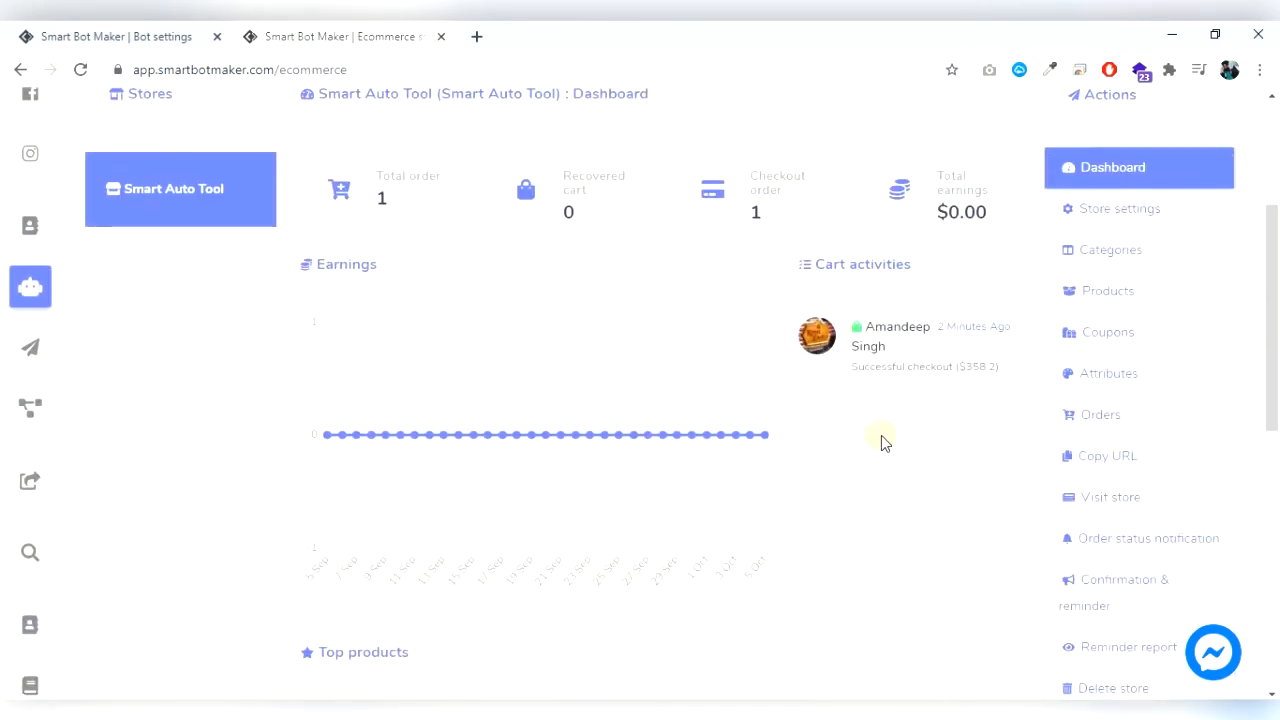
Open the Smart Auto Tool store's order list and examine the new order's row.
{"action": "left_click", "coordinate": [1095, 420]}
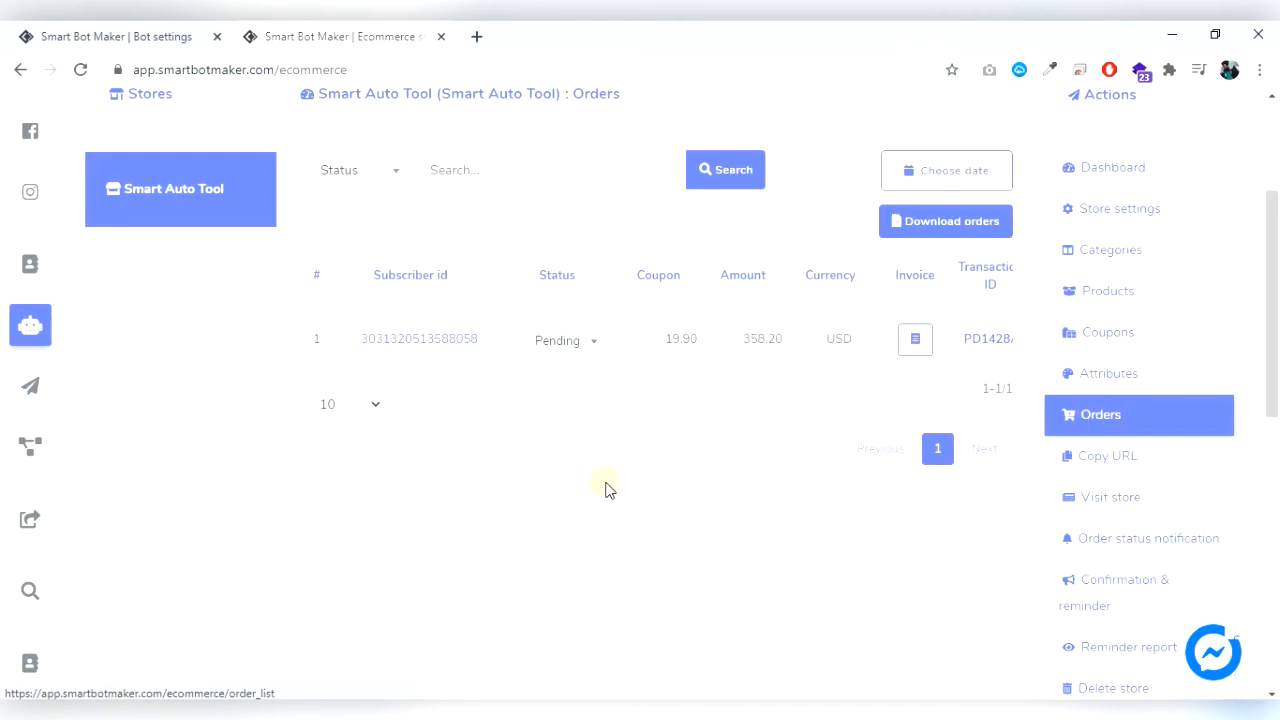
{"action": "scroll", "coordinate": [418, 568], "scroll_direction": "down", "scroll_amount": 1}
{"action": "scroll", "coordinate": [428, 552], "scroll_direction": "up", "scroll_amount": 1}
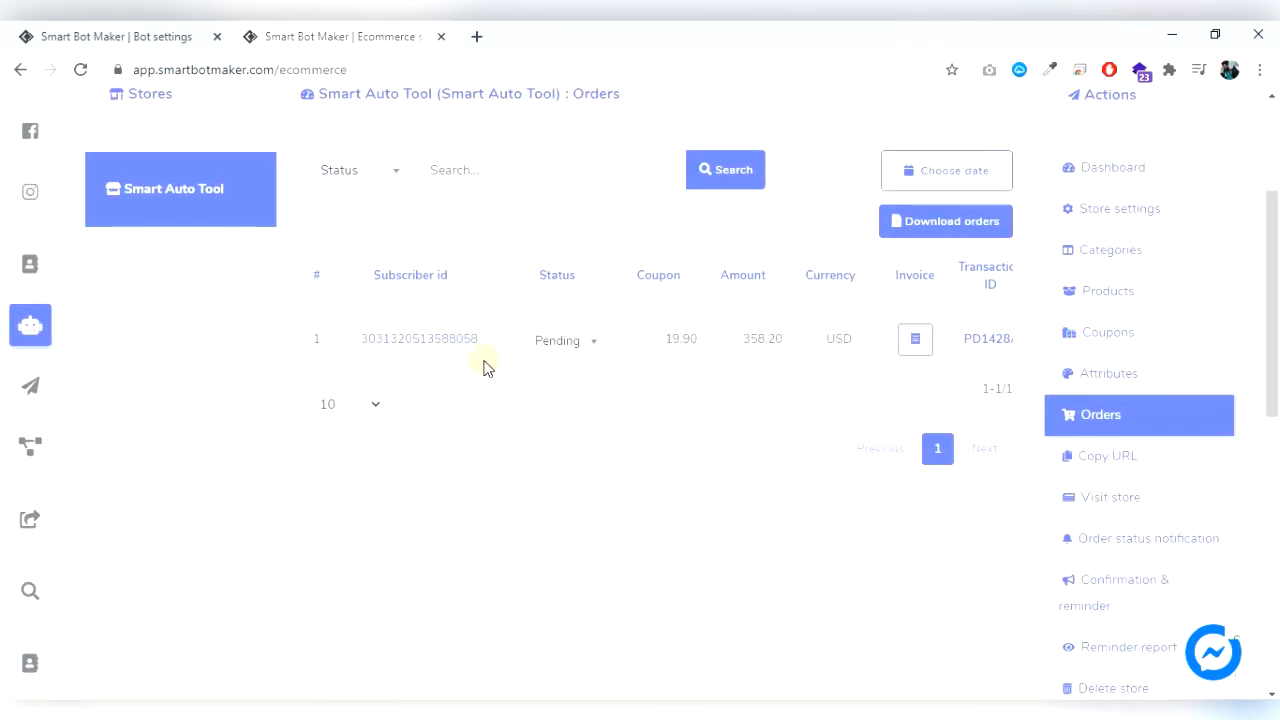
{"action": "left_click_drag", "start_coordinate": [400, 368], "coordinate": [562, 333]}
Set the order's status to Approved with the additional note "done", submit it and dismiss the confirmation.
{"action": "left_click", "coordinate": [562, 333]}
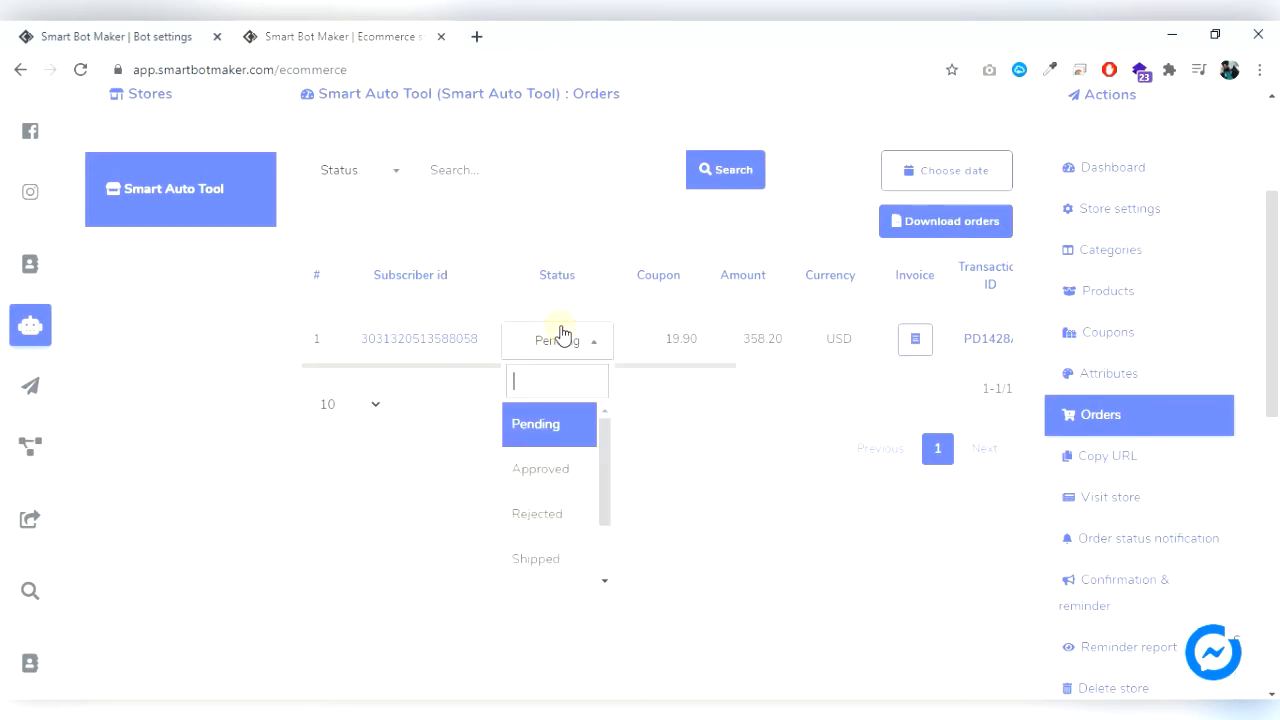
{"action": "left_click", "coordinate": [545, 470]}
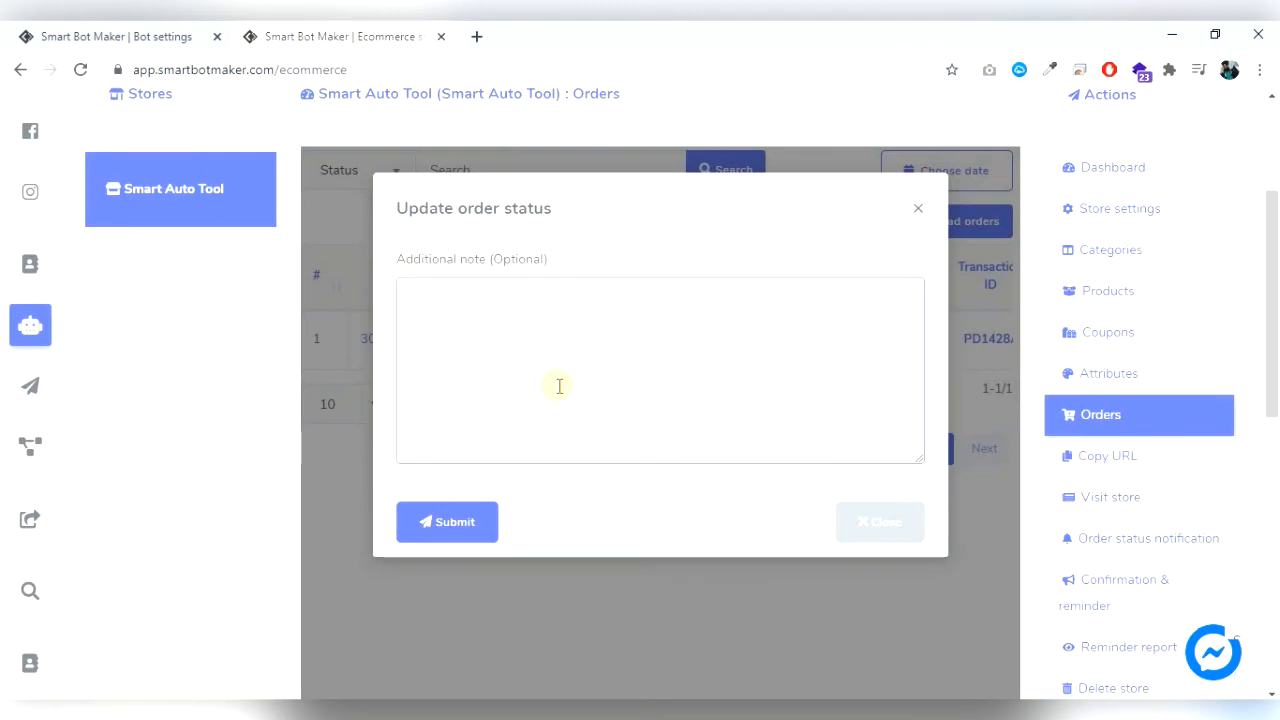
{"action": "type", "text": "done"}
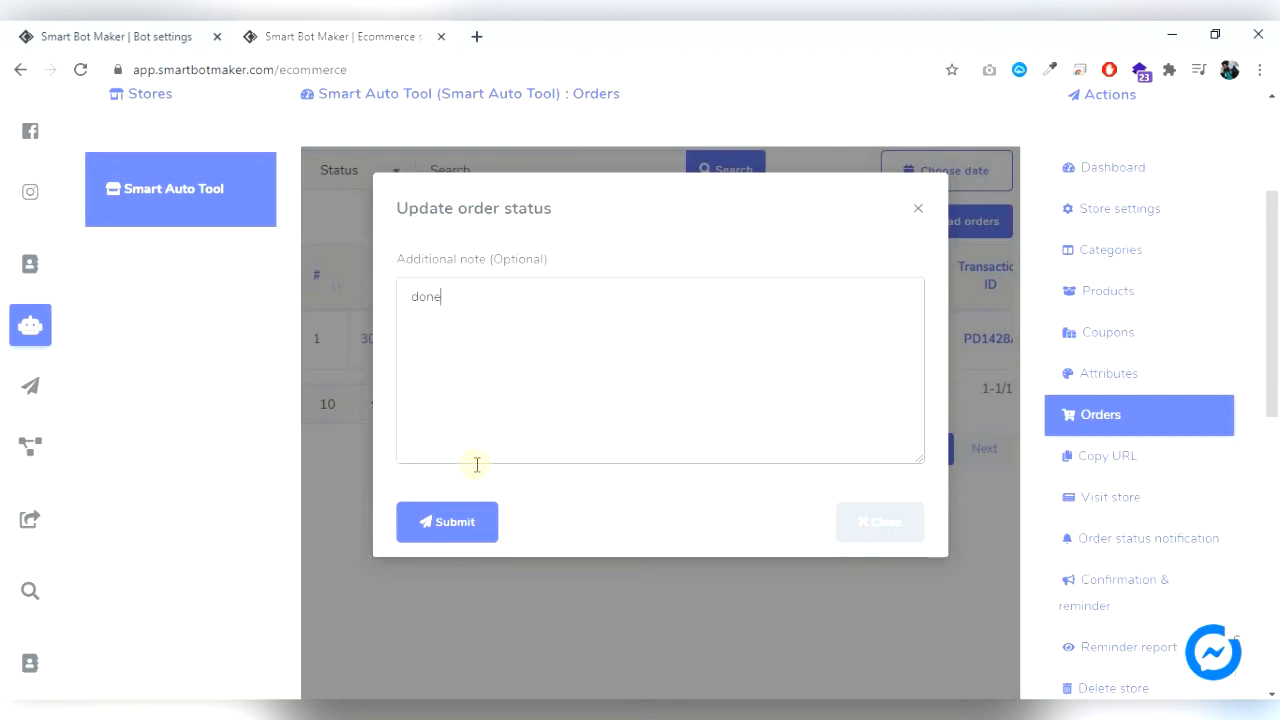
{"action": "left_click", "coordinate": [455, 524]}
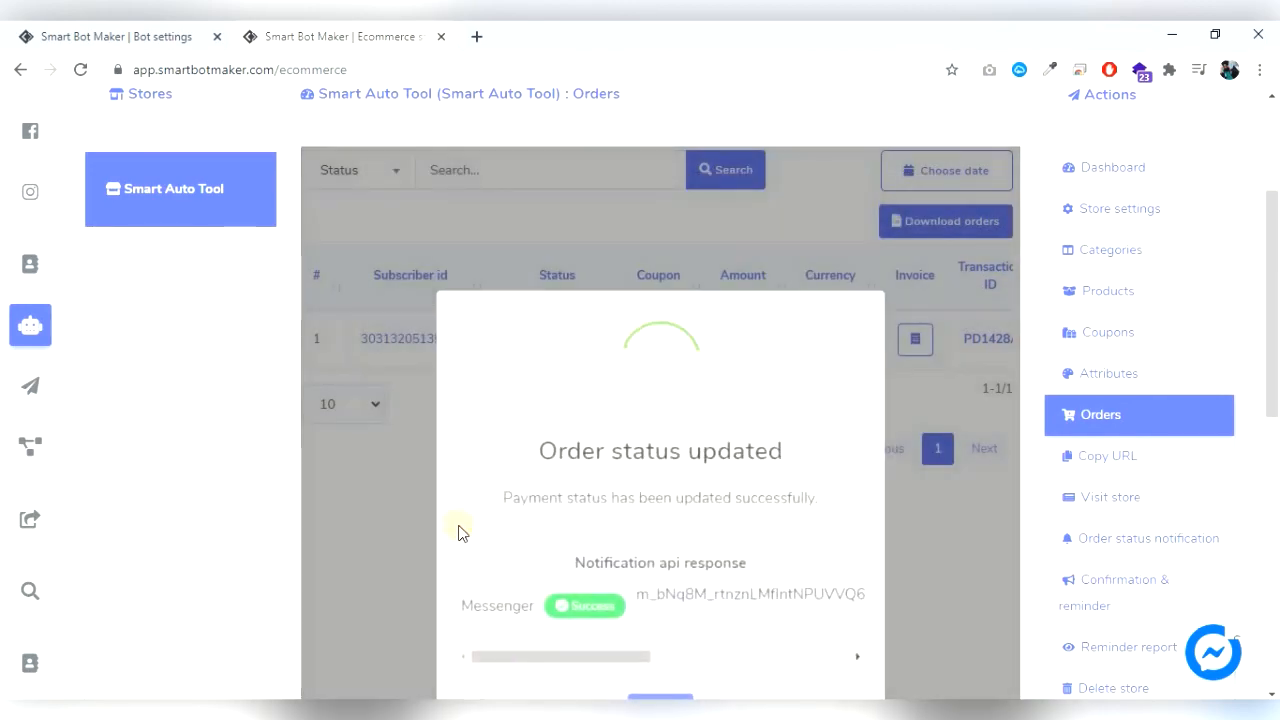
{"action": "scroll", "coordinate": [610, 455], "scroll_direction": "down", "scroll_amount": 2}
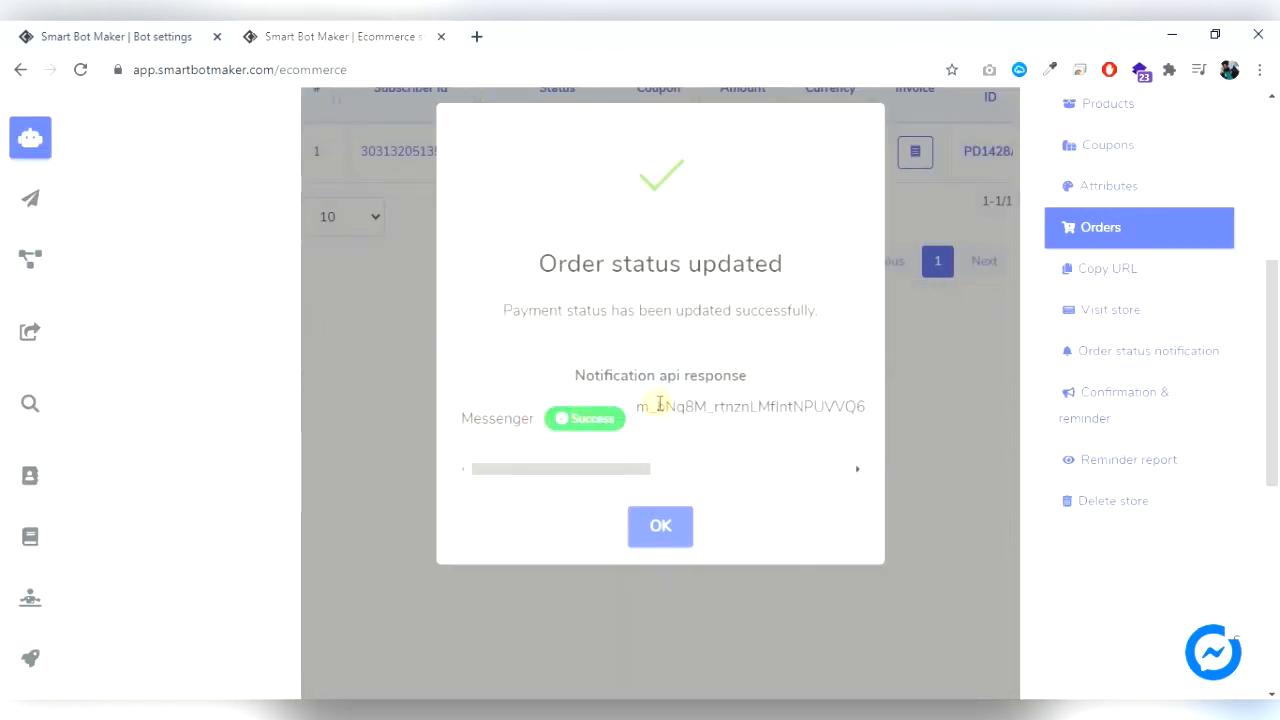
{"action": "left_click", "coordinate": [653, 530]}
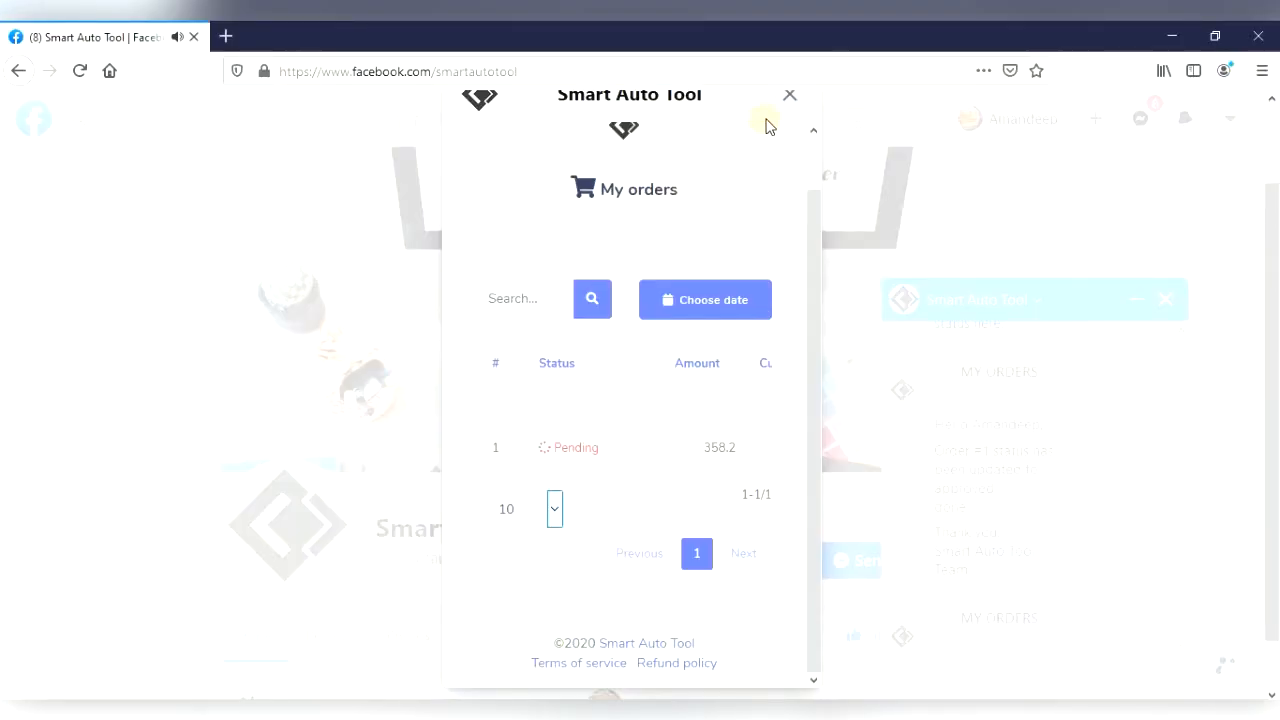
Switch to the Facebook chat, read the status update message, and check the order's status, note and details in My Orders.
{"action": "left_click", "coordinate": [789, 96]}
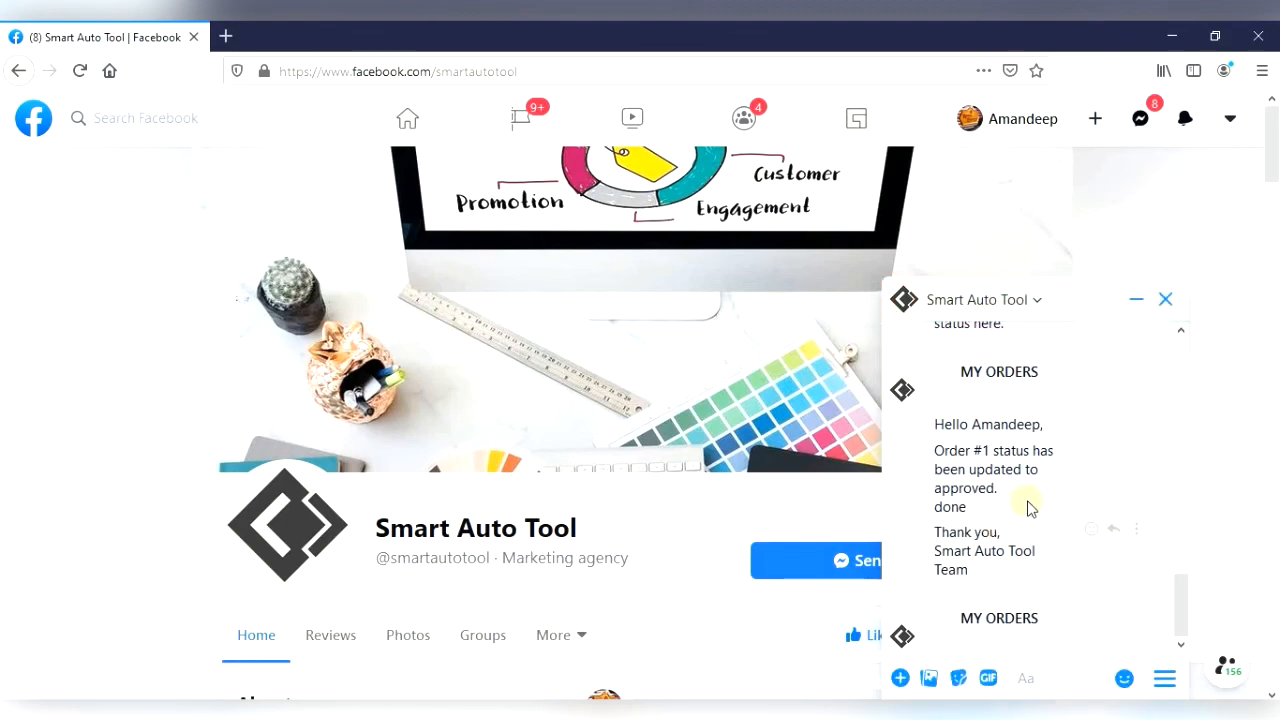
{"action": "left_click_drag", "start_coordinate": [944, 457], "coordinate": [1034, 571]}
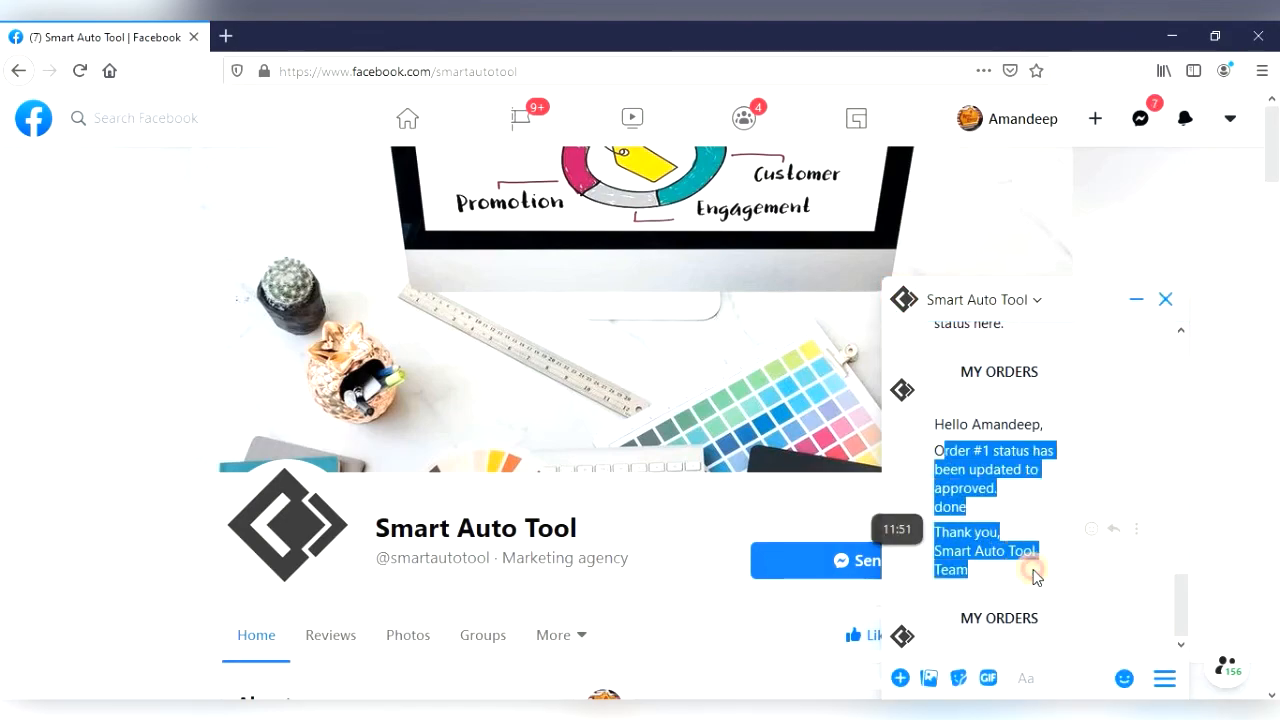
{"action": "left_click", "coordinate": [1006, 624]}
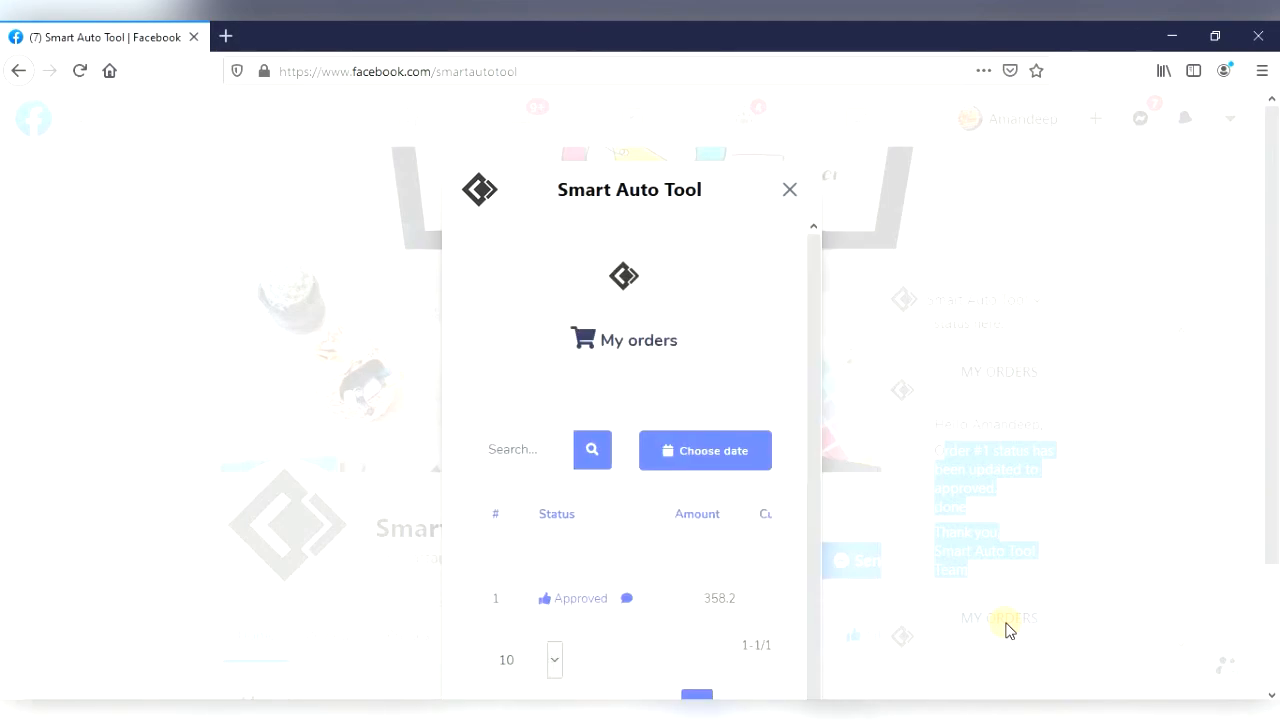
{"action": "scroll", "coordinate": [777, 512], "scroll_direction": "down", "scroll_amount": 4}
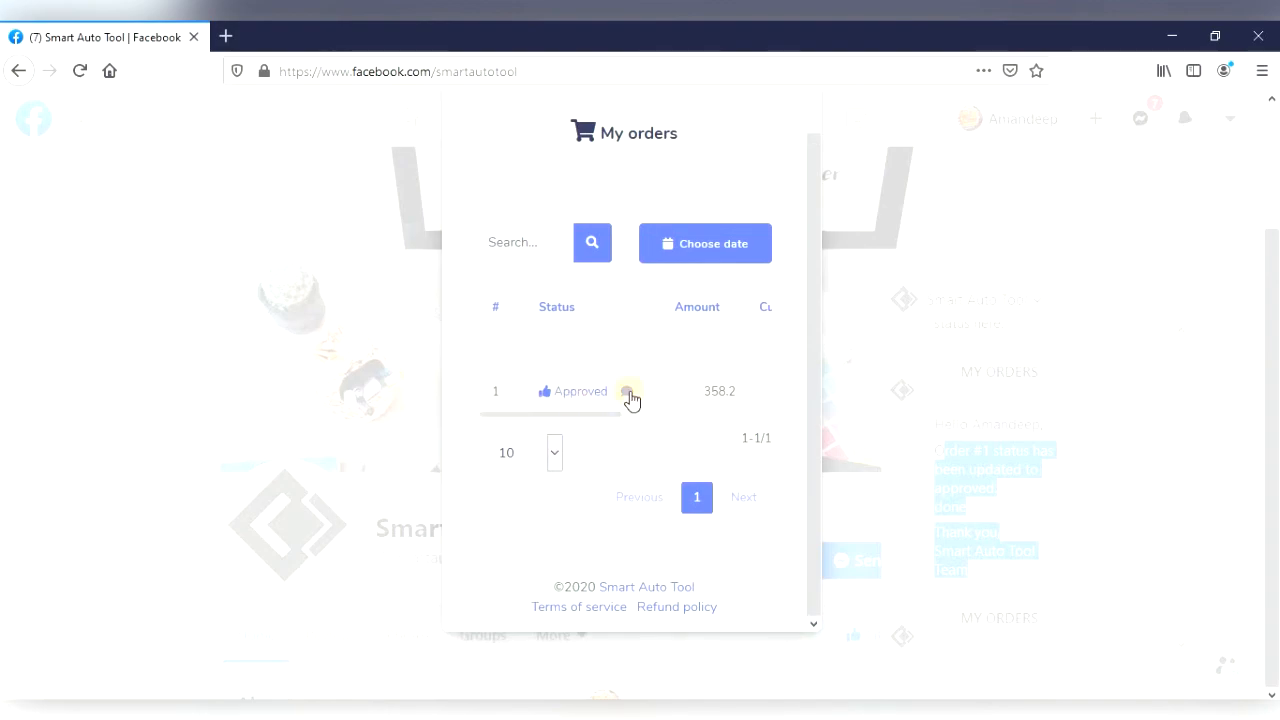
{"action": "left_click", "coordinate": [627, 391]}
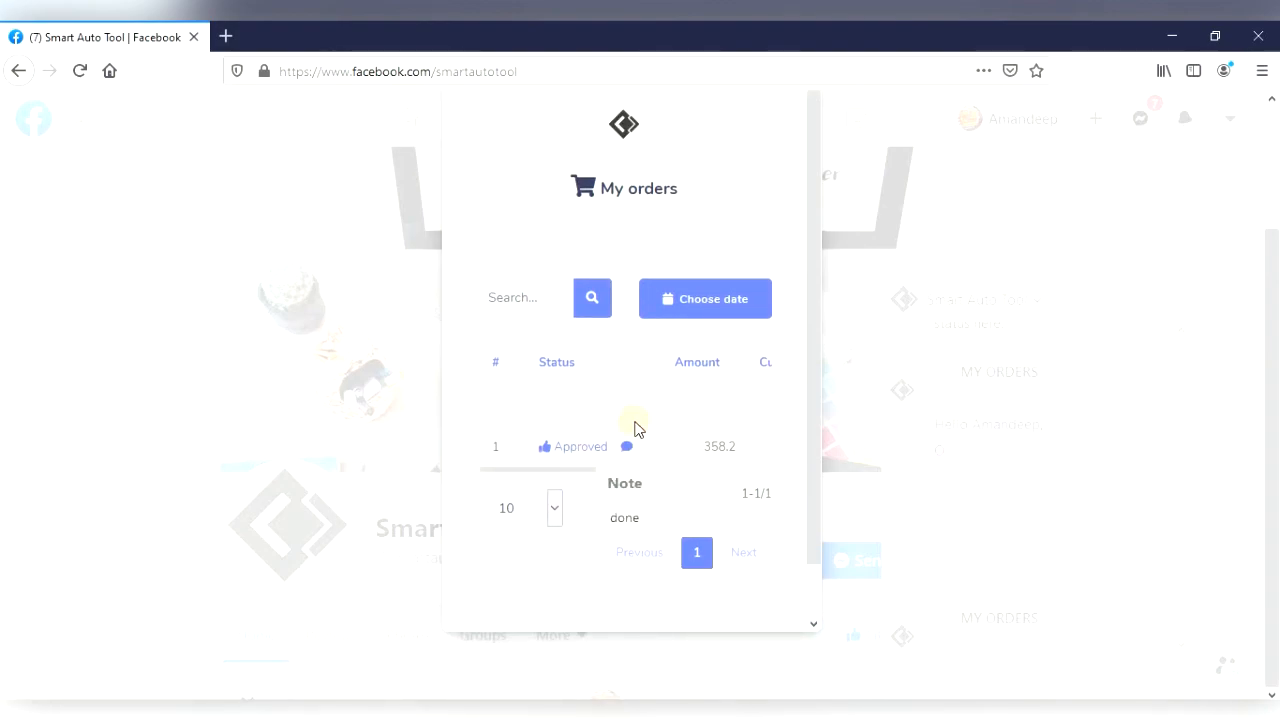
{"action": "scroll", "coordinate": [628, 459], "scroll_direction": "down", "scroll_amount": 1}
{"action": "left_click_drag", "start_coordinate": [580, 414], "coordinate": [776, 412]}
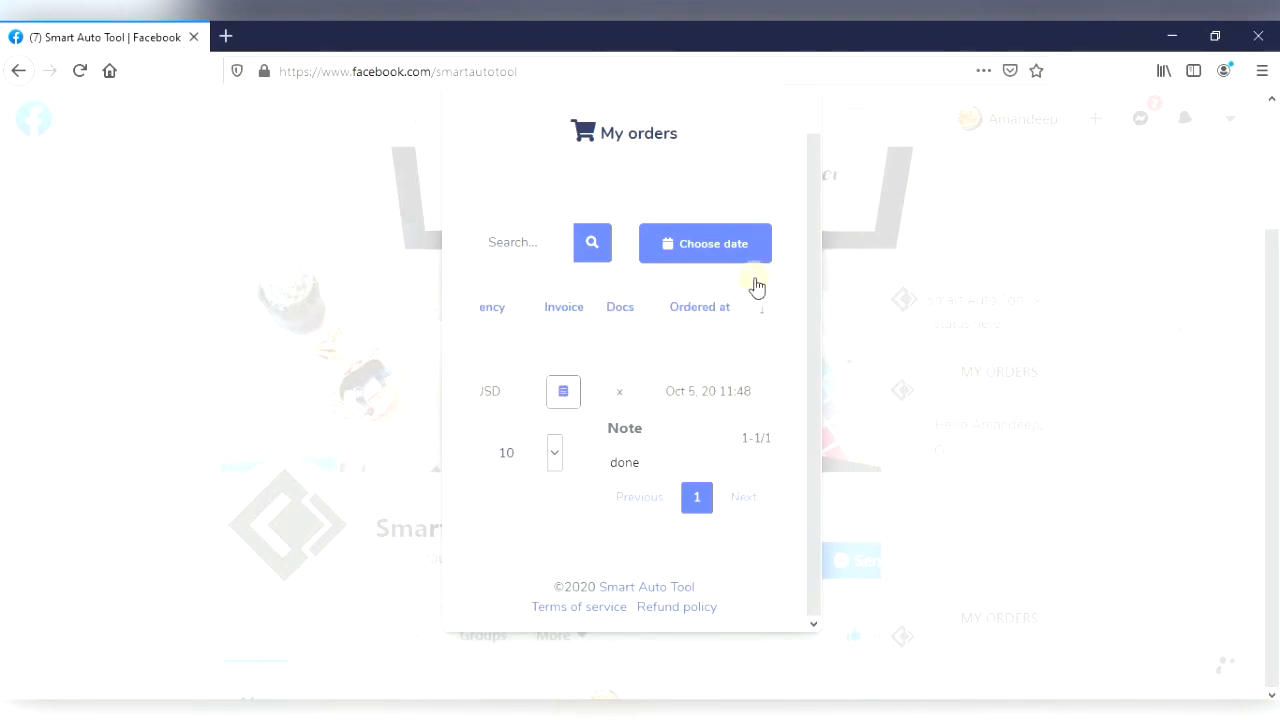
{"action": "scroll", "coordinate": [757, 286], "scroll_direction": "up", "scroll_amount": 4}
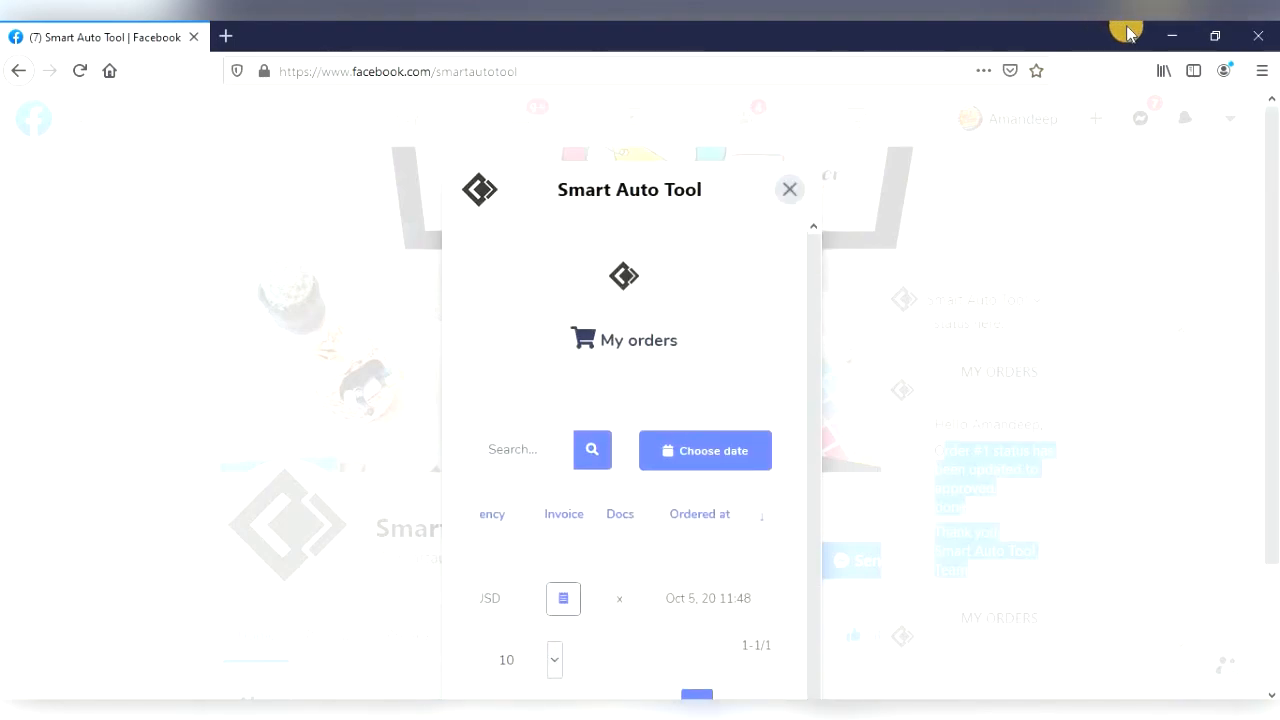
Back in Smart Bot Maker's order list, set the order's status to Delivered with the additional note "done2" and submit it.
{"action": "left_click", "coordinate": [1168, 37]}
{"action": "scroll", "coordinate": [580, 480], "scroll_direction": "up", "scroll_amount": 3}
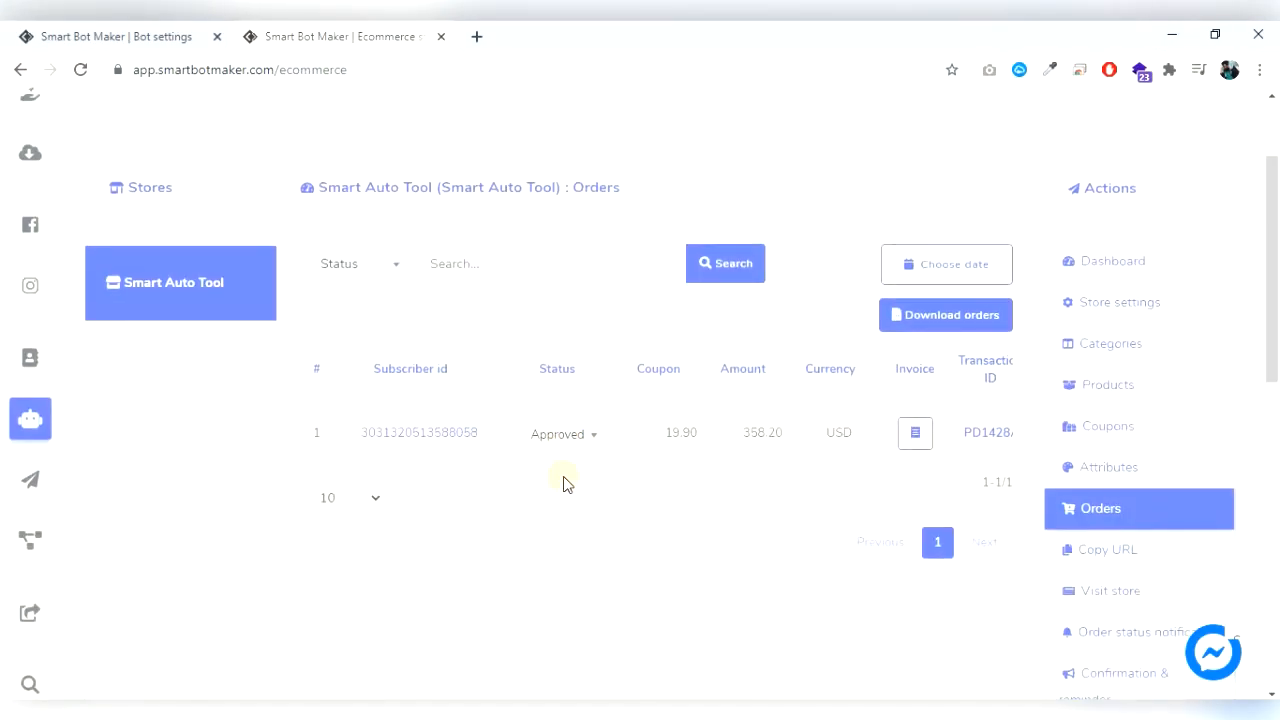
{"action": "left_click", "coordinate": [571, 432]}
{"action": "left_click_drag", "start_coordinate": [603, 543], "coordinate": [604, 622]}
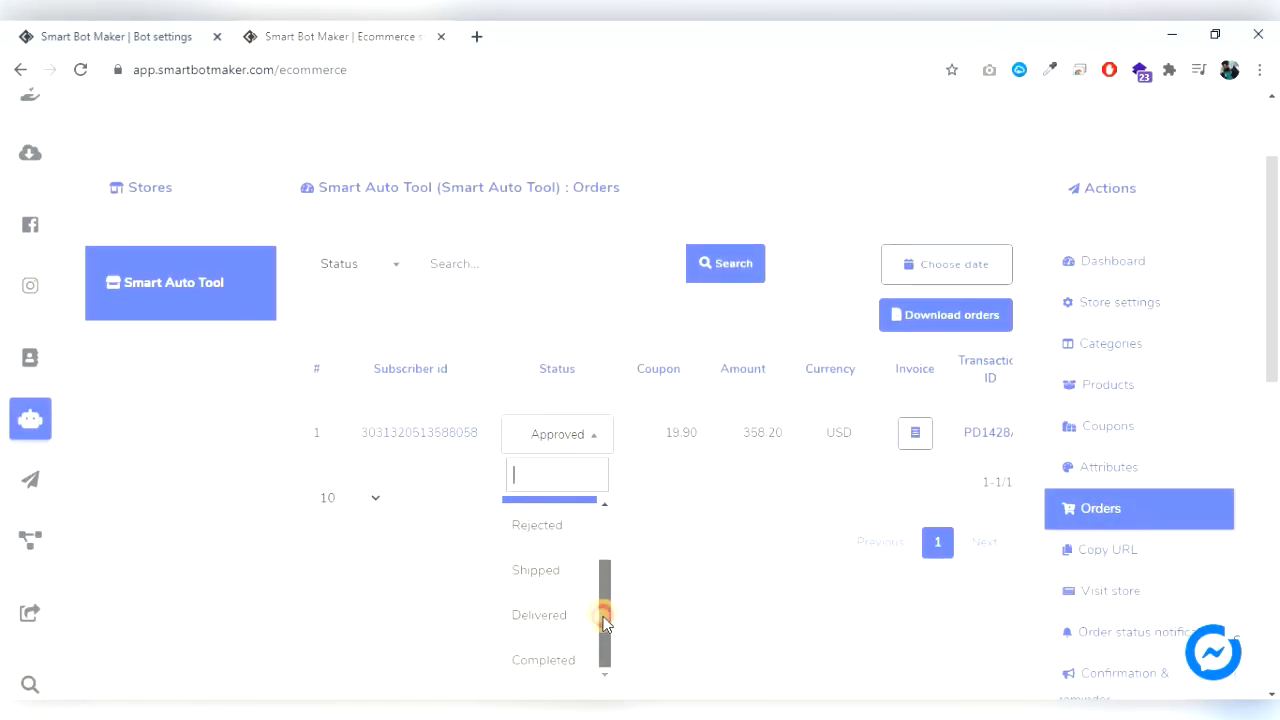
{"action": "left_click", "coordinate": [550, 618]}
{"action": "left_click", "coordinate": [495, 458]}
{"action": "type", "text": "done2"}
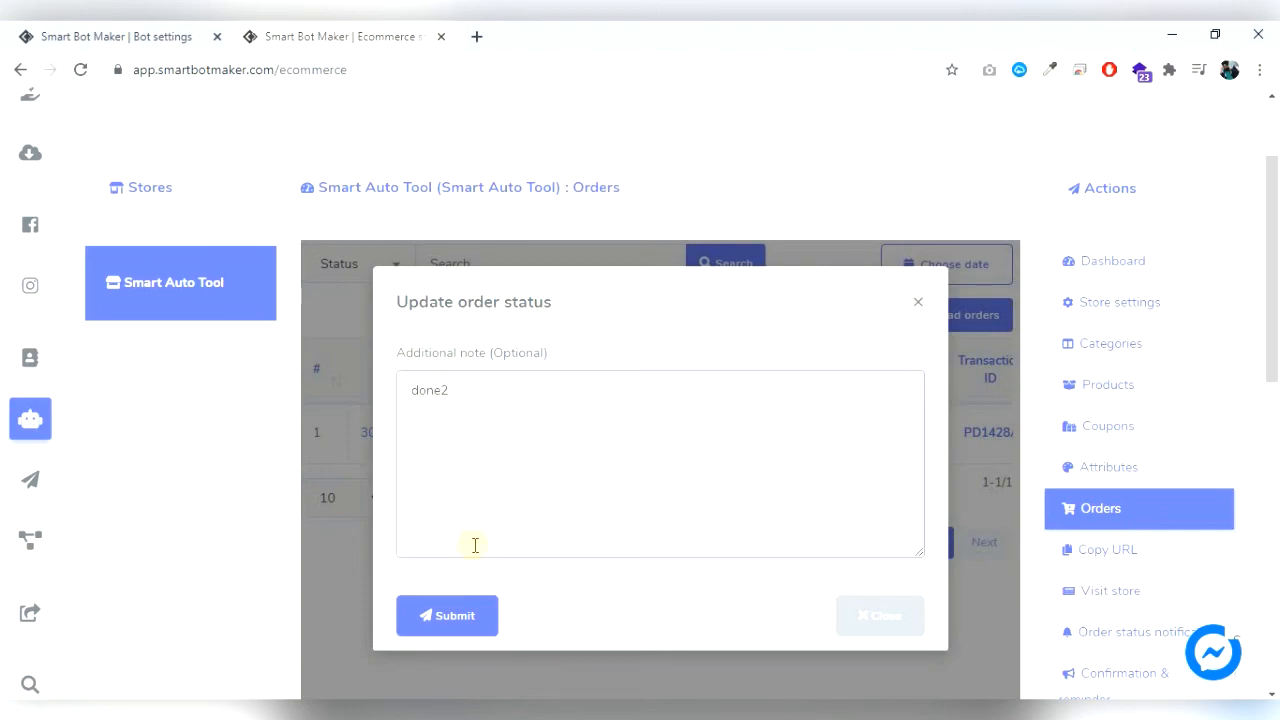
{"action": "left_click", "coordinate": [466, 613]}
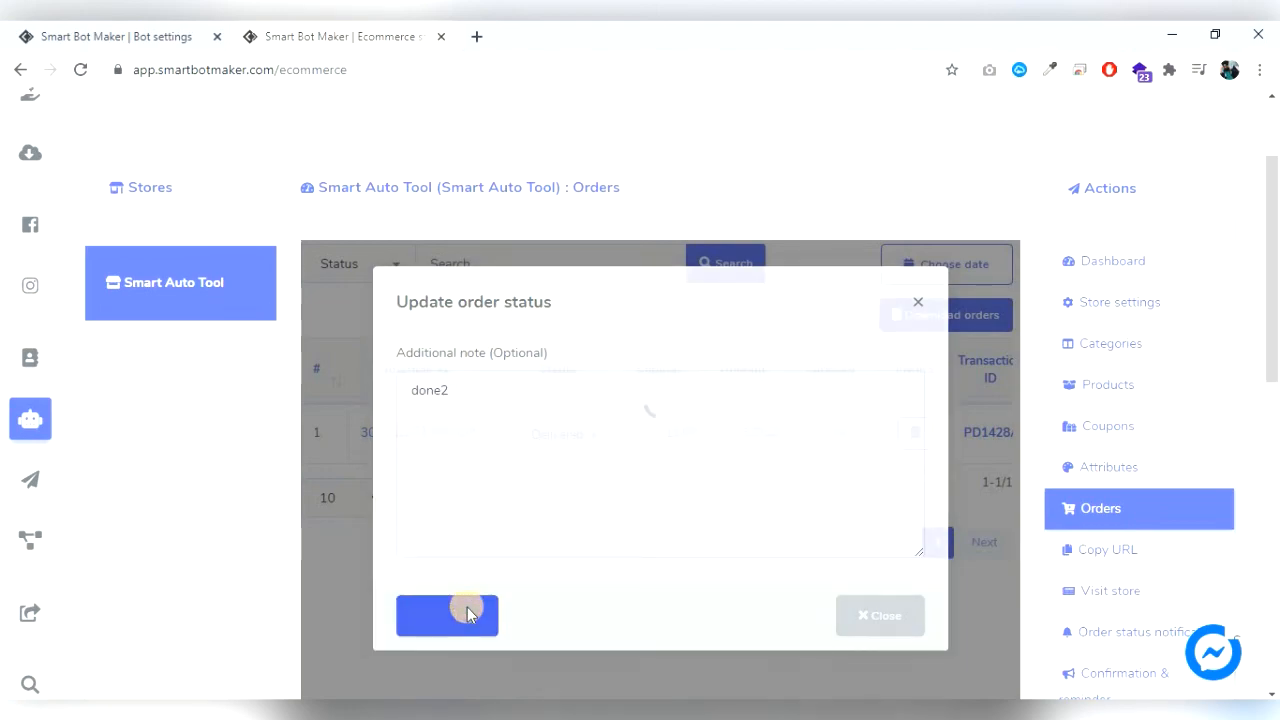
{"action": "scroll", "coordinate": [580, 565], "scroll_direction": "down", "scroll_amount": 2}
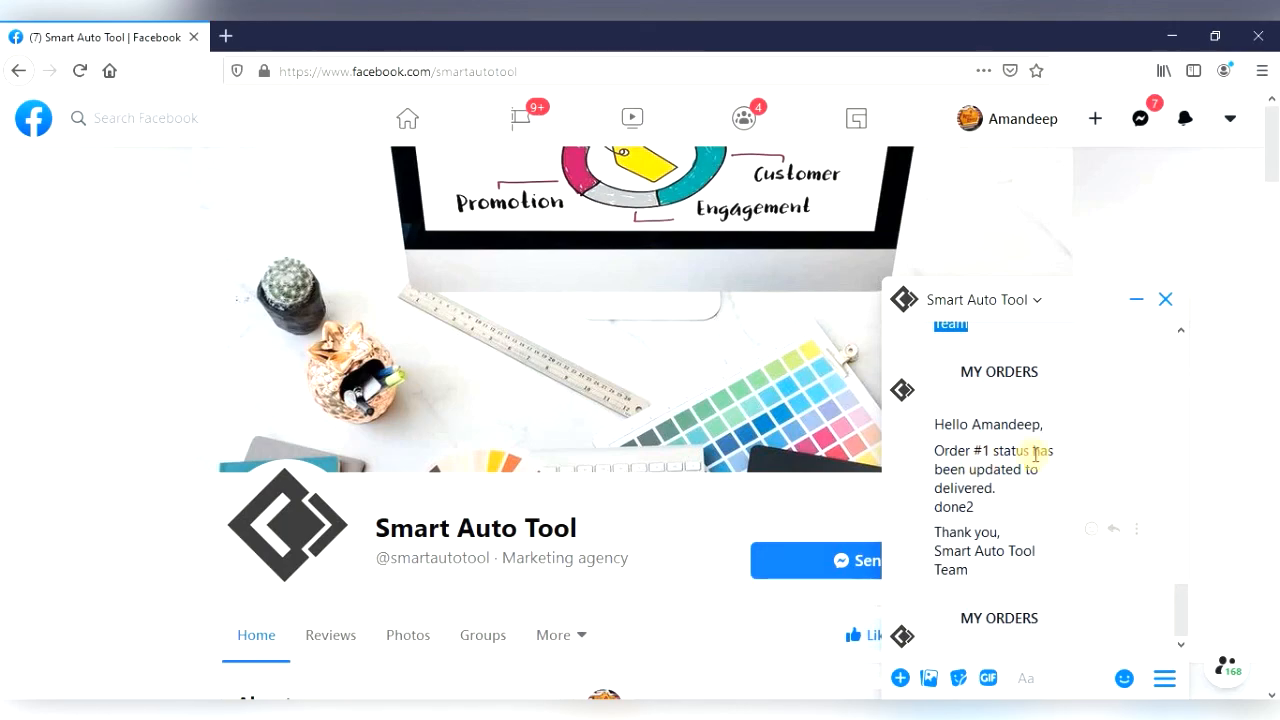
Open My Orders from the chat's latest status message, review the order's status and details, and close the window.
{"action": "left_click", "coordinate": [996, 620]}
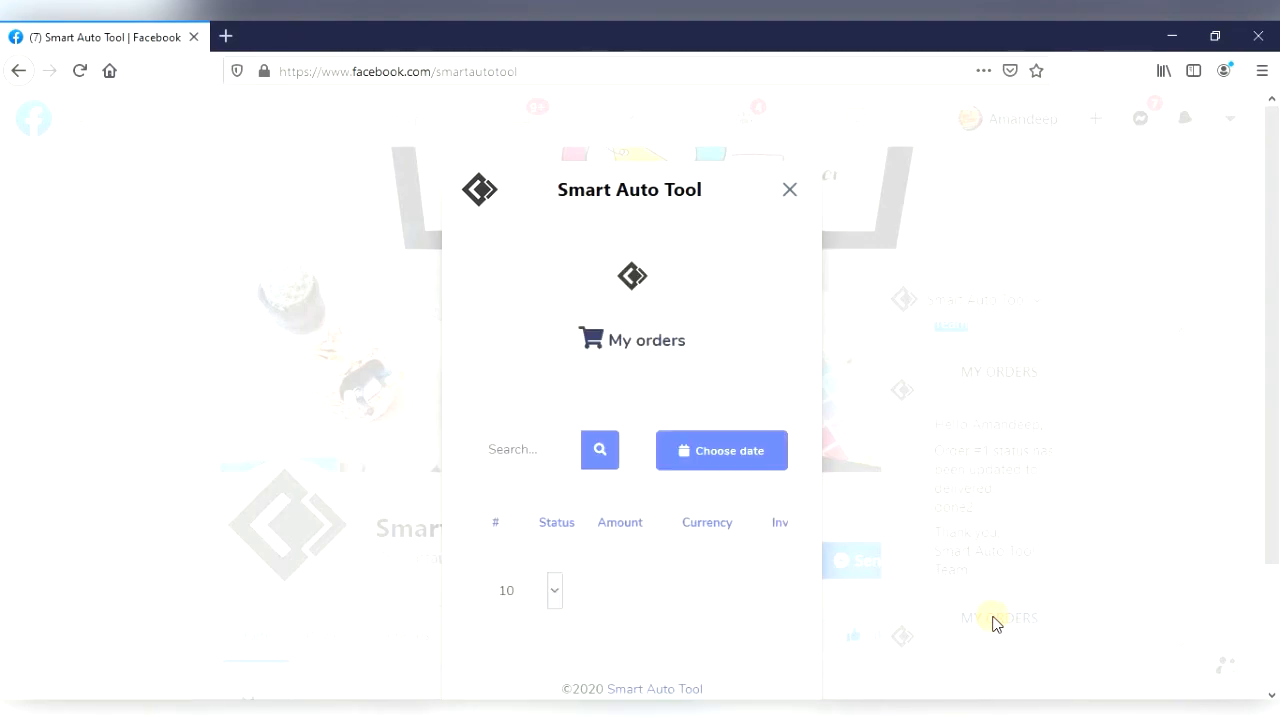
{"action": "scroll", "coordinate": [663, 560], "scroll_direction": "down", "scroll_amount": 1}
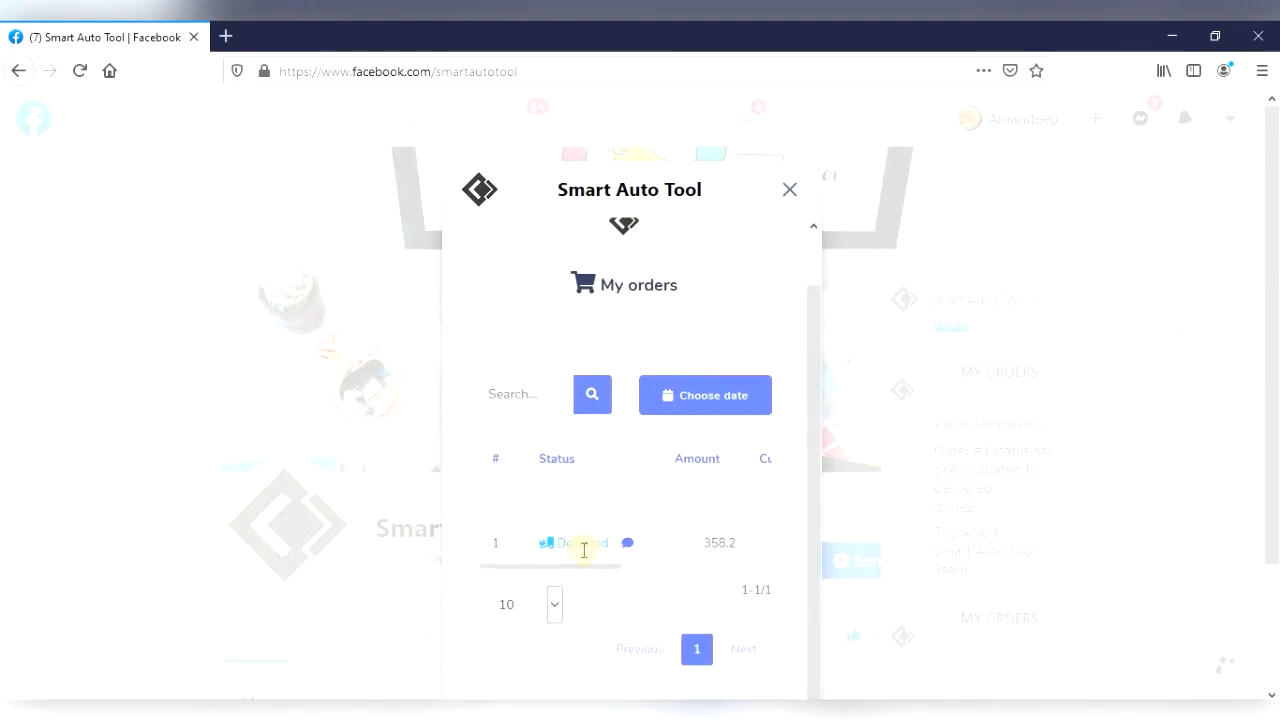
{"action": "left_click", "coordinate": [673, 564]}
{"action": "left_click", "coordinate": [748, 562]}
{"action": "left_click", "coordinate": [597, 562]}
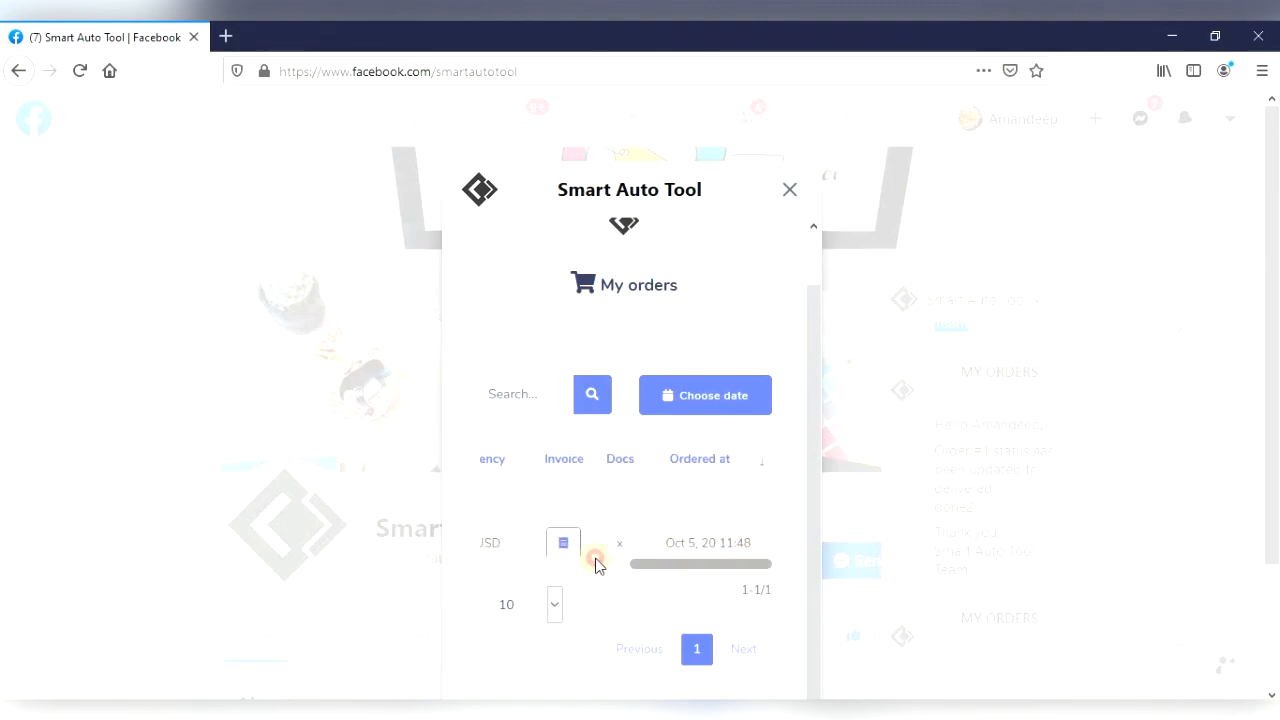
{"action": "left_click", "coordinate": [786, 199]}
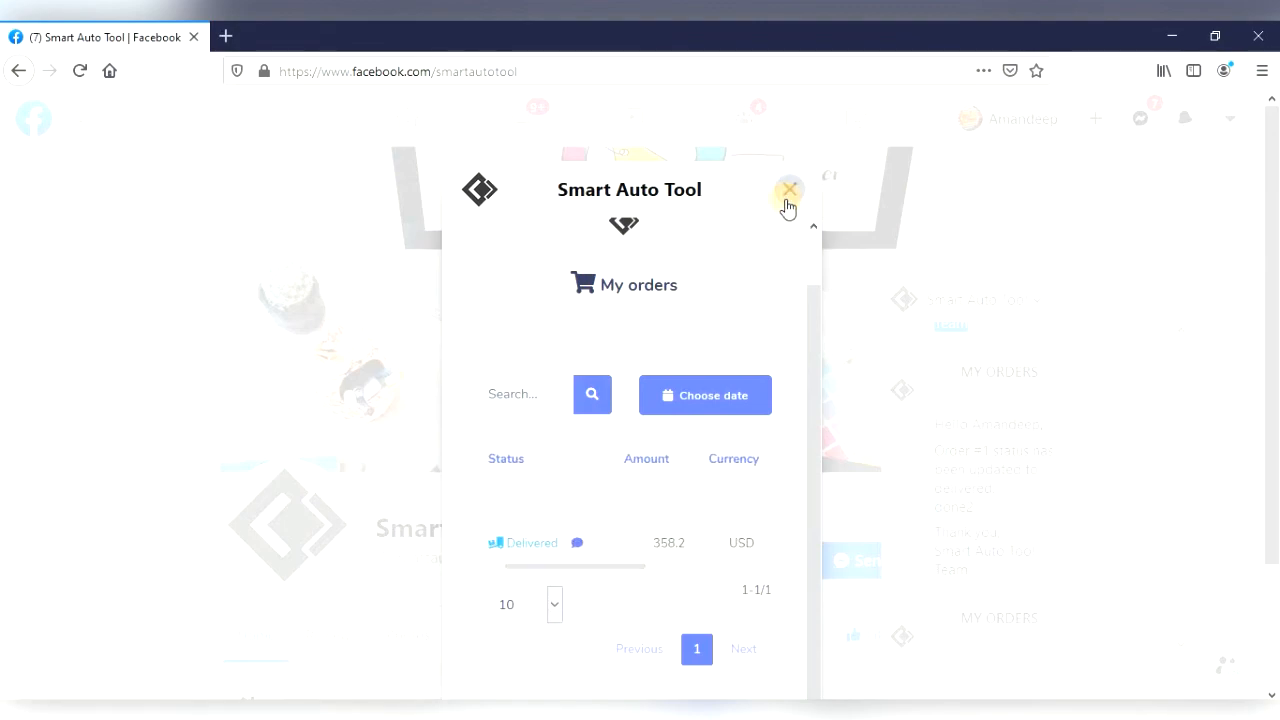
Return to Smart Bot Maker, reload the Ecommerce store dashboard, and review its total earnings and earnings chart.
{"action": "left_click", "coordinate": [1168, 37]}
{"action": "left_click", "coordinate": [663, 636]}
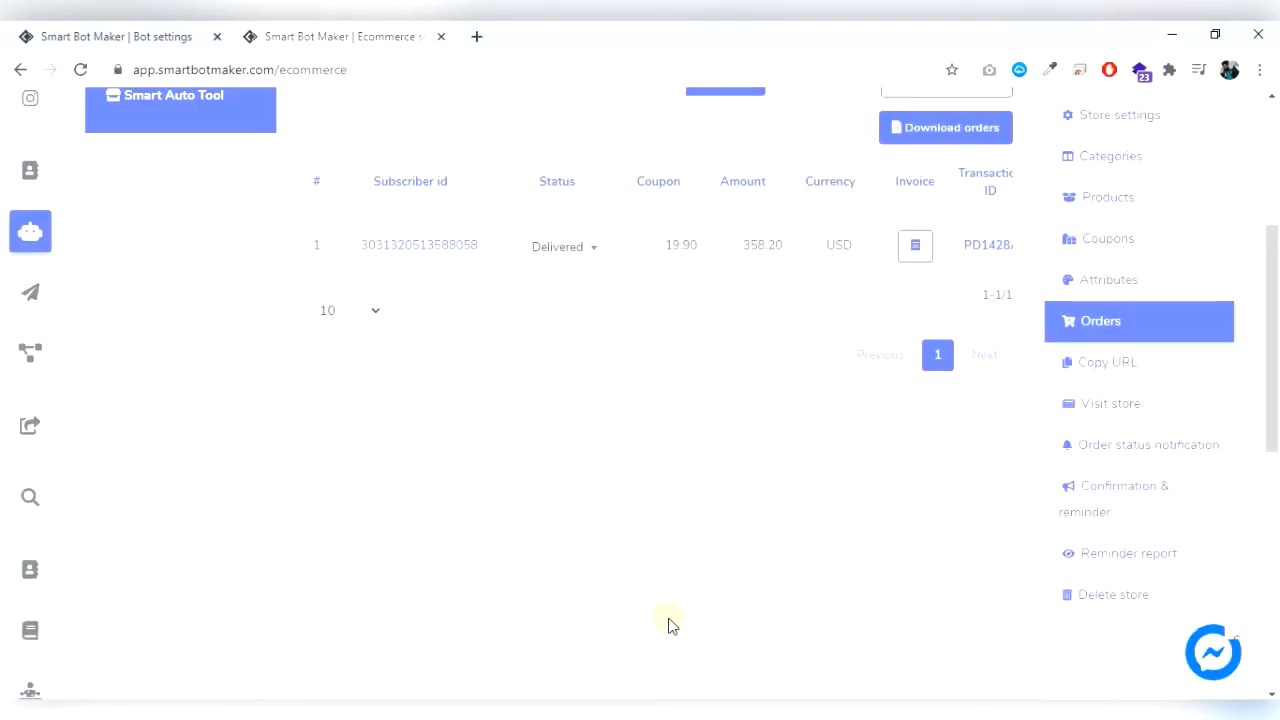
{"action": "scroll", "coordinate": [670, 625], "scroll_direction": "up", "scroll_amount": 2}
{"action": "left_click", "coordinate": [187, 291]}
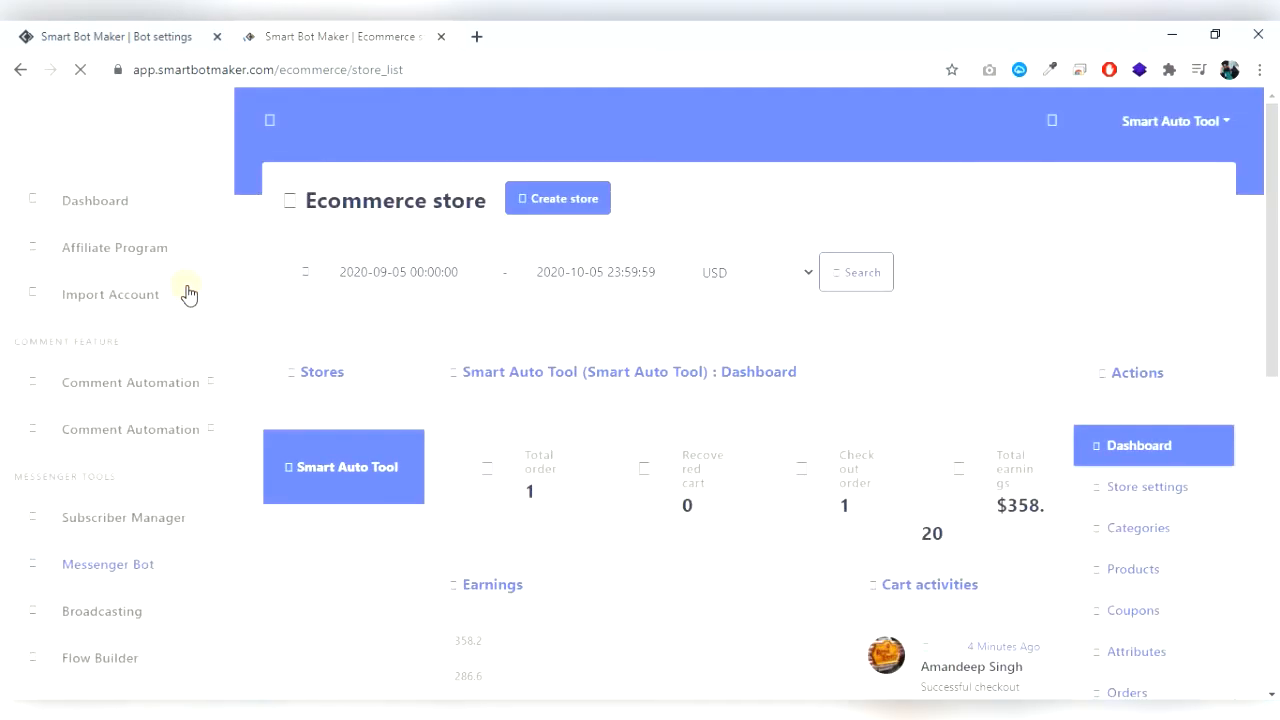
{"action": "scroll", "coordinate": [626, 339], "scroll_direction": "down", "scroll_amount": 1}
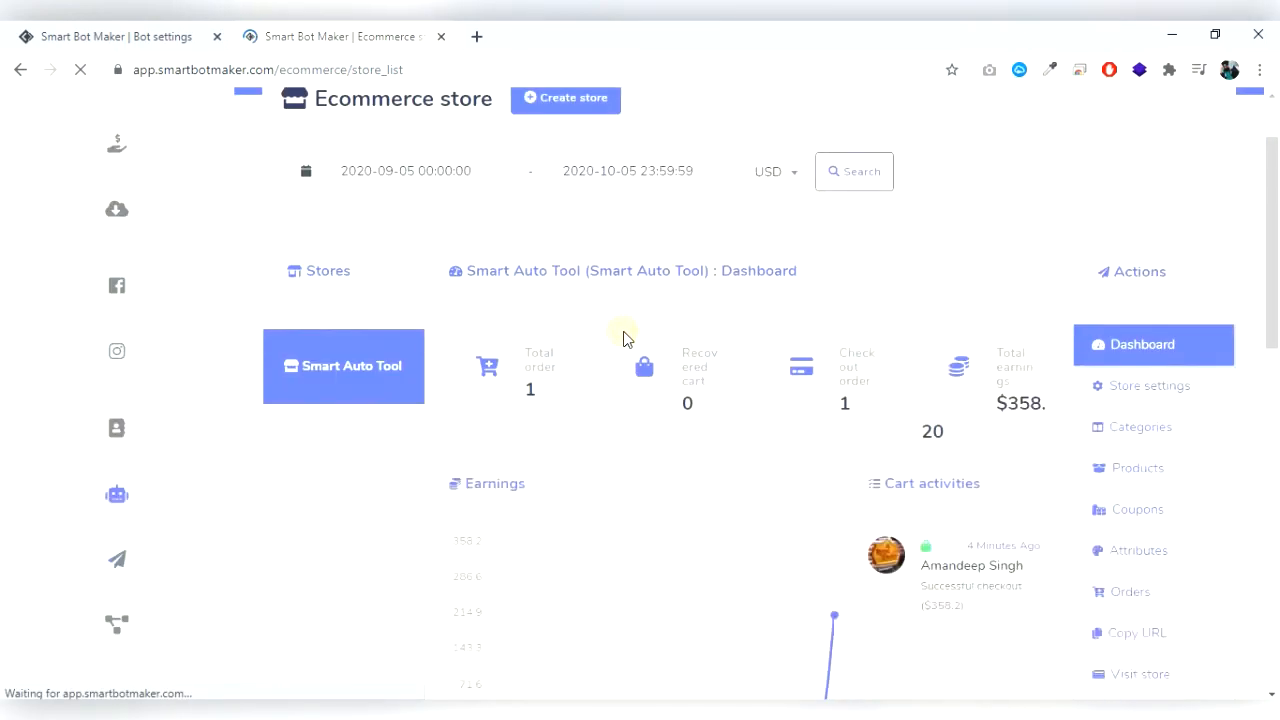
{"action": "scroll", "coordinate": [624, 339], "scroll_direction": "down", "scroll_amount": 1}
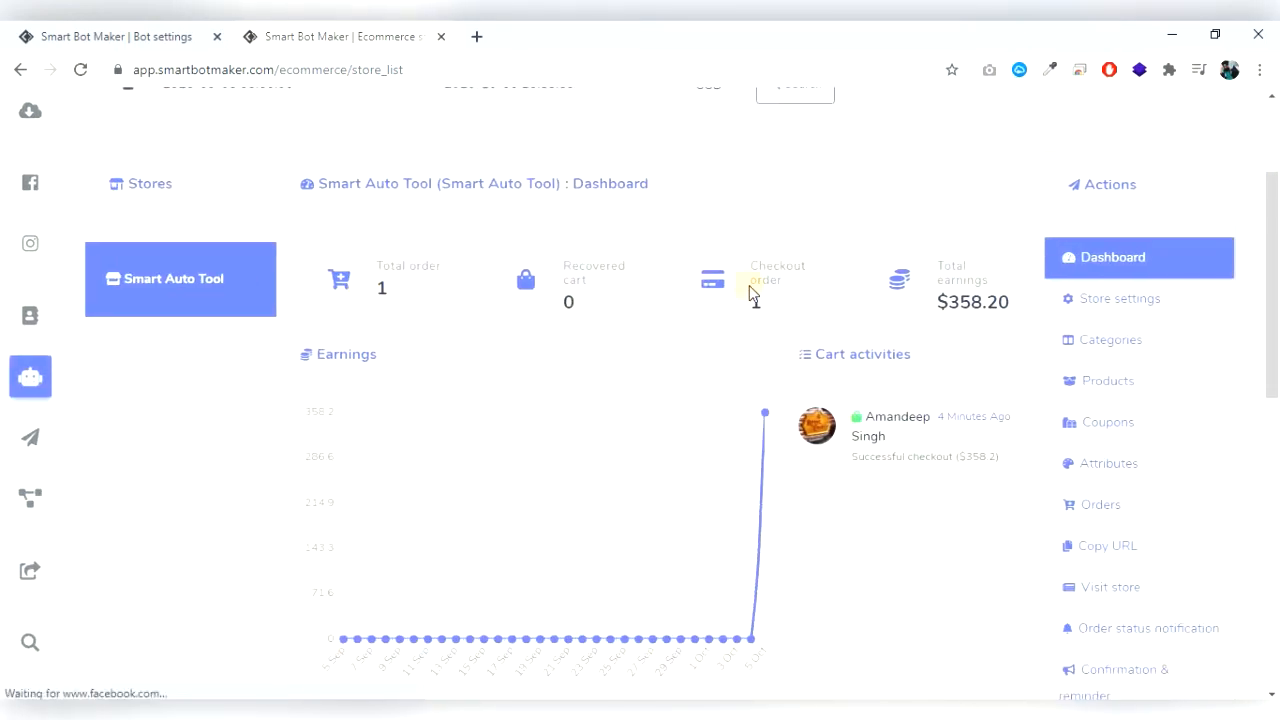
{"action": "double_click", "coordinate": [1000, 302]}
{"action": "scroll", "coordinate": [678, 461], "scroll_direction": "down", "scroll_amount": 2}
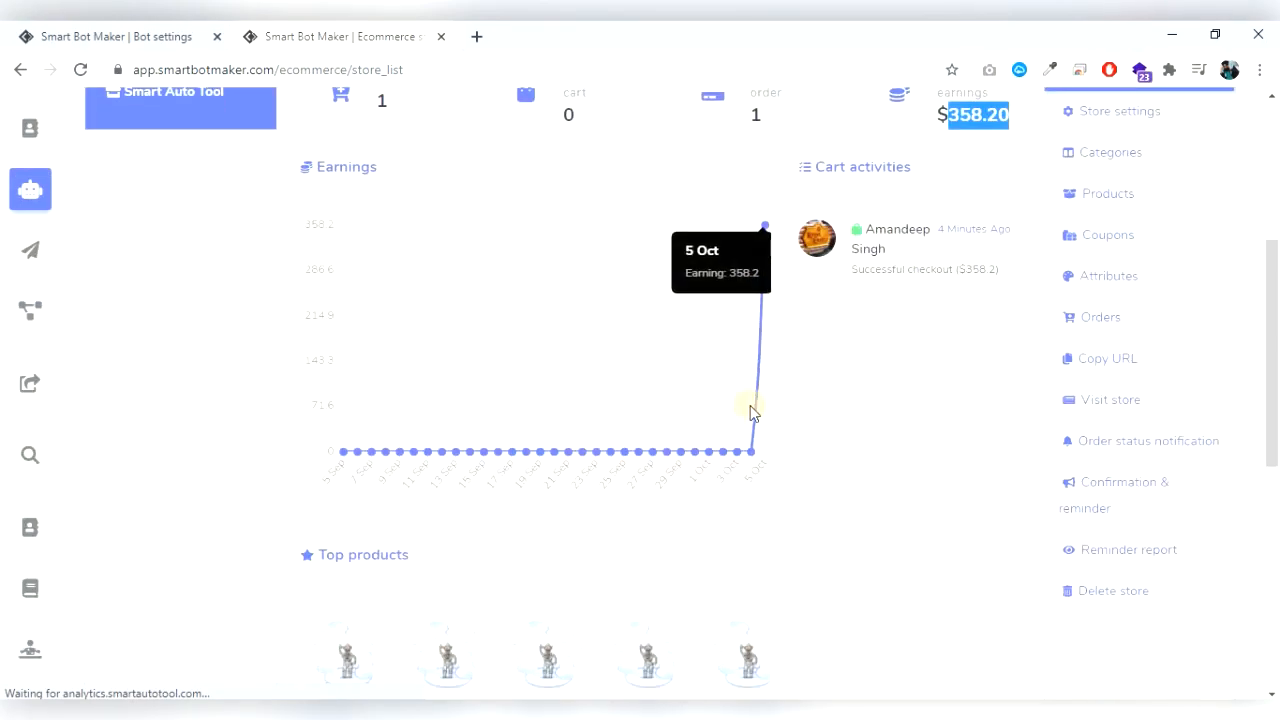